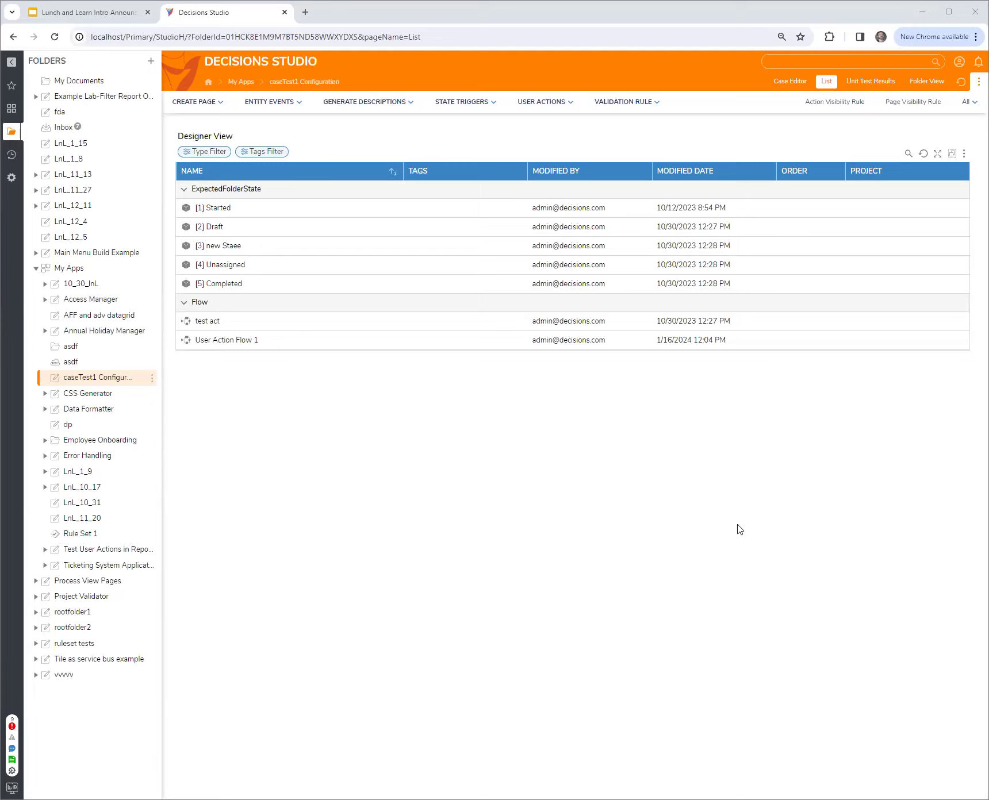
Open the creation dialog for a new action visibility rule in the caseTest1 Configuration folder and close it without creating anything
click(837, 102)
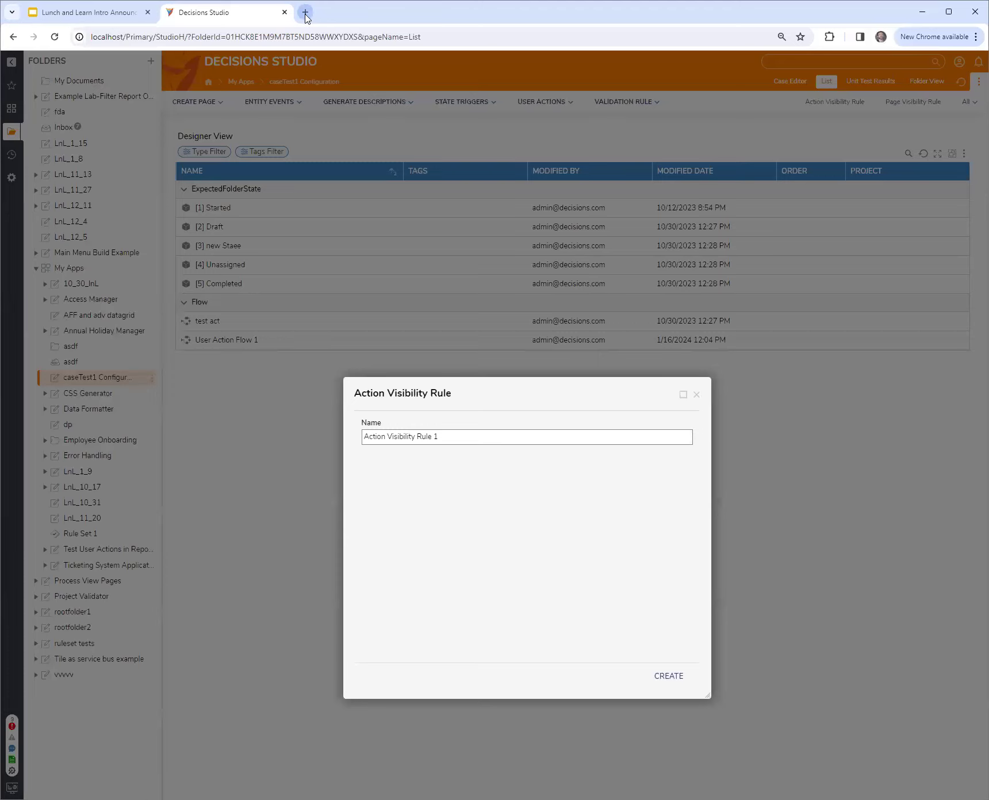
click(696, 395)
Open documentation.decisions.com/docs in a new browser tab, search for action visibility, and open the Entity Action Visibility Rules article
click(305, 12)
text(documentation.decisions.com/docs)
key(Return)
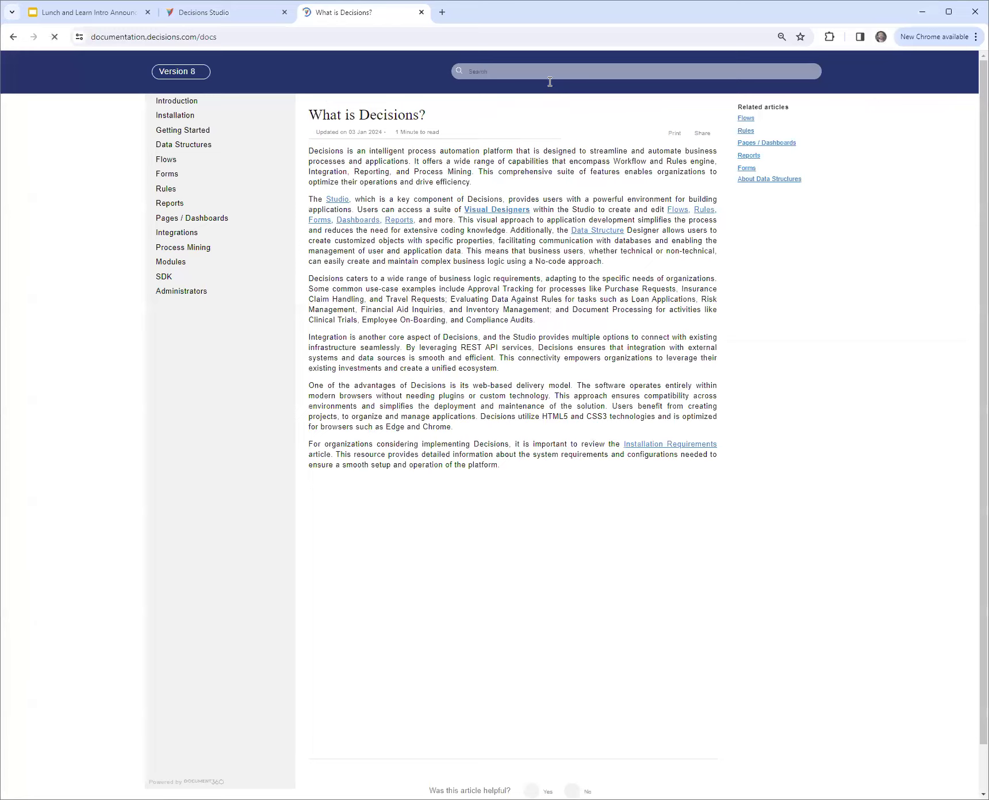
click(553, 77)
text(action visib)
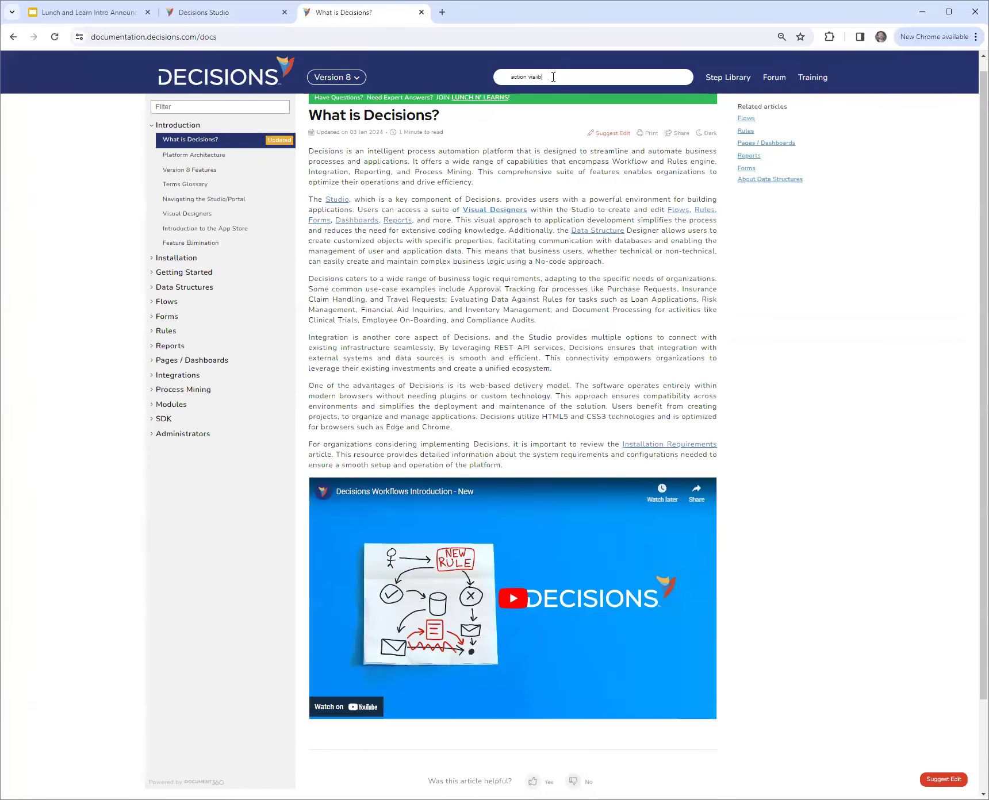
text(ility)
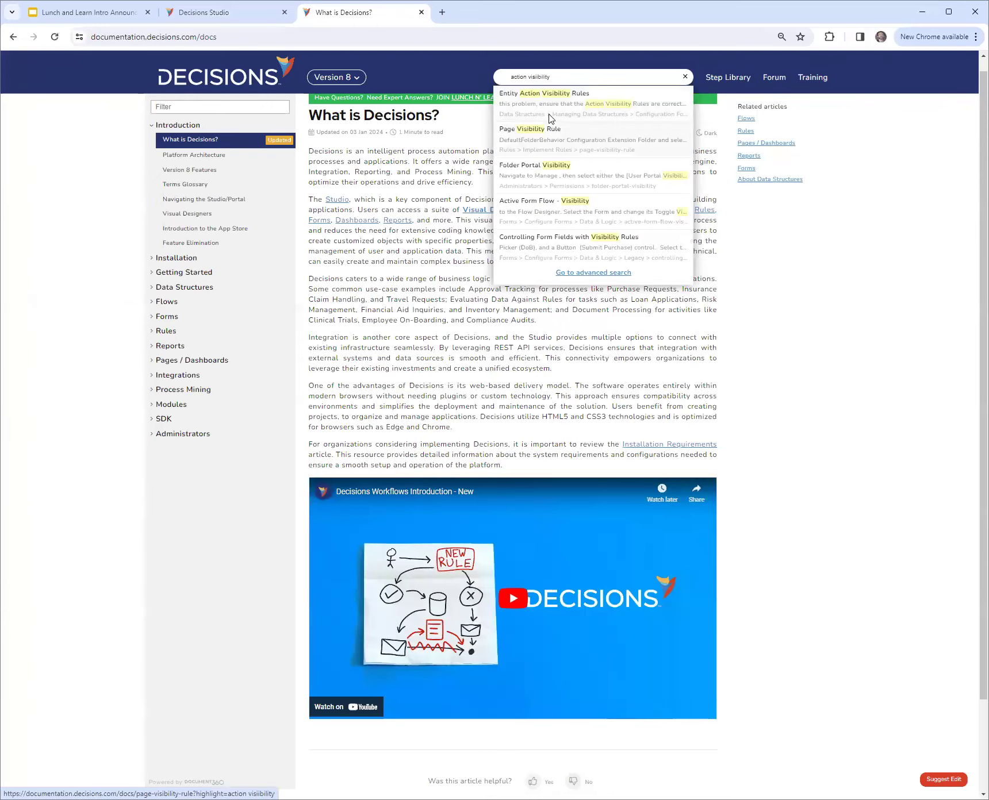
click(549, 118)
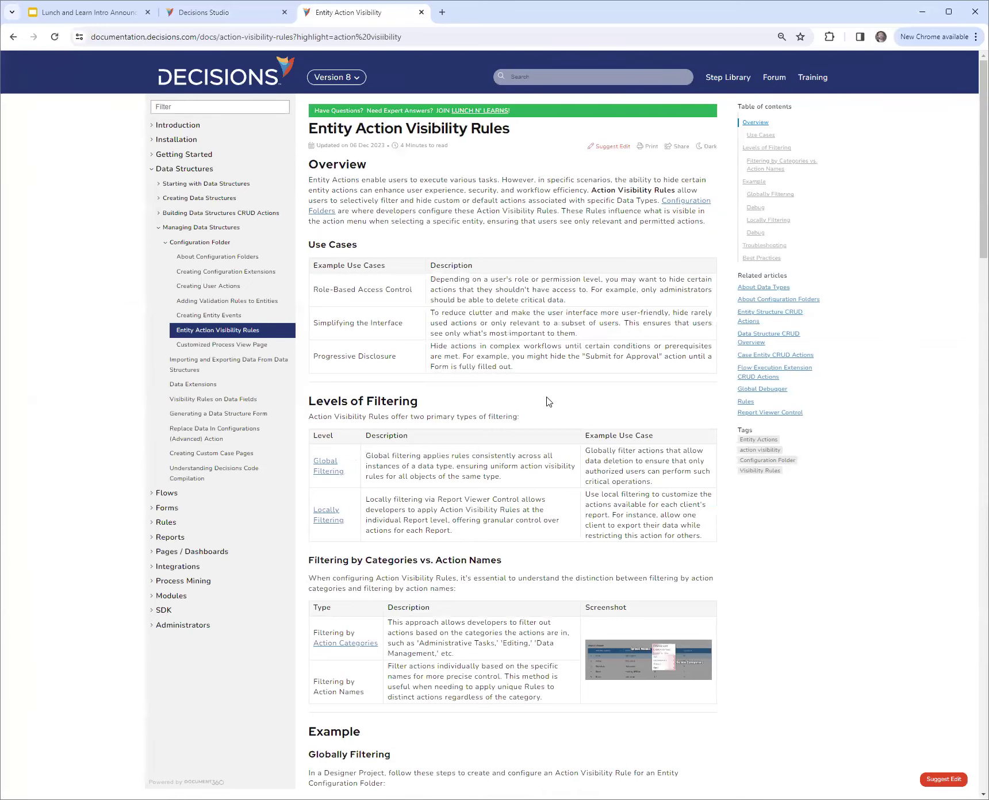
Return to Decisions Studio and review the actions available for the Completed state in the caseTest1 Configuration folder
click(236, 14)
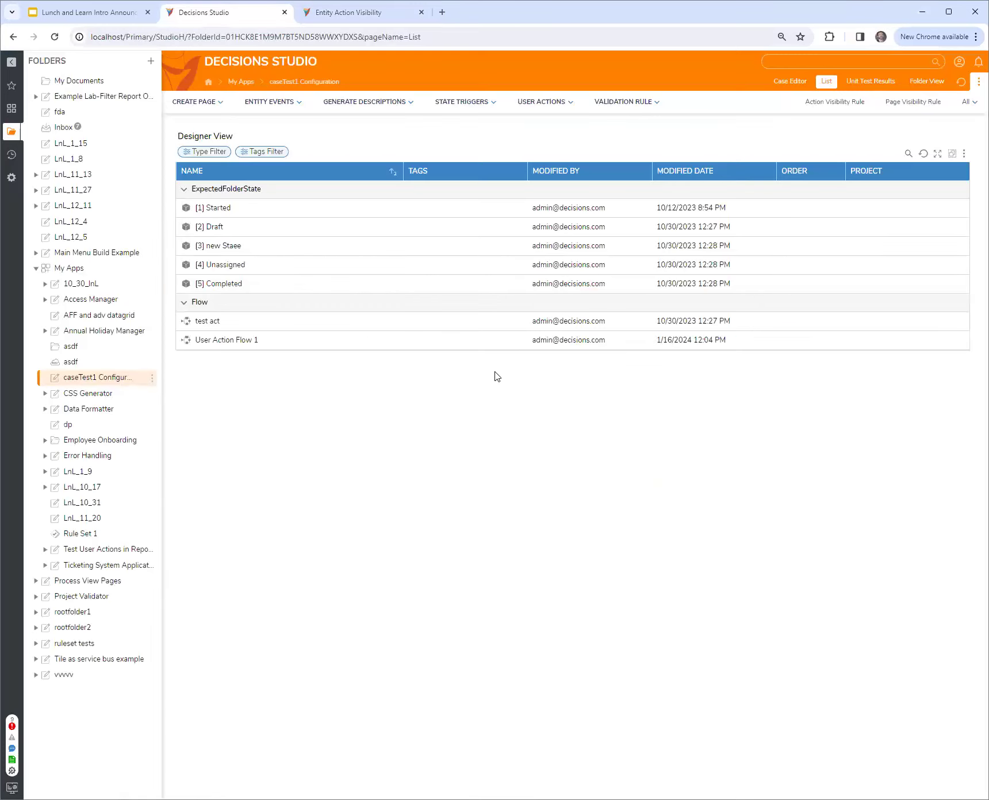
right_click(368, 296)
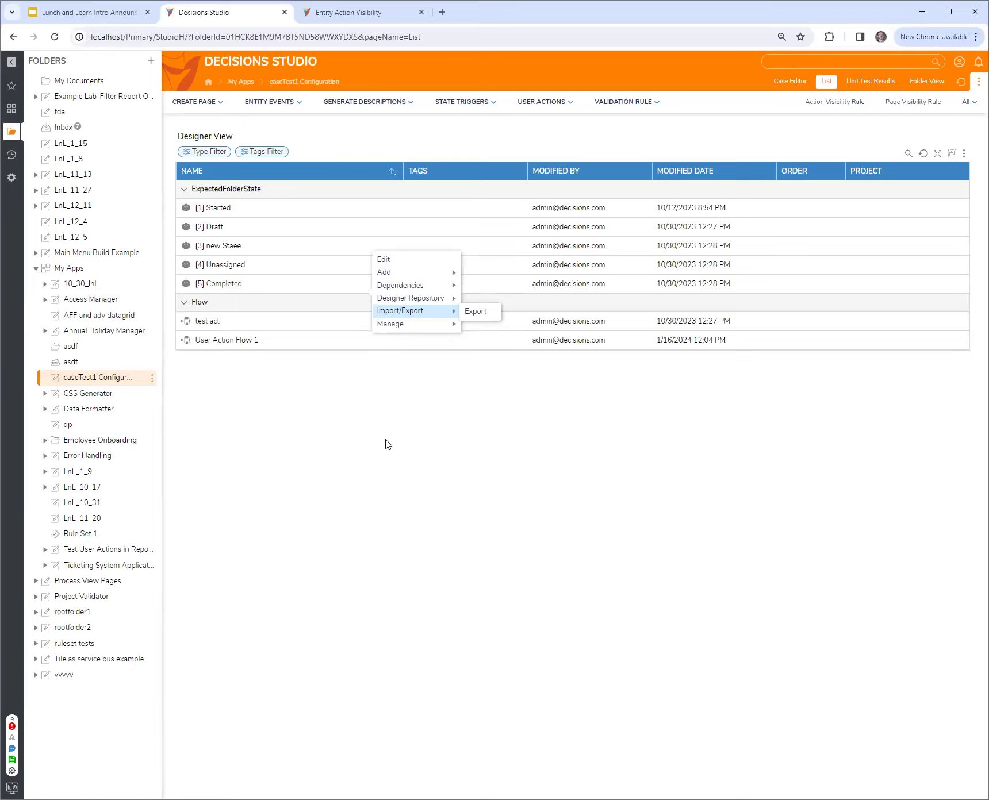
click(385, 444)
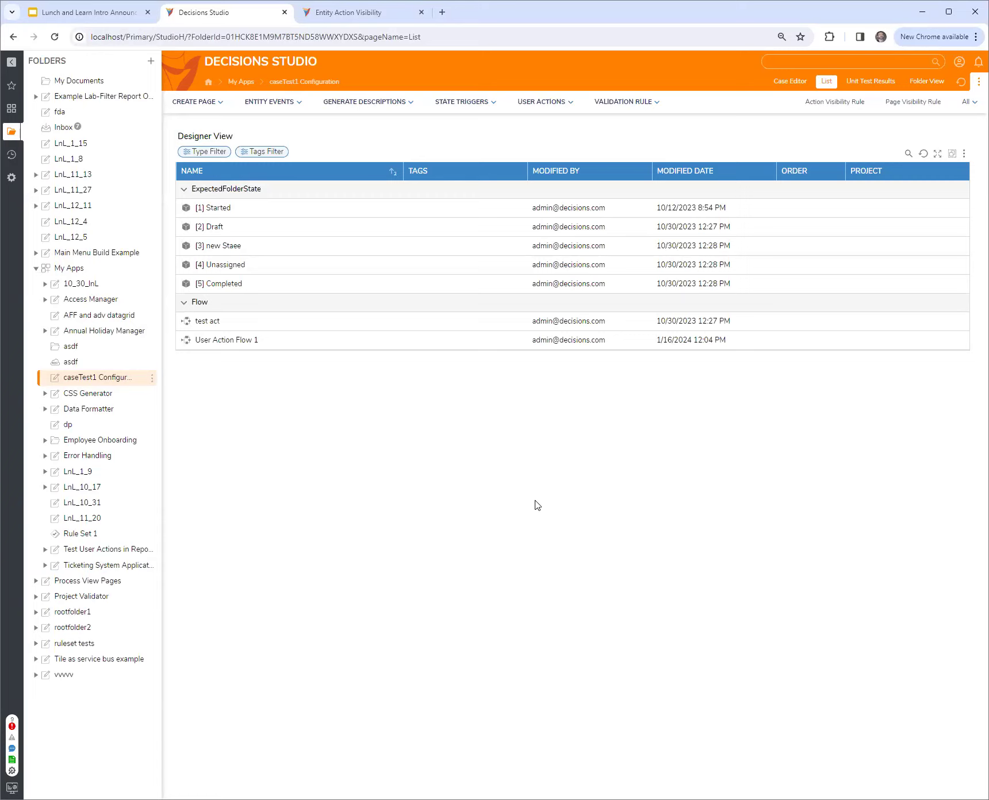
Create a designer project named LnL_1_16 at the root level
right_click(82, 273)
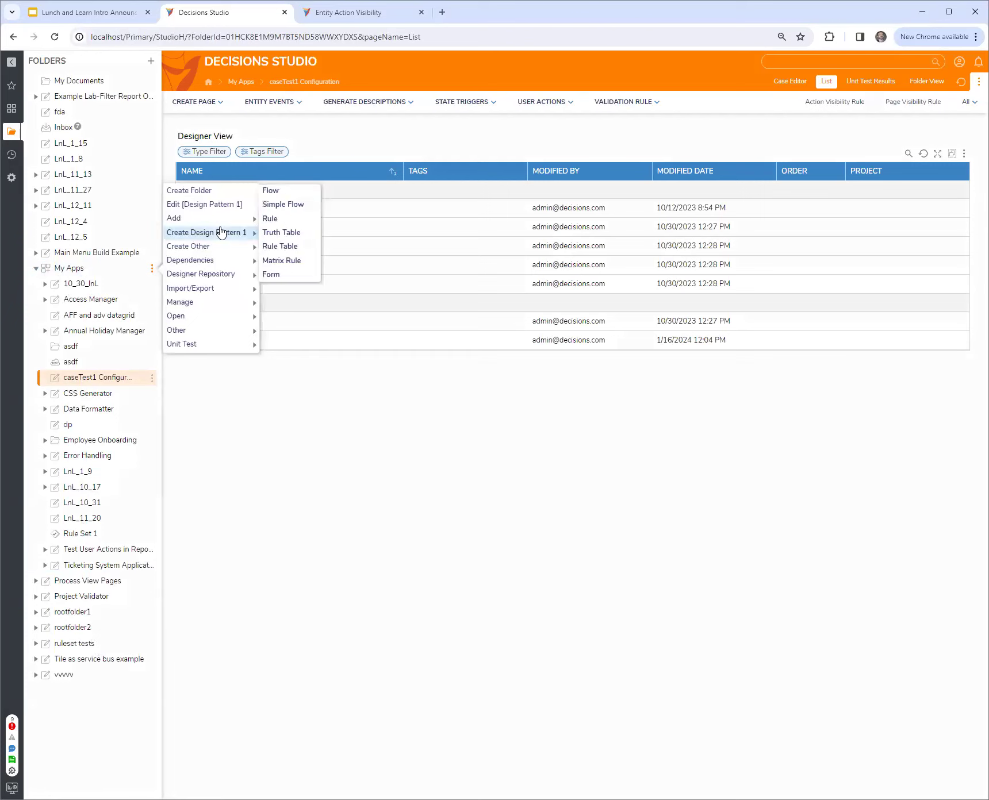
click(189, 191)
click(592, 434)
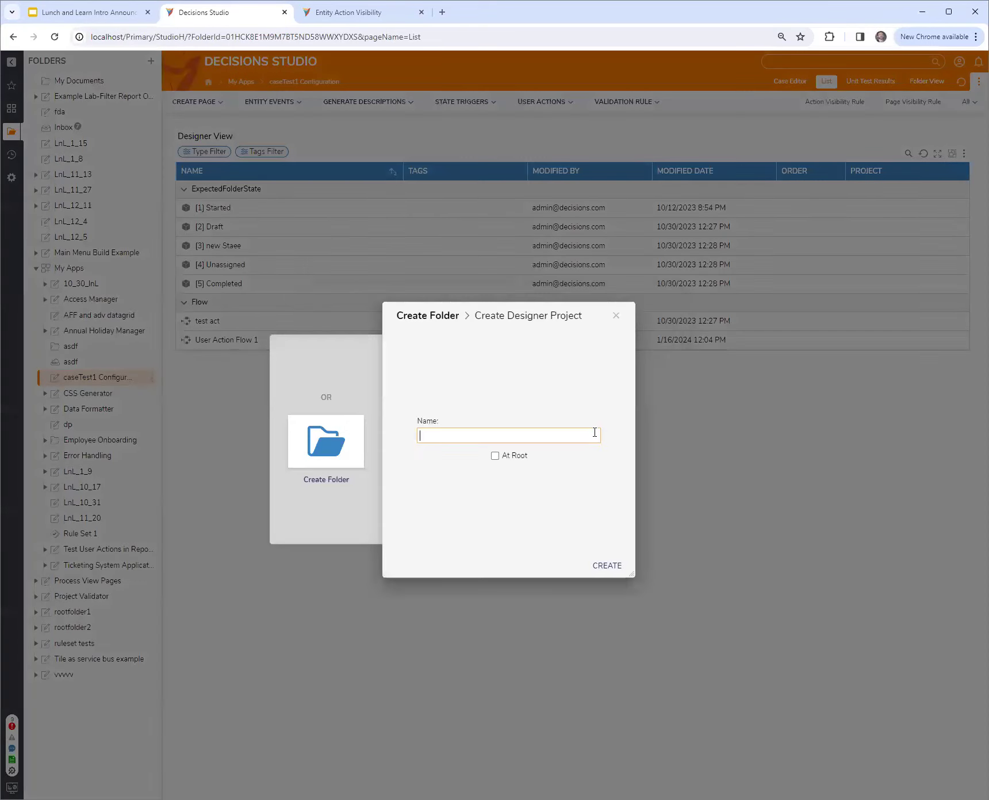
text(LnL_1_16)
click(495, 456)
click(609, 566)
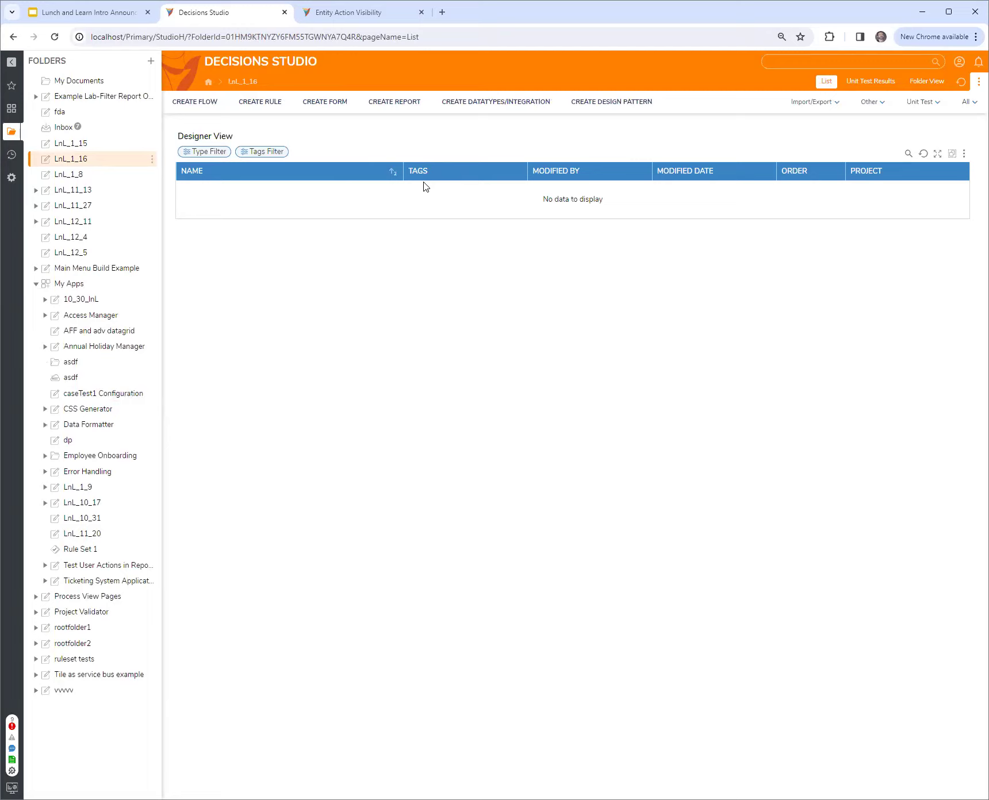
Create a user-defined Entity named EntityTest1 in LnL_1_16 with one String field named asdf, and save it
click(521, 118)
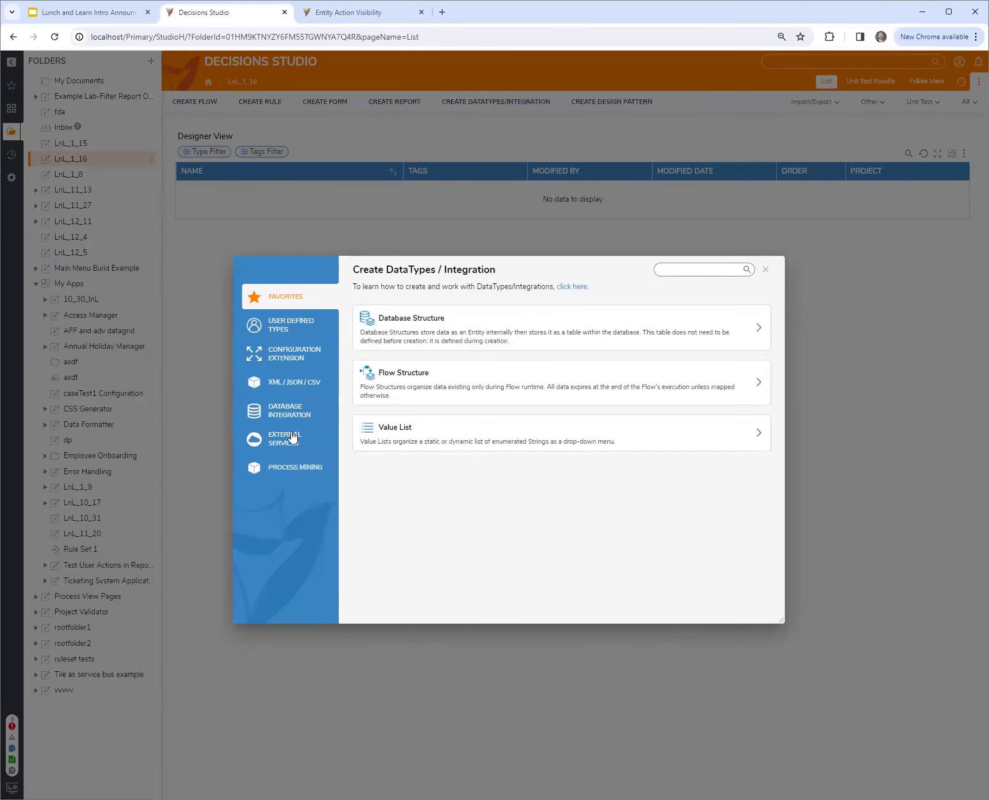
click(287, 323)
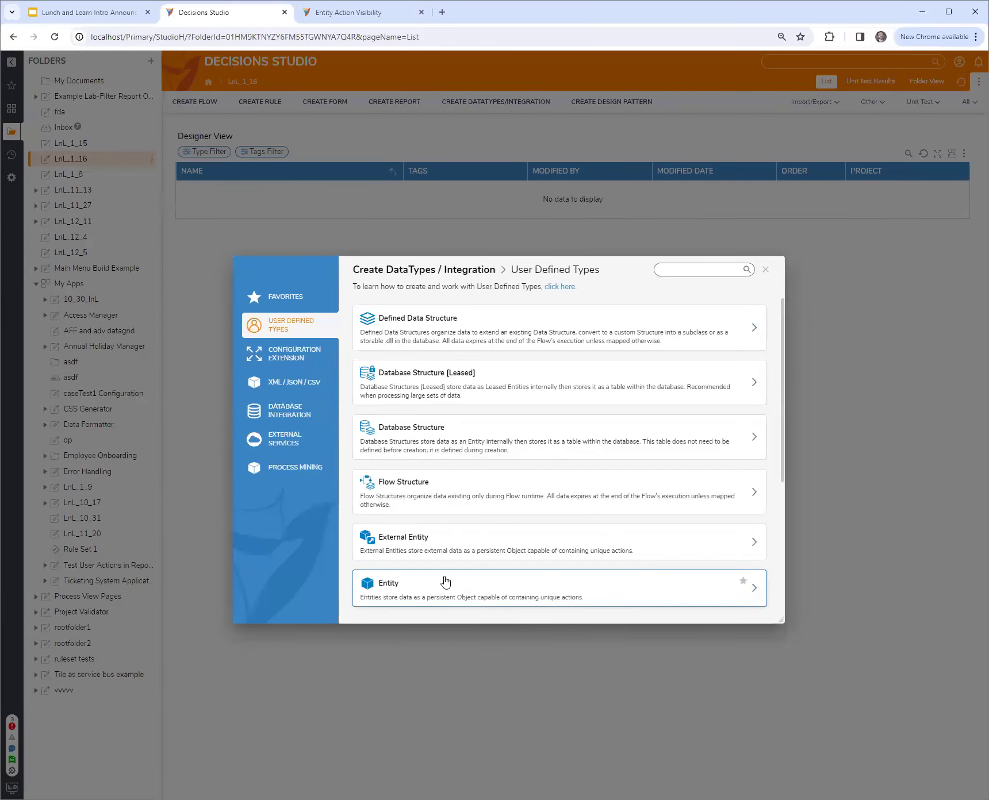
click(444, 583)
text(EntityTes)
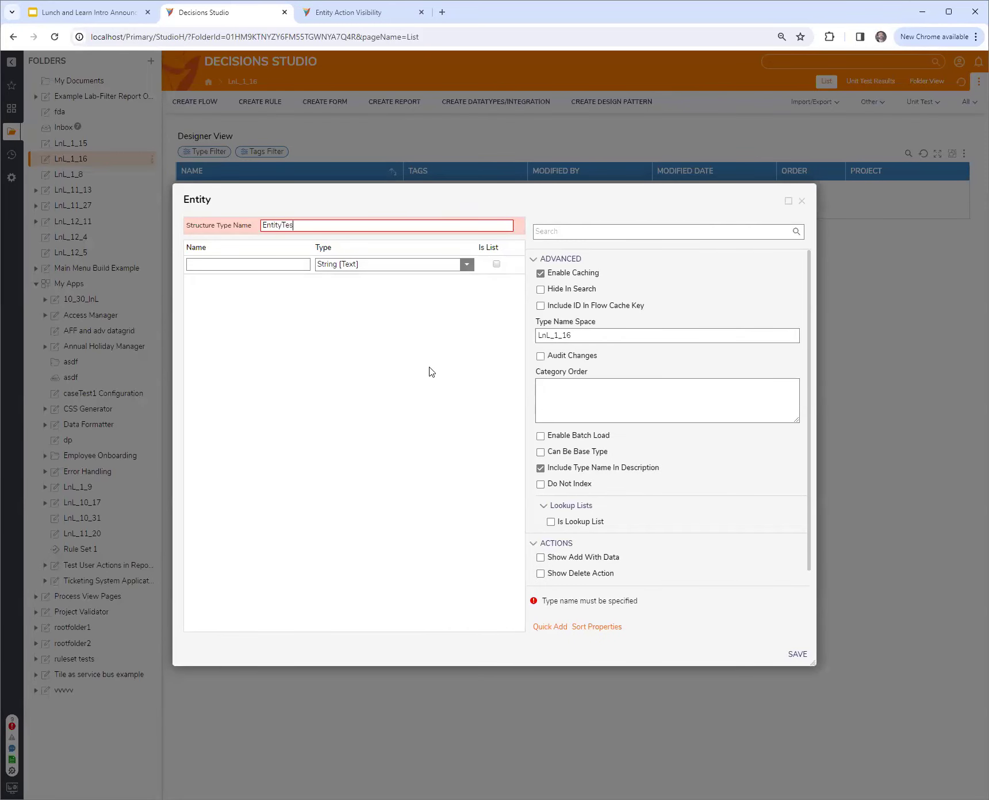
text(t1)
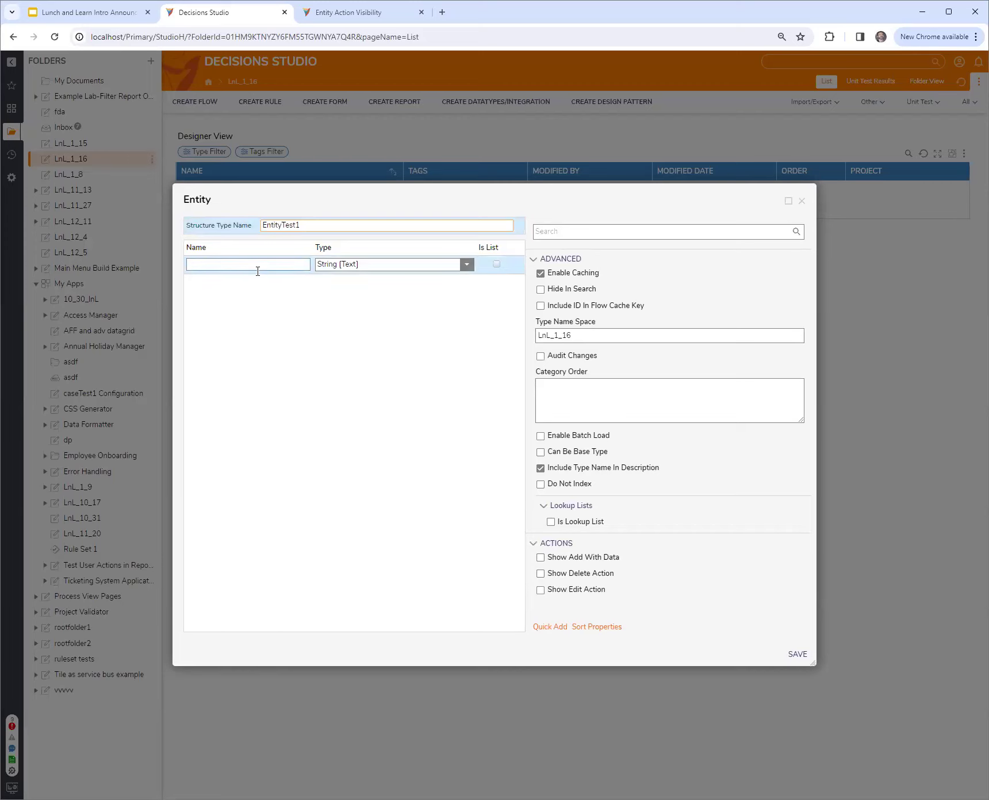
click(258, 271)
text(asdf)
click(800, 655)
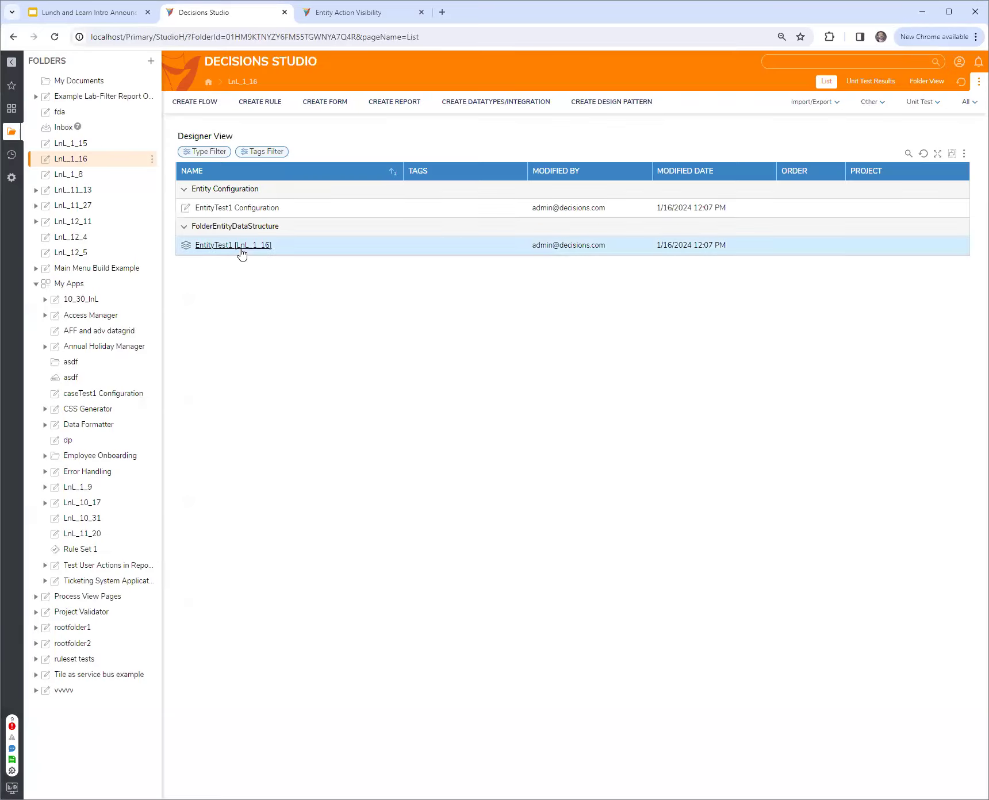
Edit the EntityTest1 data structure to show its add-with-data, delete and edit actions, and save it
click(239, 251)
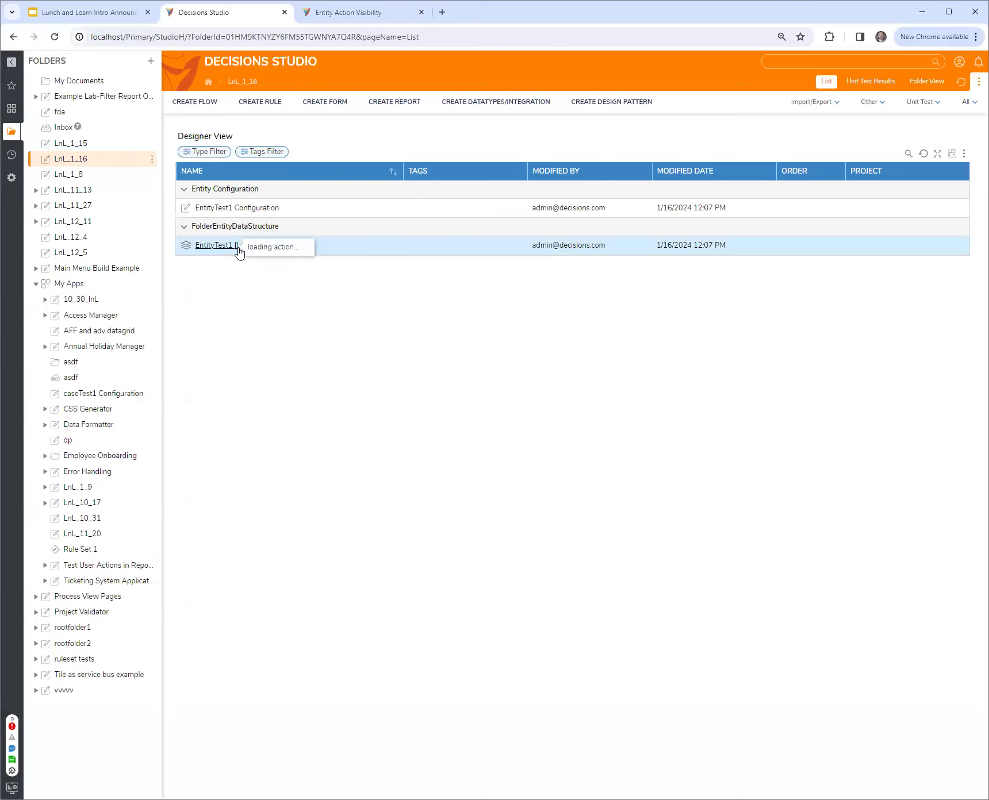
click(280, 184)
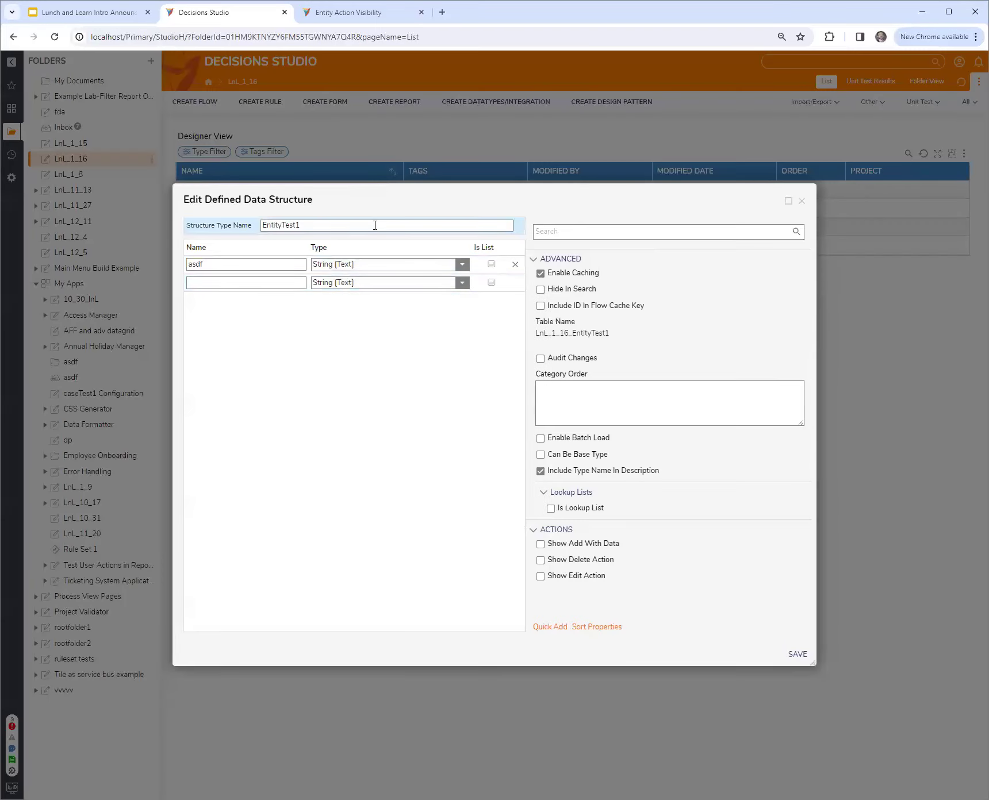
click(541, 544)
click(541, 592)
click(541, 608)
click(798, 655)
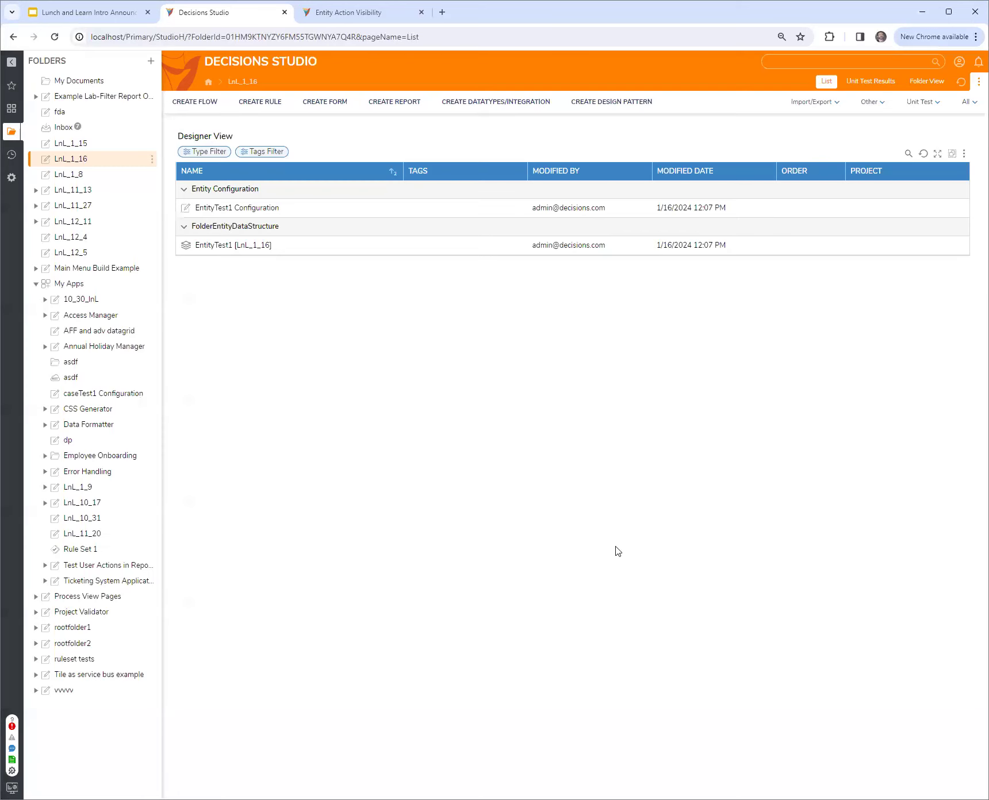
Add an EntityTest1 record to the LnL_1_16 folder with asdf as both its name and its asdf value
click(95, 160)
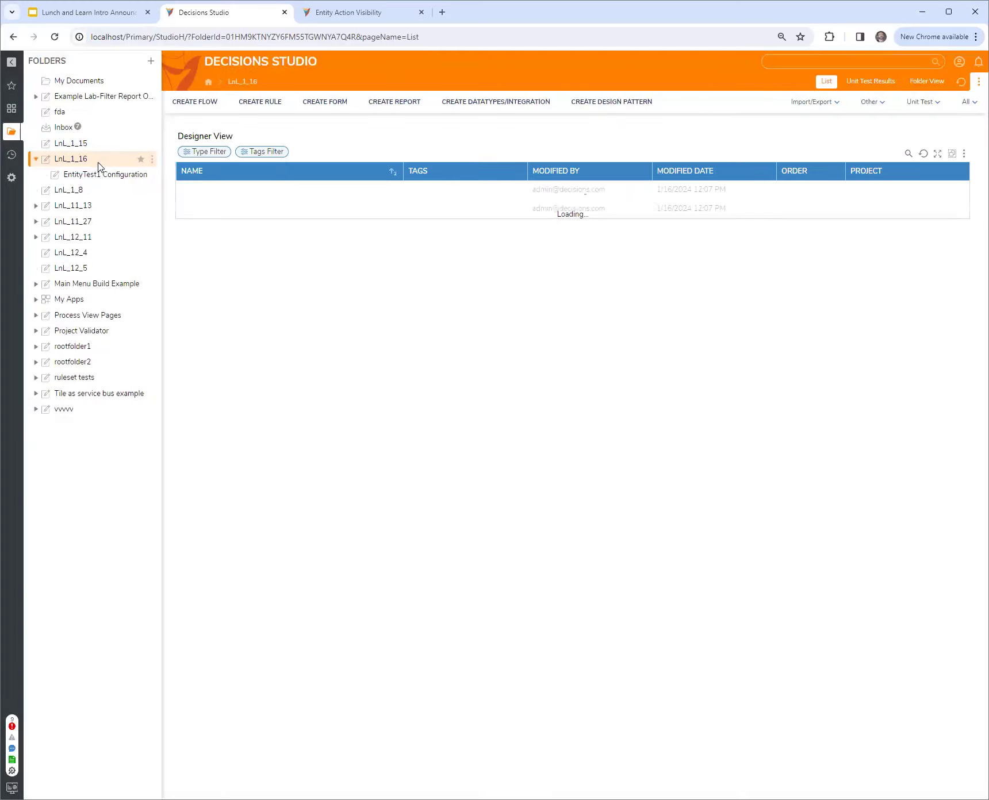
right_click(99, 165)
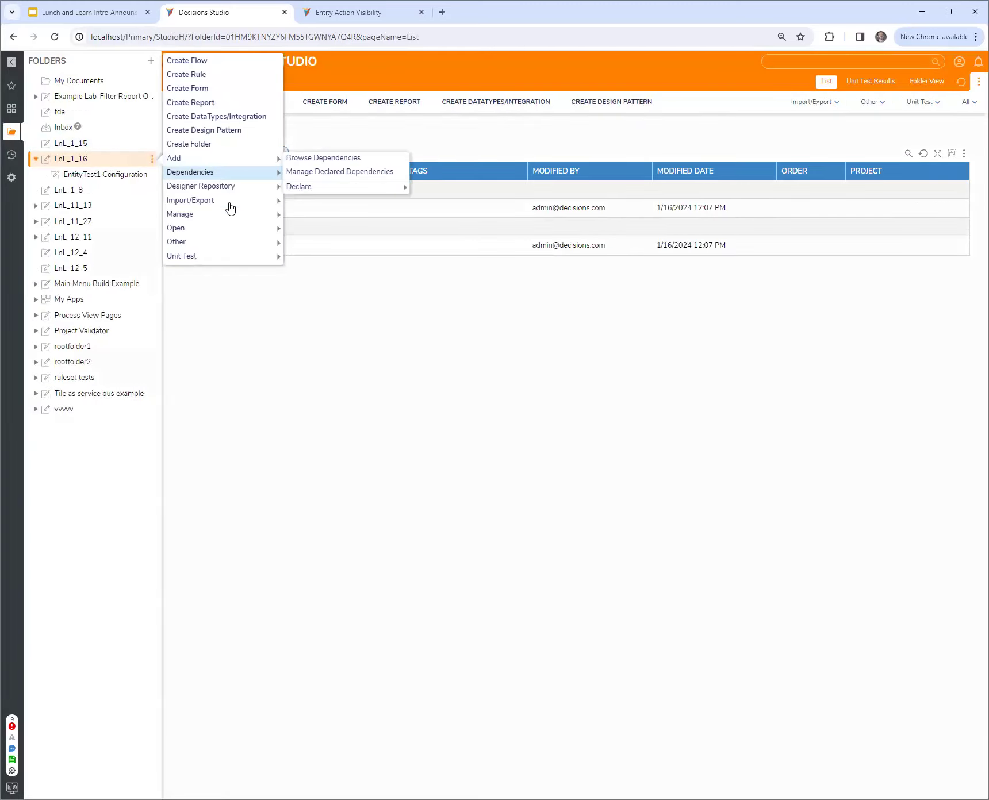
mouse_move(231, 163)
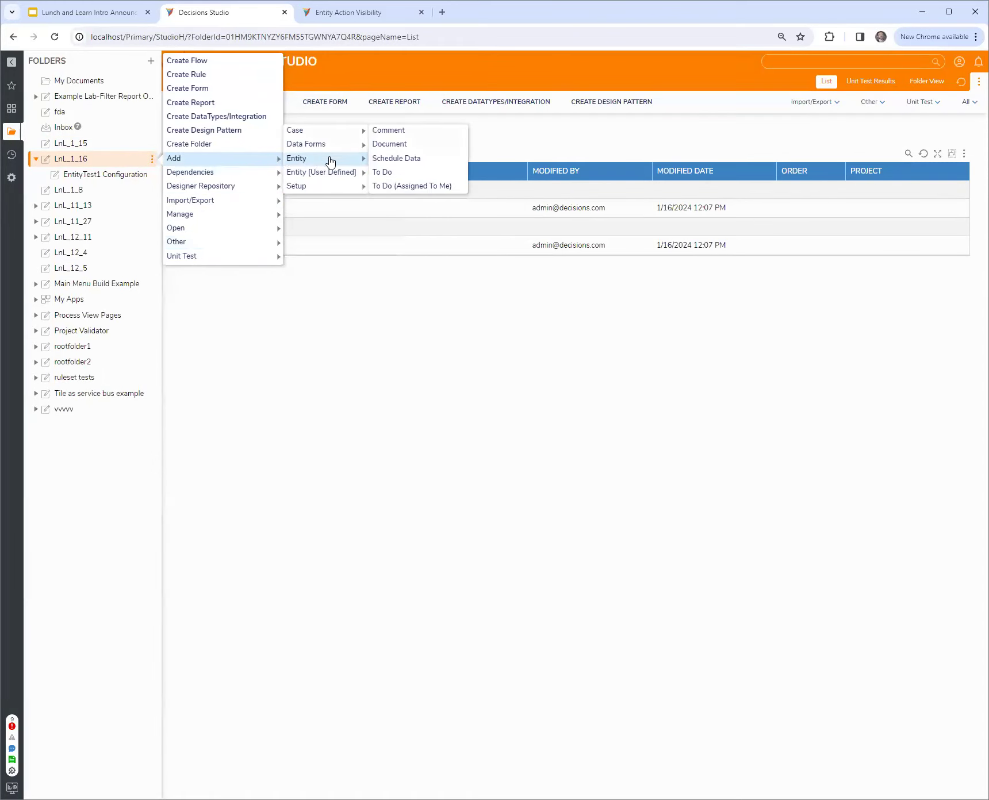
mouse_move(345, 172)
click(395, 173)
click(411, 345)
text(asdf)
click(640, 544)
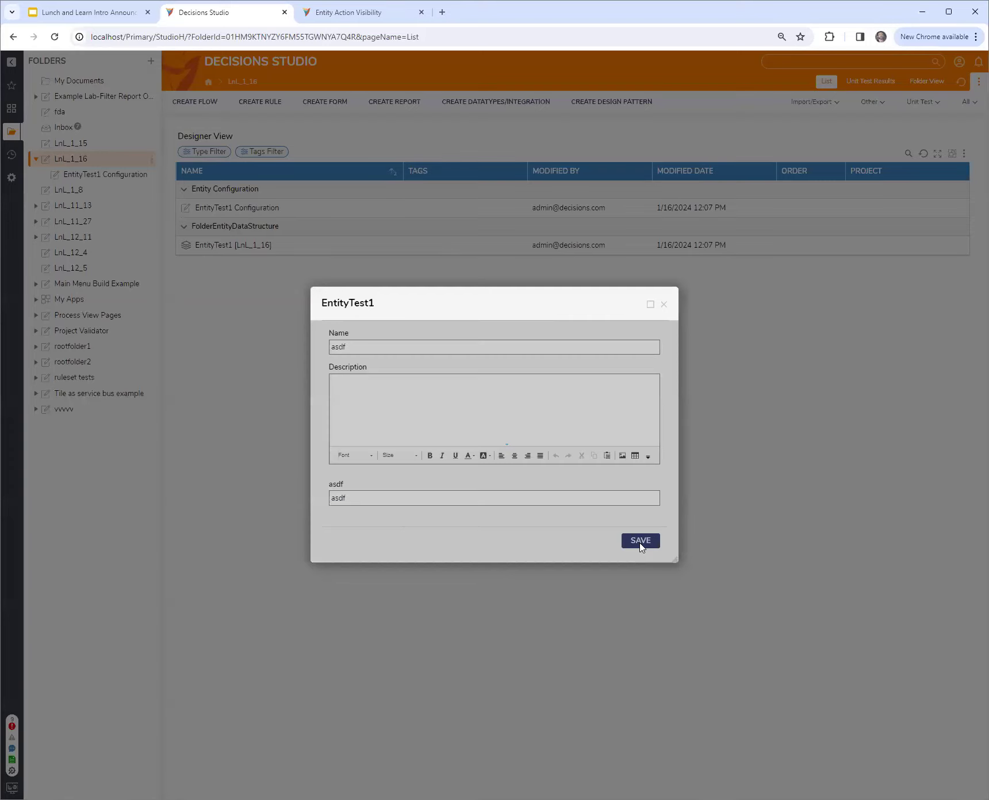
Create Report 1 in LnL_1_16 and add the Entity Test1 entity as its data source
click(403, 107)
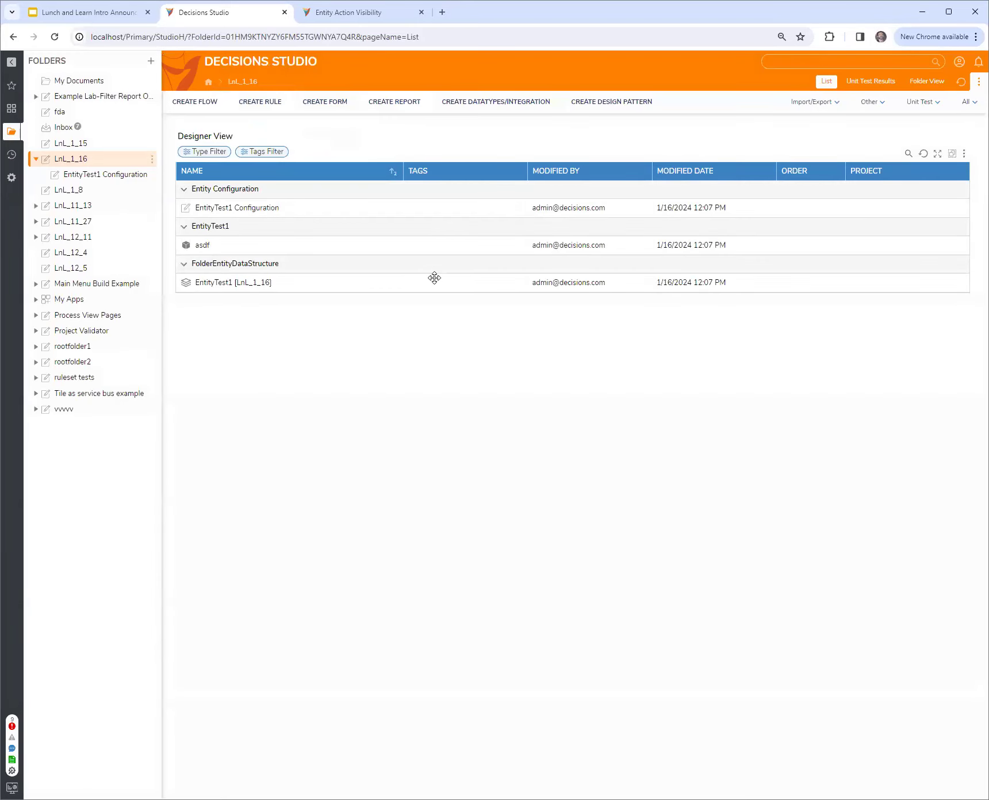
click(568, 346)
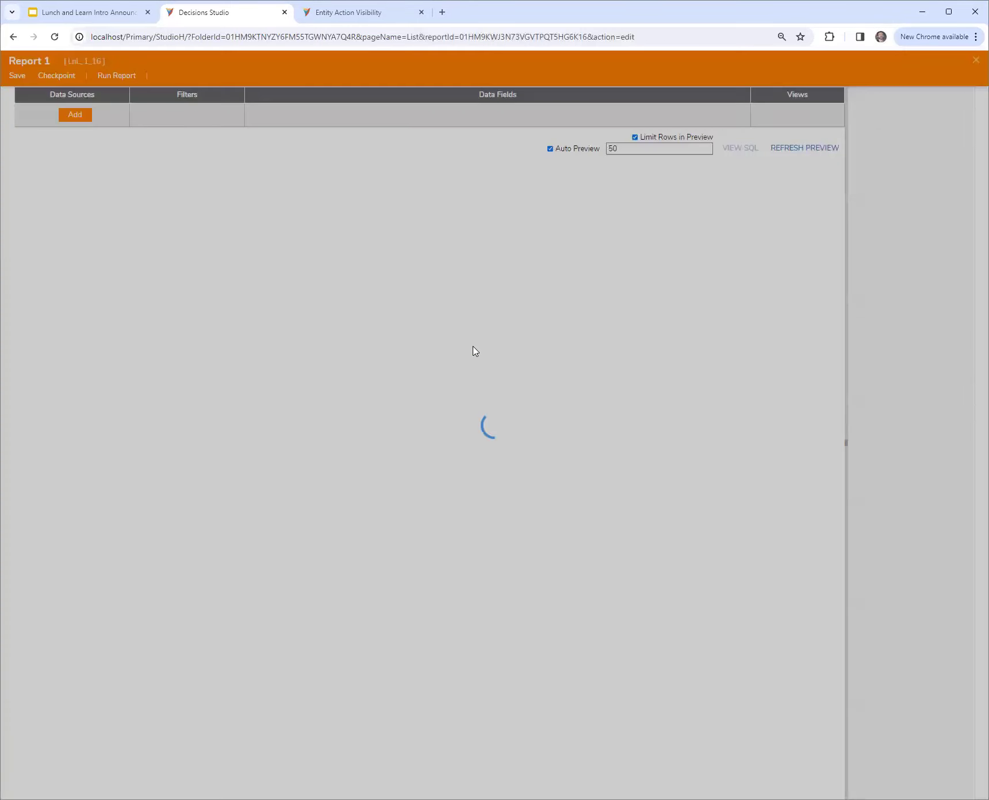
click(82, 141)
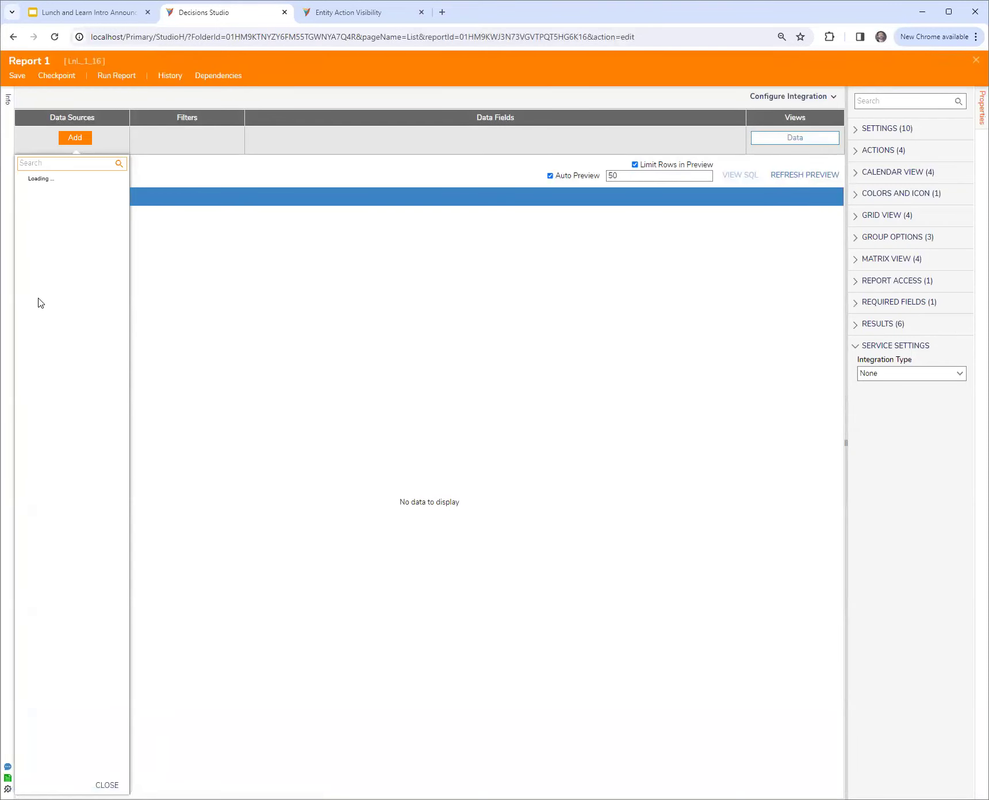
click(22, 288)
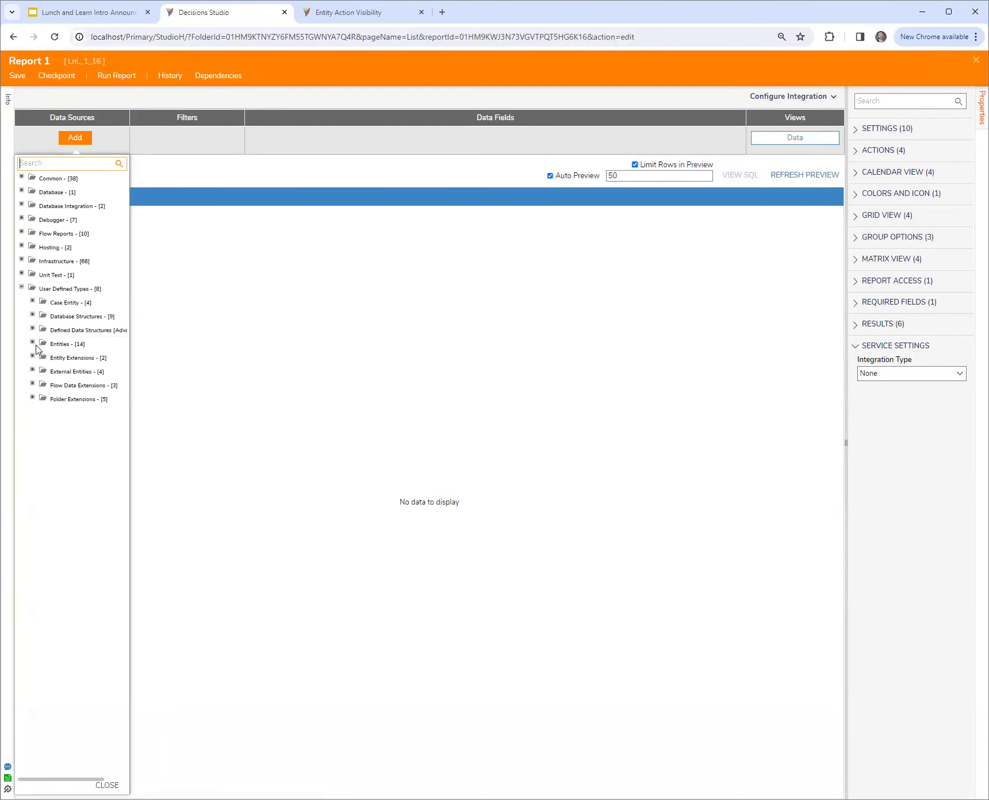
click(33, 344)
click(85, 390)
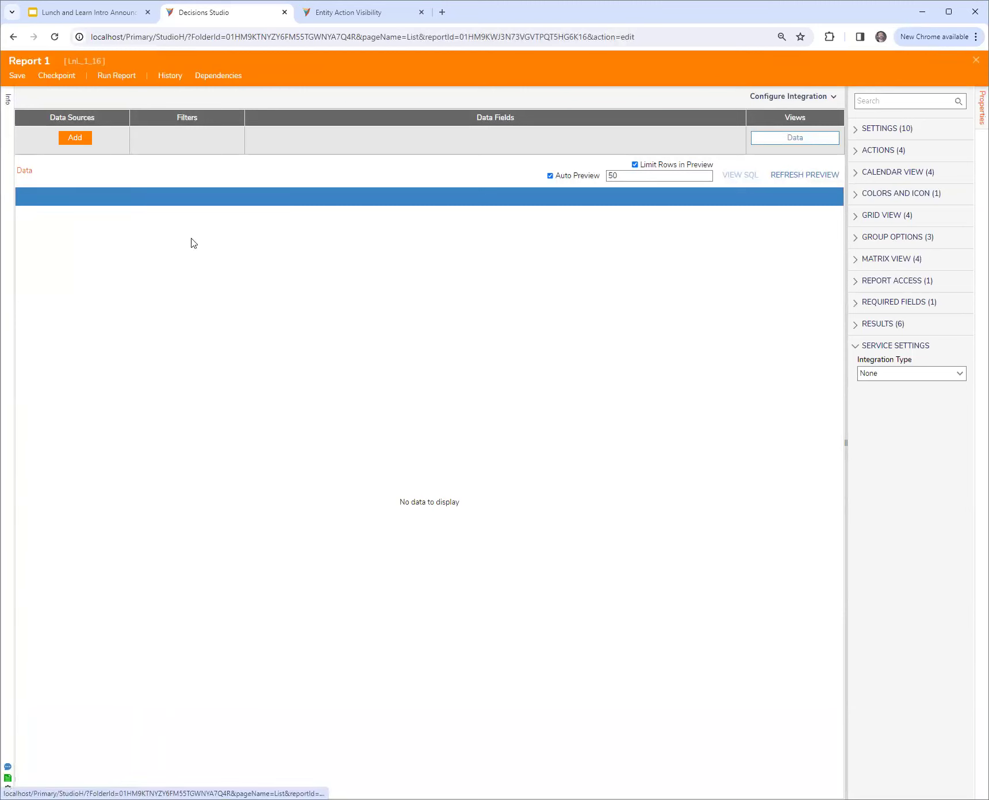
Add the Entity Name and Created On Date data fields and a Calendar view to the report
click(273, 139)
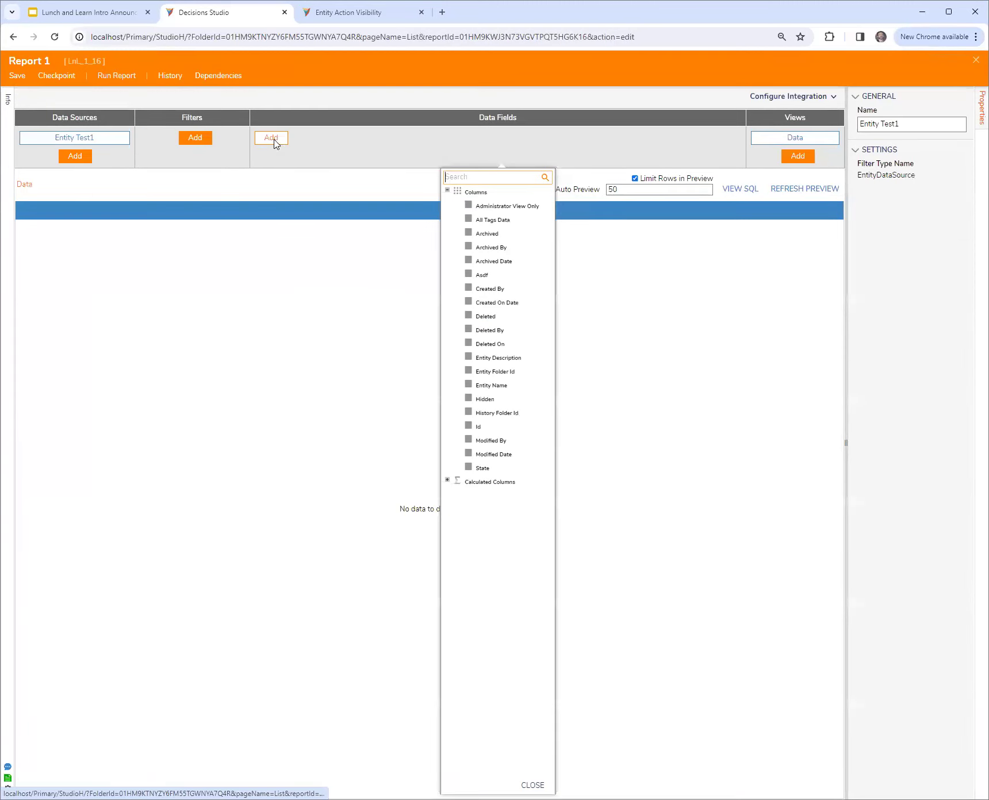
click(493, 385)
click(497, 303)
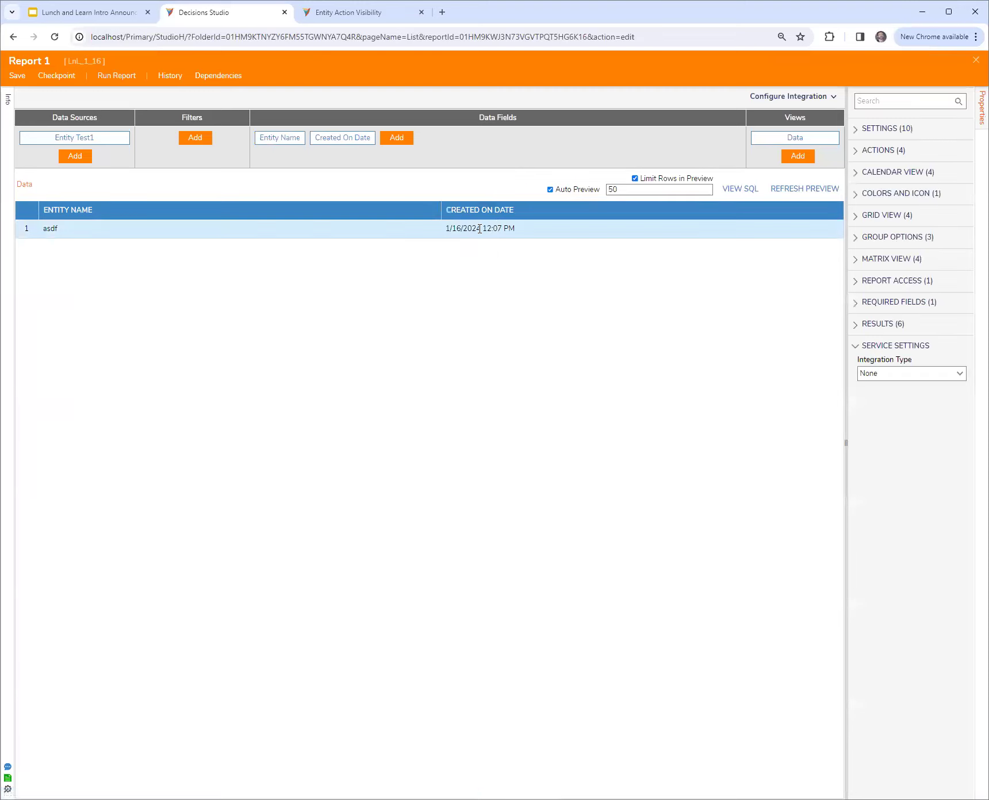
click(797, 156)
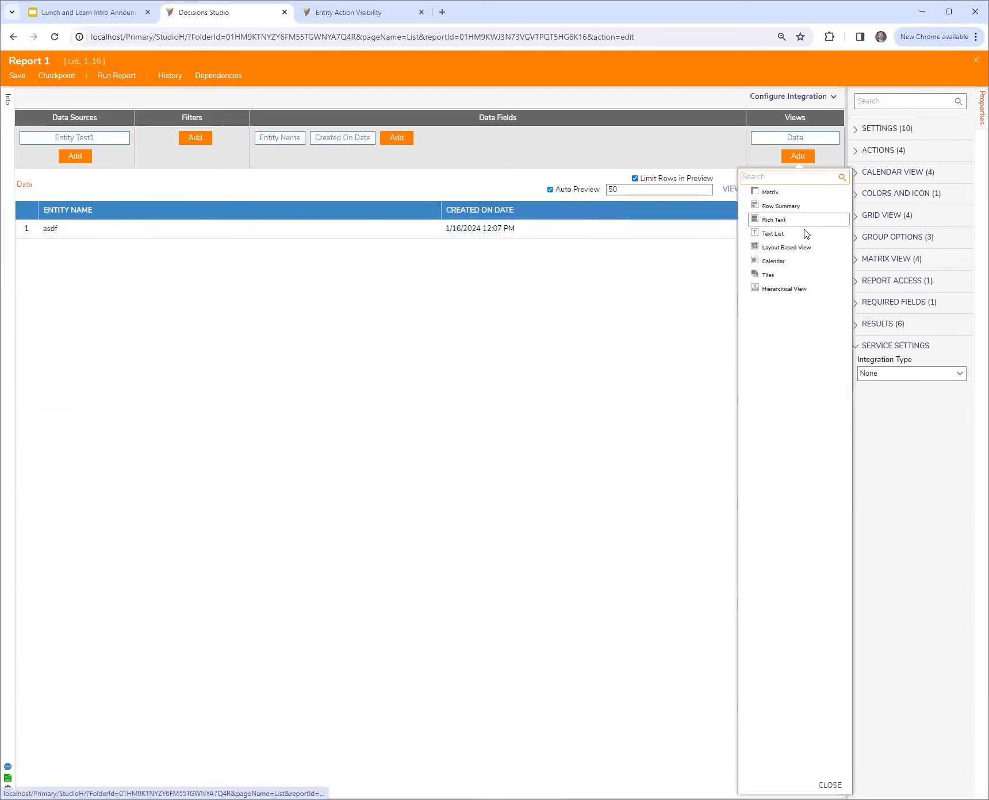
click(778, 262)
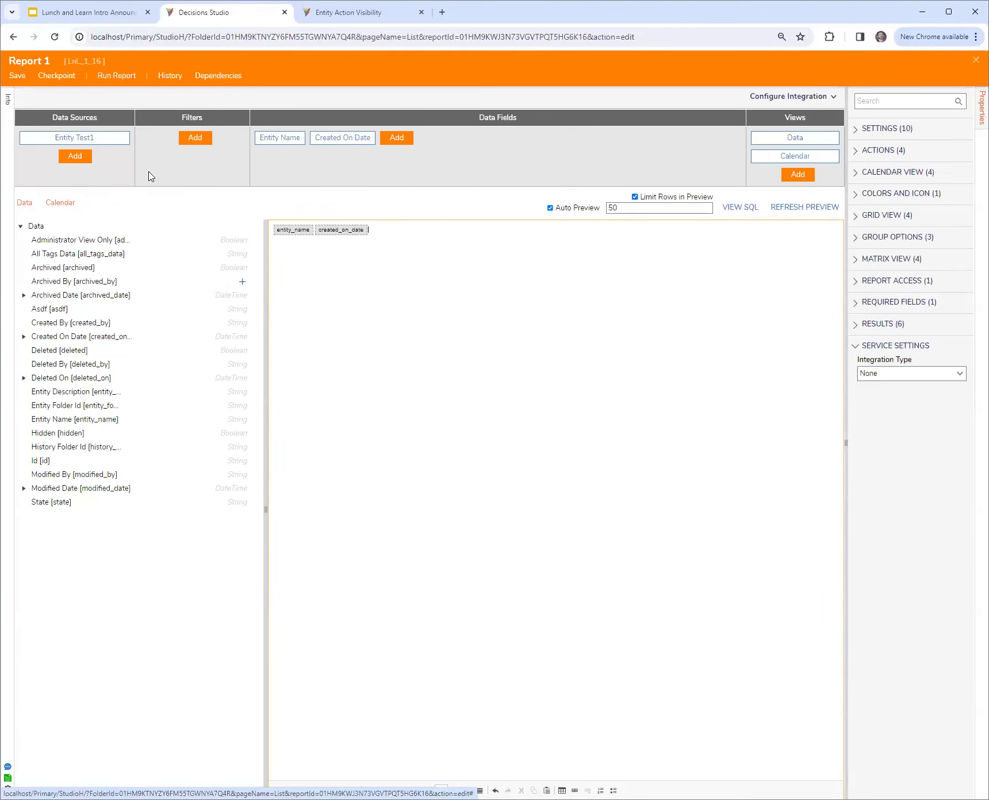
Run the report, switch the viewer to the calendar view, and check the cell for January 16, 2024
click(118, 77)
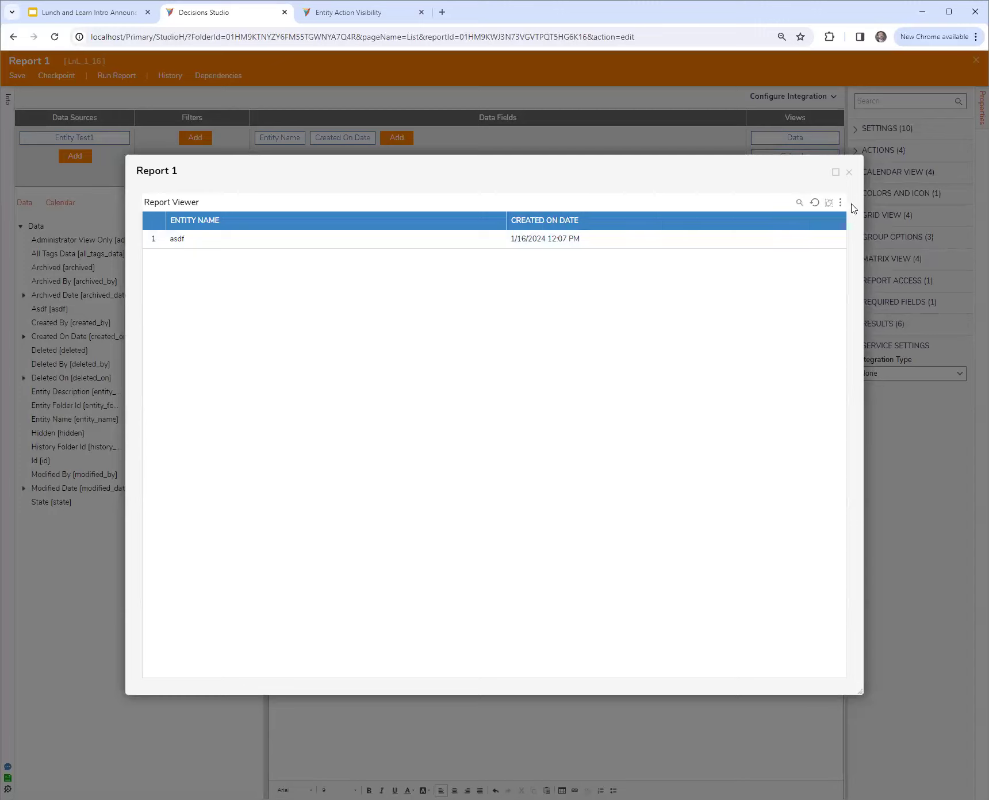
click(840, 202)
click(831, 238)
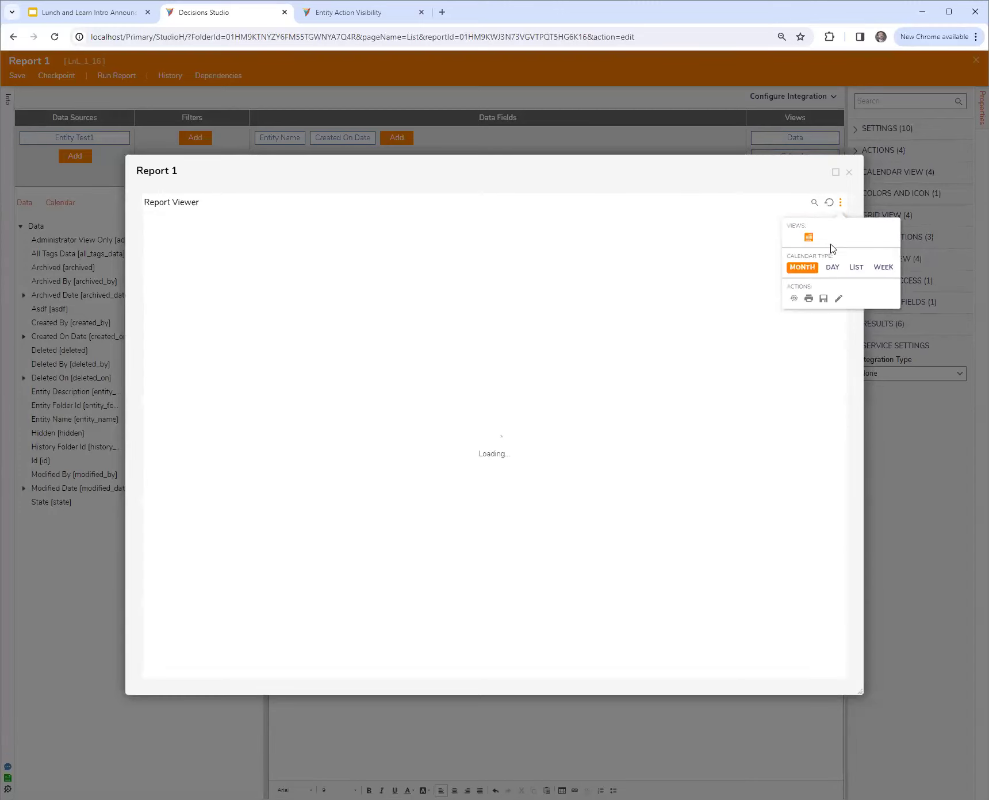
click(403, 440)
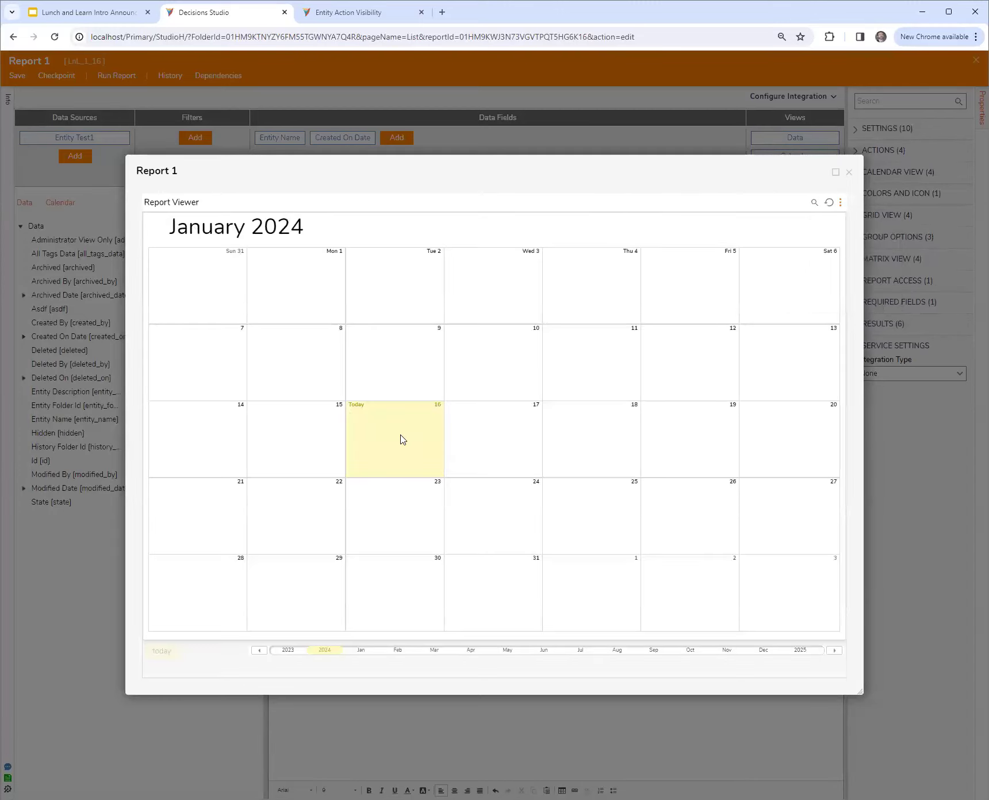
Close the report viewer and set the report's primary calendar provider to created_on_date
click(873, 145)
click(849, 172)
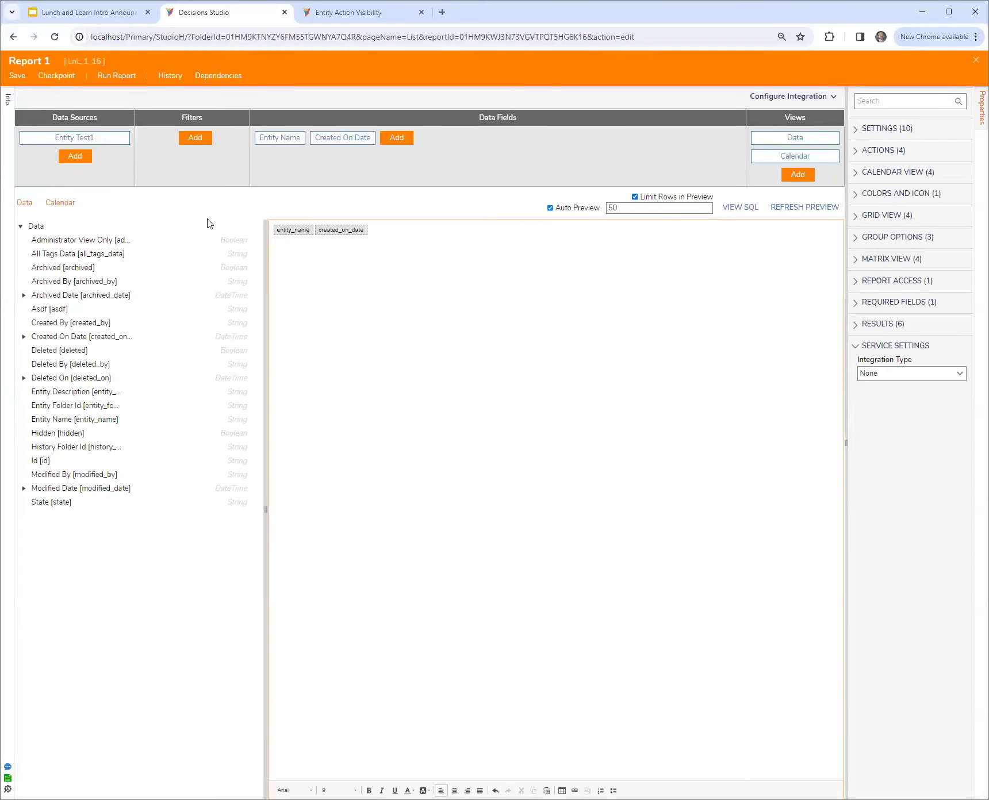
click(73, 204)
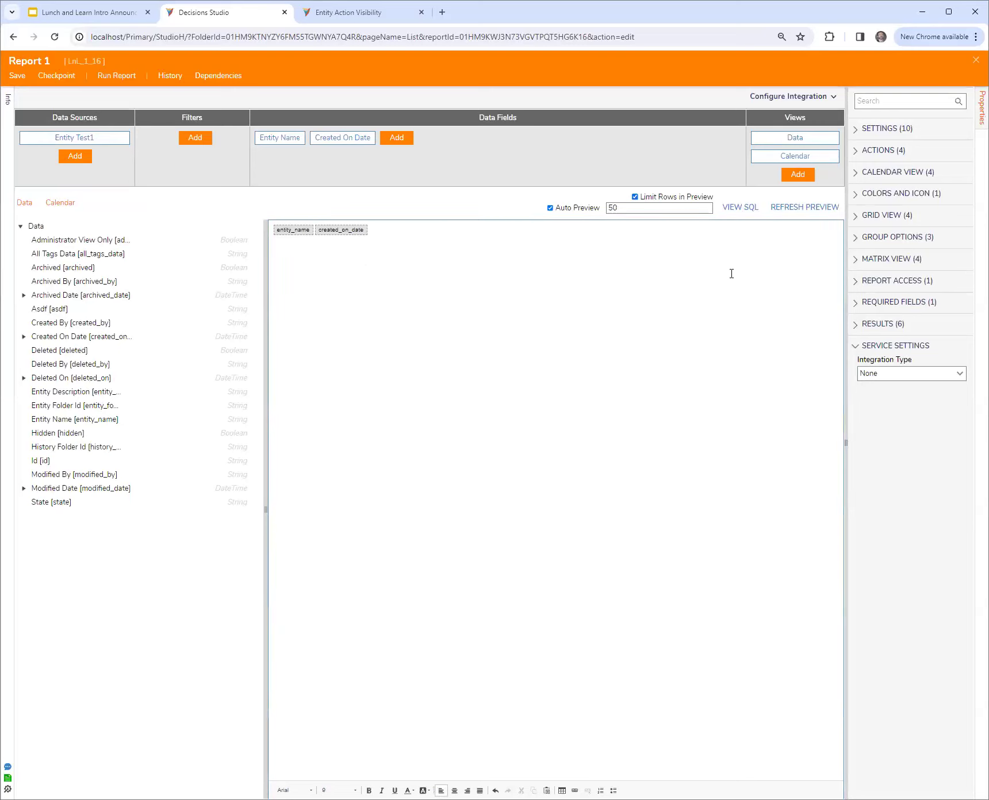
click(879, 173)
click(960, 217)
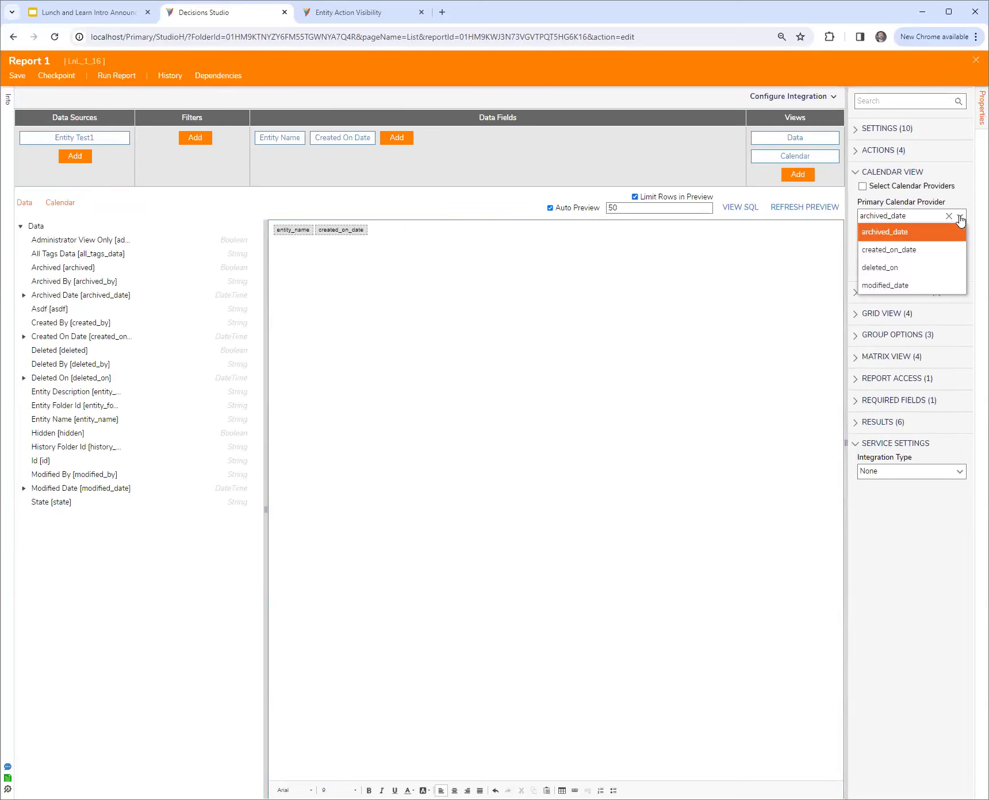
click(919, 249)
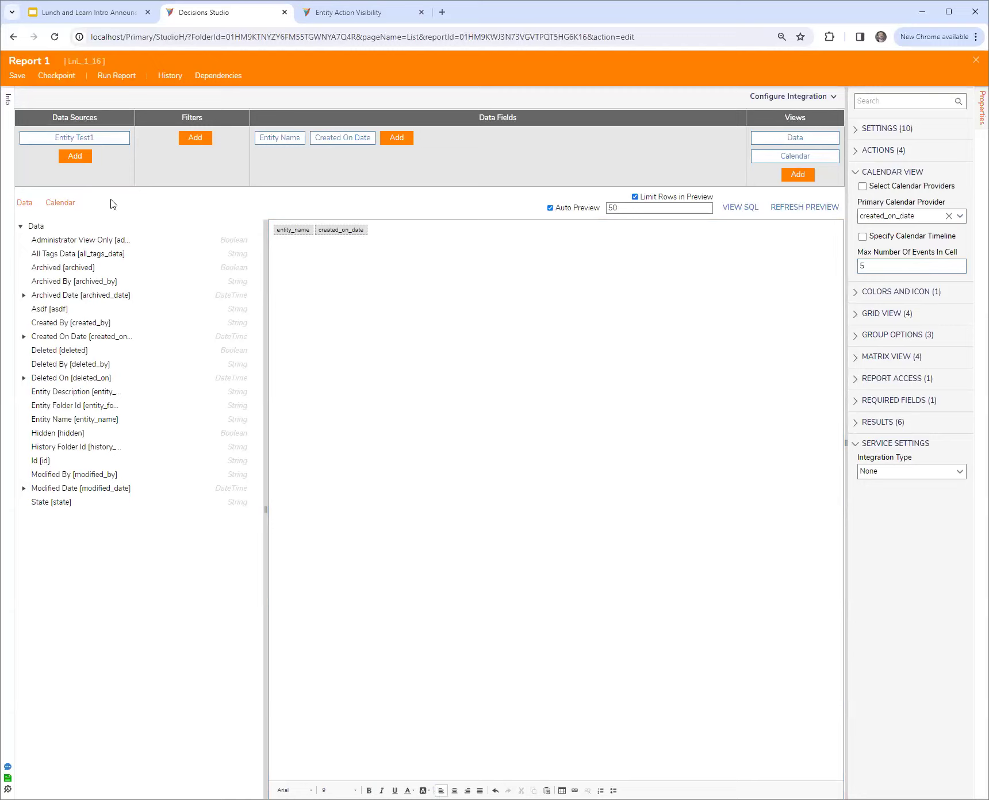
Run Report 1, switch the viewer to the calendar view, and open the asdf entry on January 16, 2024
click(25, 203)
click(60, 203)
click(116, 77)
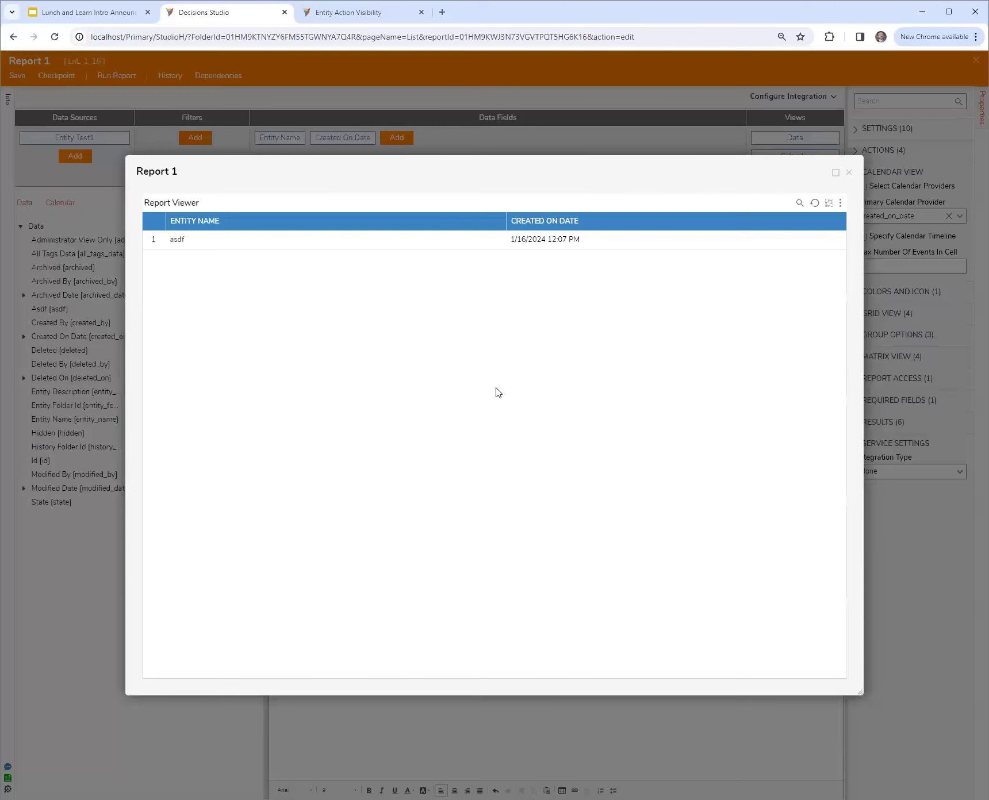
click(841, 204)
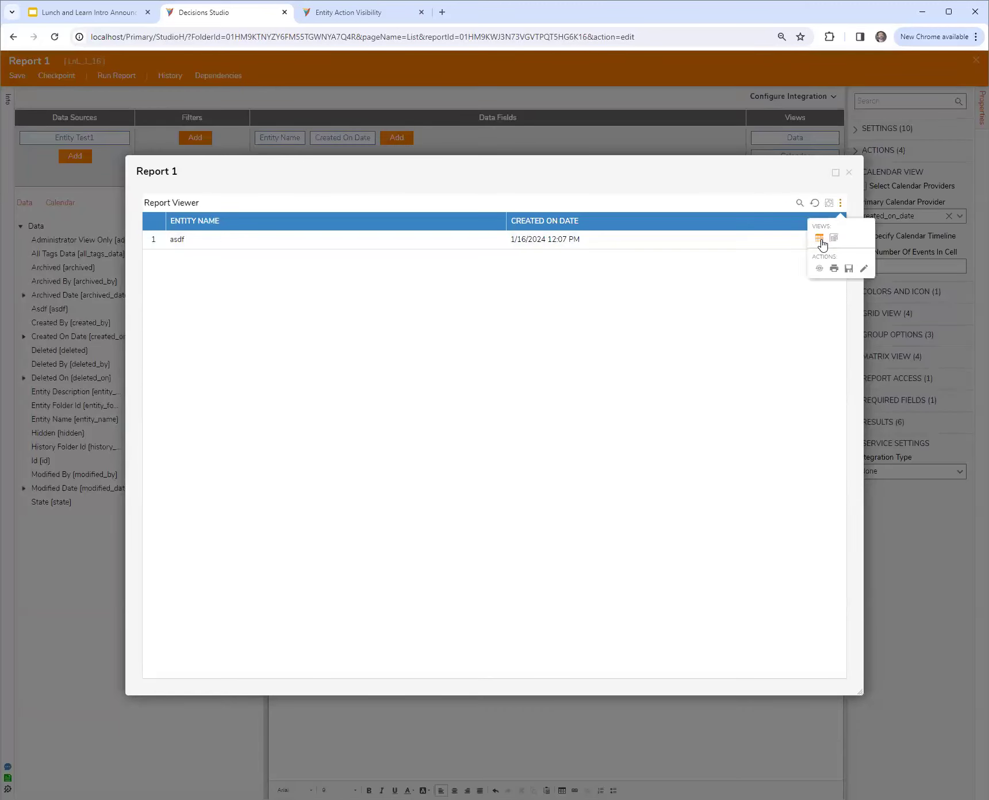
click(832, 239)
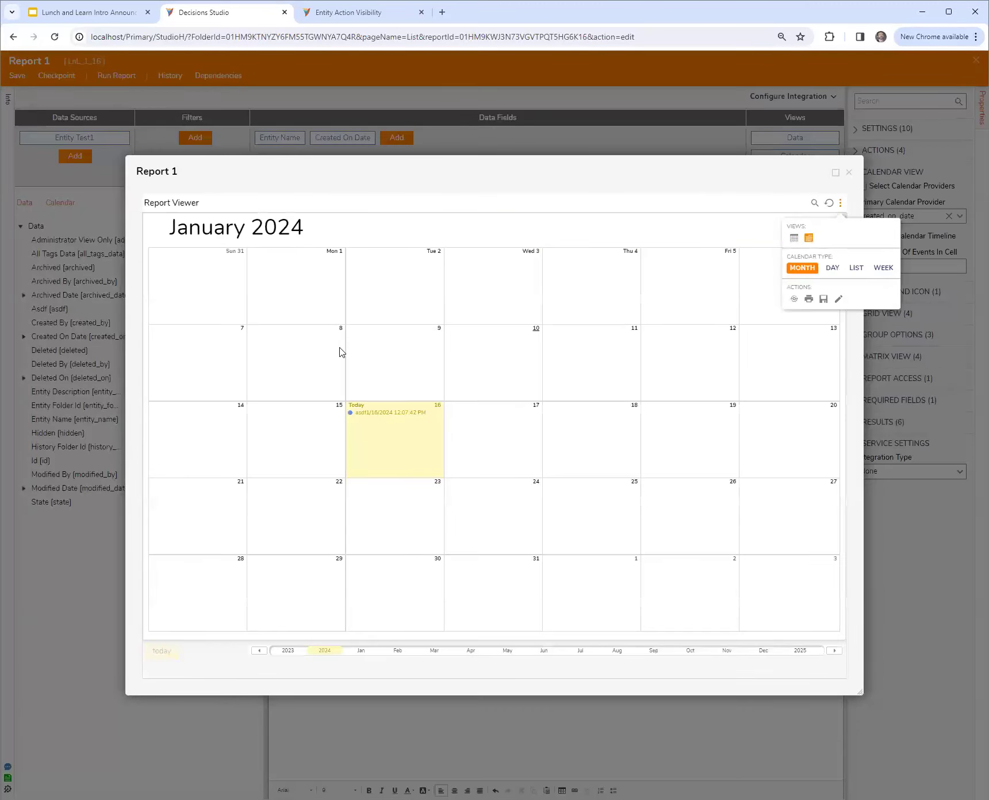
click(380, 416)
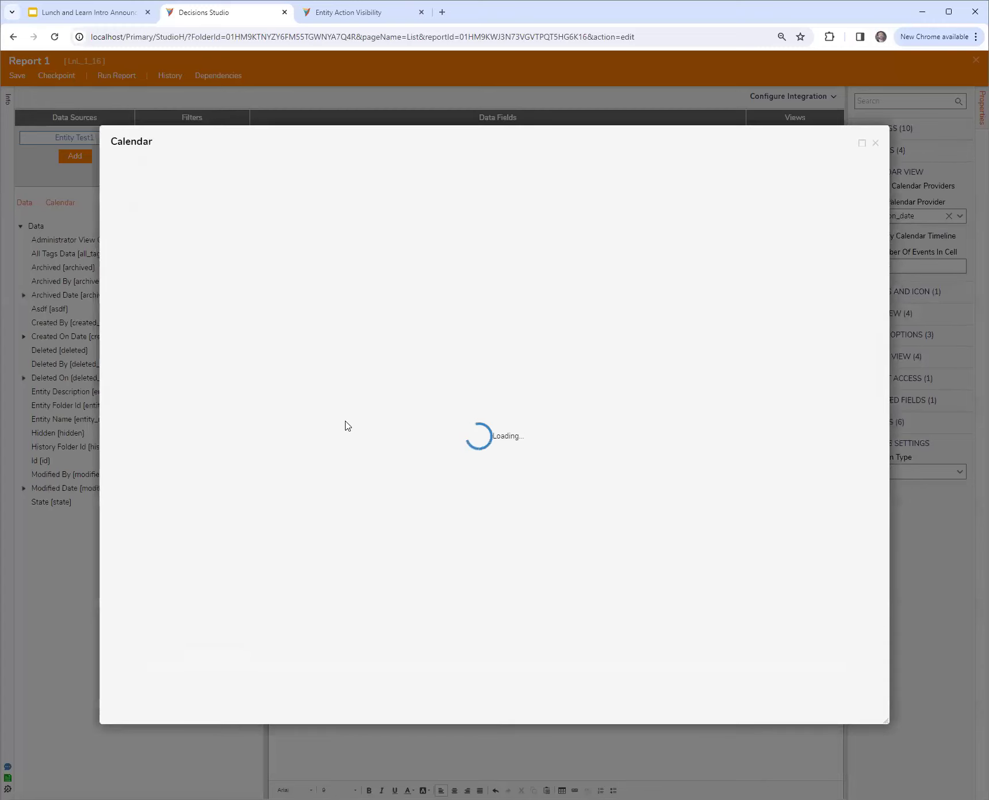
Check the Manage actions available for the asdf record, and close the report viewer and Report 1
right_click(201, 210)
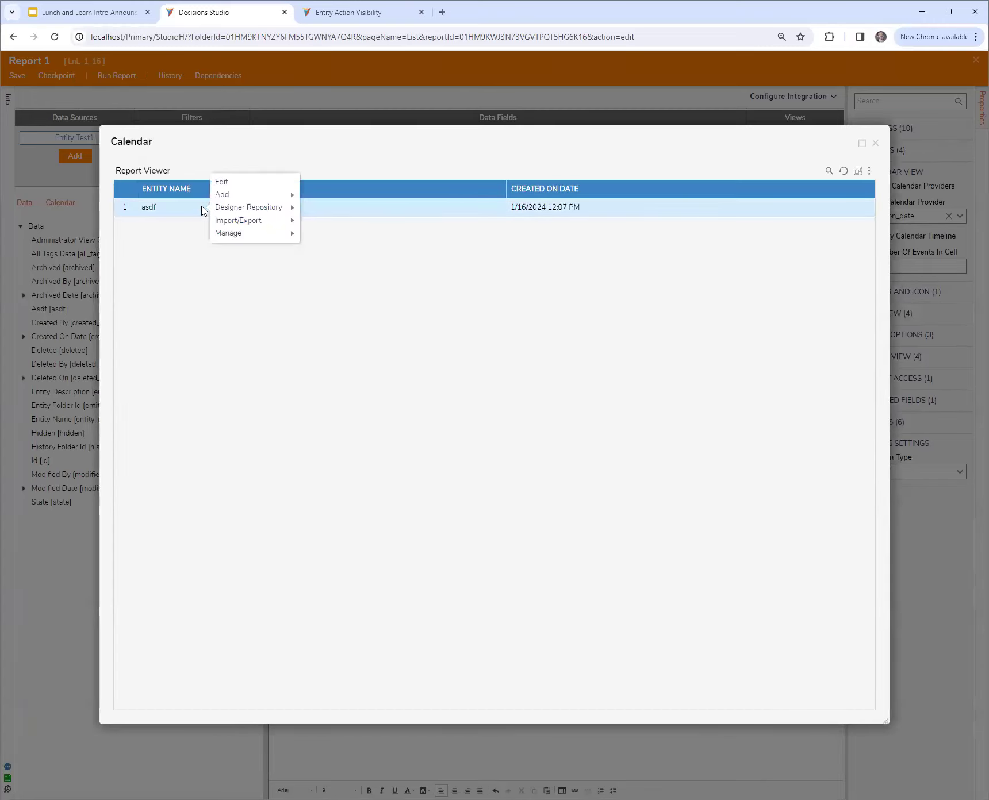
mouse_move(234, 234)
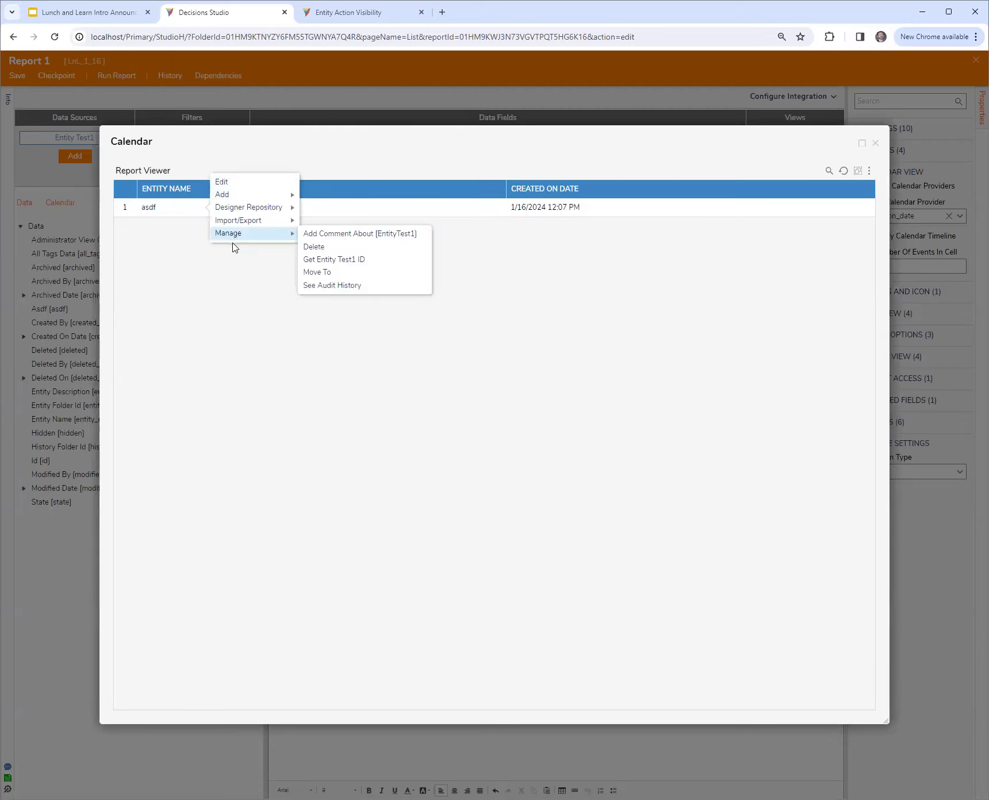
click(875, 143)
click(849, 172)
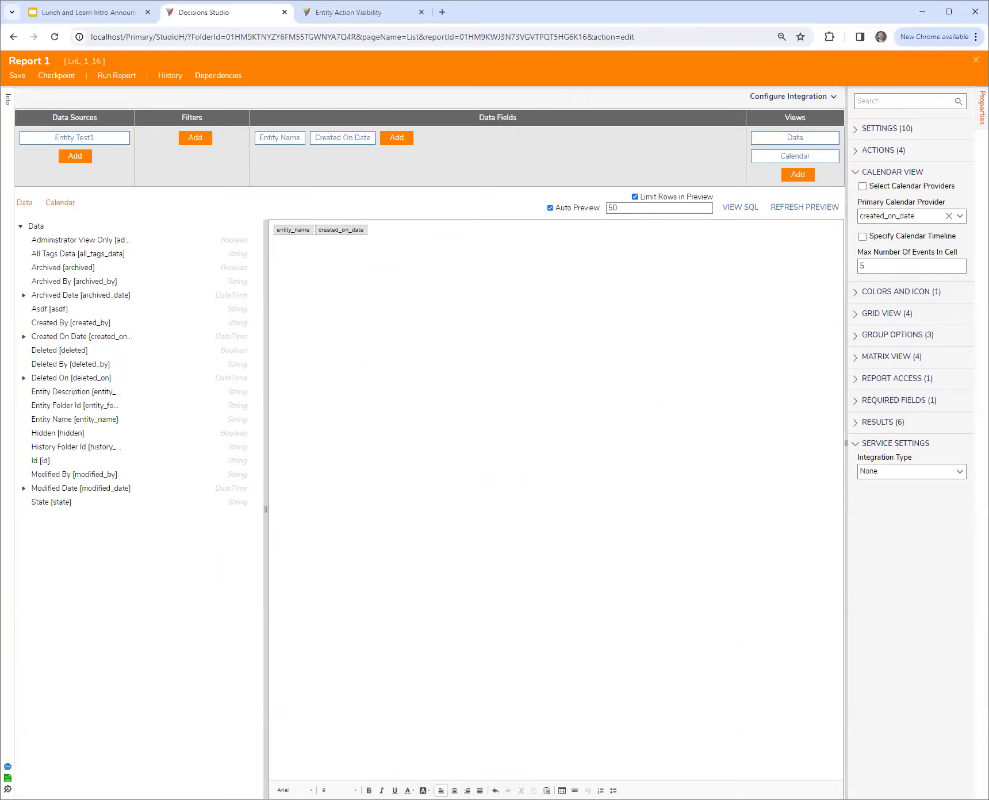
click(976, 60)
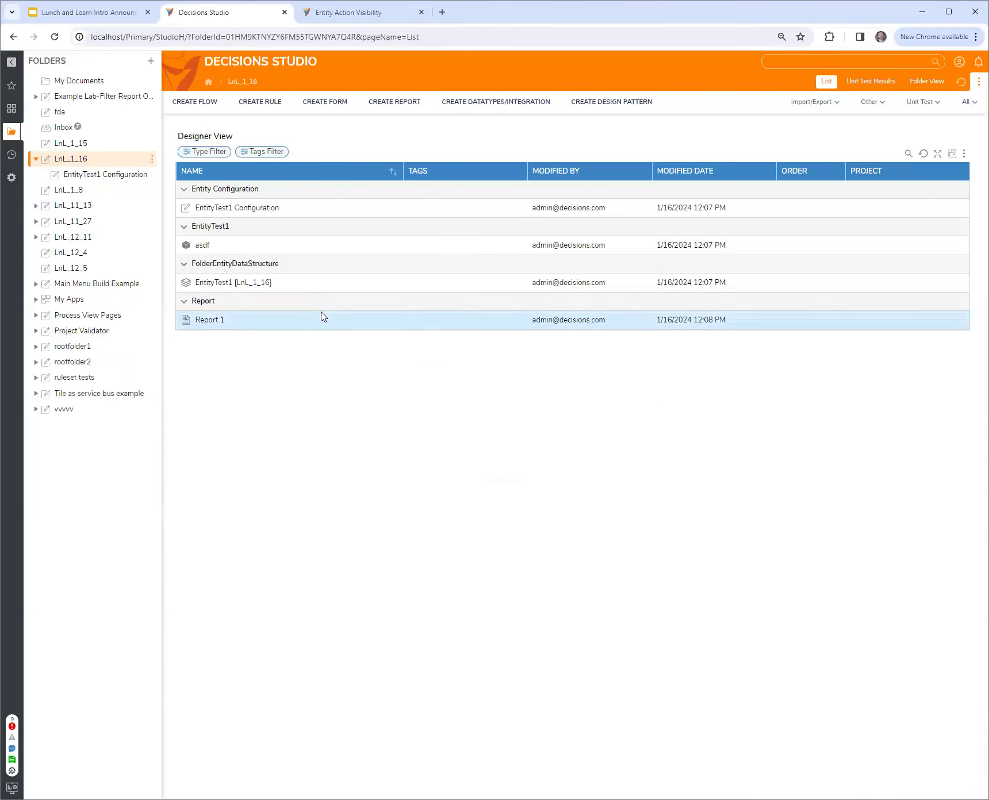
Create a database structure named sdsTest1 with a String field named asdf and actions enabled
click(511, 113)
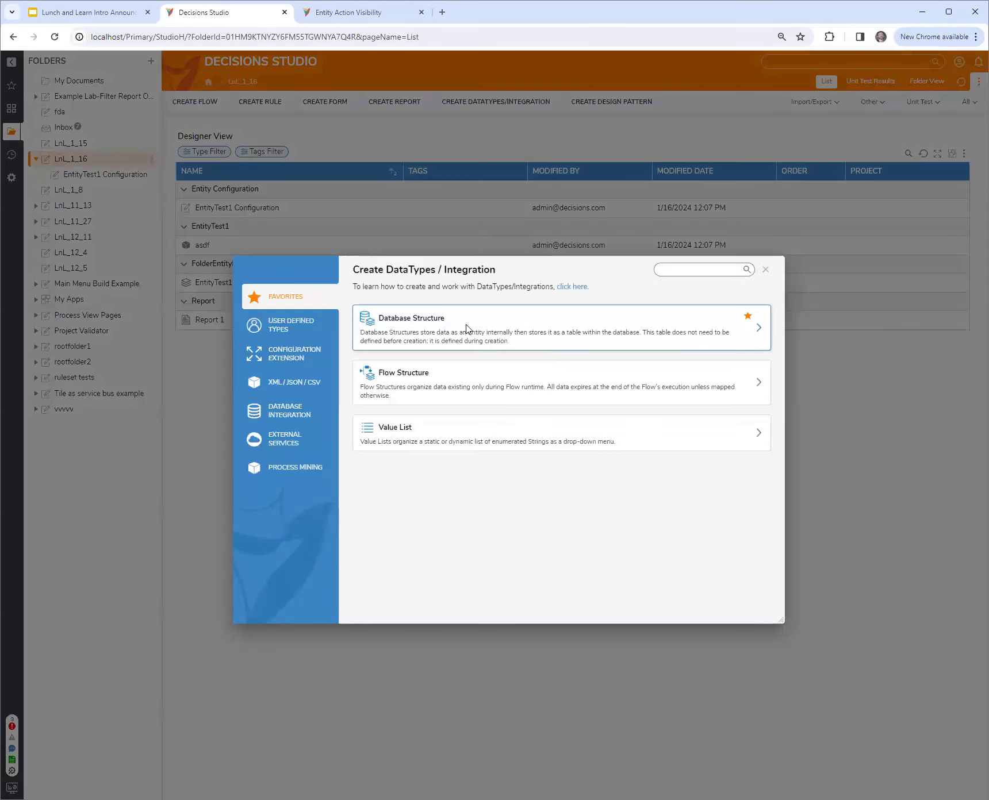
click(469, 325)
text(sd)
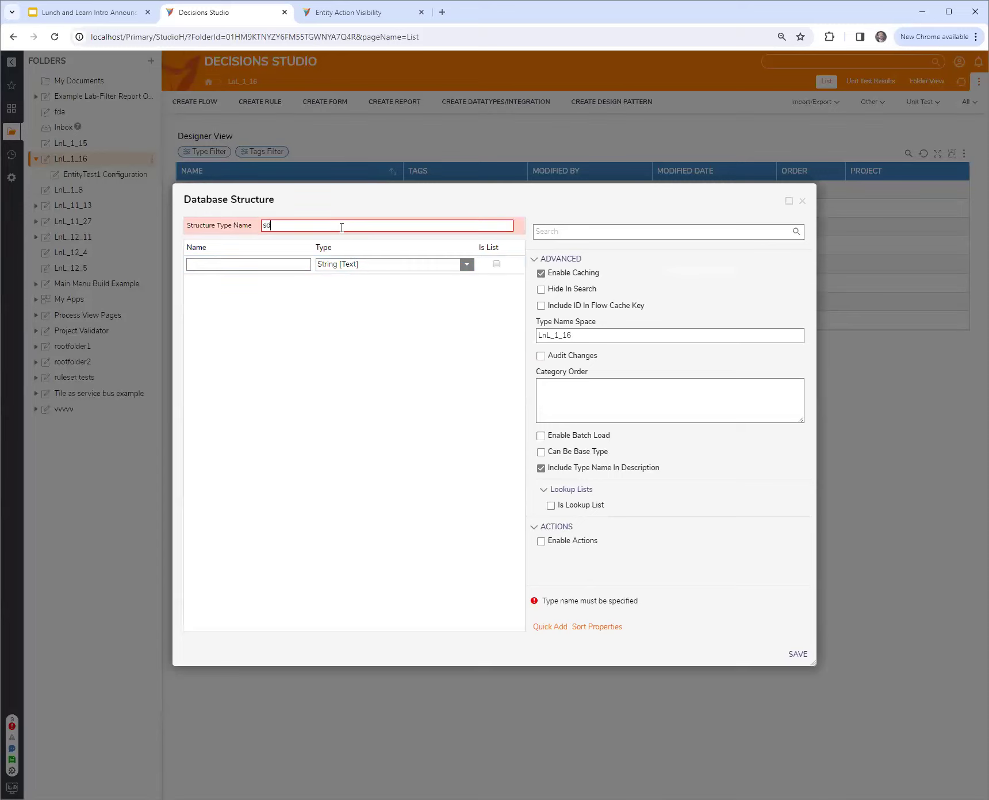
text(sTest1)
click(236, 266)
text(asdf)
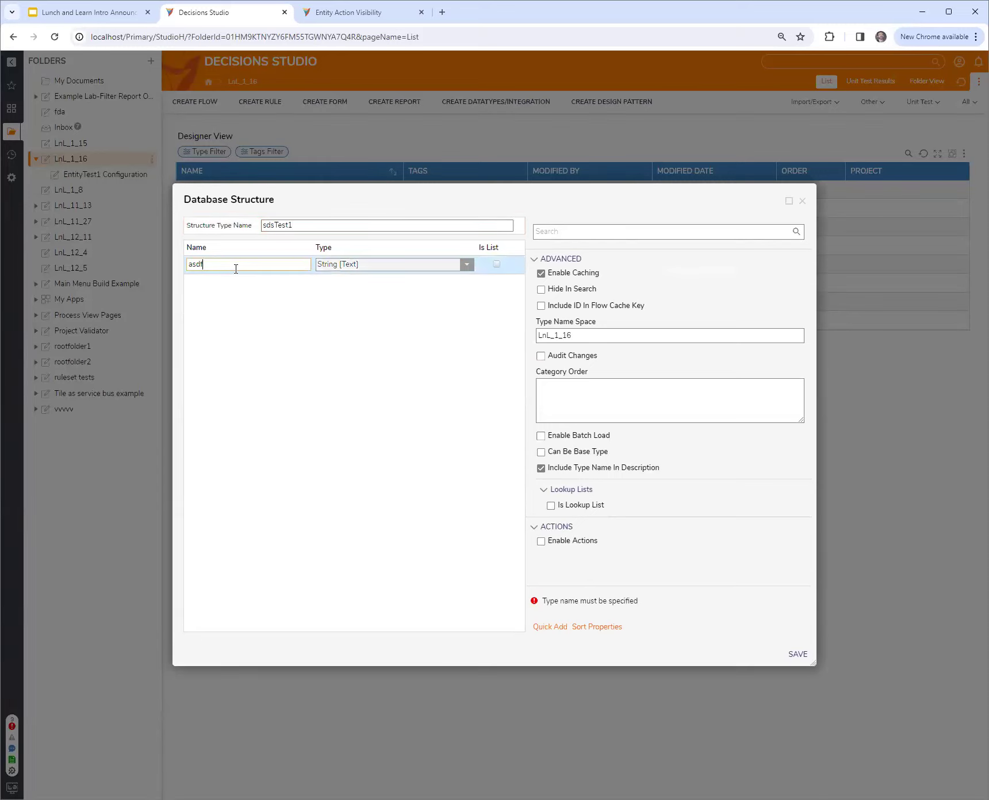
click(338, 226)
click(541, 541)
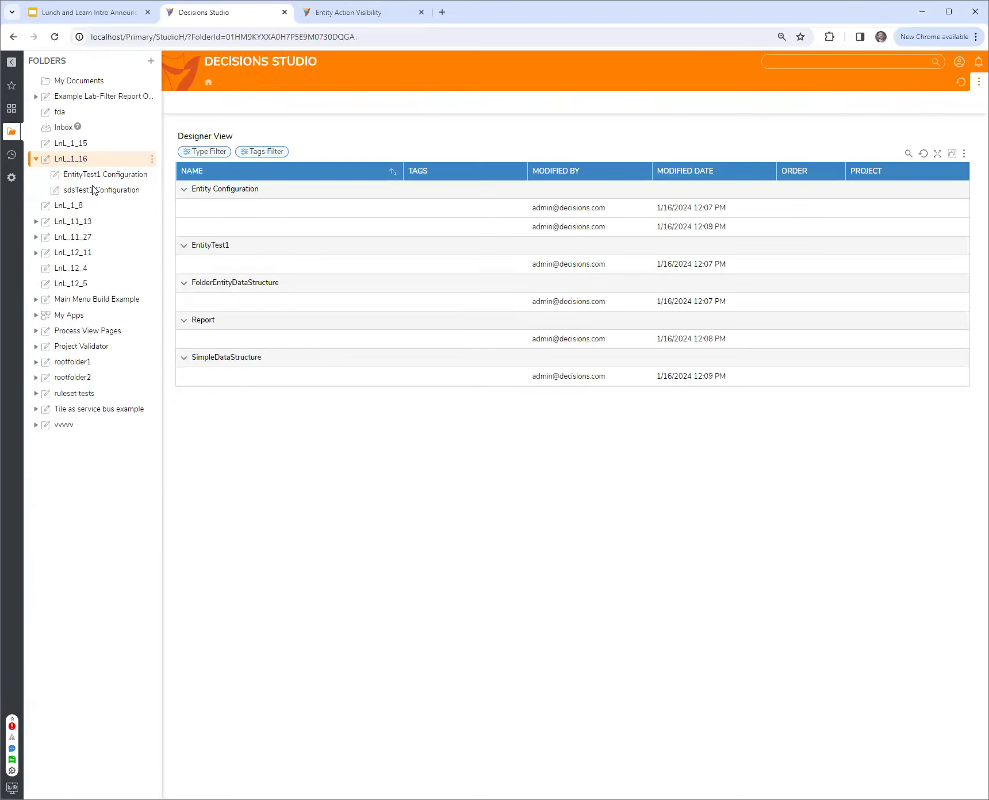
click(93, 191)
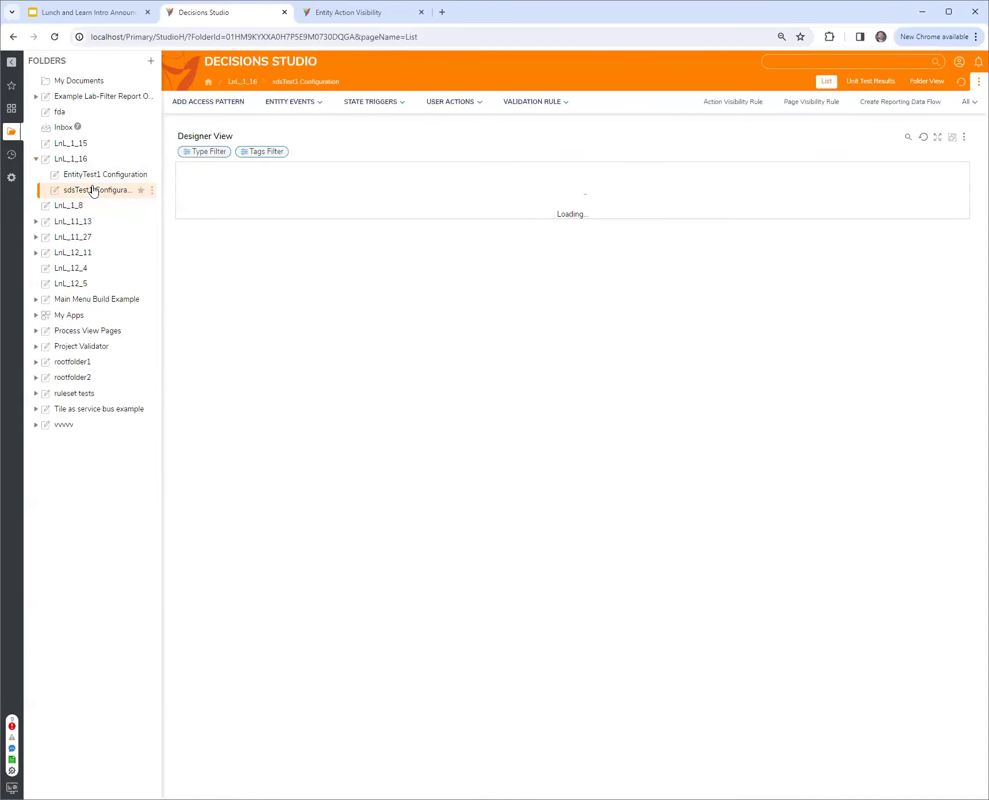
click(439, 106)
click(443, 138)
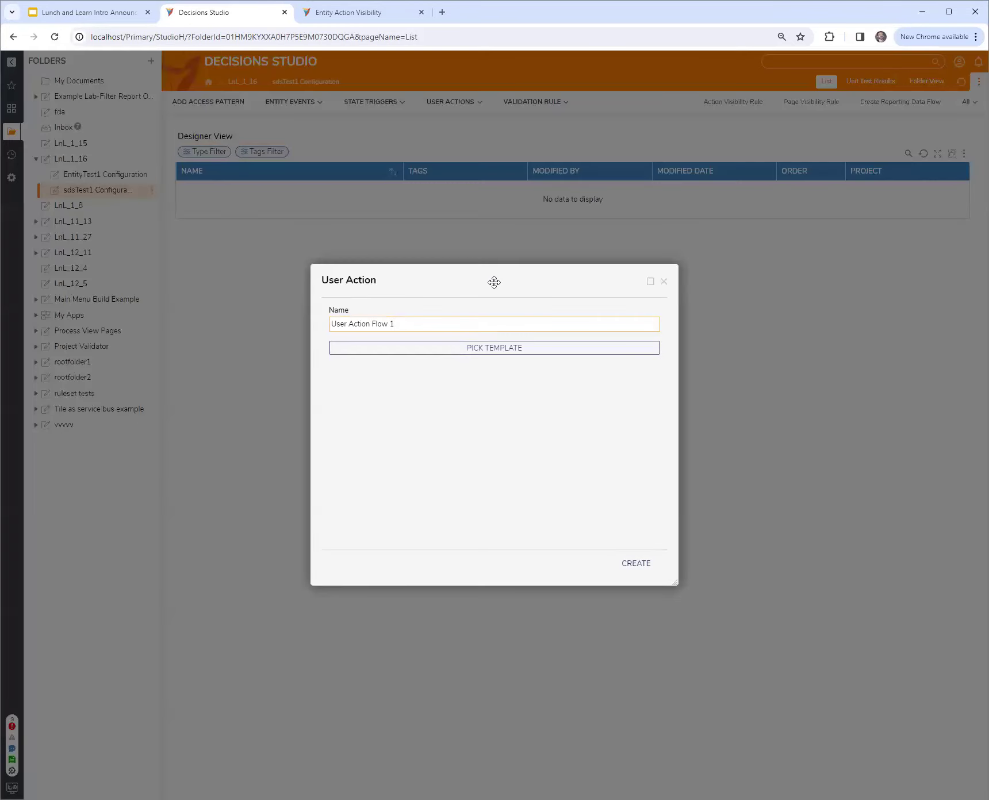
drag(494, 281, 529, 289)
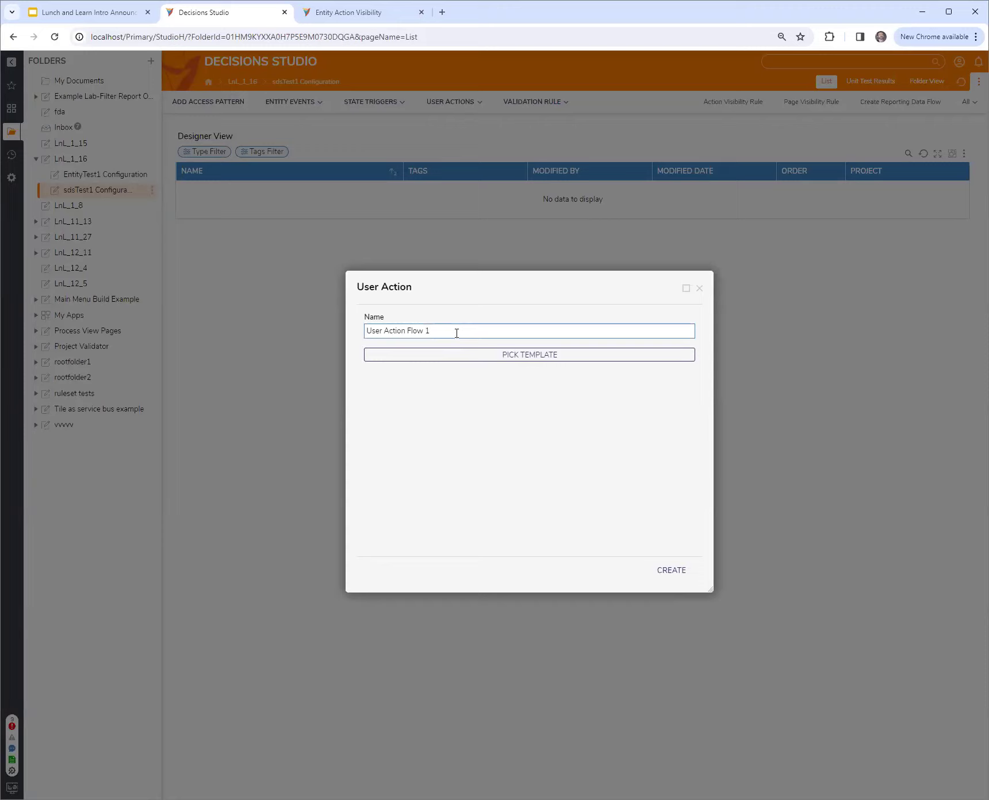
triple_click(453, 333)
drag(542, 291, 439, 270)
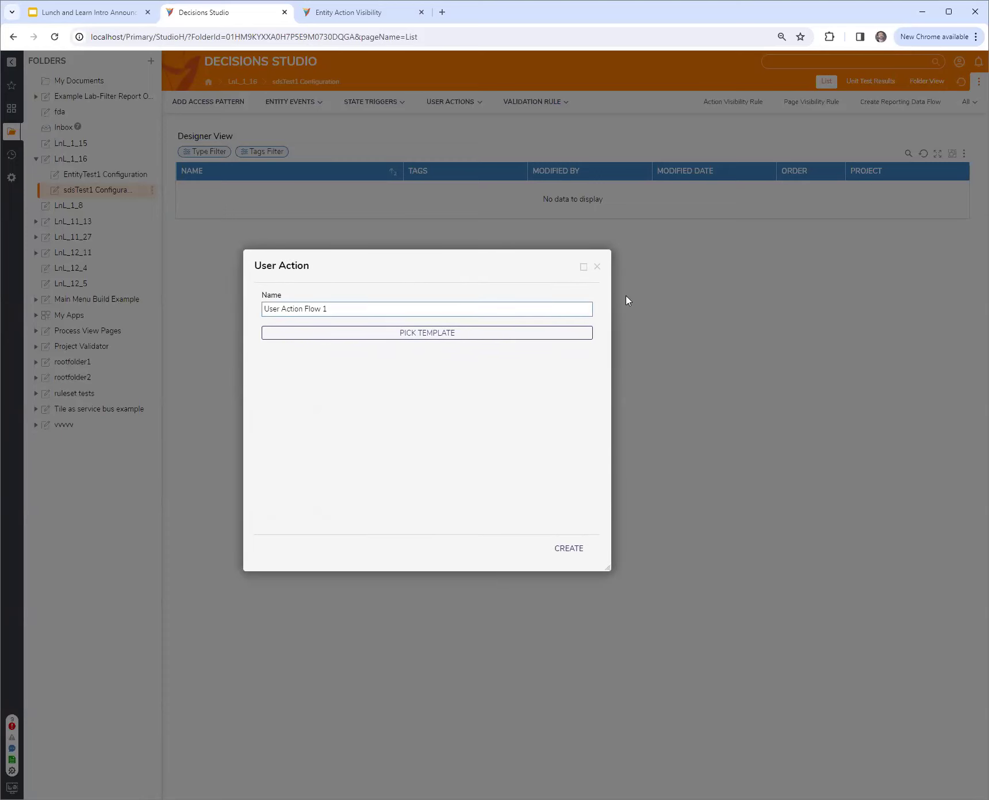
click(597, 268)
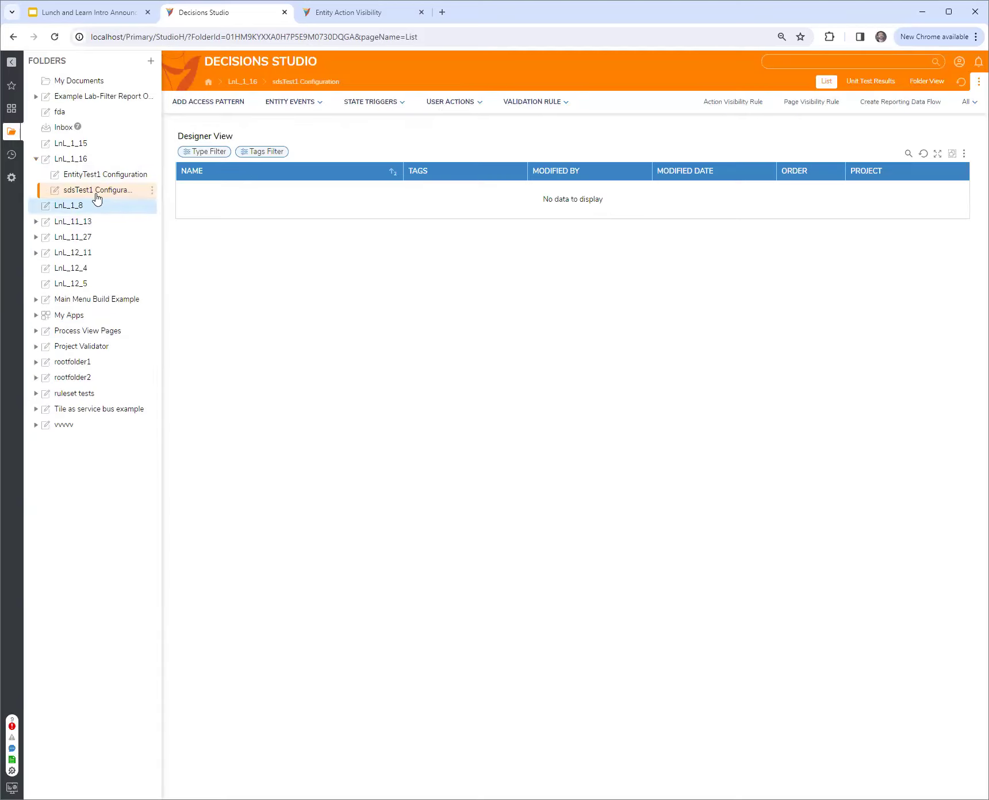
Open the sdsTest1 data structure's definition from LnL_1_16 and review its type name, table and action settings
click(84, 165)
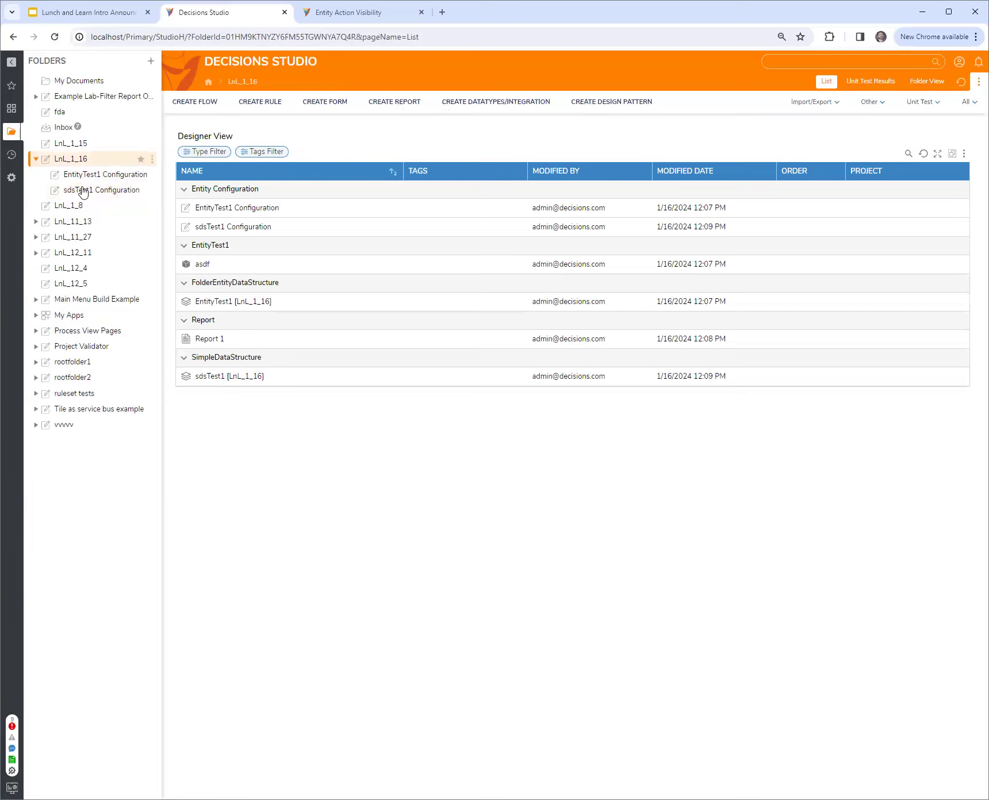
right_click(229, 380)
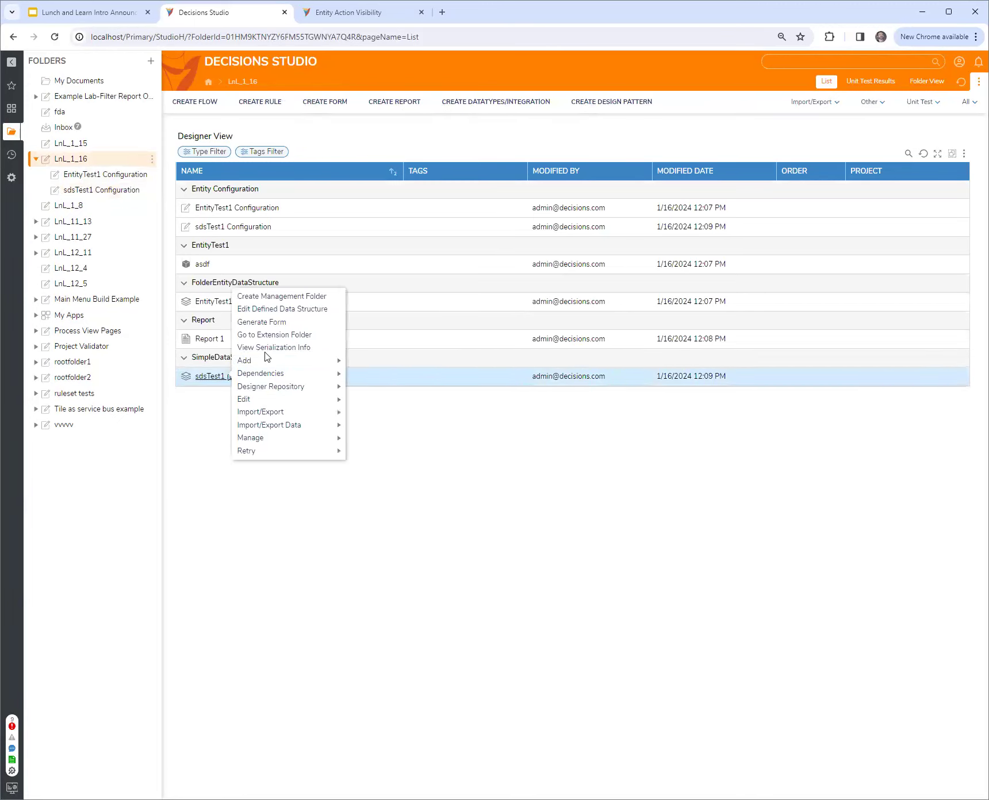
click(264, 308)
double_click(278, 226)
click(329, 227)
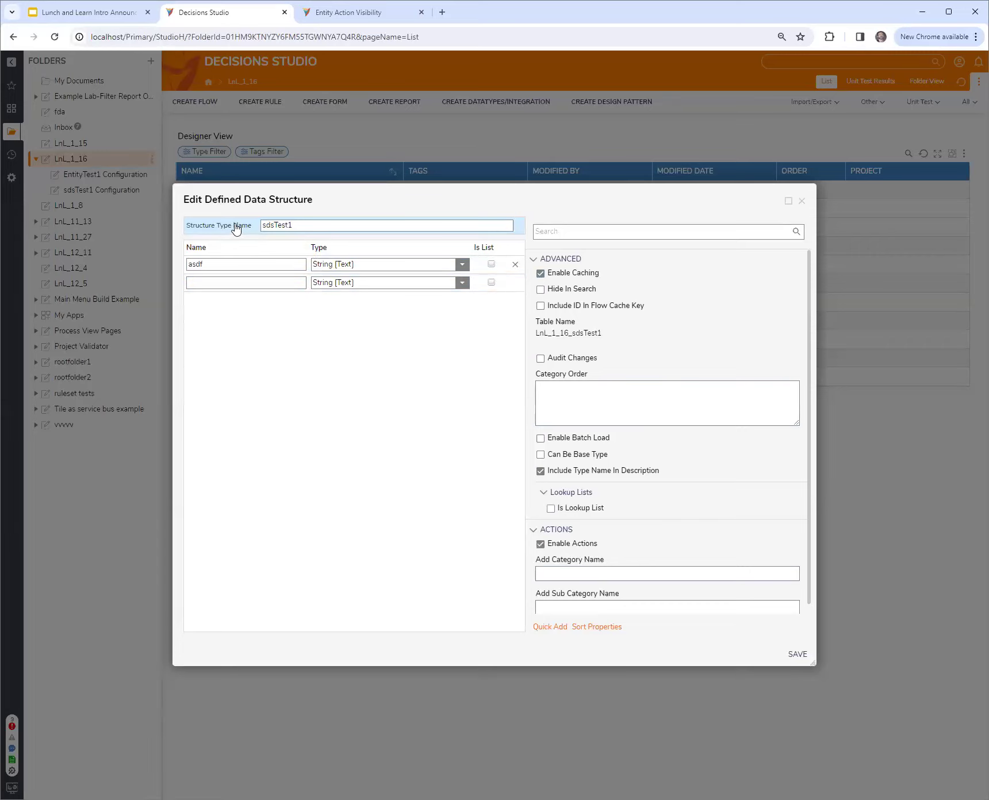
scroll(600, 552, down, 1)
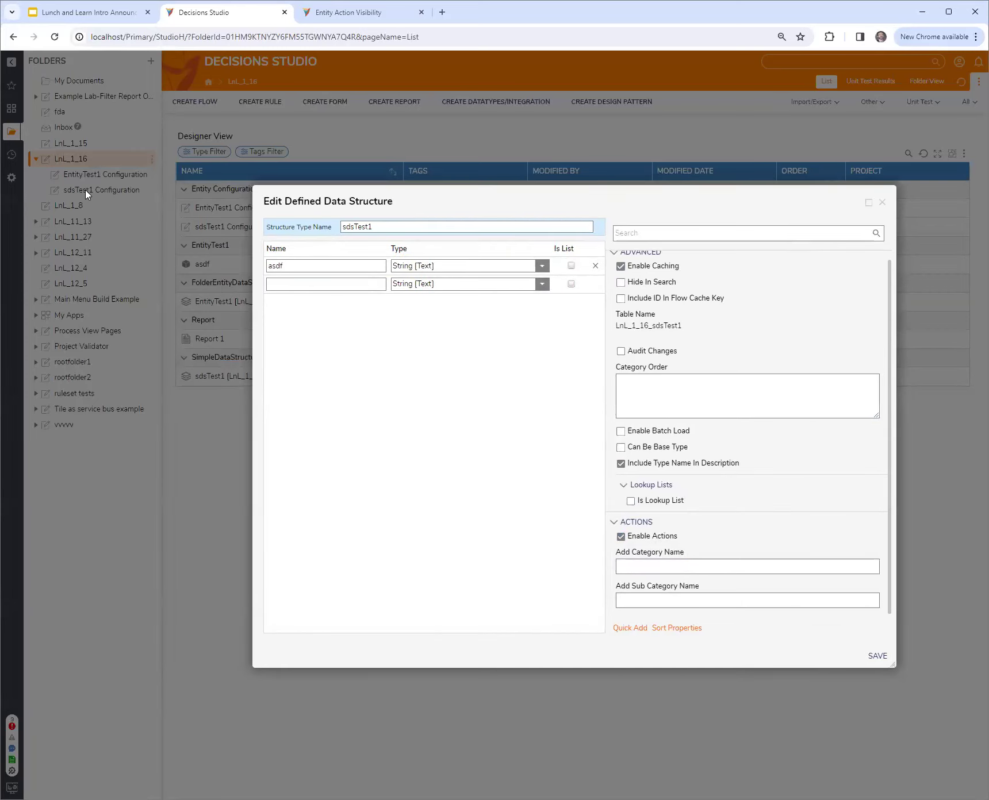
drag(757, 199, 688, 198)
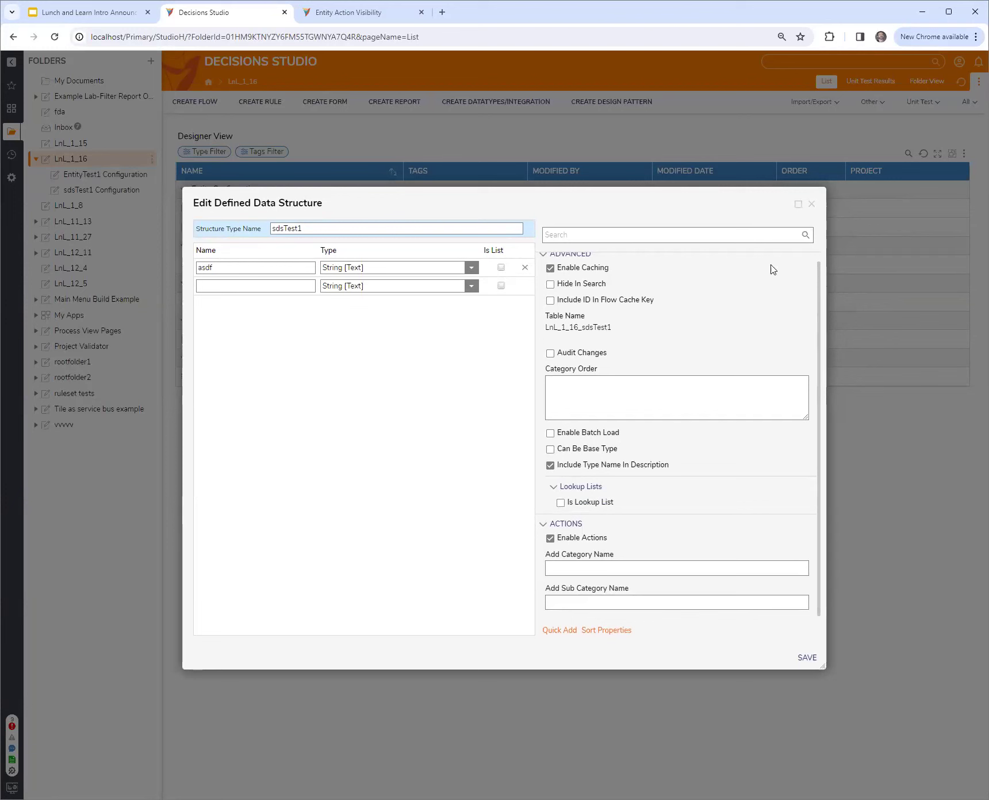
click(812, 205)
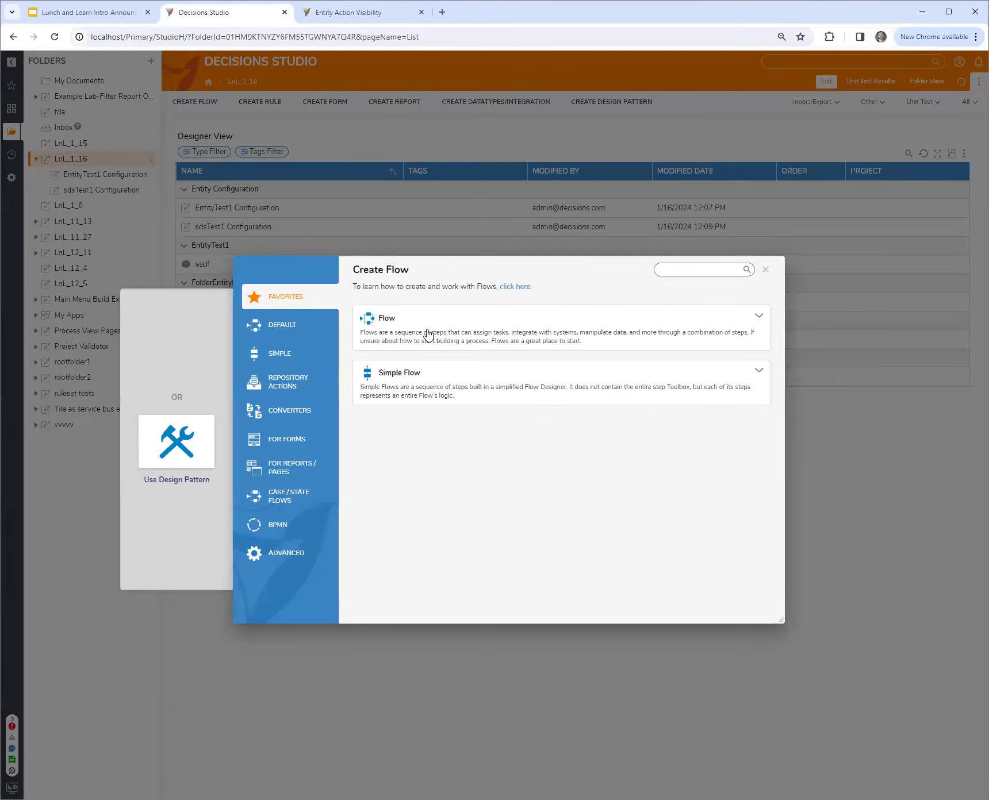
Create Flow 1 in LnL_1_16 and place a Show Form step just after the start step
click(427, 332)
click(554, 355)
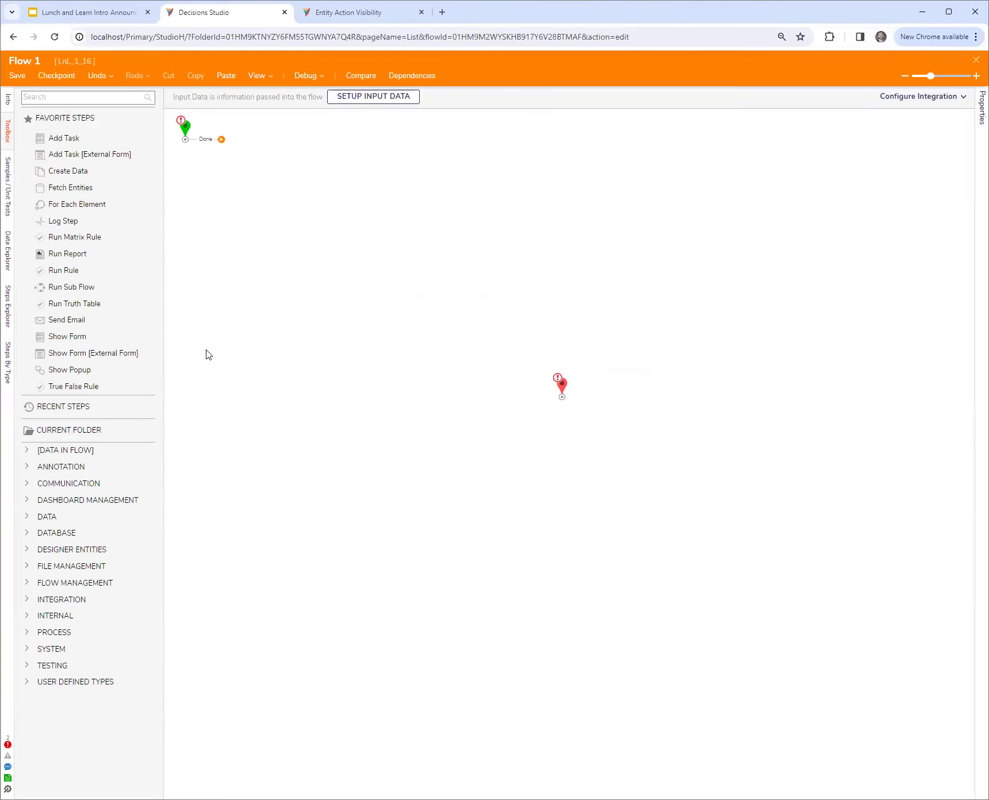
drag(115, 337, 342, 190)
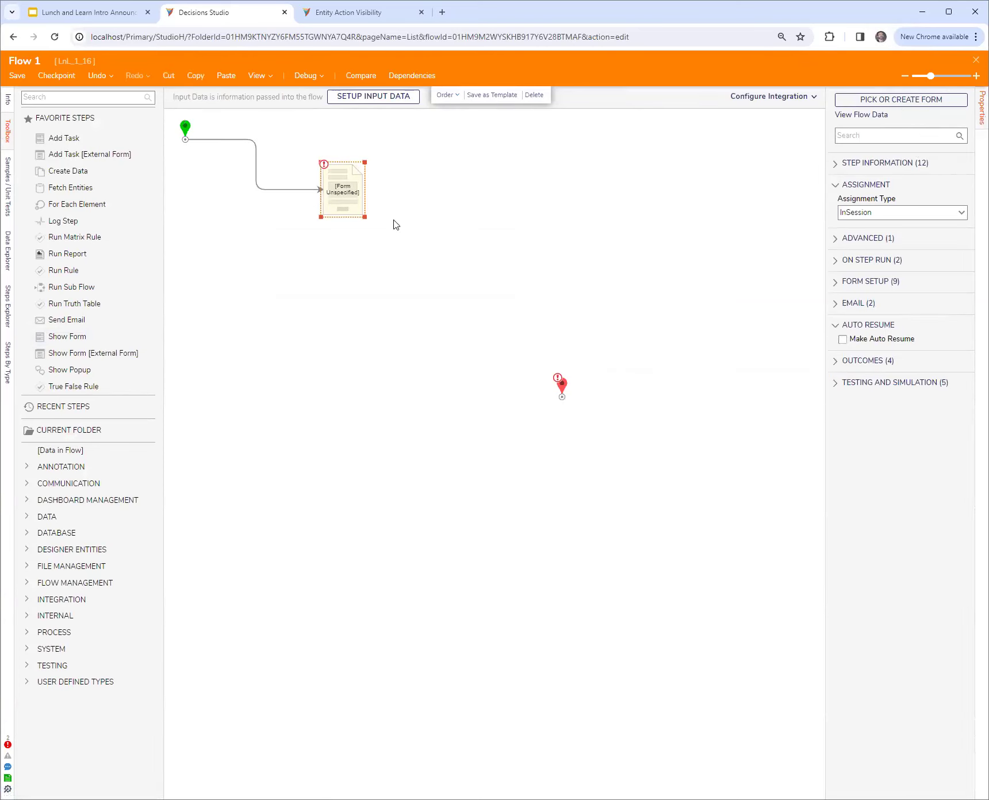
drag(348, 203, 313, 178)
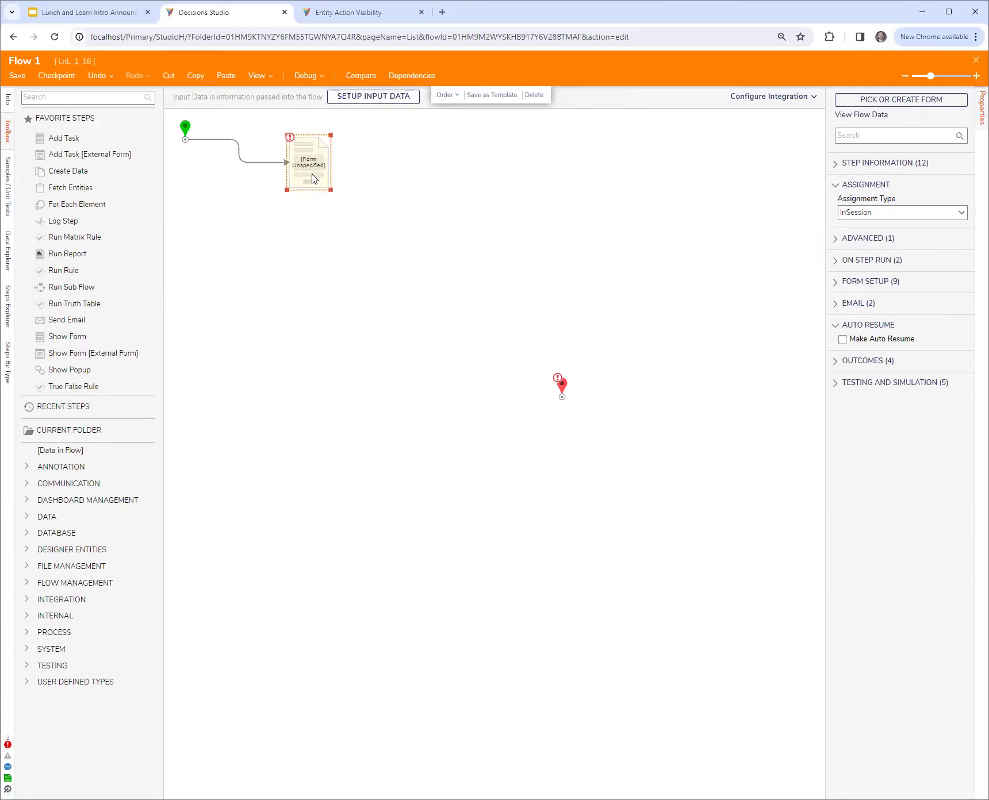
click(534, 231)
click(976, 60)
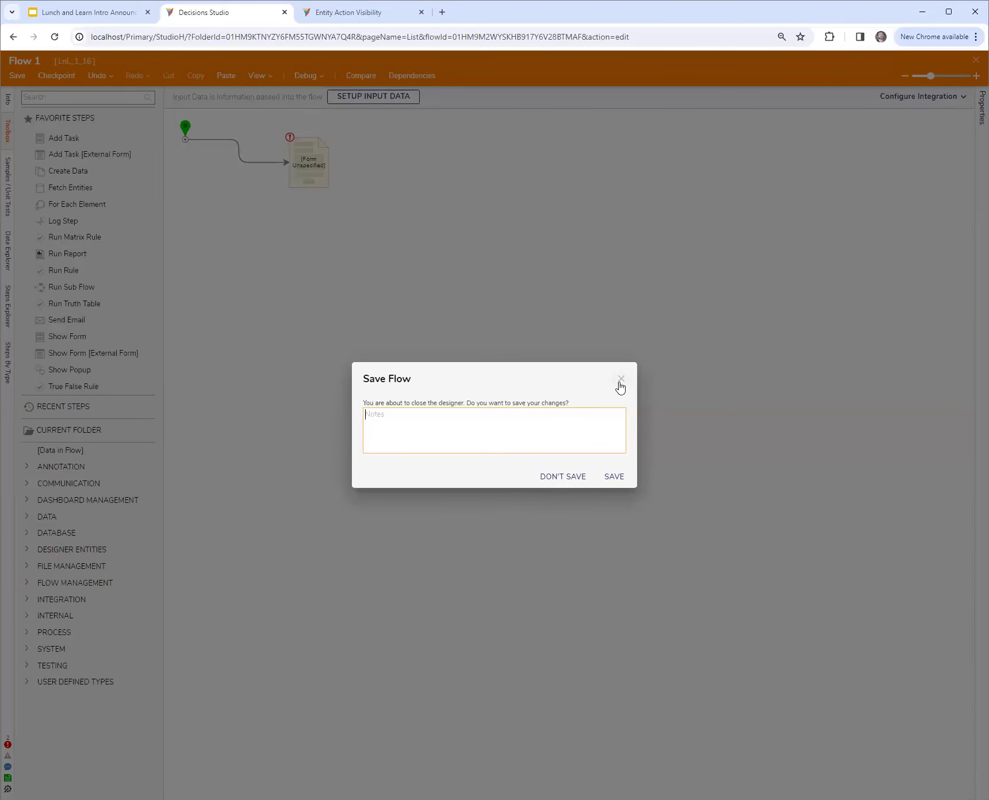
click(620, 382)
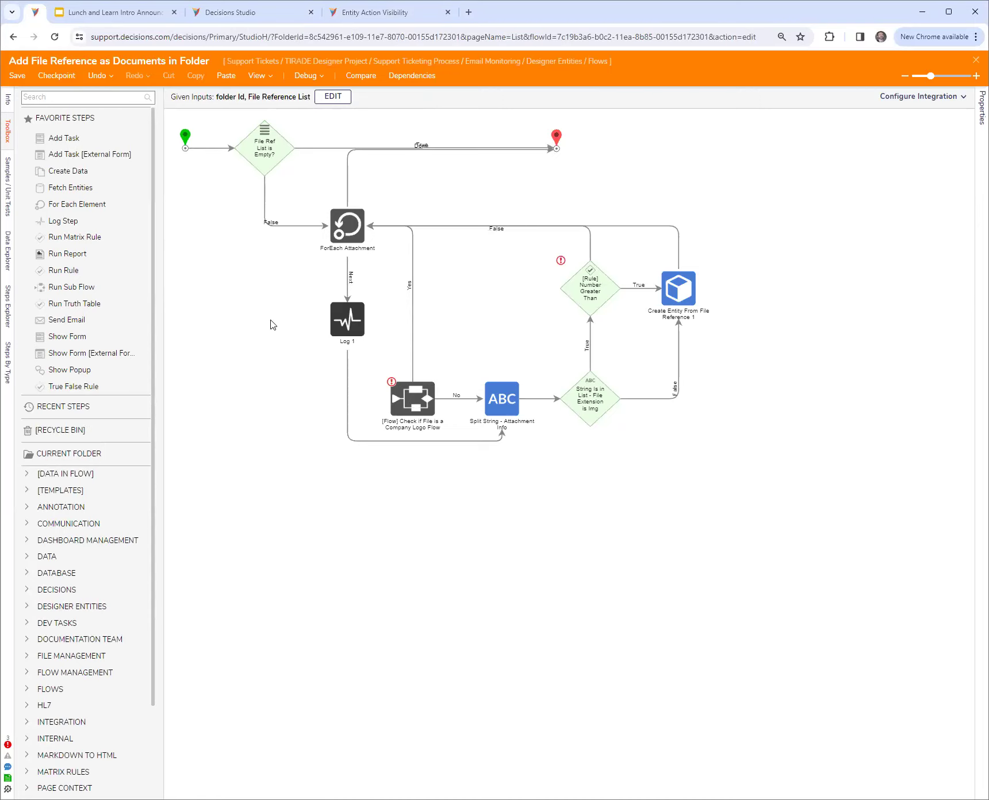
In the Add File Reference as Documents in Folder flow, examine the flow inputs and the ForEach Attachment step's mappings
click(185, 136)
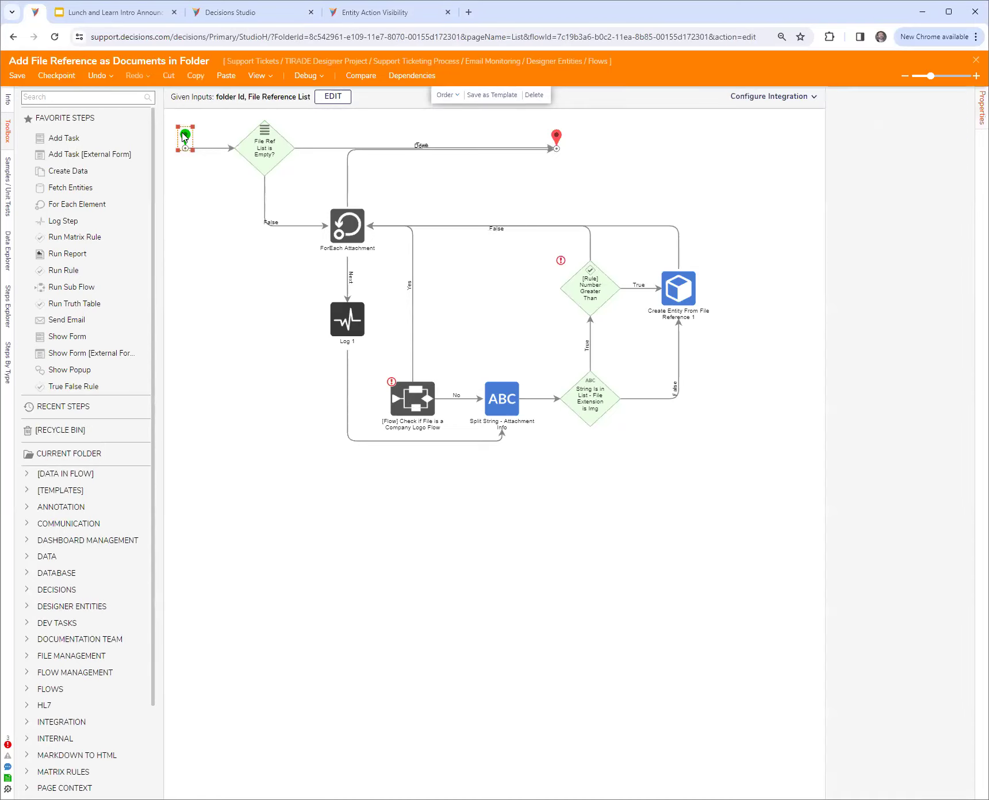
drag(821, 236, 770, 245)
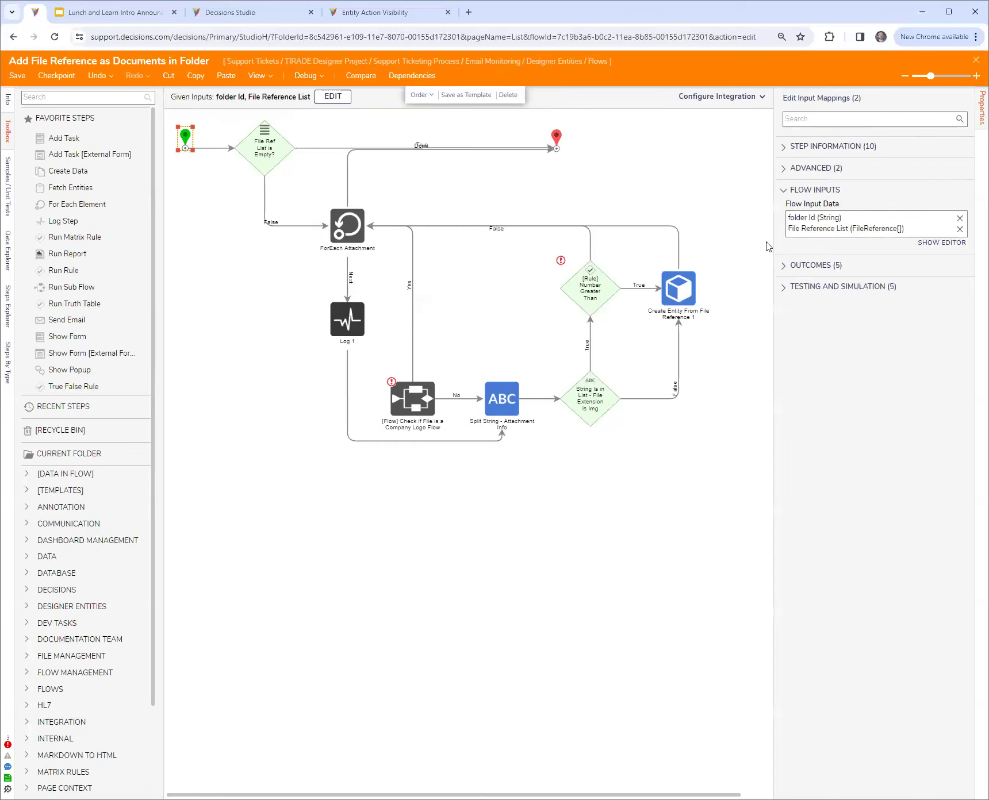
click(346, 232)
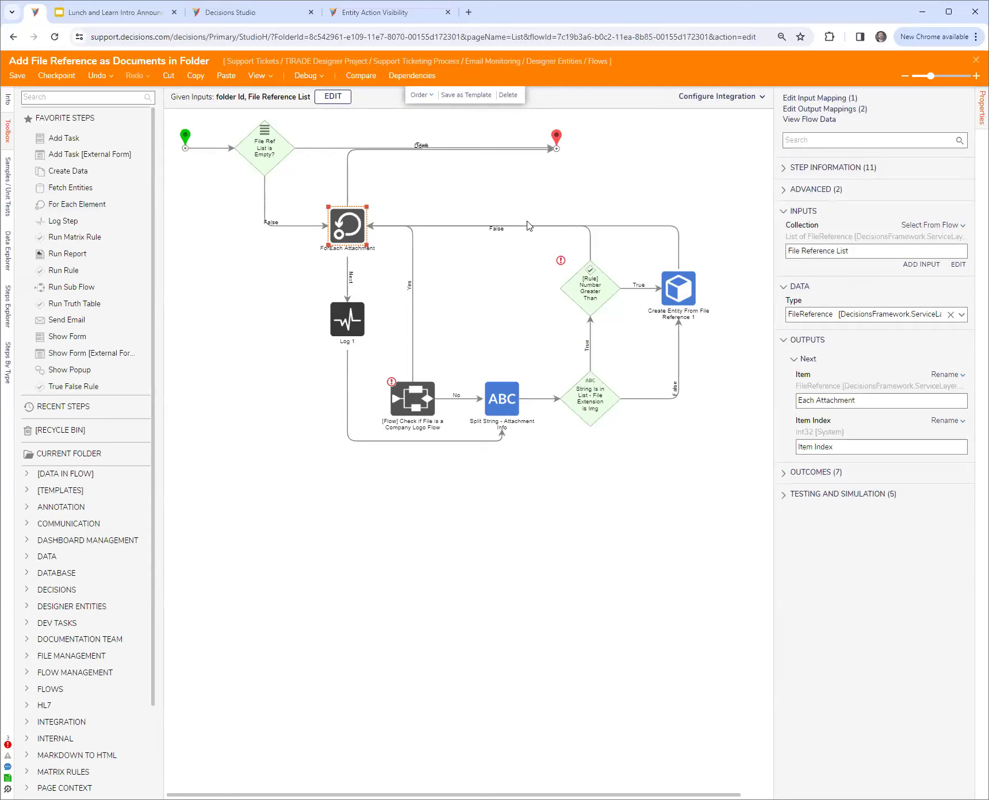
Examine the input and output mappings of the Create Entity From File Reference 1 step in the support flow
click(684, 292)
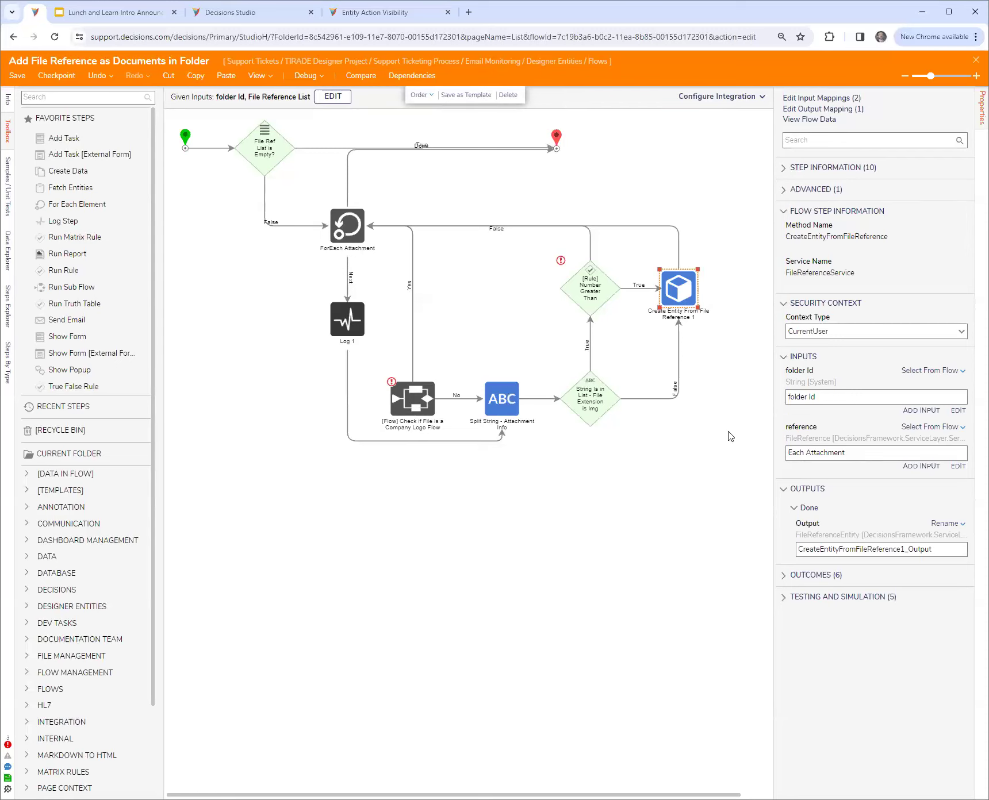
drag(773, 435, 762, 435)
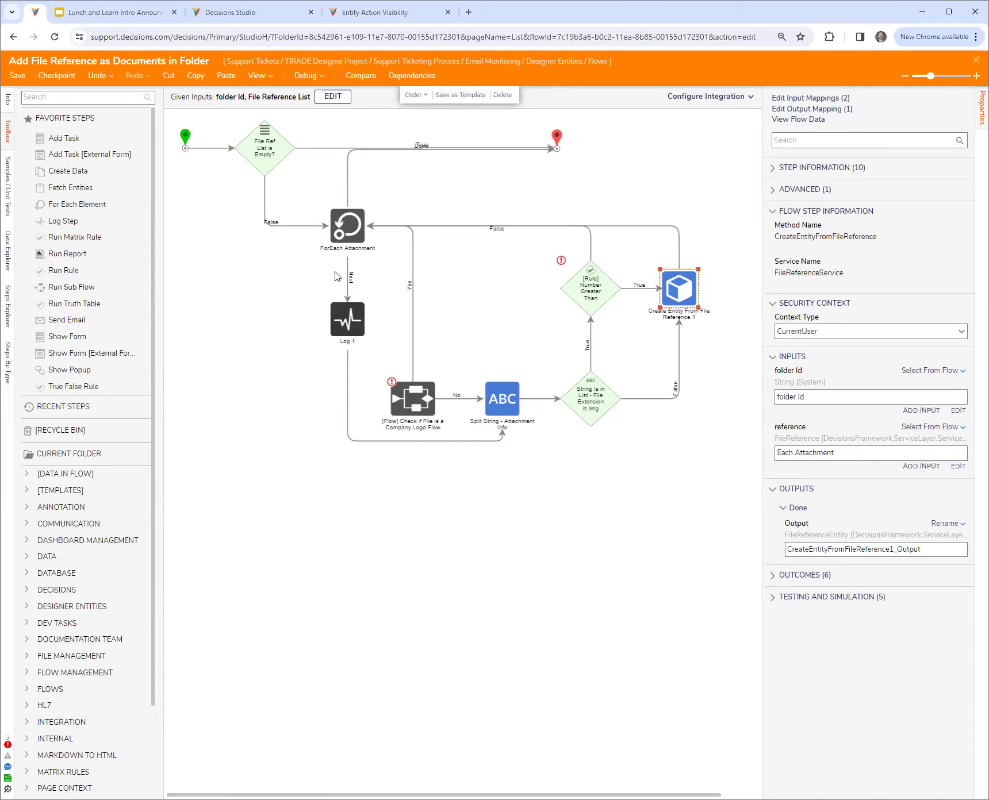
Back in Flow 1, add a Load From Path step and place a Load From File Data step above it, below the form step
click(248, 12)
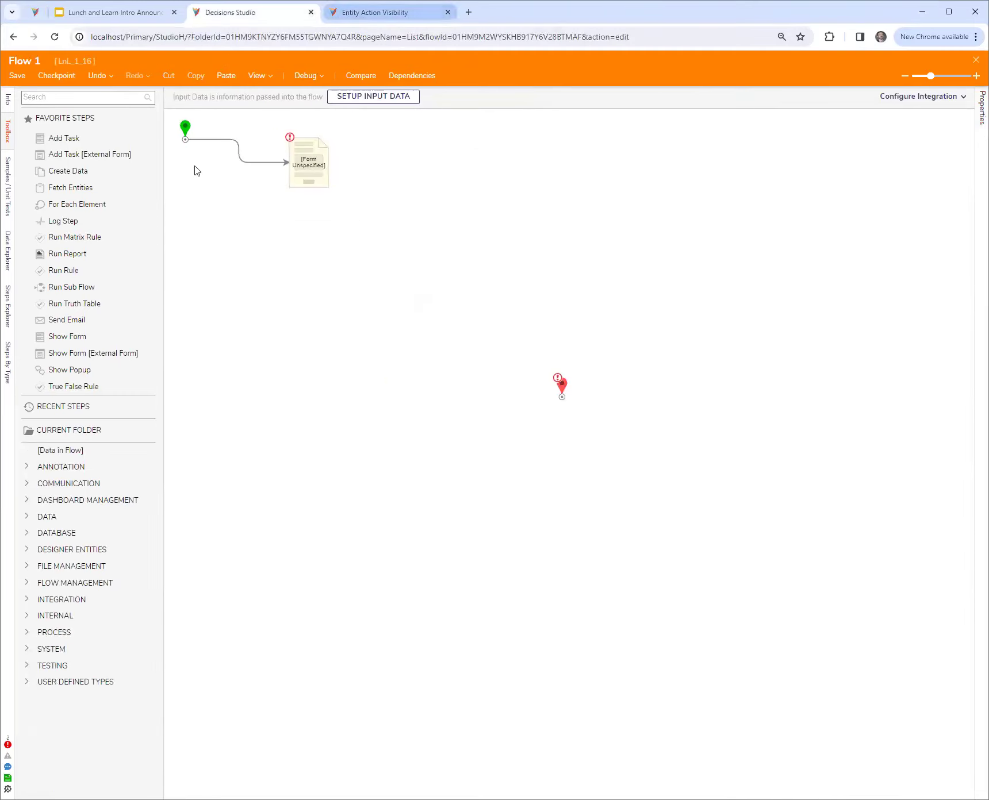
click(76, 99)
text(load)
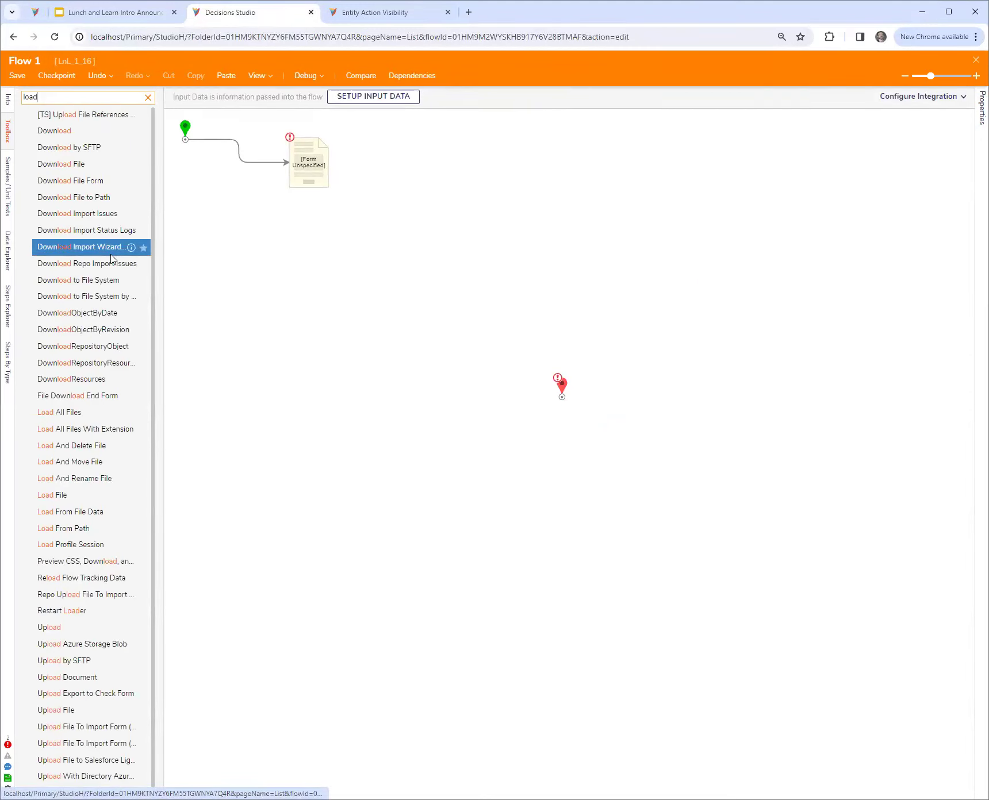
click(92, 429)
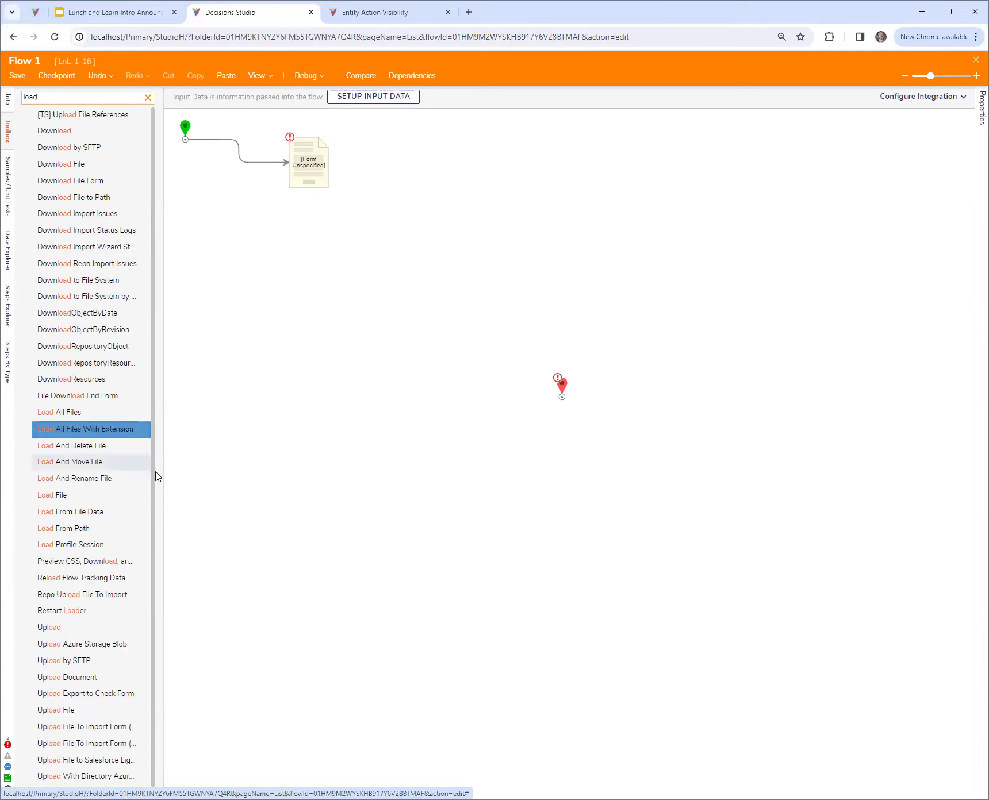
drag(164, 470, 222, 468)
click(180, 462)
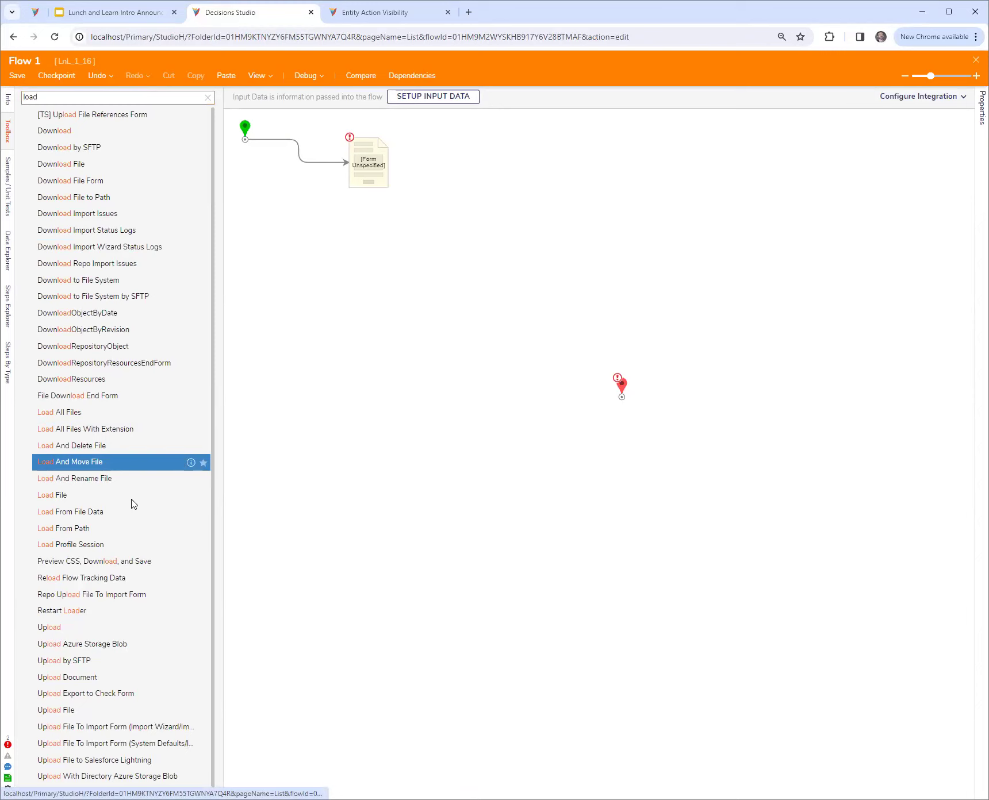
drag(93, 529, 398, 411)
drag(70, 511, 290, 498)
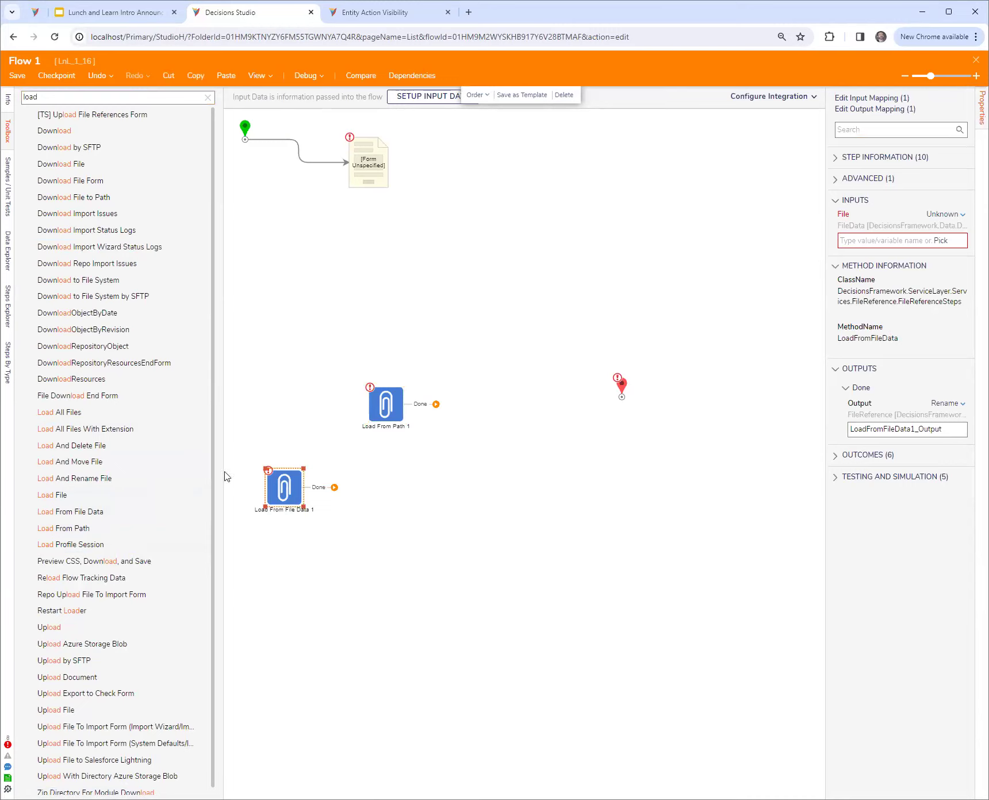
drag(280, 495, 400, 196)
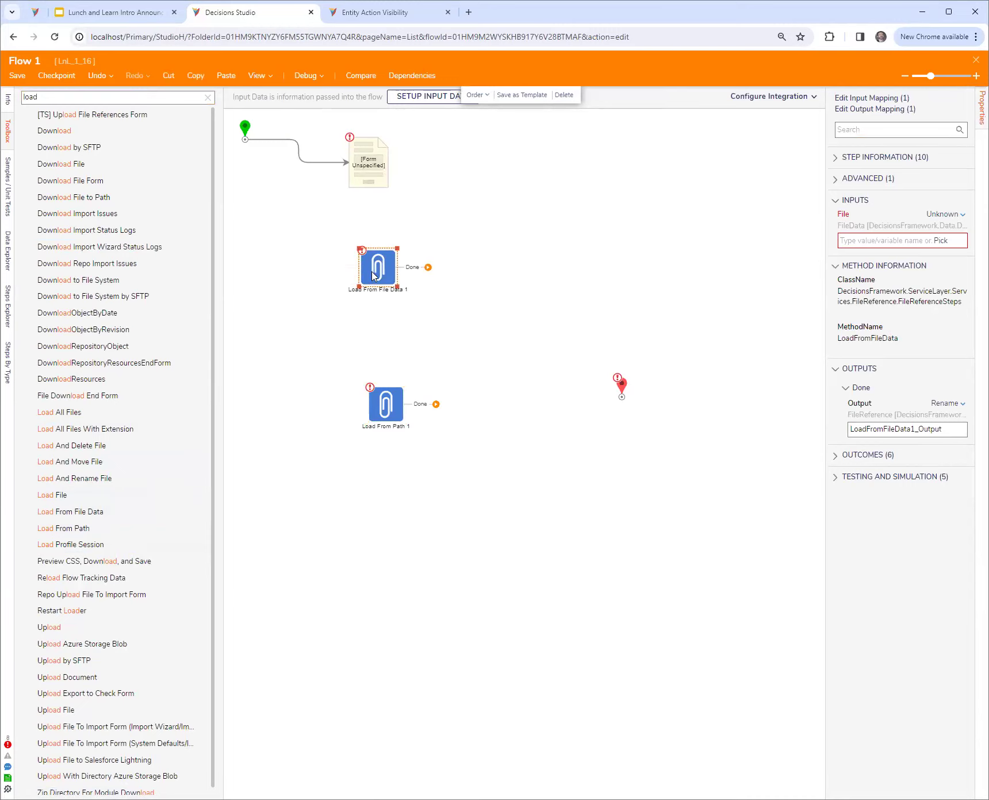
drag(826, 375, 757, 374)
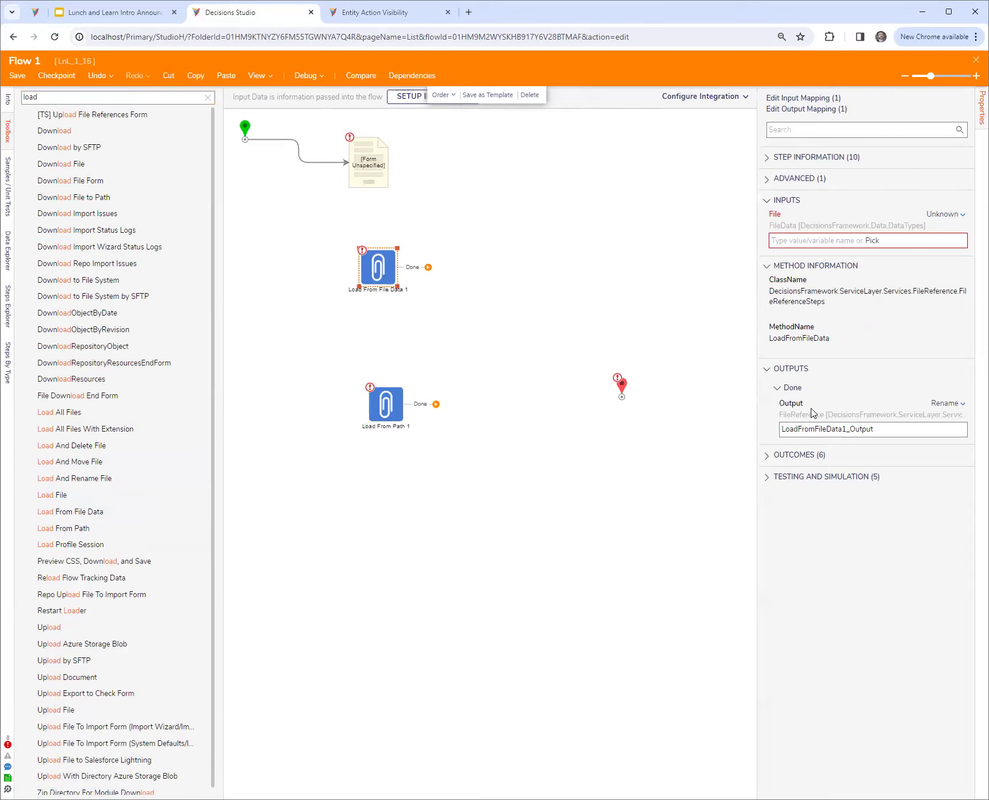
Add an Add FileReferences To Folder step beside Load From File Data and connect the Done path of Load From File Data to it
click(208, 97)
click(112, 103)
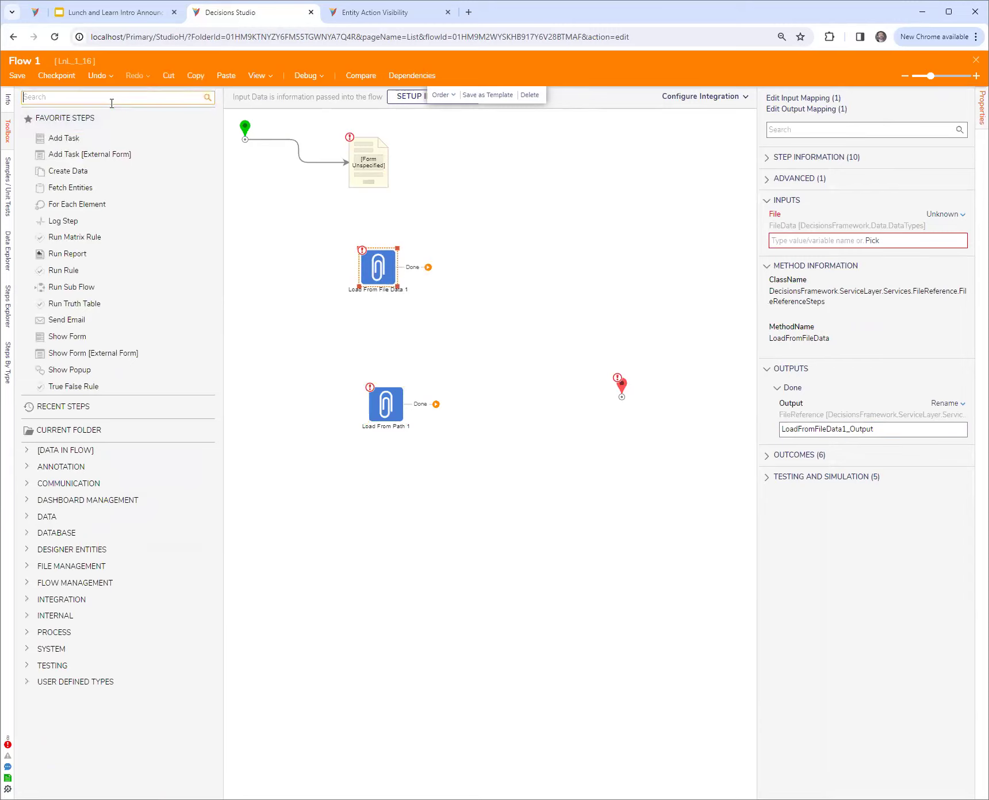
text(reference)
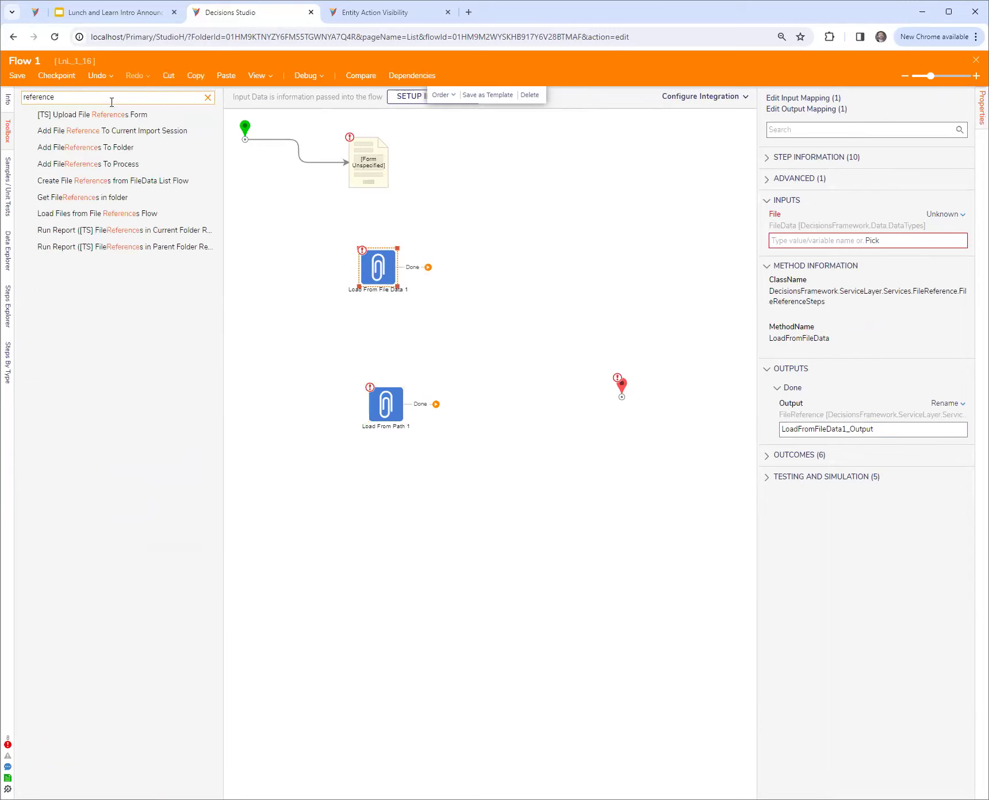
drag(85, 149, 497, 277)
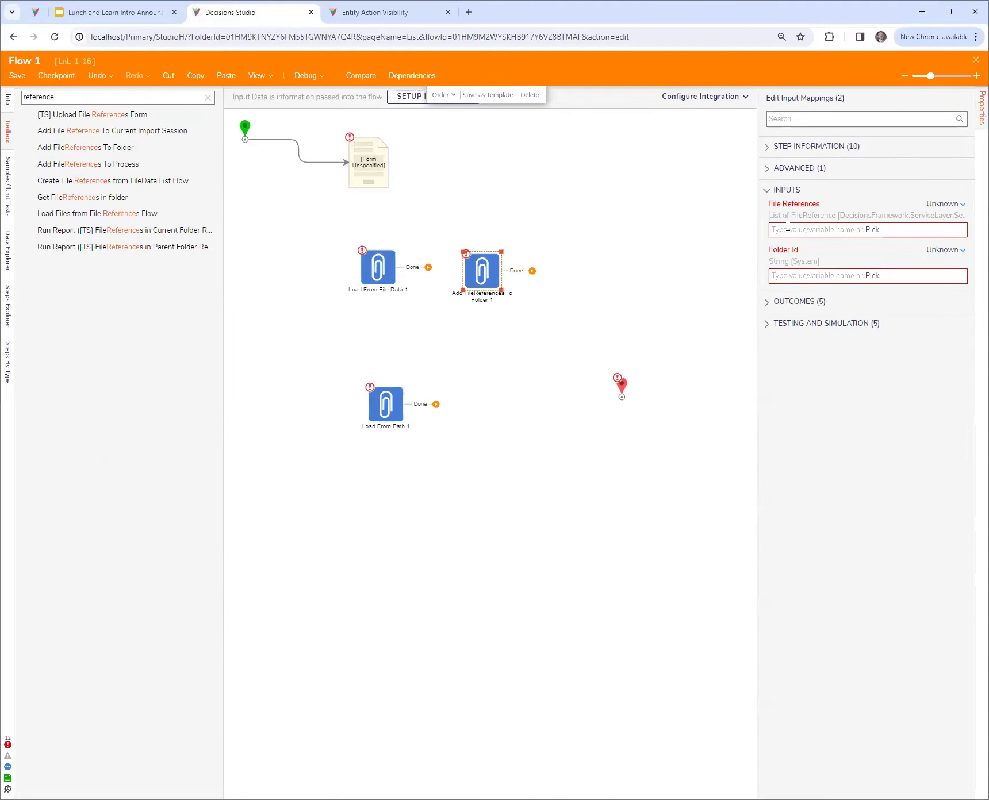
drag(428, 268, 471, 278)
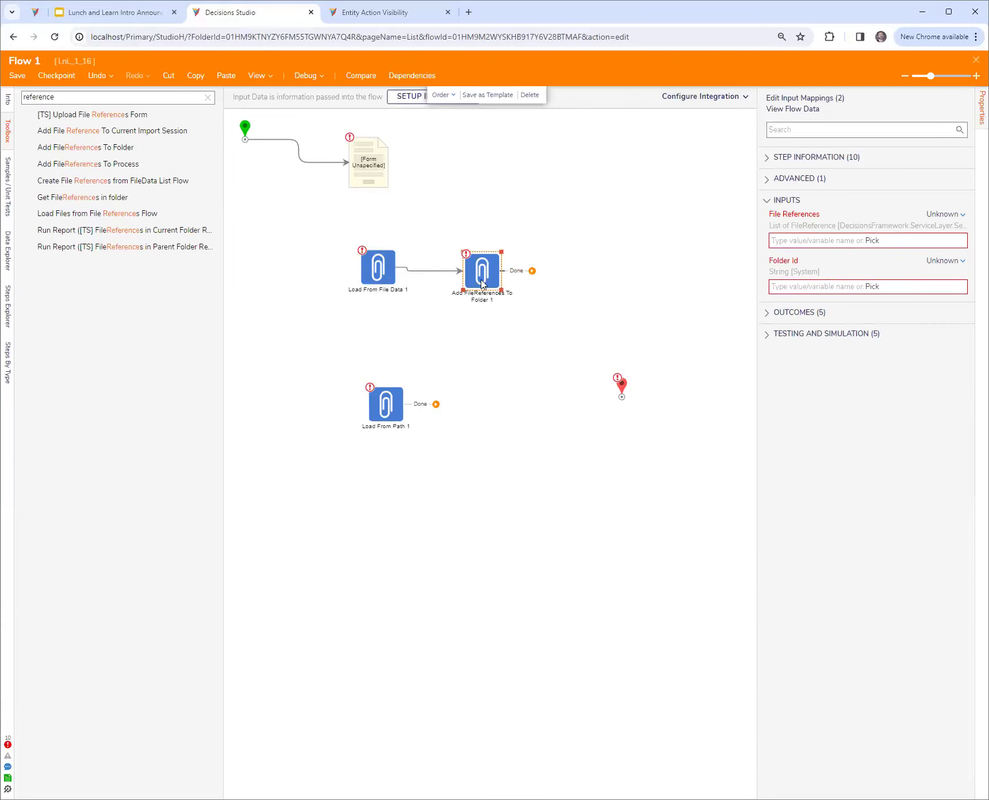
drag(482, 283, 467, 280)
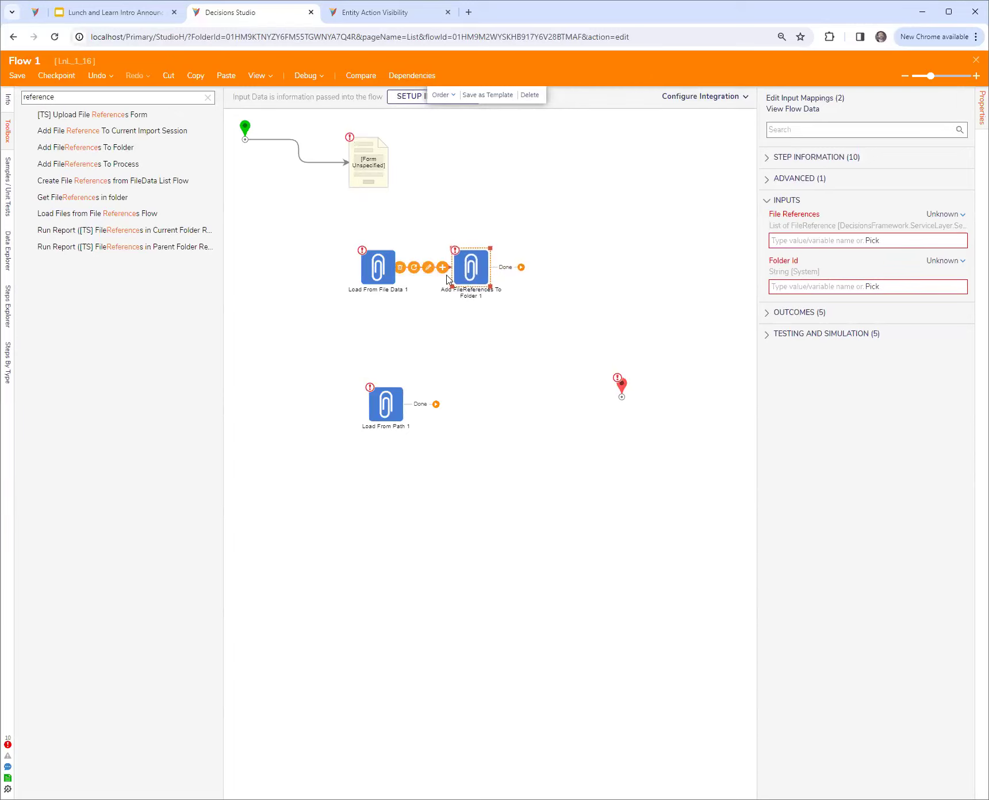
Close Flow 1 and return to the LnL_1_16 folder's designer list
click(430, 312)
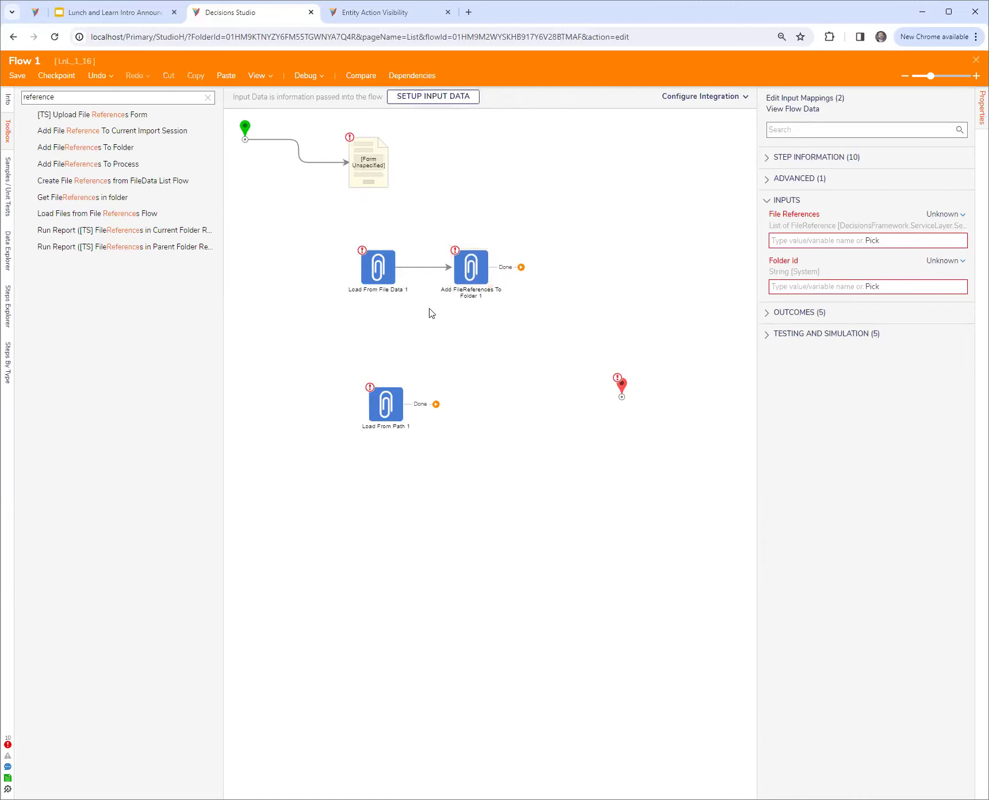
drag(338, 226, 578, 330)
click(519, 329)
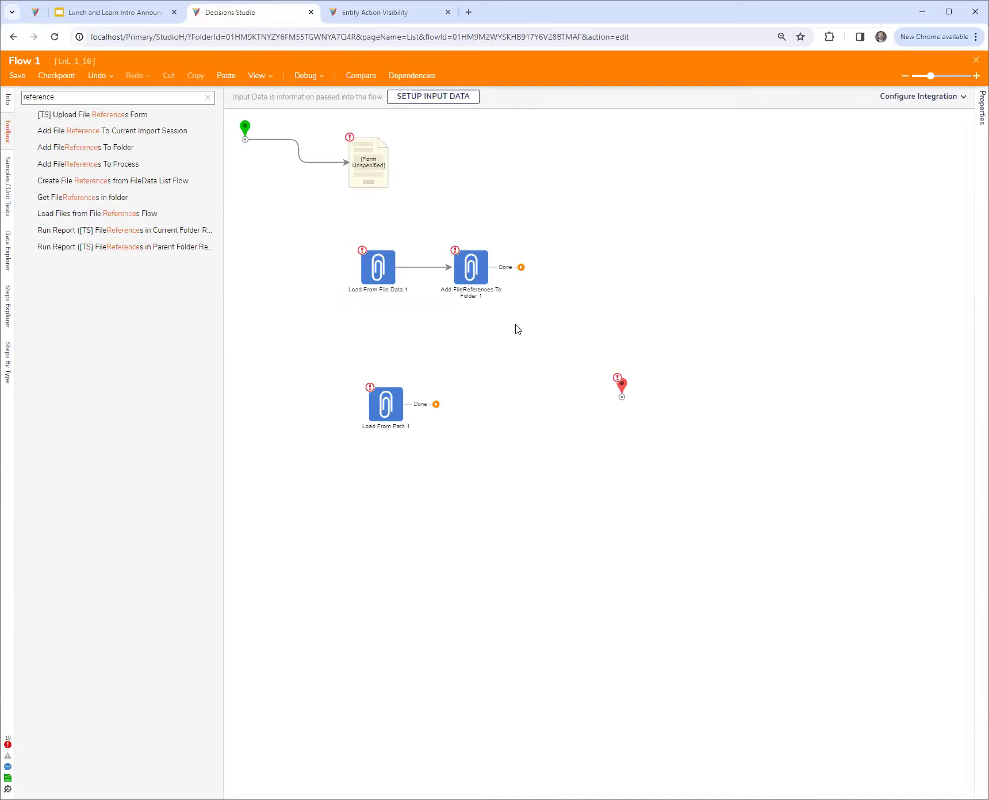
drag(336, 236, 615, 348)
click(435, 299)
click(976, 59)
click(614, 476)
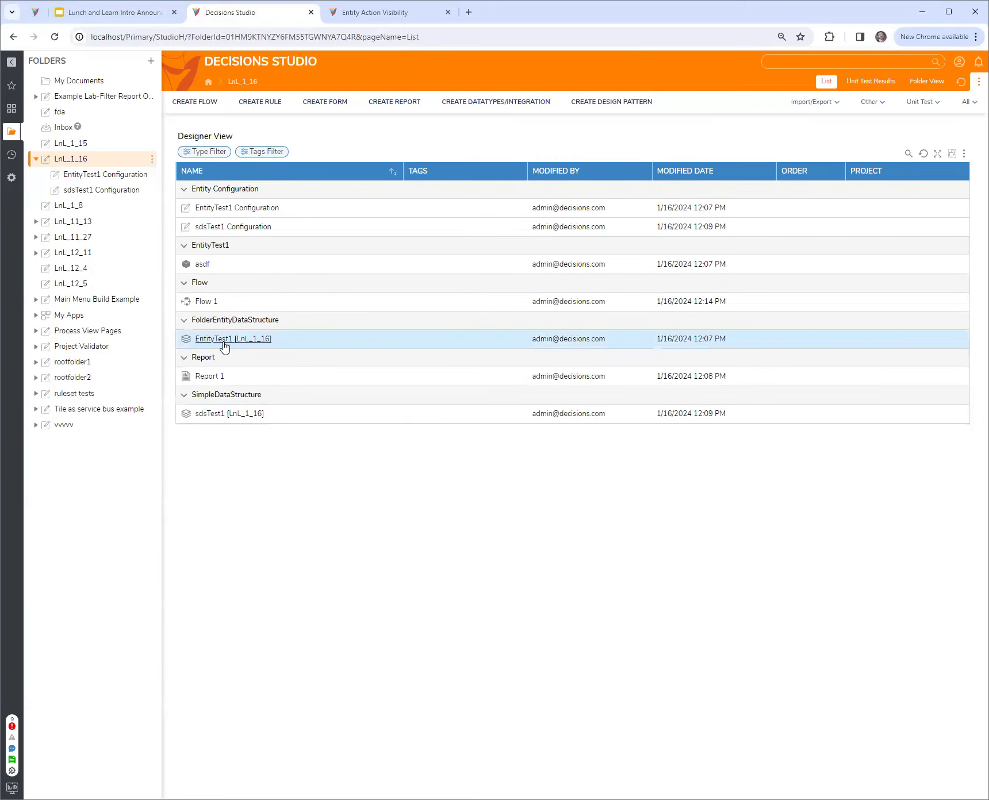
Try adding an attachedDoc field of type File Data to the EntityTest1 data structure, and close its definition without saving
right_click(224, 343)
click(255, 276)
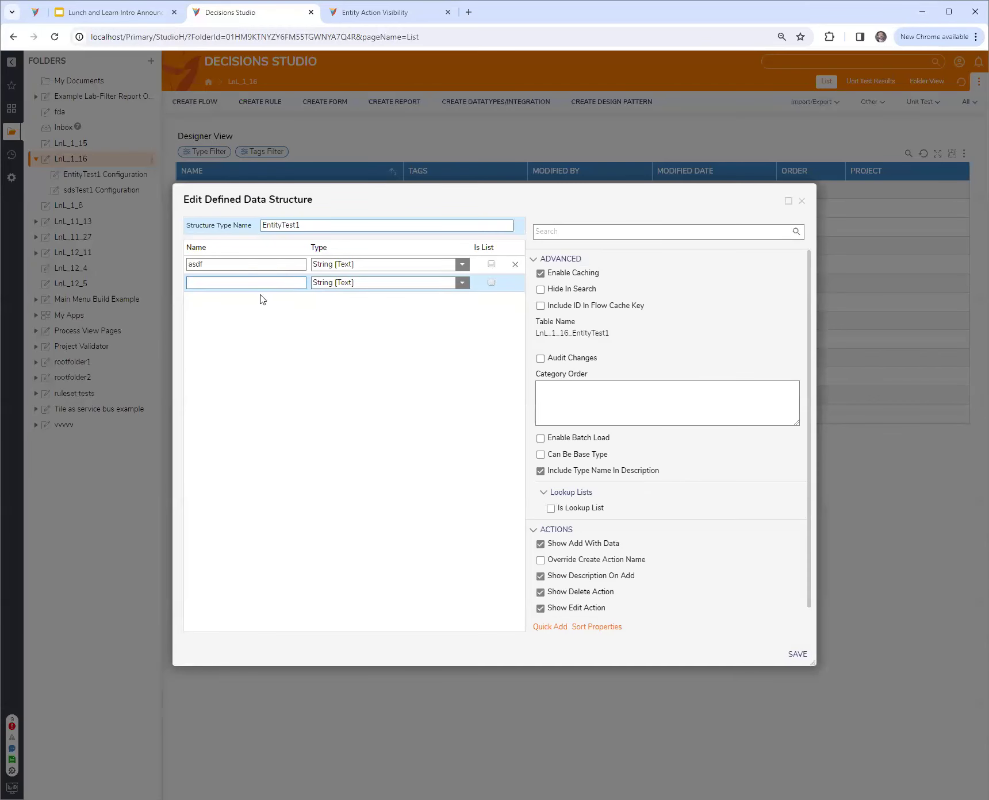
click(241, 283)
text(attace)
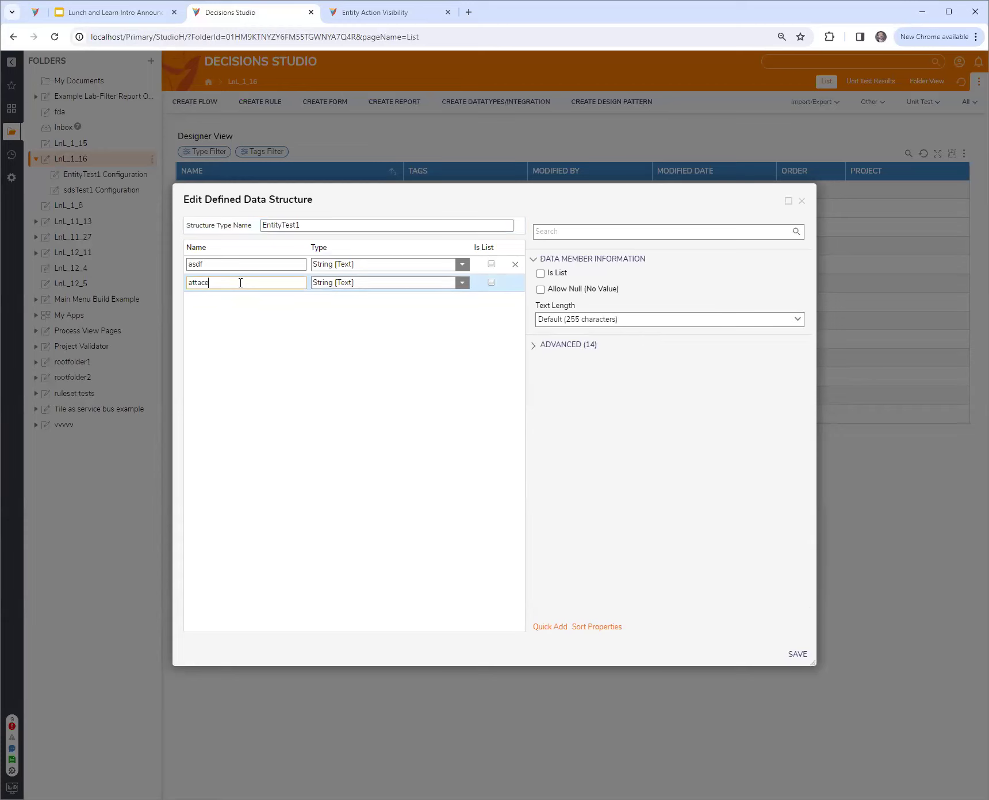
key(BackSpace)
text(hedDoc)
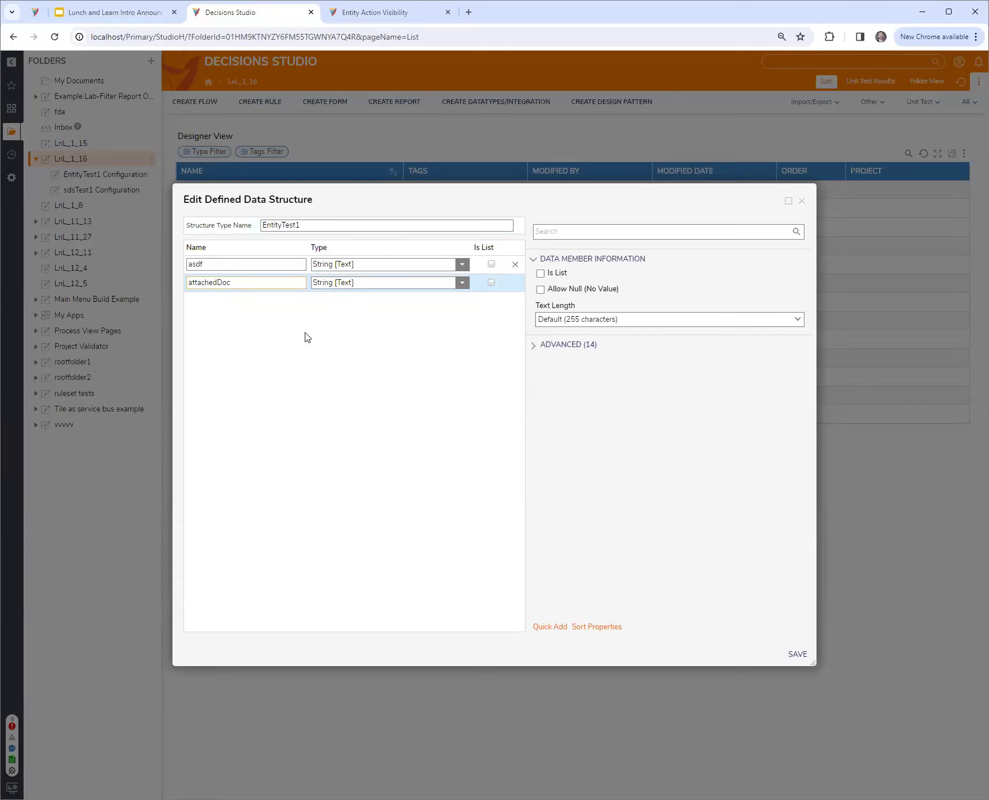
click(461, 282)
click(390, 353)
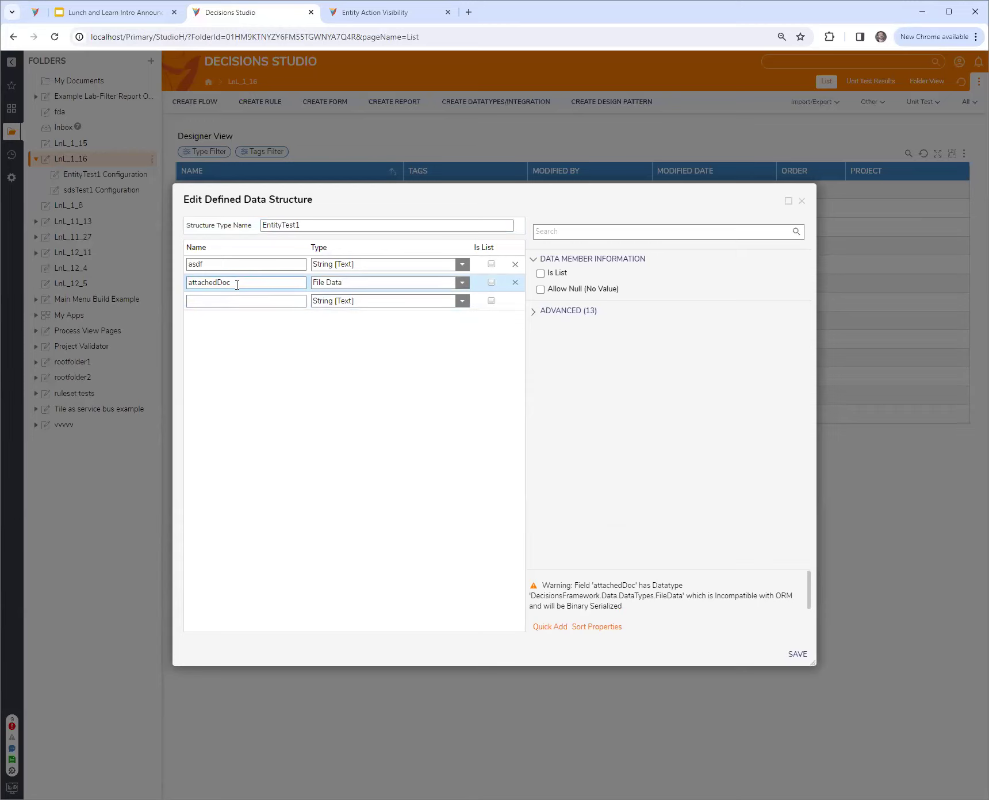
drag(439, 188, 445, 201)
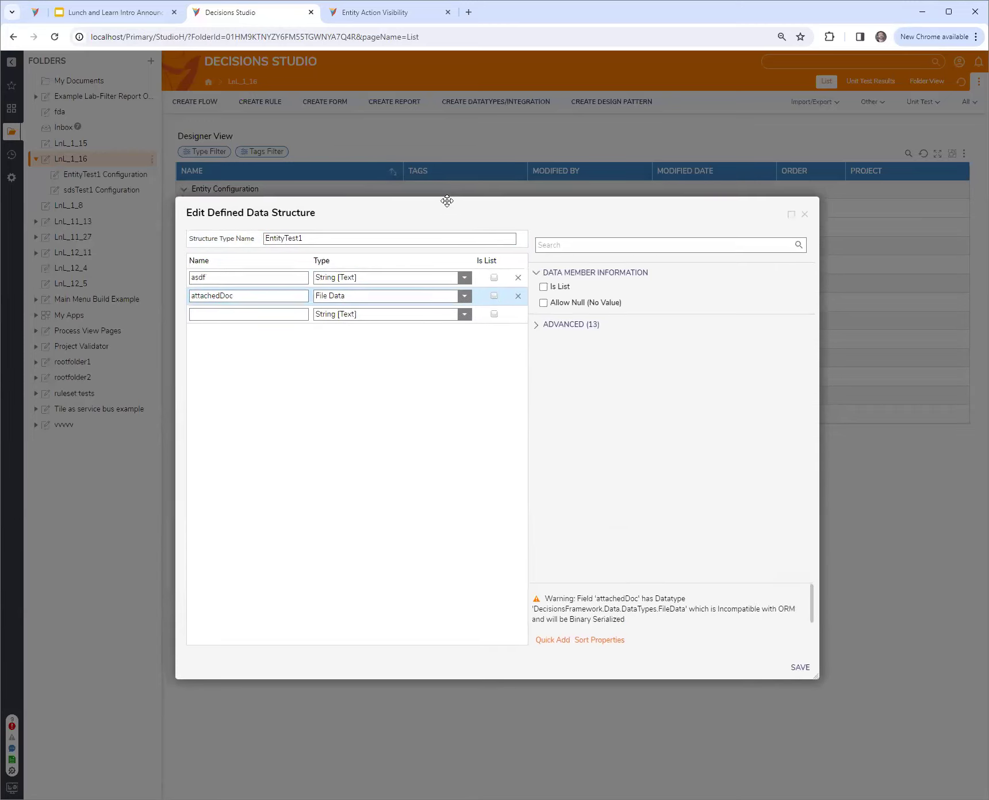
click(314, 238)
click(256, 297)
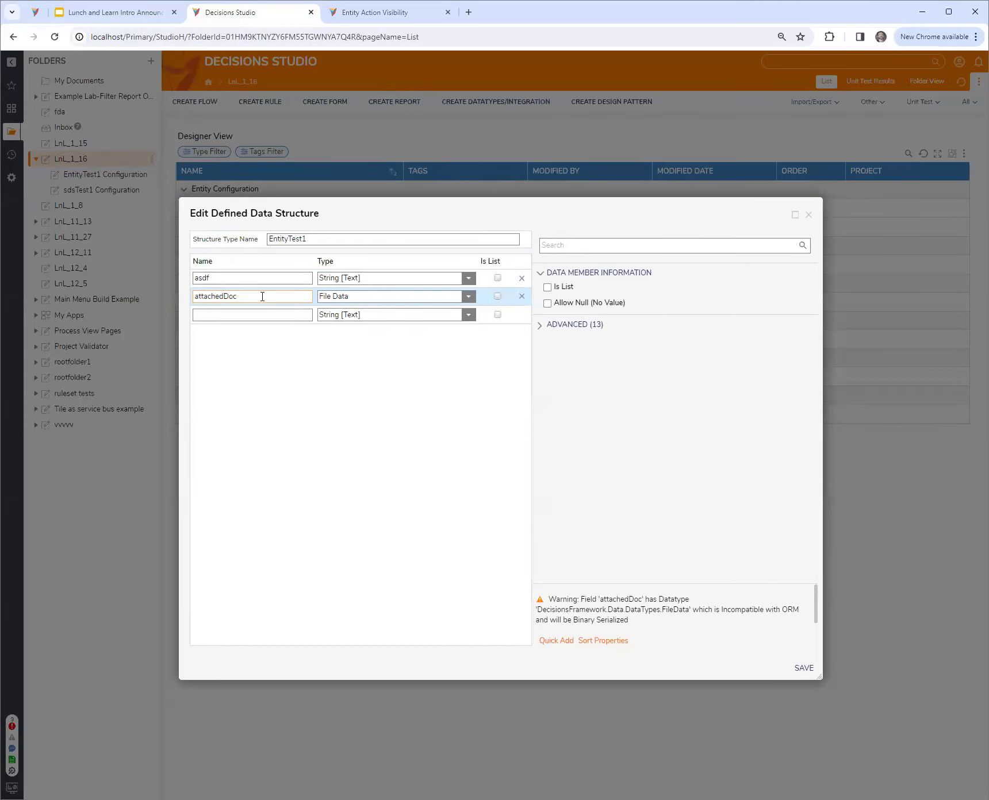
drag(410, 205, 414, 197)
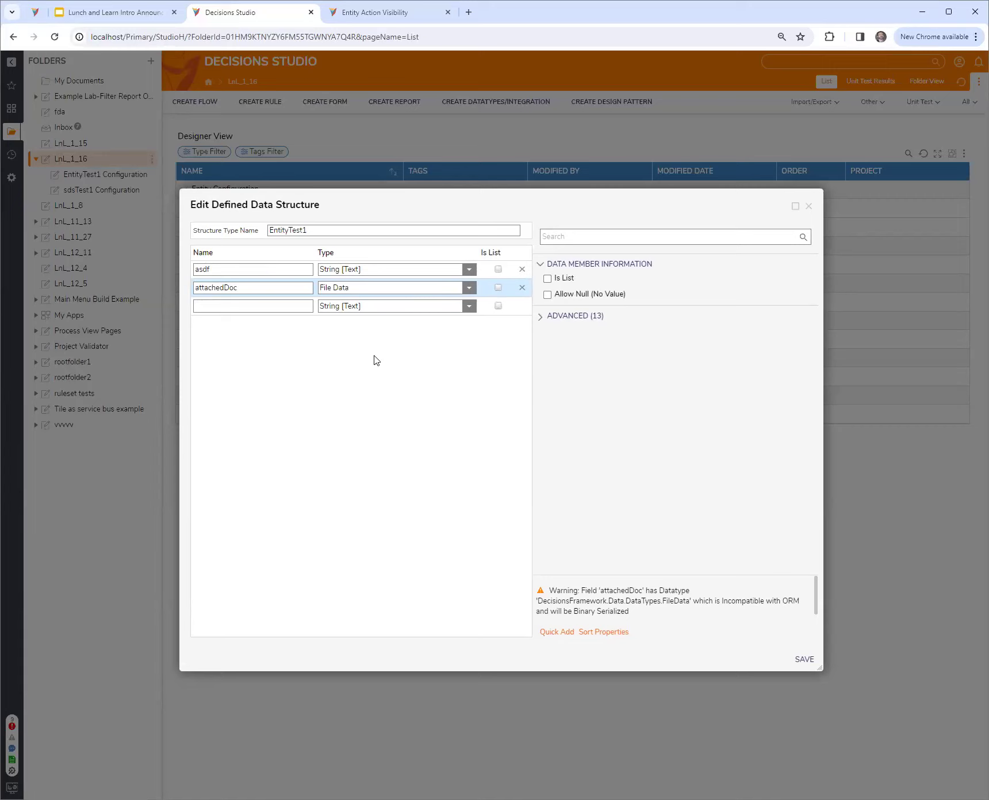
drag(494, 203, 507, 242)
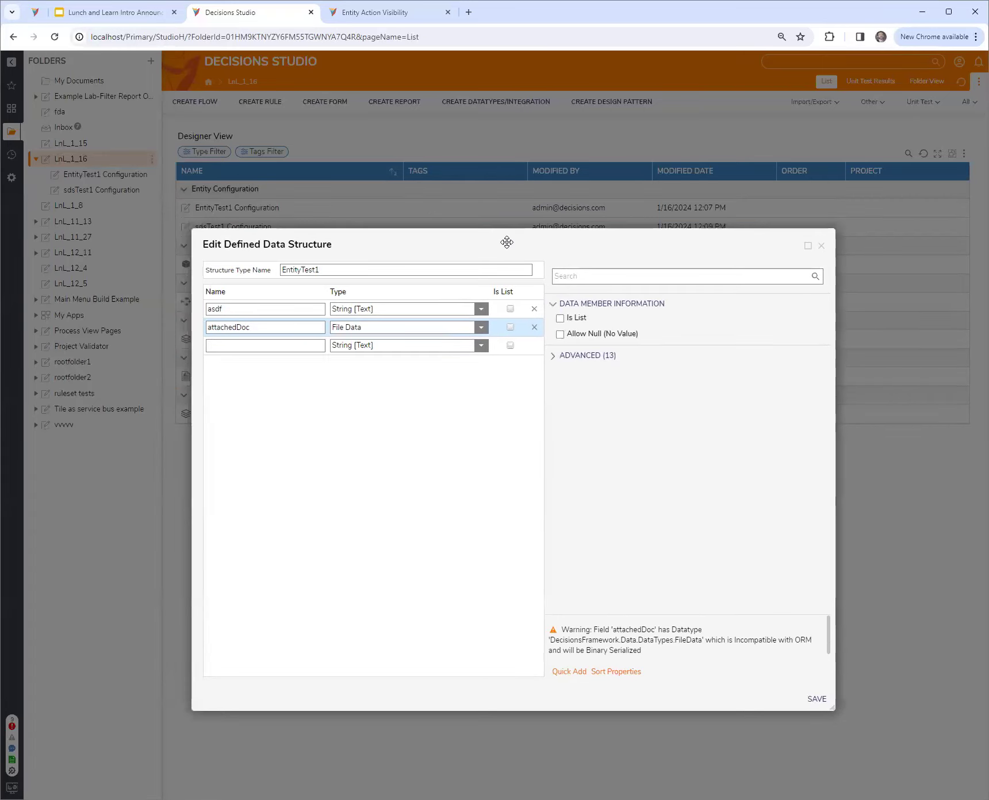
click(821, 247)
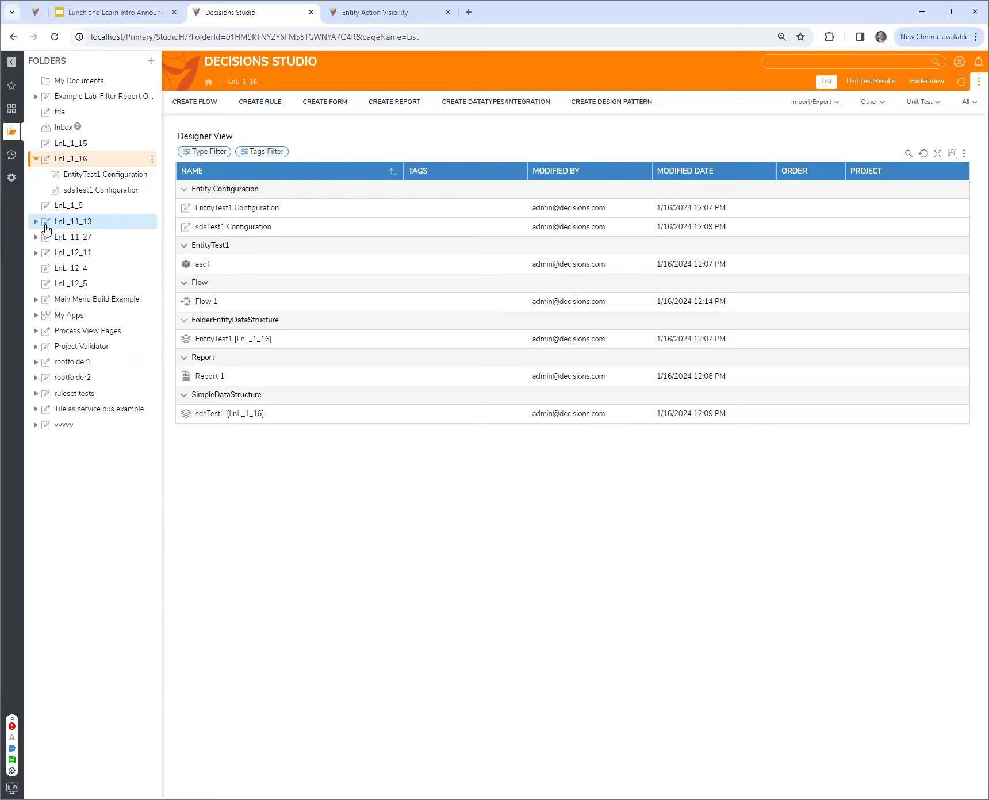
Open the first ParentCase1 case in the LnL_11_13 folder and examine its Folder View and Case View
click(99, 223)
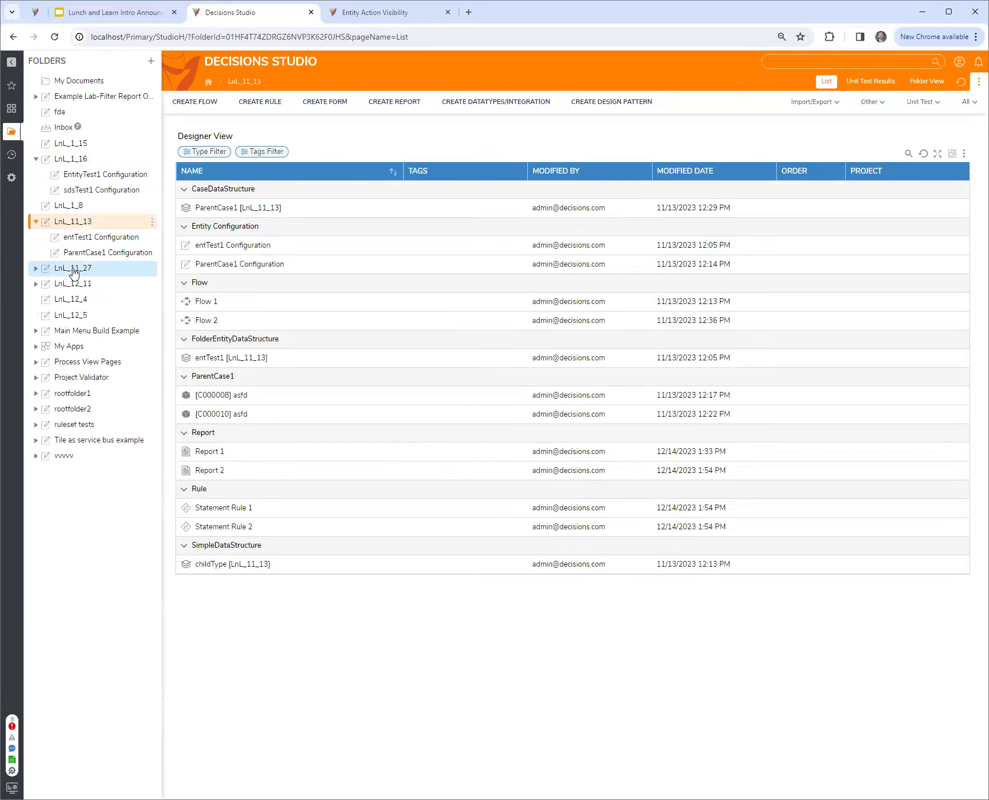
click(207, 395)
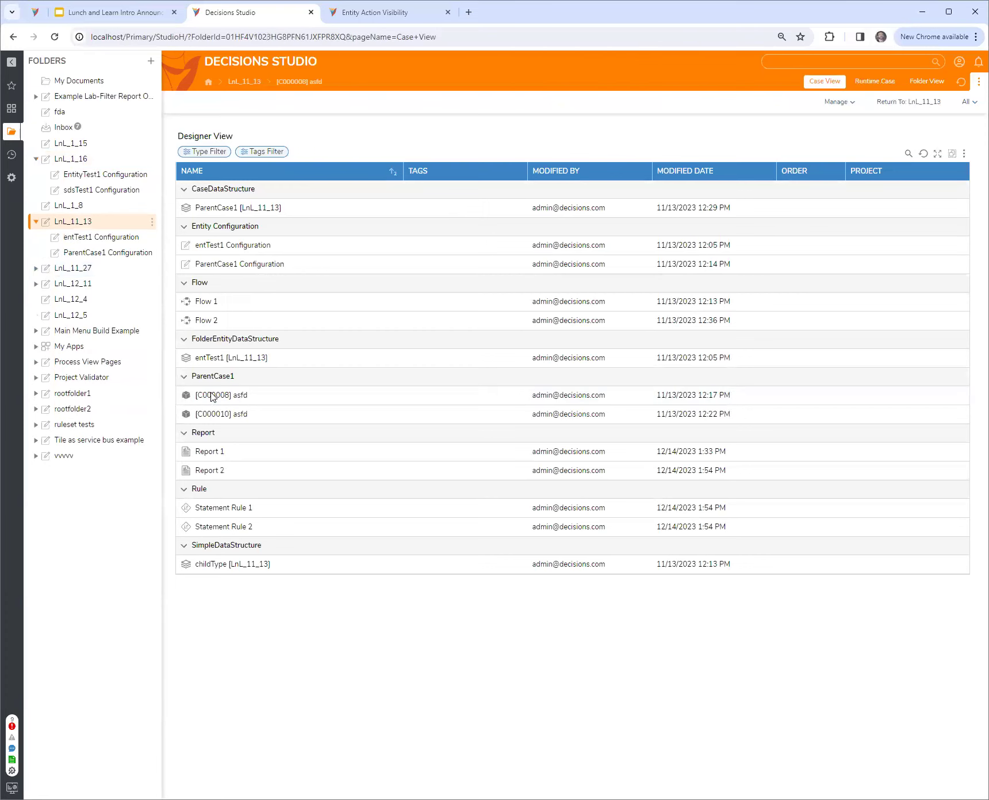
click(928, 82)
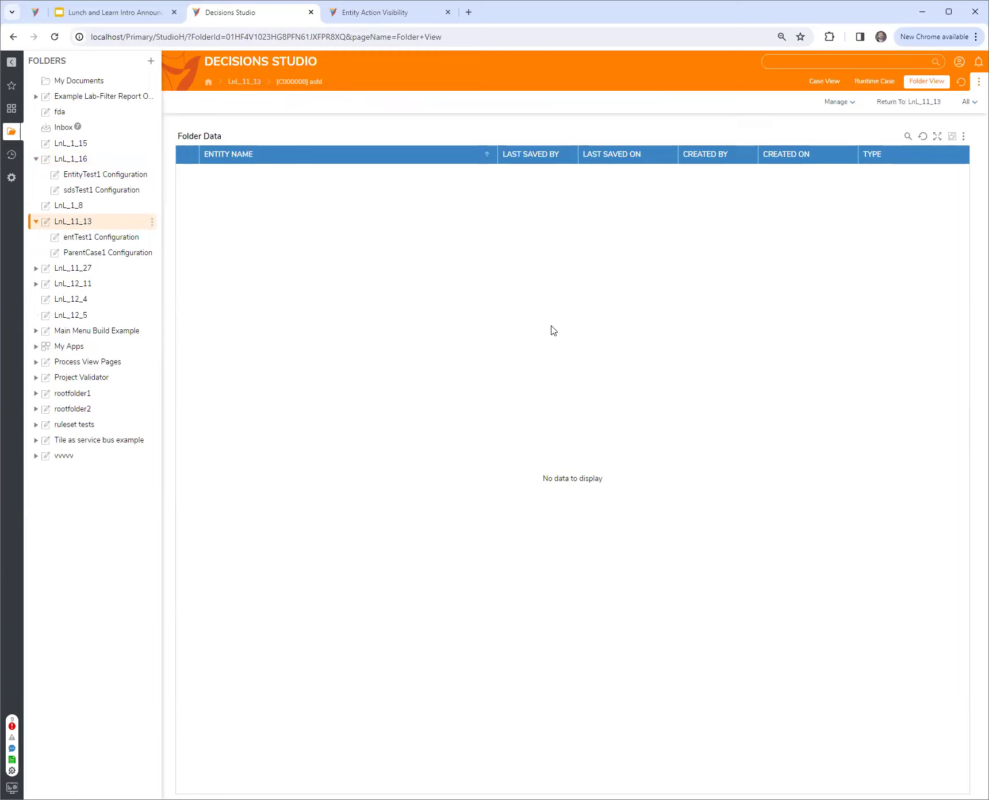
click(832, 154)
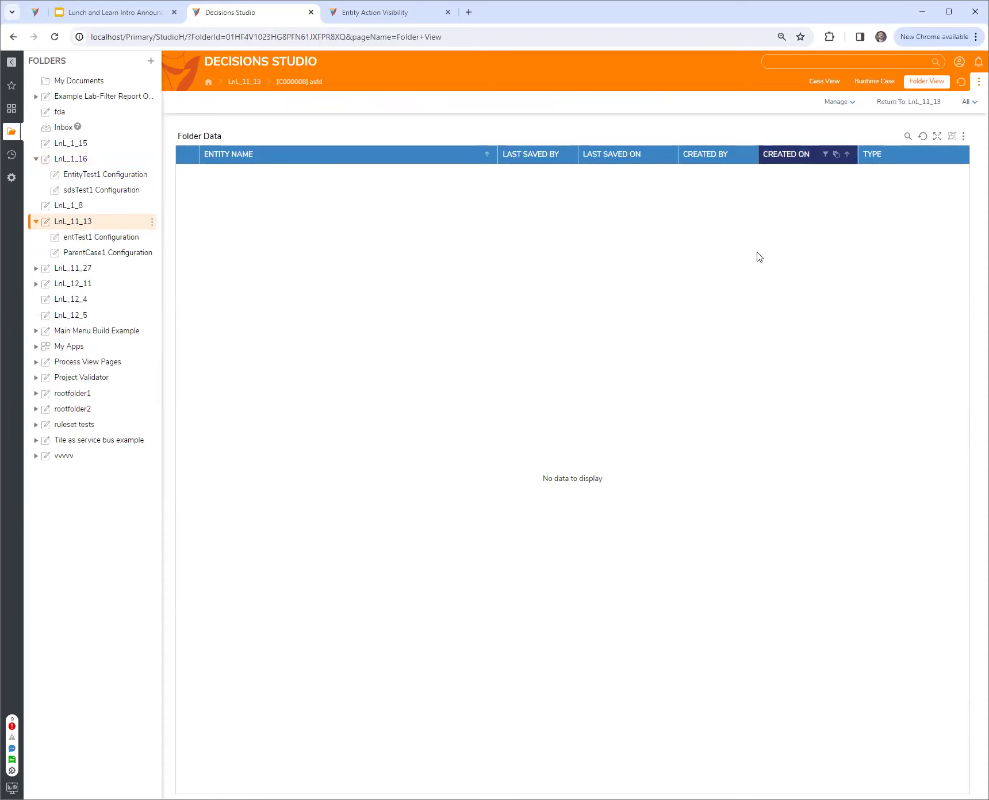
click(927, 83)
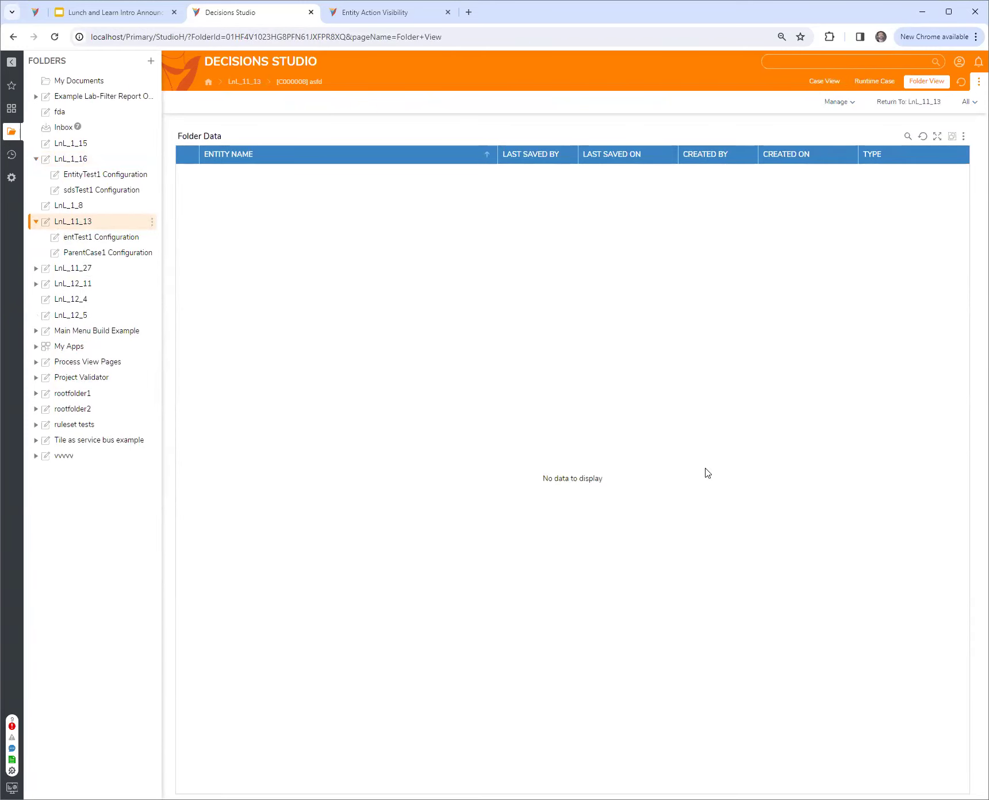
click(814, 85)
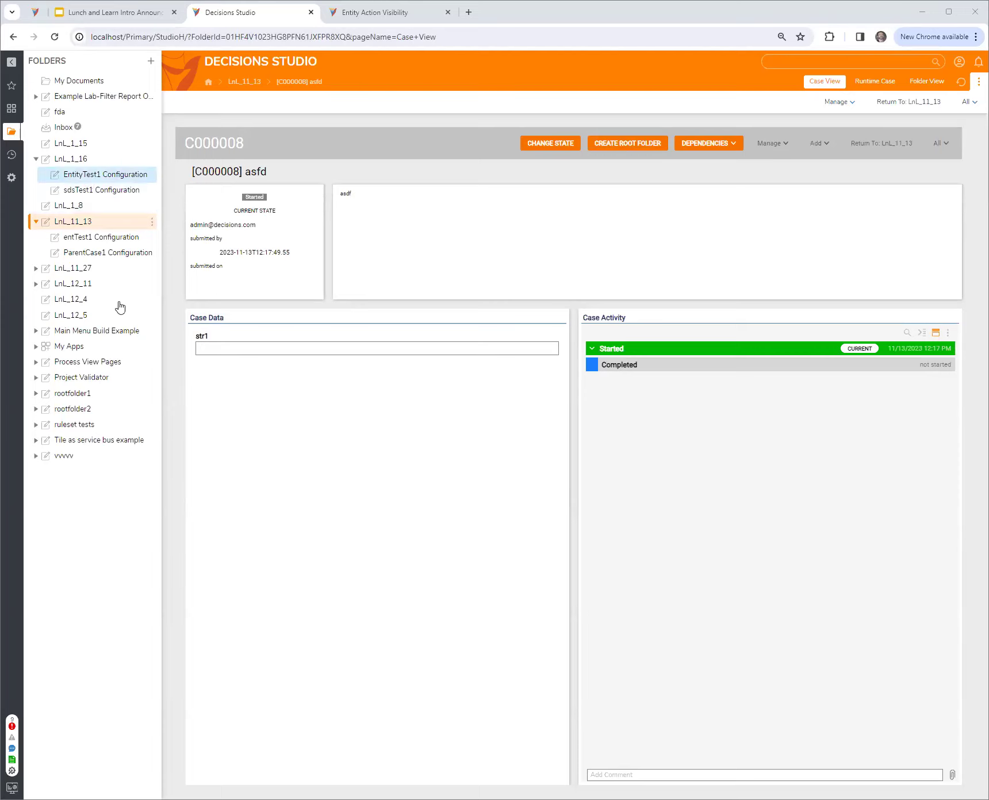
Return to the LnL_1_16 folder and create Flow 2 there
click(77, 217)
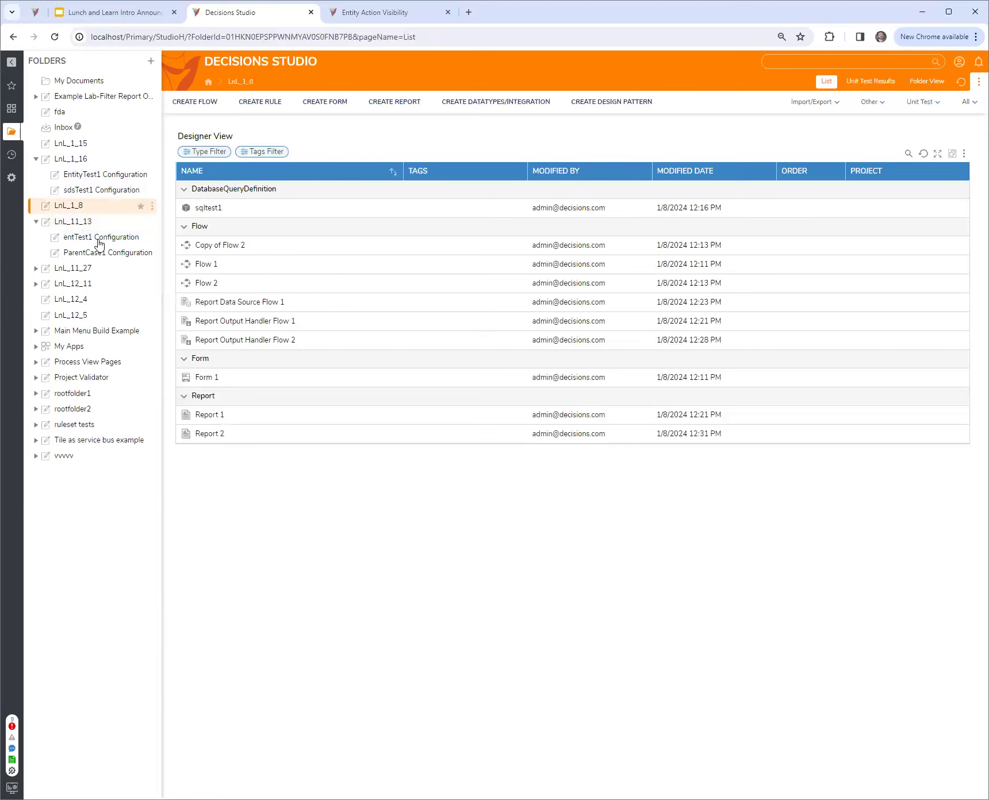
click(81, 162)
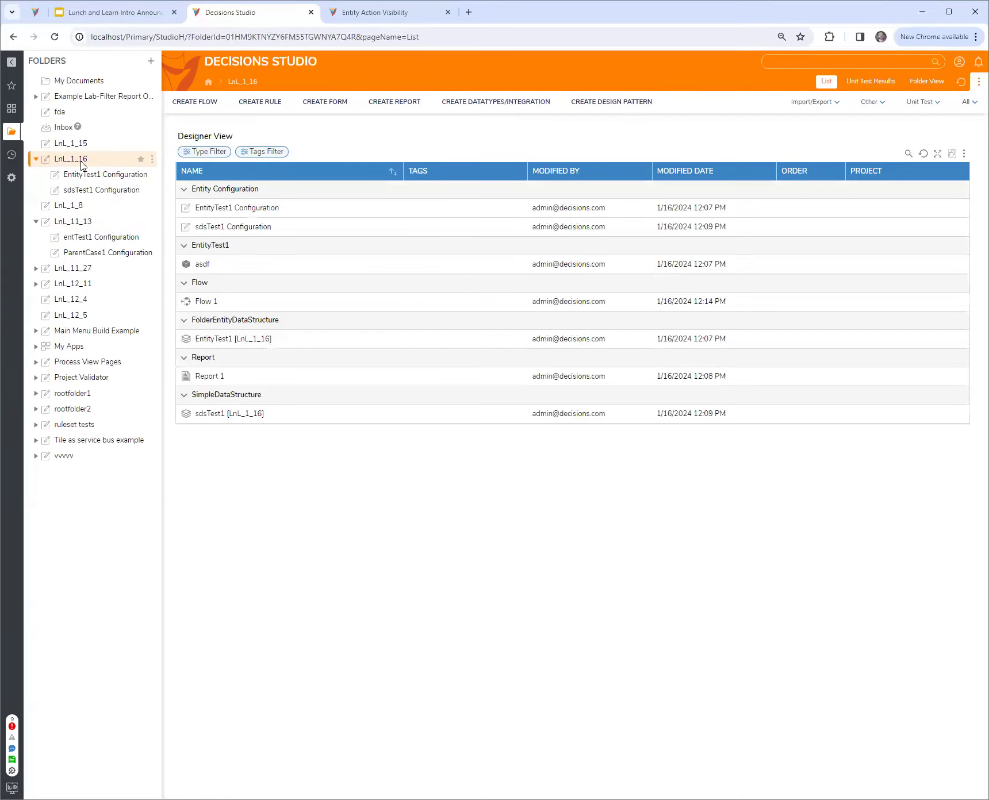
click(206, 110)
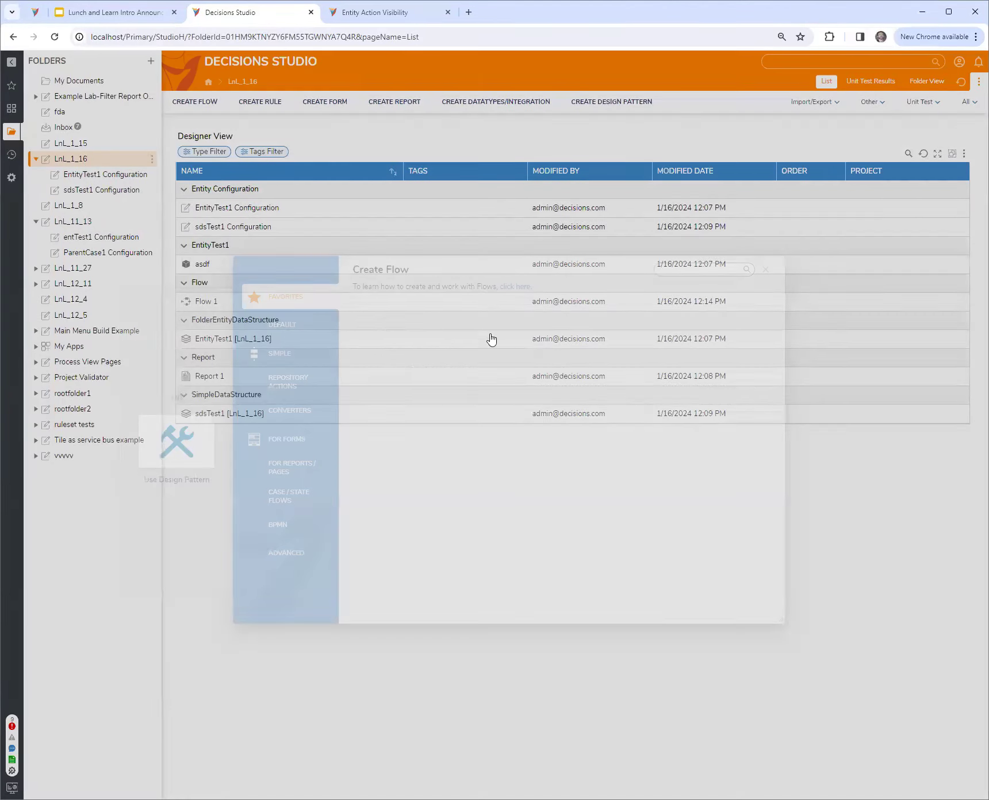
key(Return)
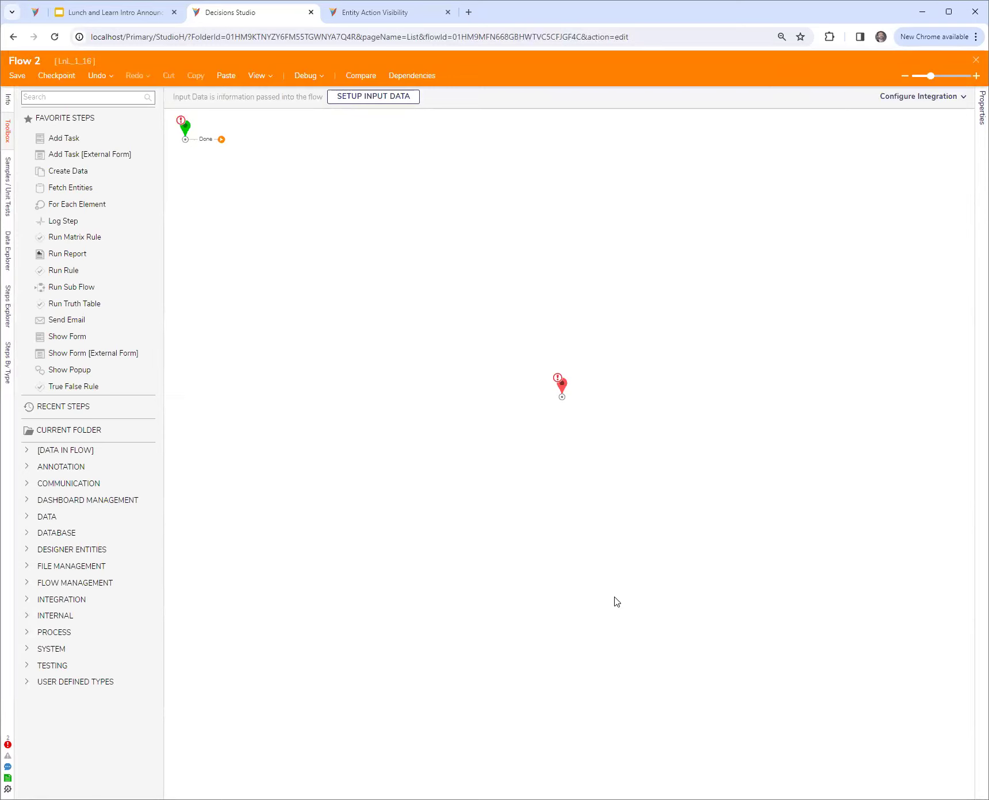
Add the Save step of the flowExtTest1 flow data extension to Flow 2, and widen the toolbox to show full step names
click(26, 682)
scroll(34, 704, down, 3)
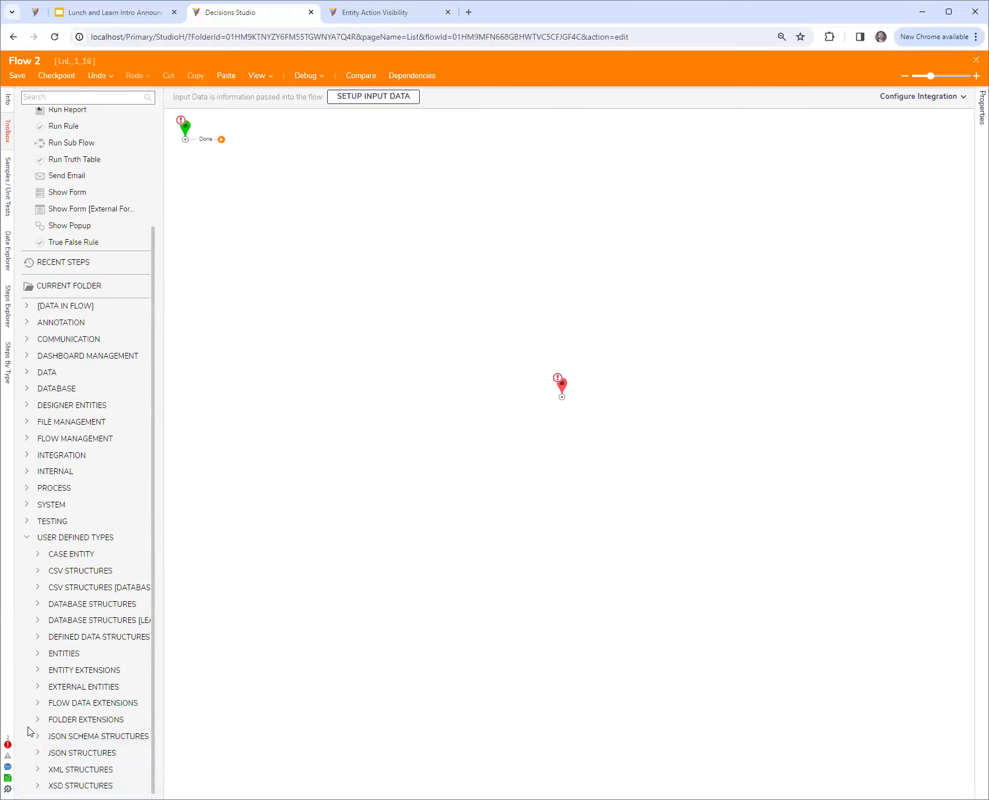
click(37, 704)
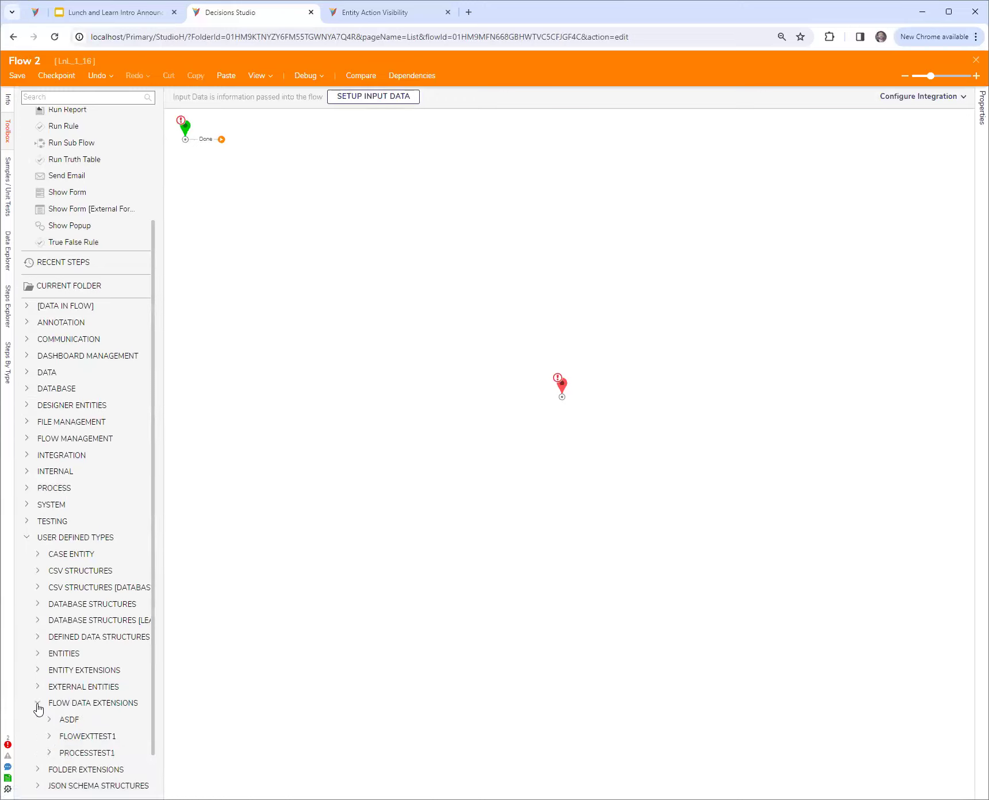
click(49, 737)
scroll(55, 702, down, 3)
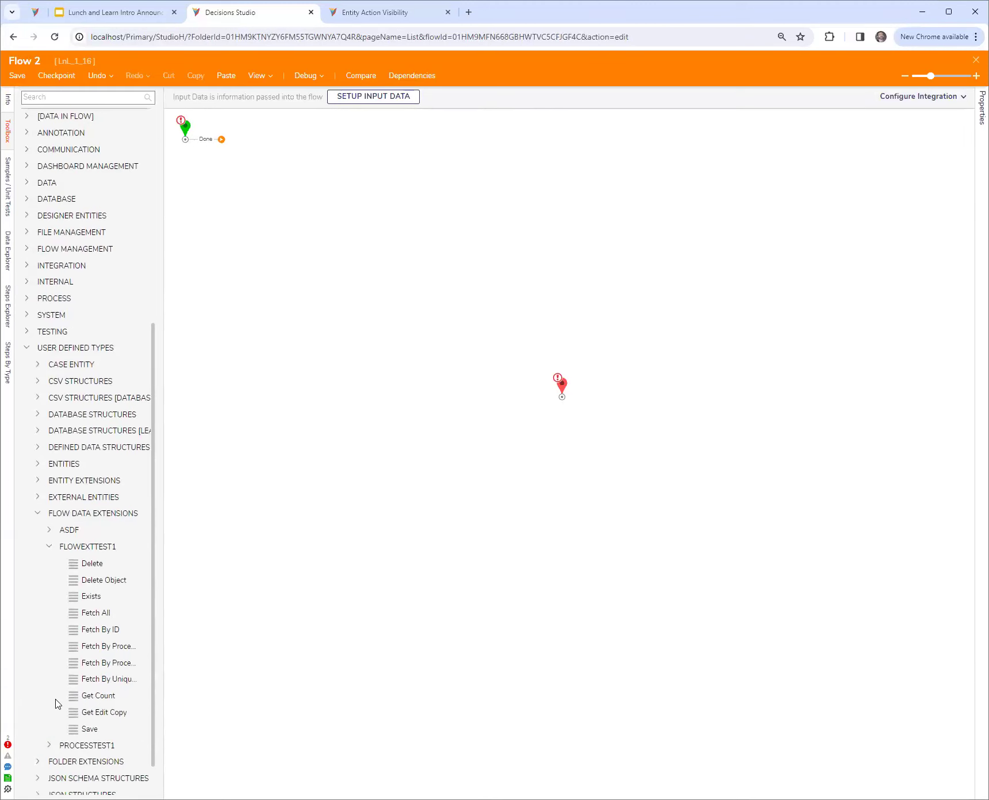
drag(162, 709, 188, 711)
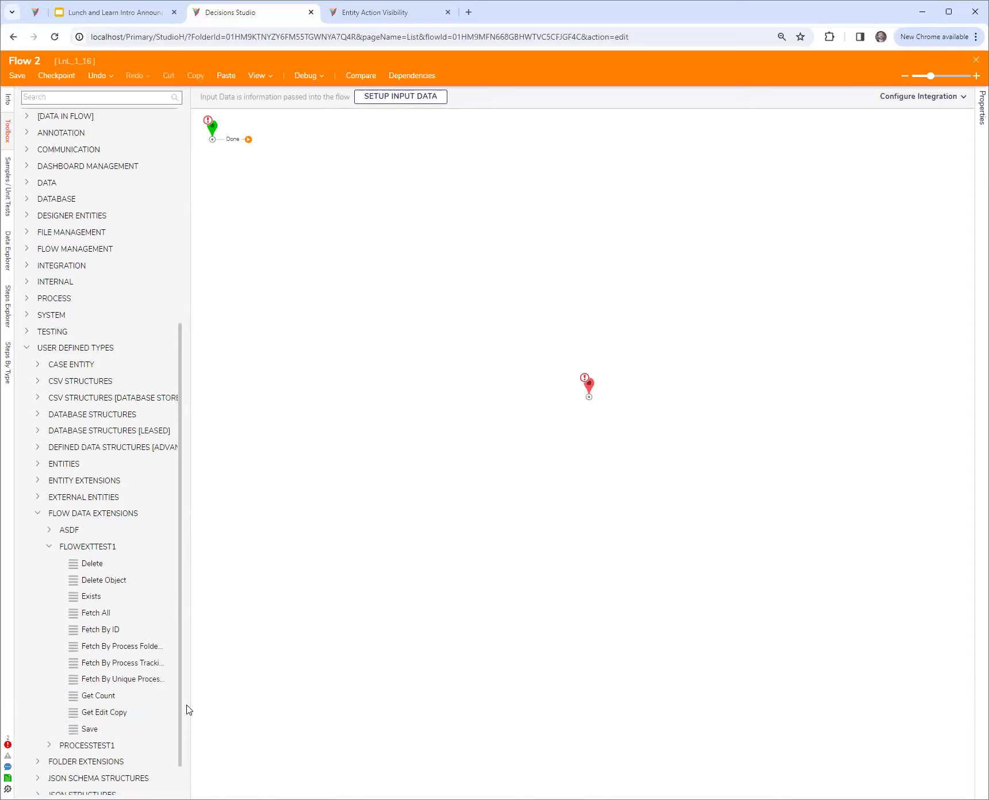
drag(89, 729, 433, 237)
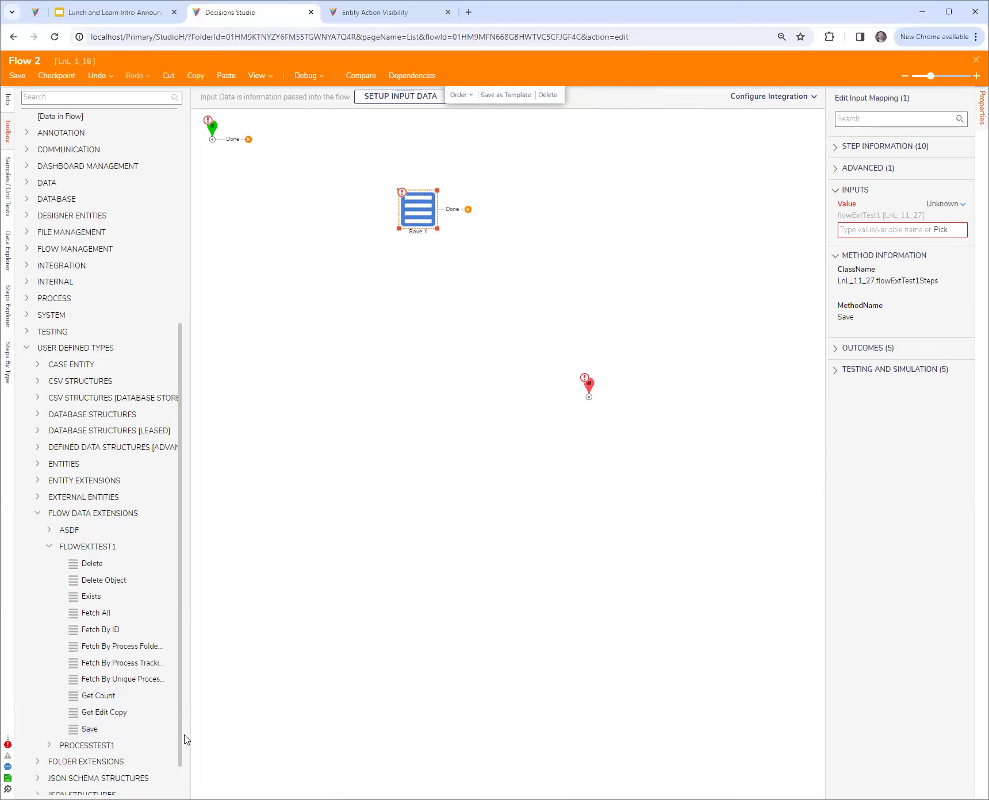
drag(191, 731, 269, 728)
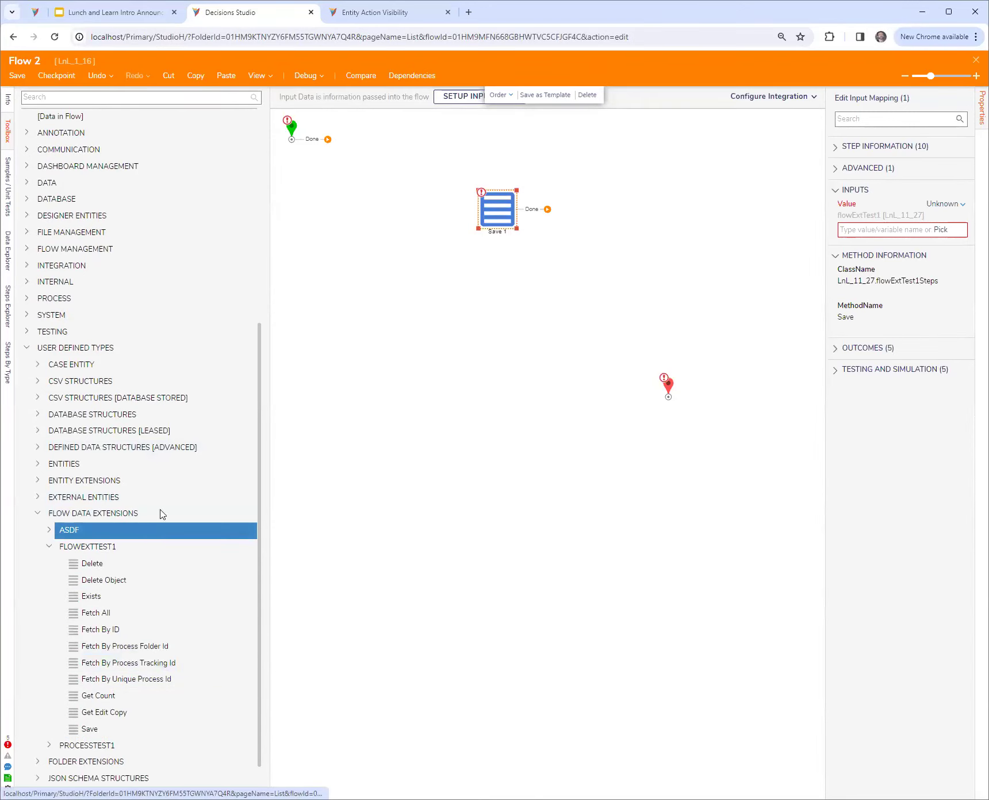
Arrange the start, Save 1 and end steps into a rough row across the middle of the flow
scroll(412, 323, up, 4)
drag(293, 361, 324, 444)
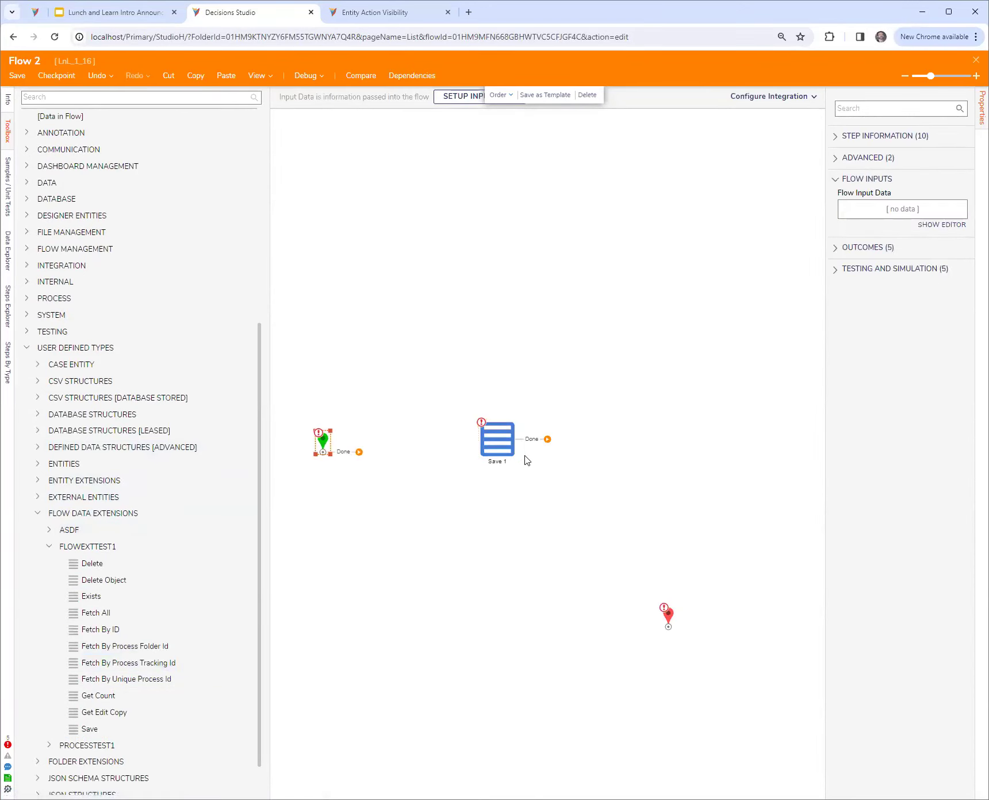
click(508, 451)
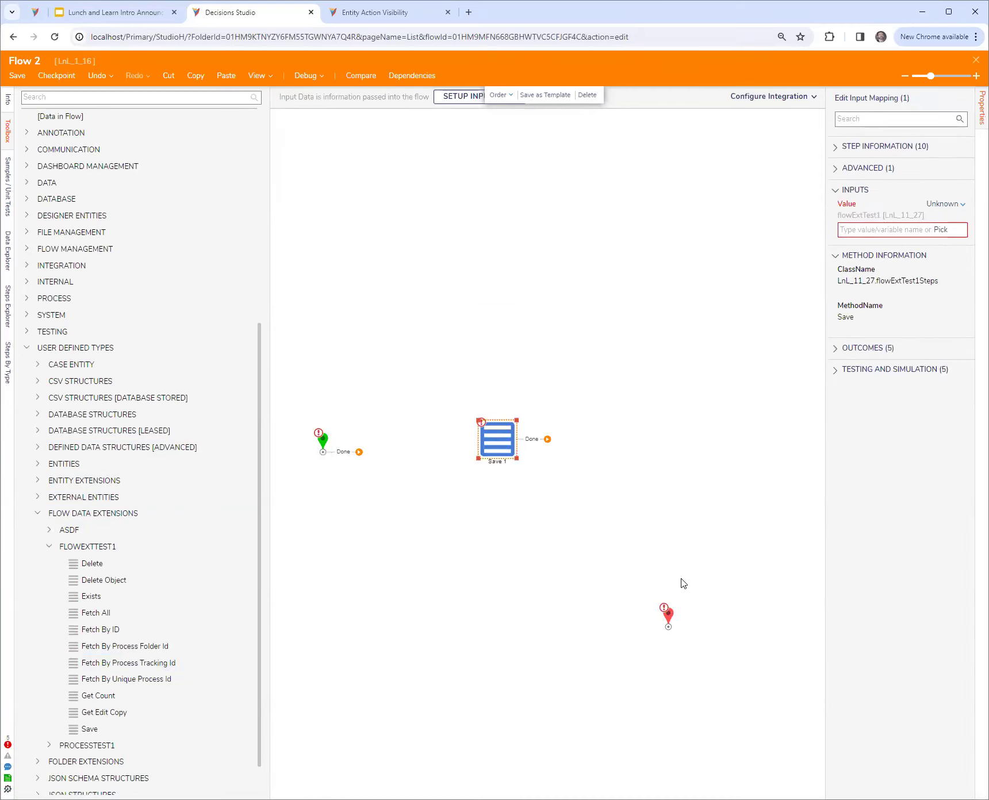
drag(668, 614, 716, 502)
click(502, 448)
drag(500, 448, 507, 451)
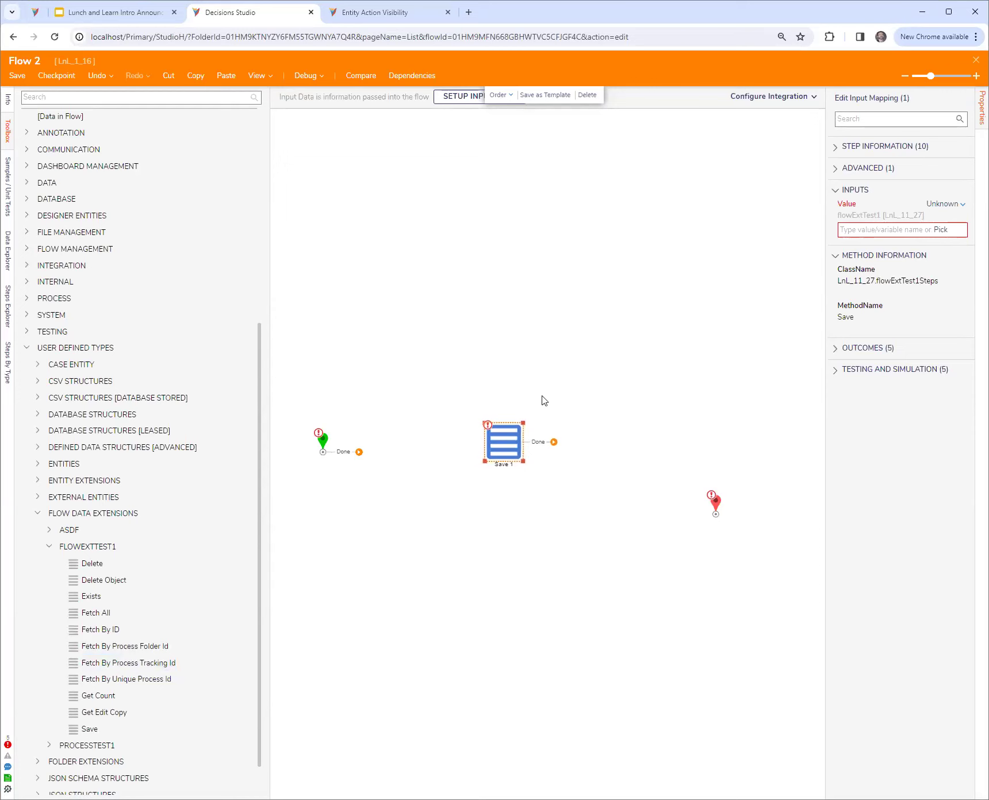
Search the toolbox for "selective update", try adding the Selective Update dbo.entity_account step, and delete it
scroll(150, 269, up, 6)
click(133, 98)
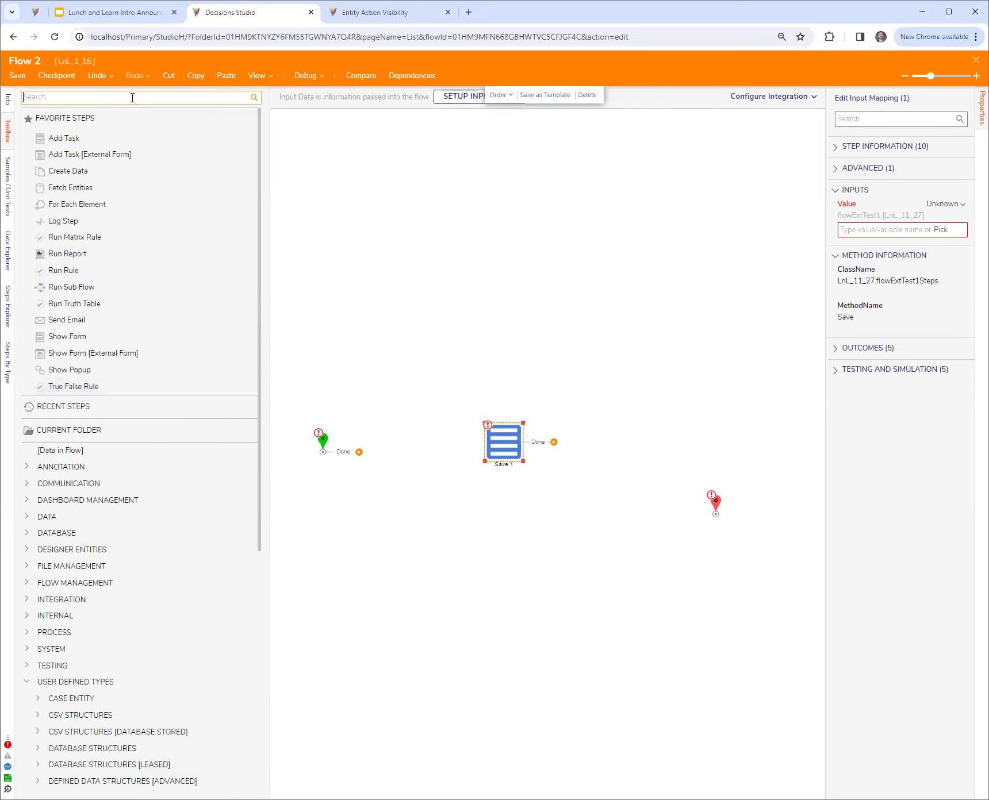
text(selective)
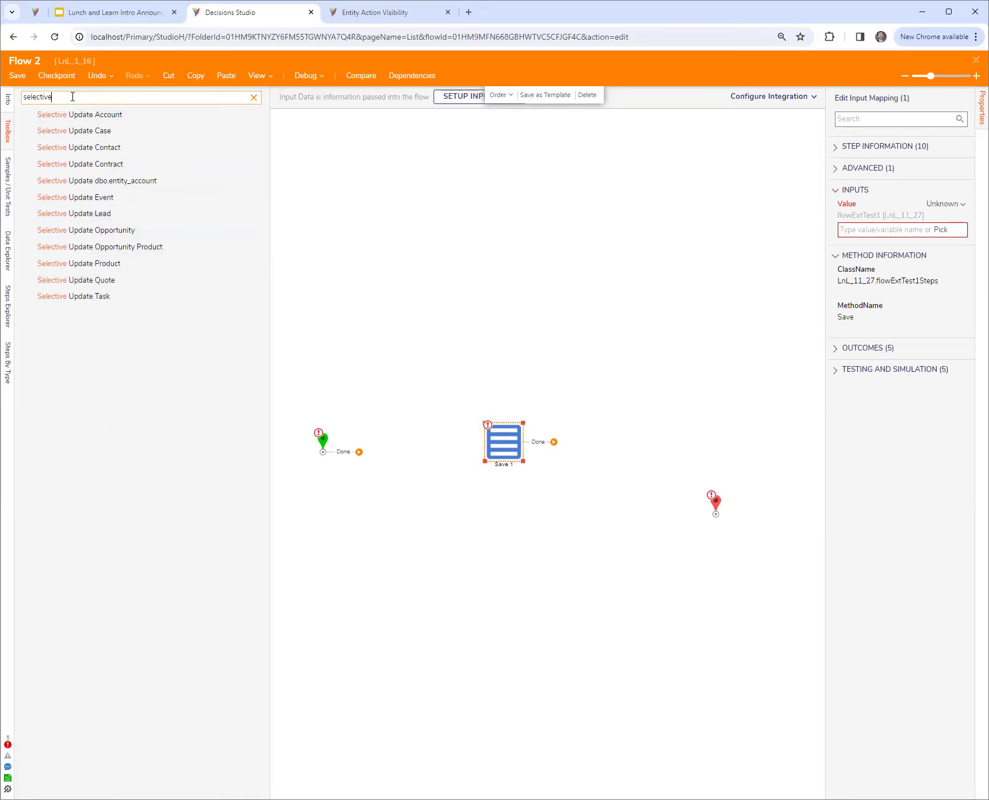
text(updat)
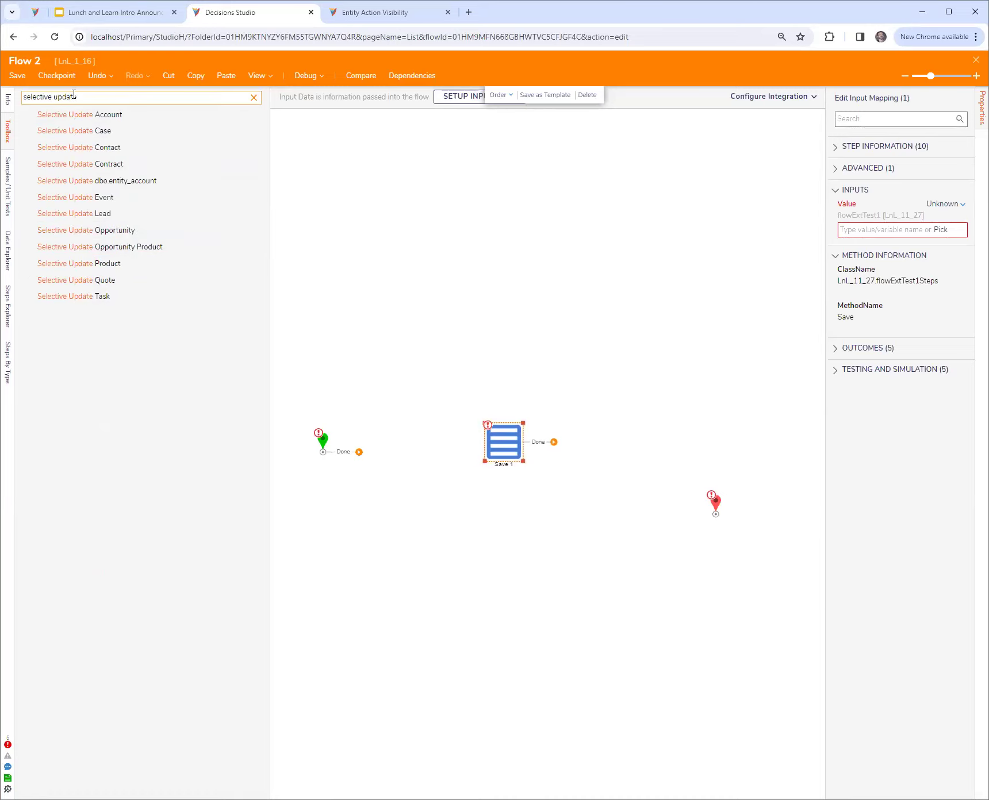
text(e)
drag(126, 183, 399, 236)
click(396, 232)
click(382, 203)
key(Delete)
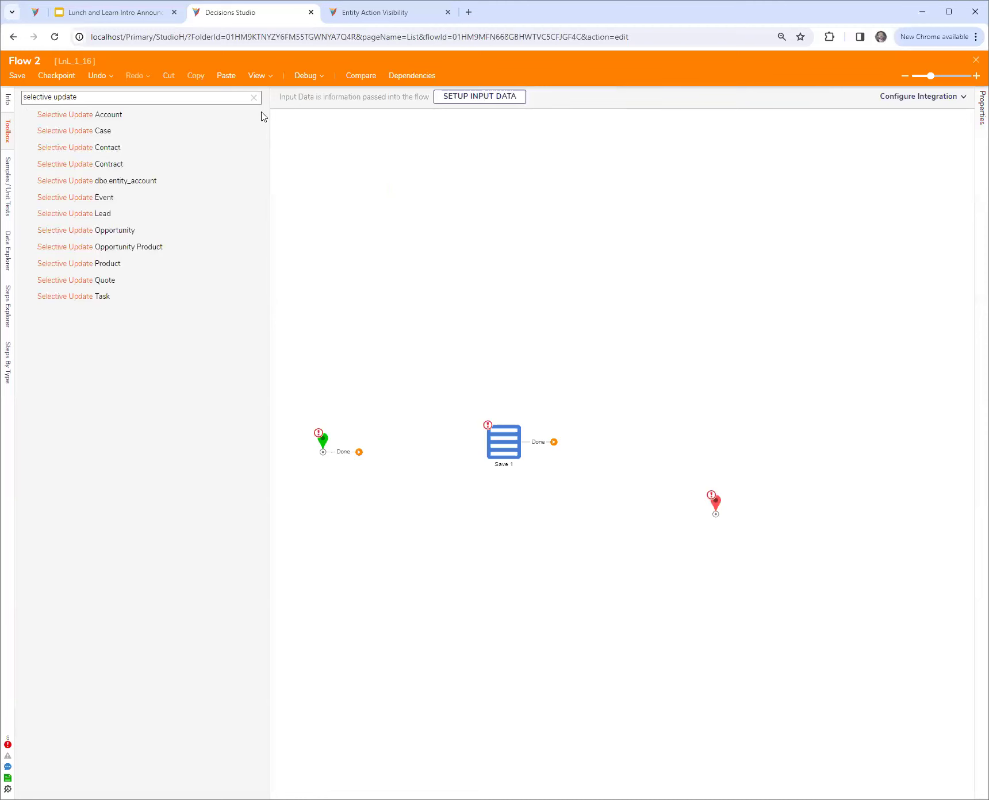
click(254, 97)
Move the Save 1 step farther from the start and set its Value input mapping to Build Data
click(505, 445)
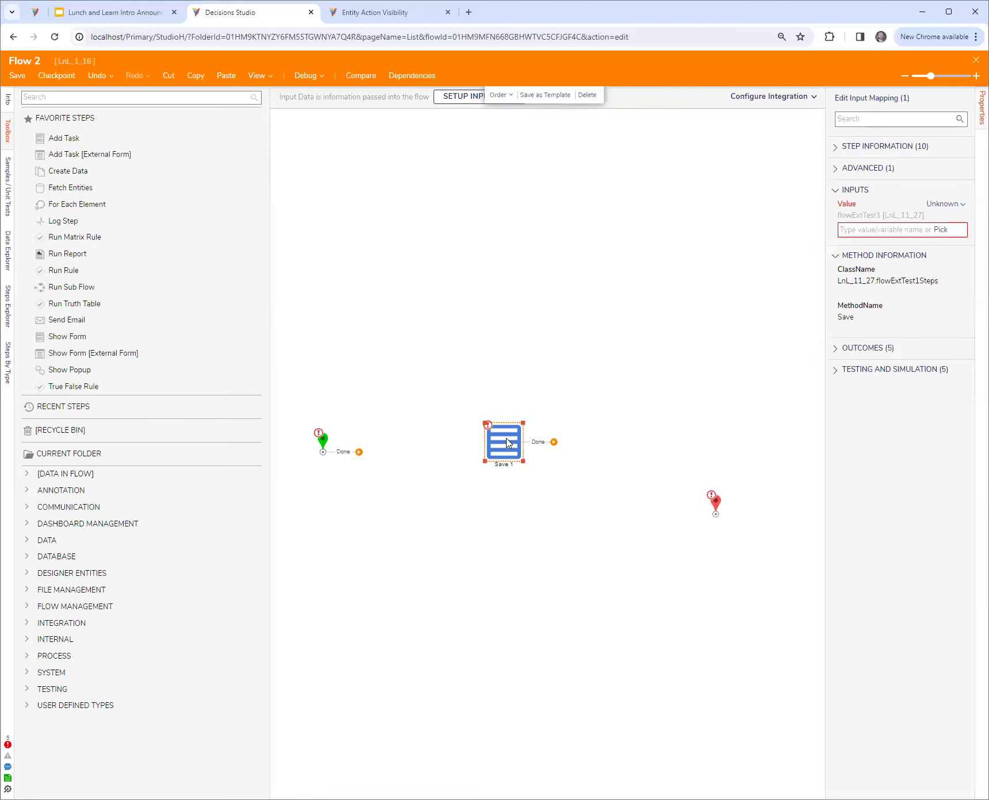
drag(505, 444, 587, 444)
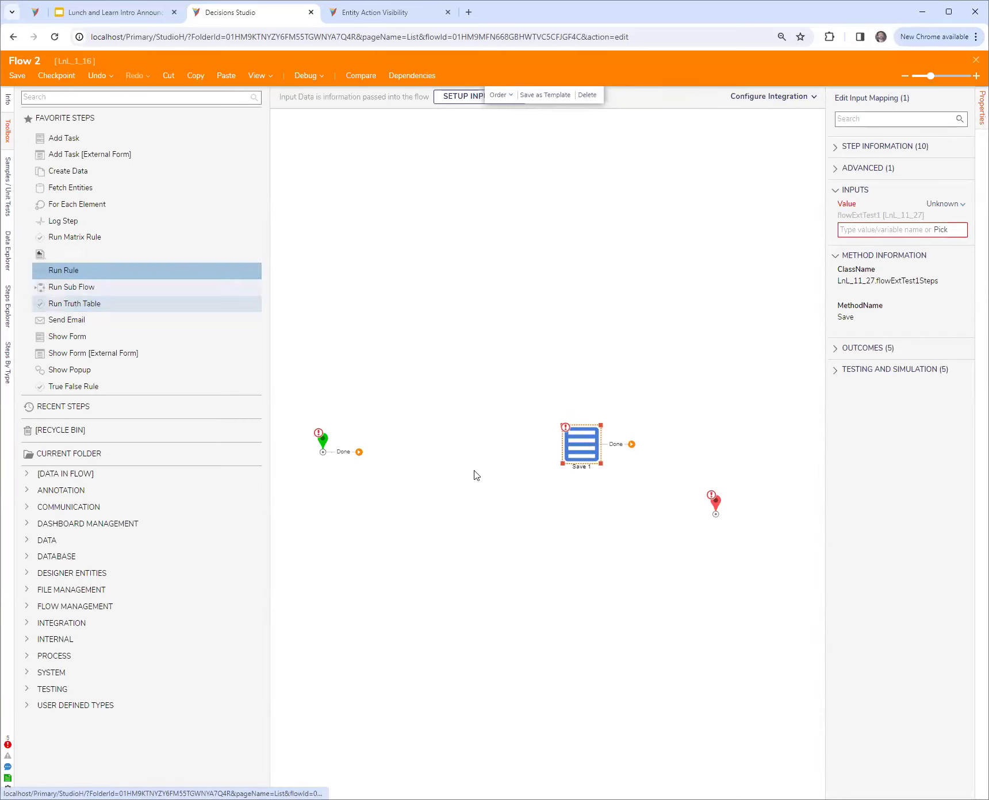
click(931, 205)
click(880, 197)
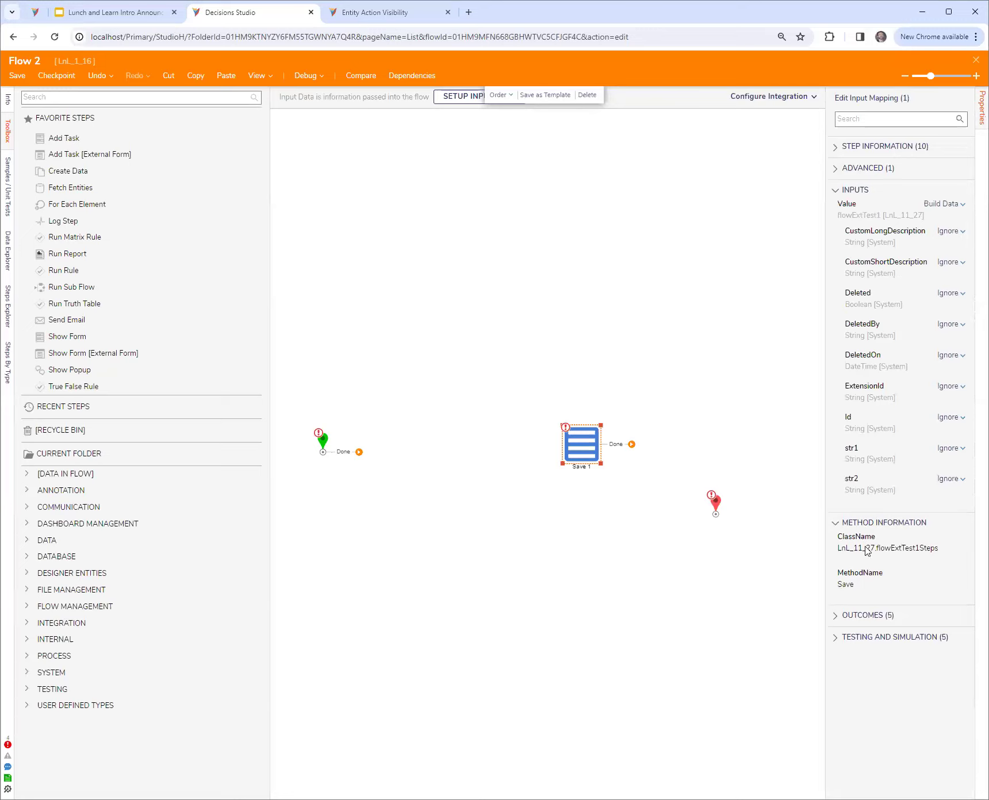
Add a Fetch Entities step between the start and Save 1, and connect the start step to it
drag(595, 454, 619, 447)
drag(106, 188, 414, 406)
drag(359, 452, 383, 459)
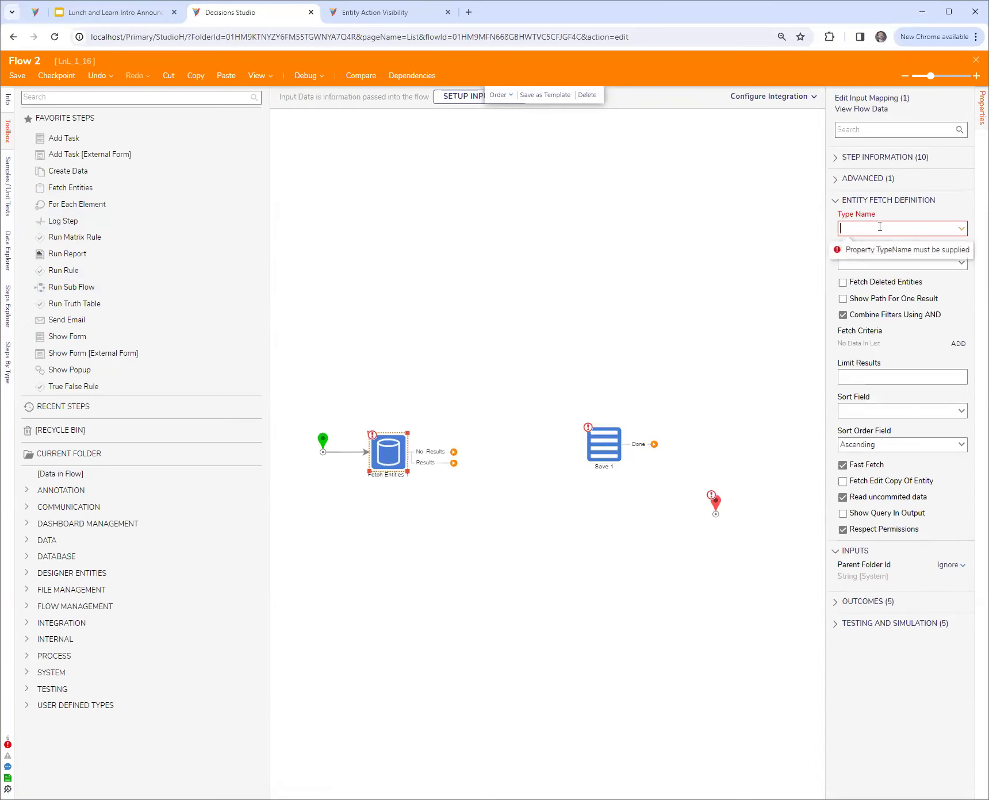
Set the Fetch Entities 1 step's type name to flowExtTest1 from the user-defined Flow Data Extensions
click(960, 228)
click(847, 275)
click(847, 275)
click(845, 260)
click(854, 352)
scroll(880, 345, down, 2)
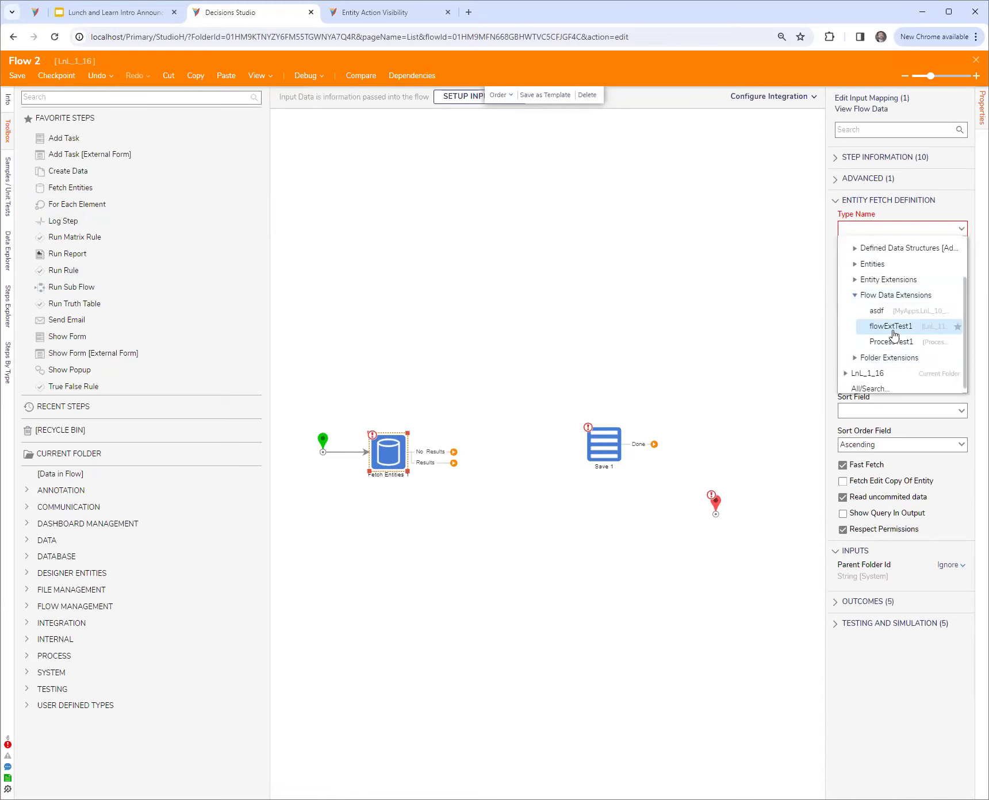
click(891, 327)
click(547, 513)
click(382, 460)
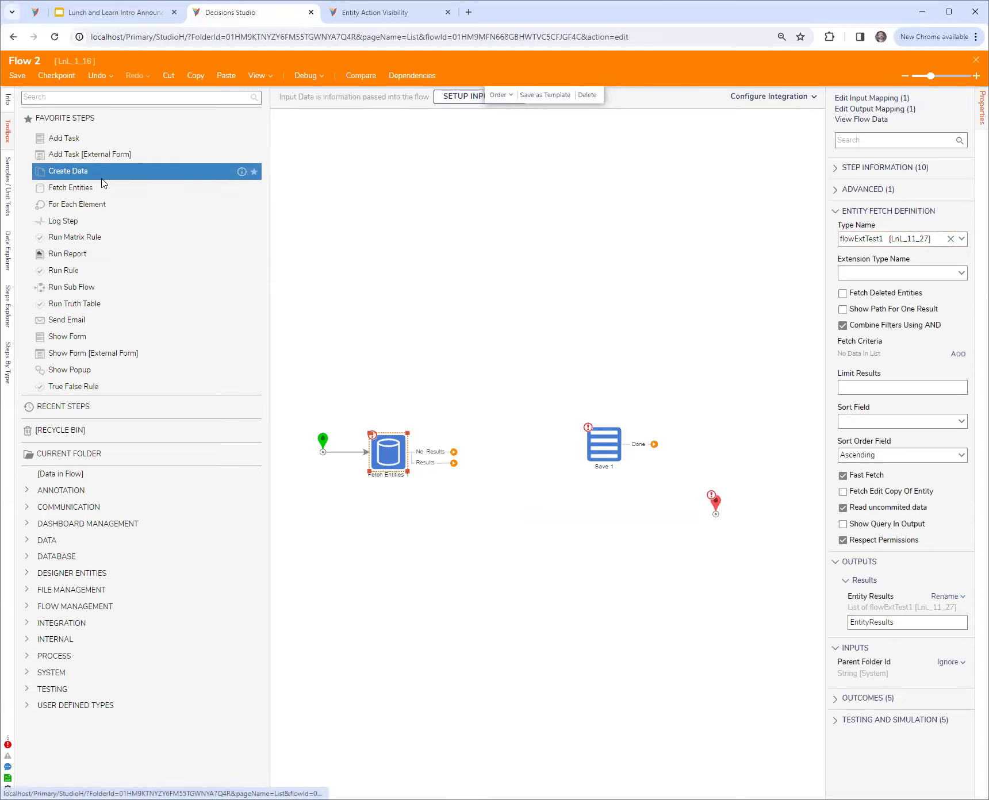
Move Save 1 up out of the row and add a Create Data step named "Run Stored Procedure" after Fetch Entities 1
drag(603, 444, 682, 340)
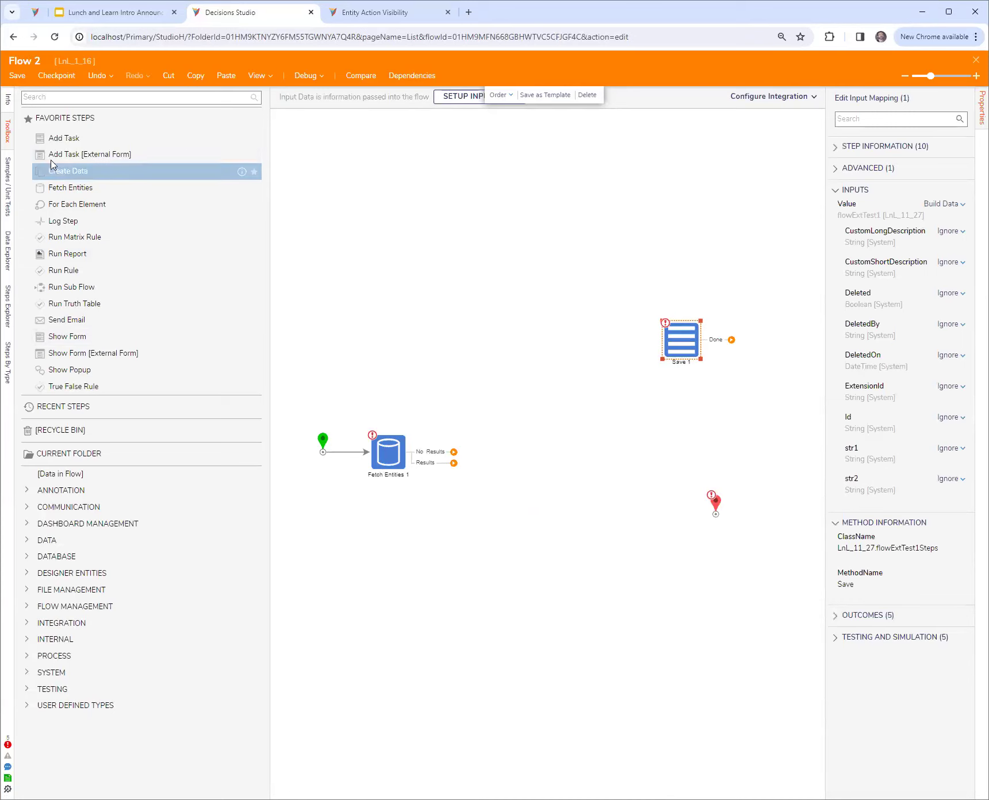
drag(273, 252, 509, 458)
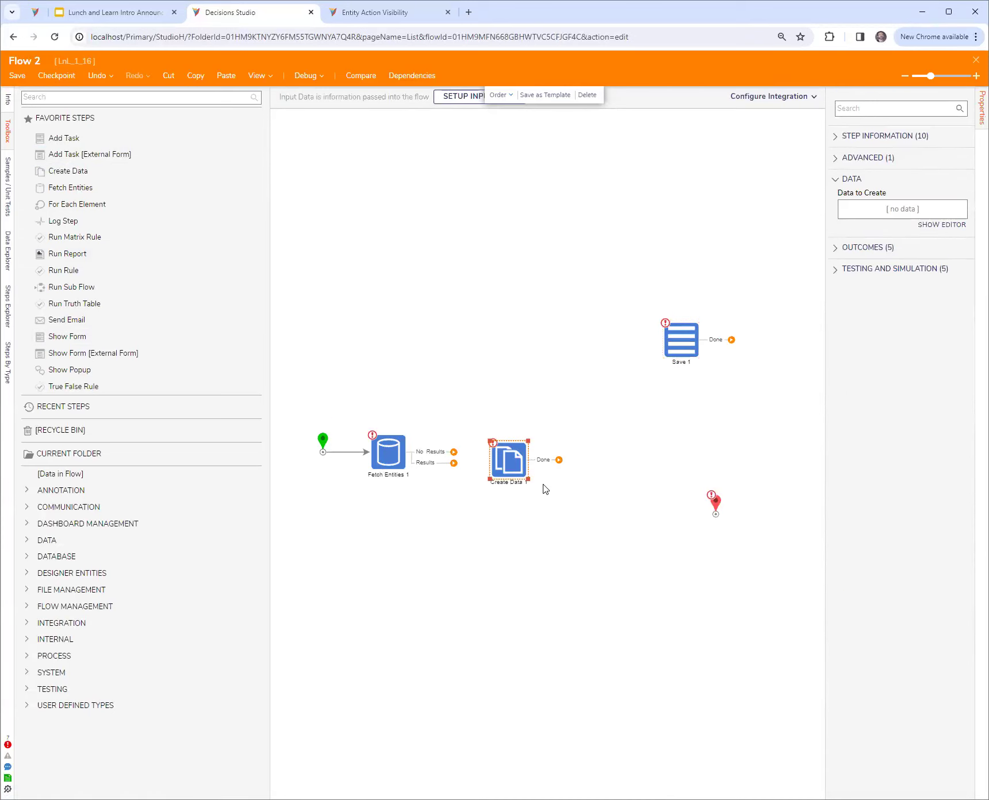
text(Ru)
text(n Stored Proce)
text(dure)
key(Return)
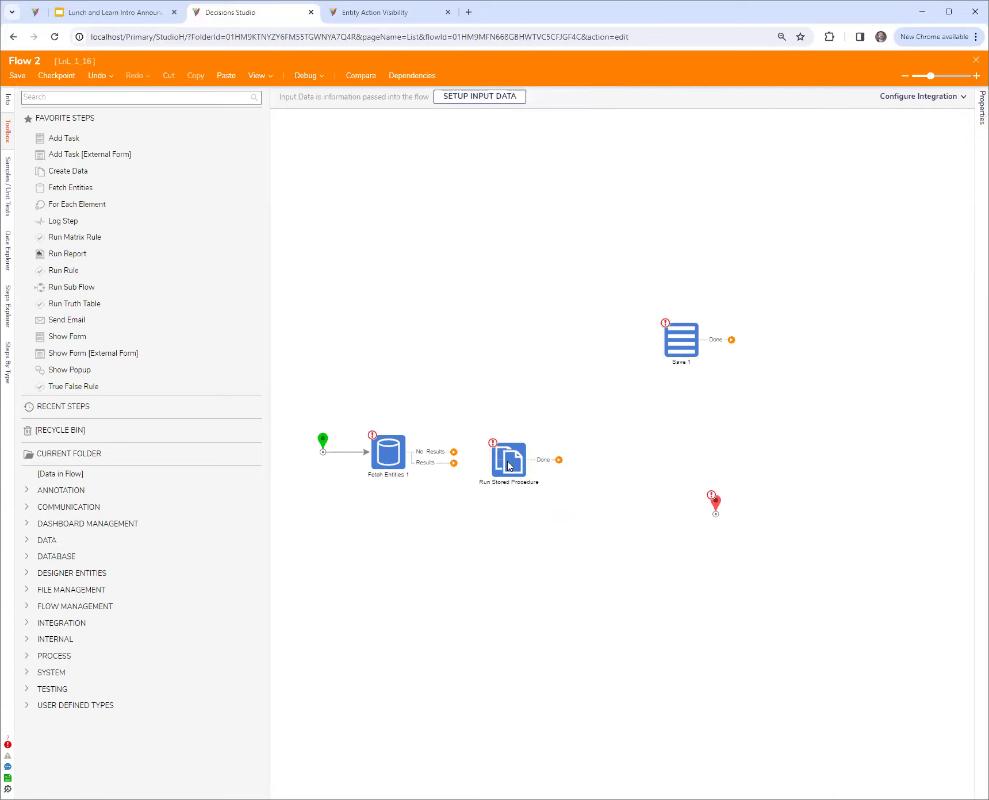
Define a String data item named UpdatedRevenueEarned for the Run Stored Procedure step to create, and close the data editor keeping it
click(942, 225)
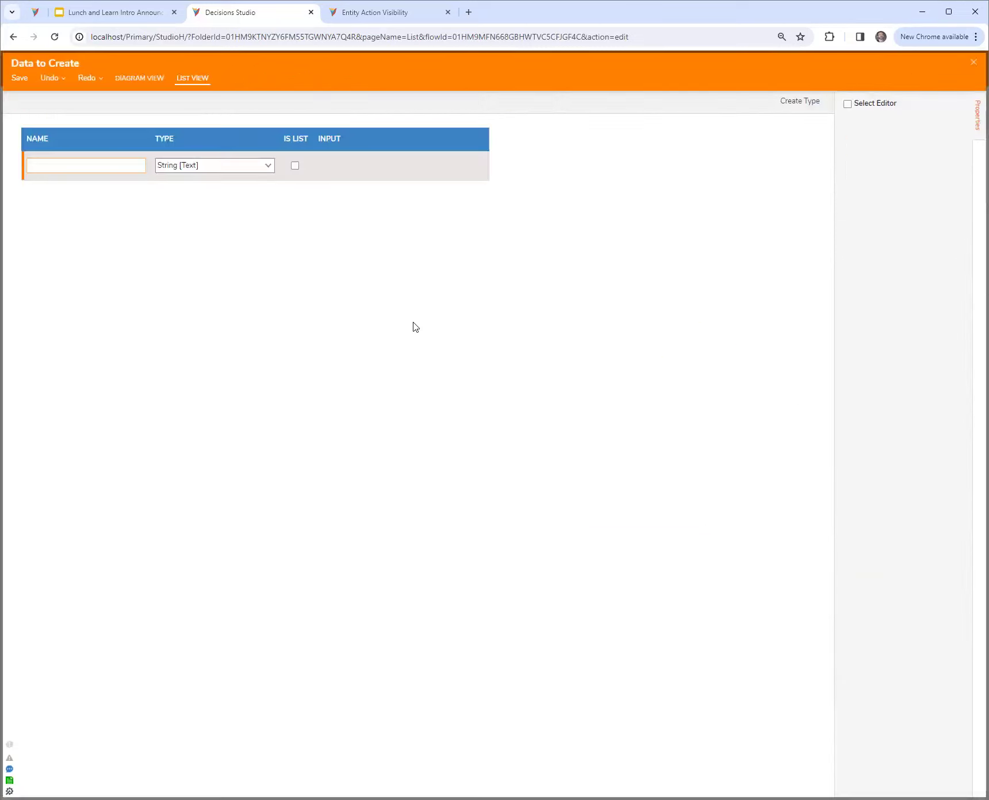
text(UpdatedRevenueEarn)
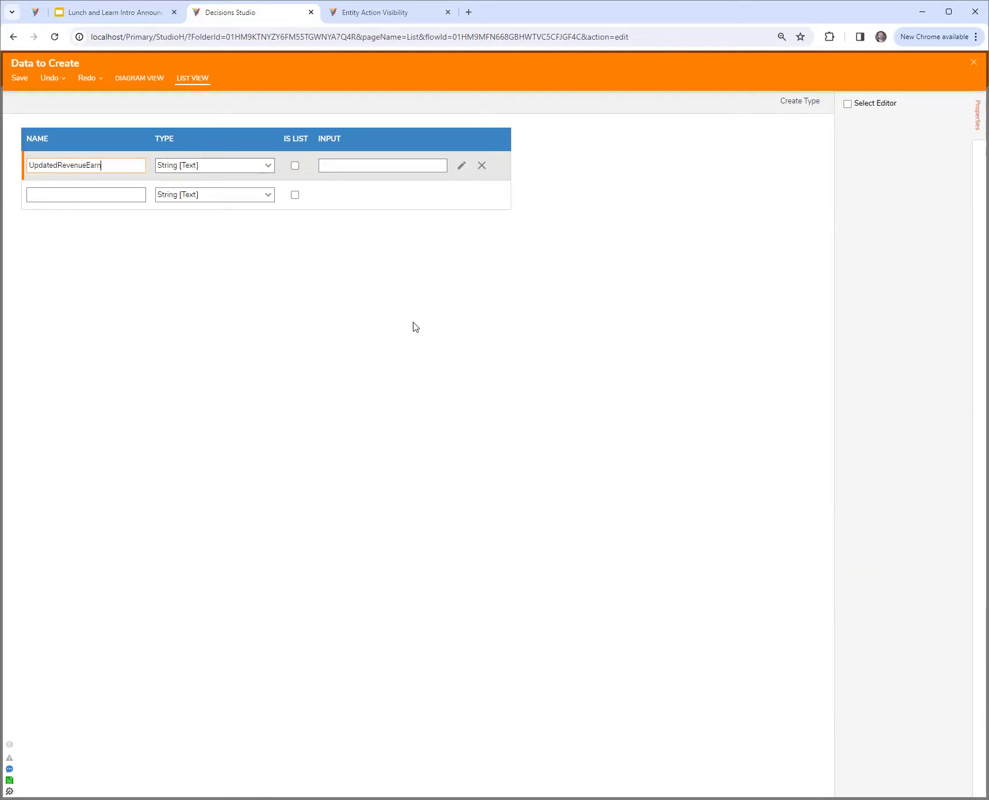
text(ed)
click(267, 166)
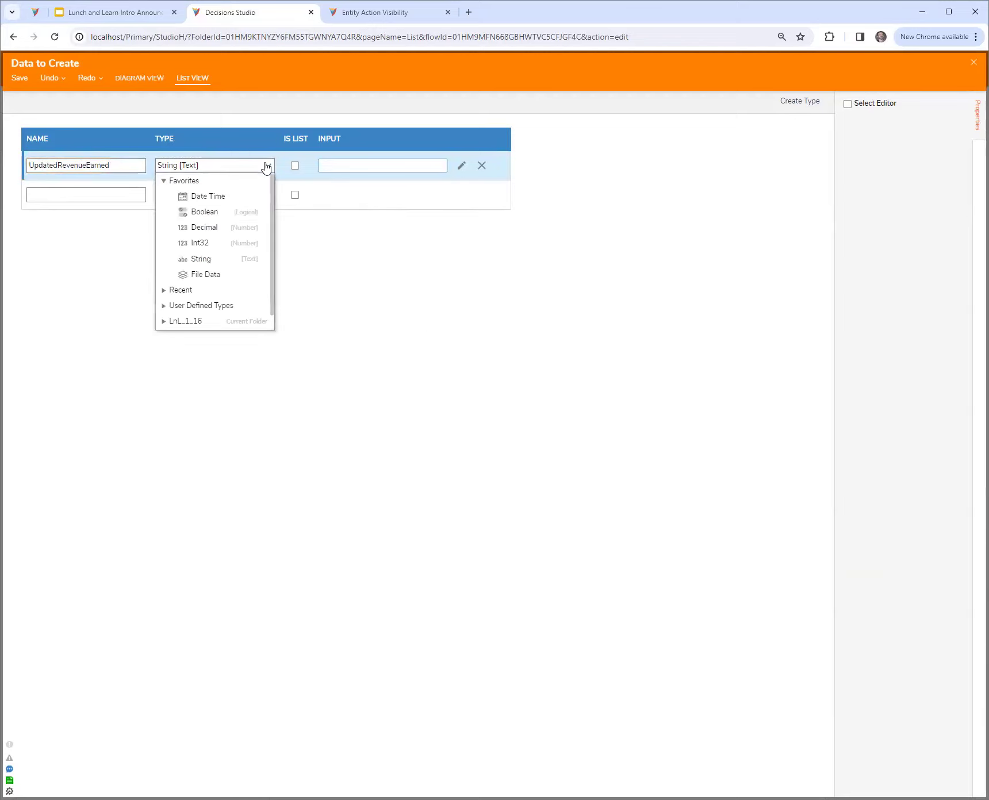
click(465, 349)
click(973, 62)
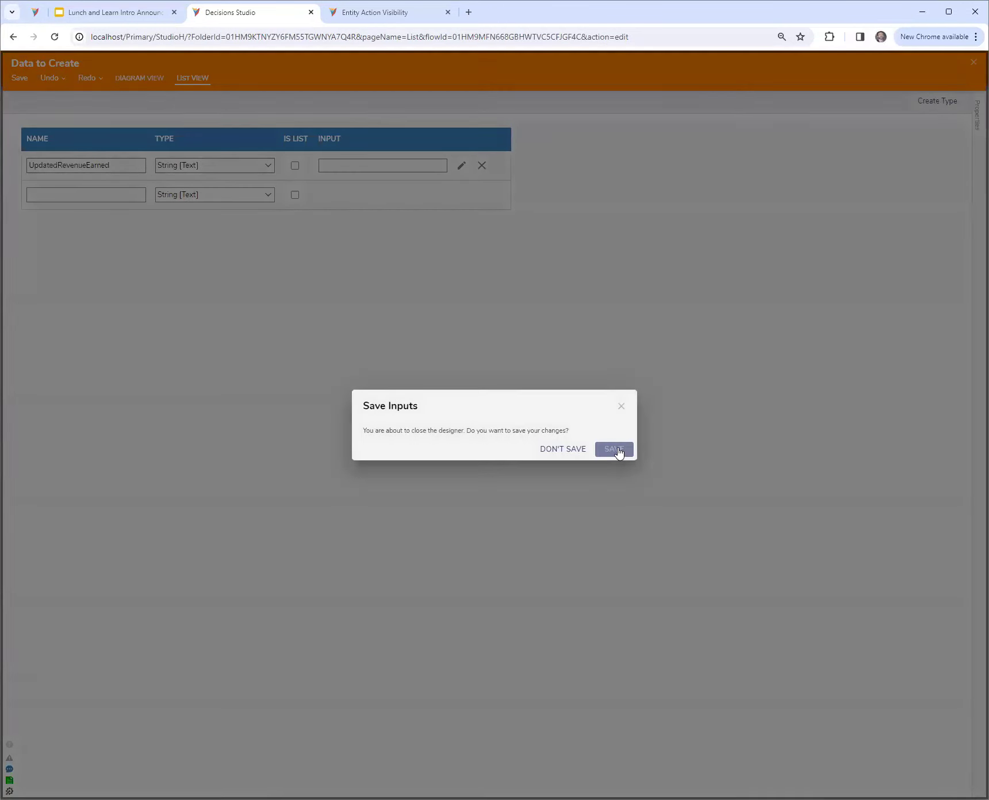
click(614, 449)
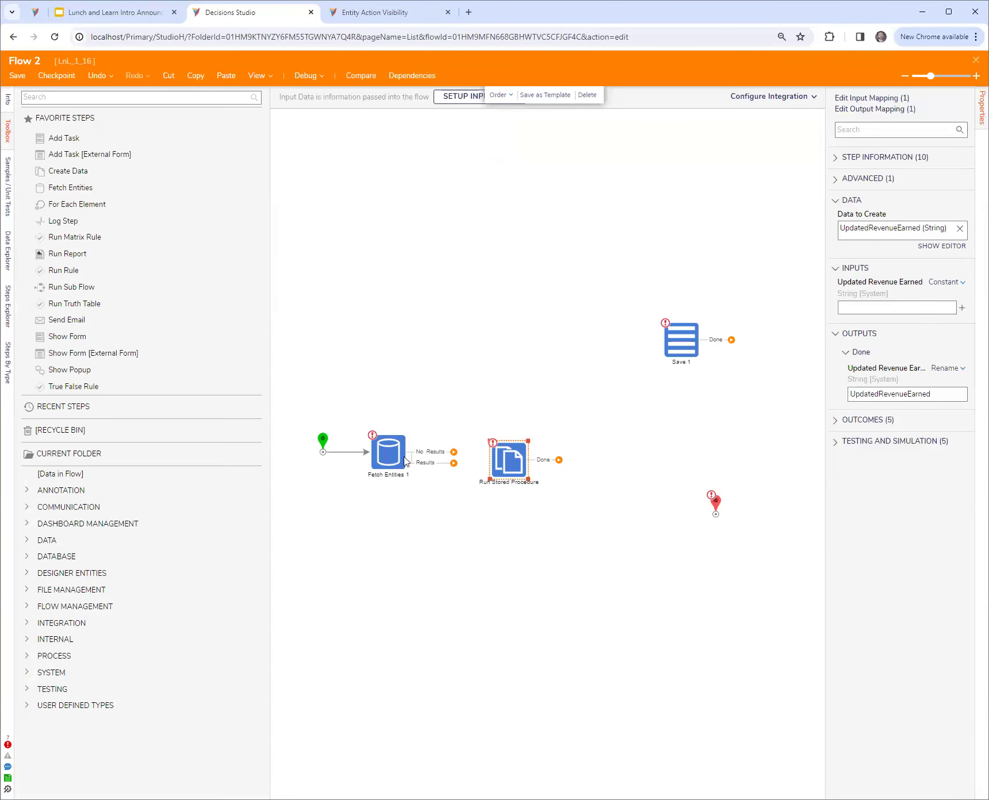
Align Run Stored Procedure with Fetch Entities 1, and enable Show Path For One Result on Fetch Entities 1
click(378, 465)
drag(513, 463, 516, 457)
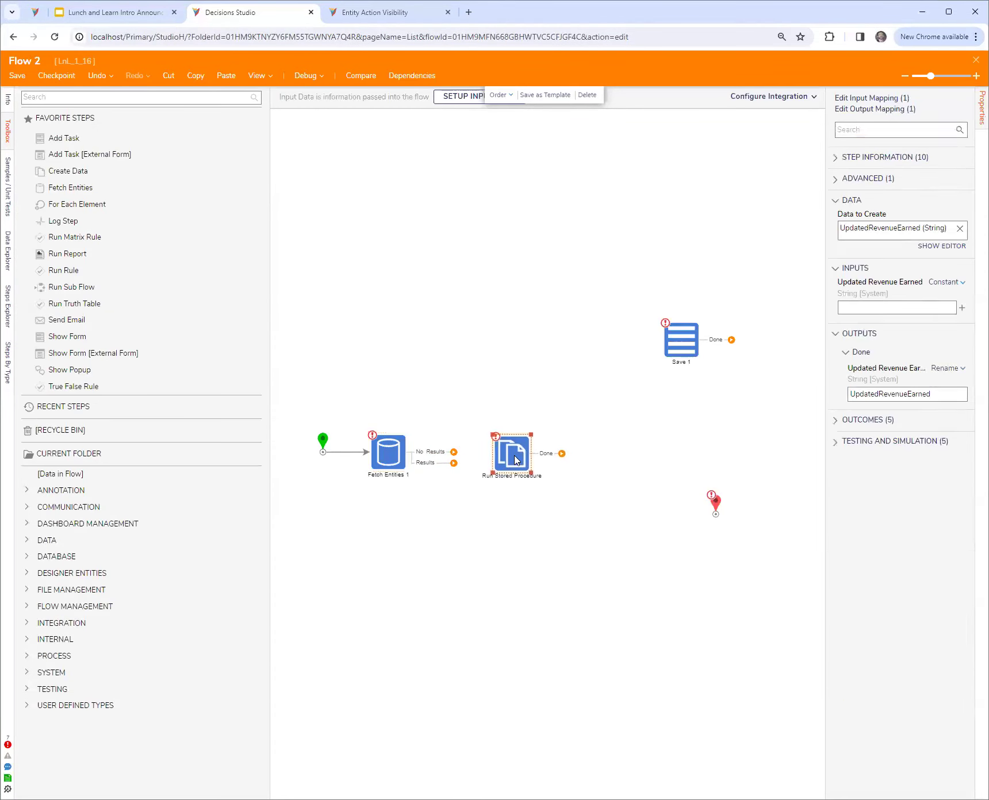
drag(955, 393, 832, 394)
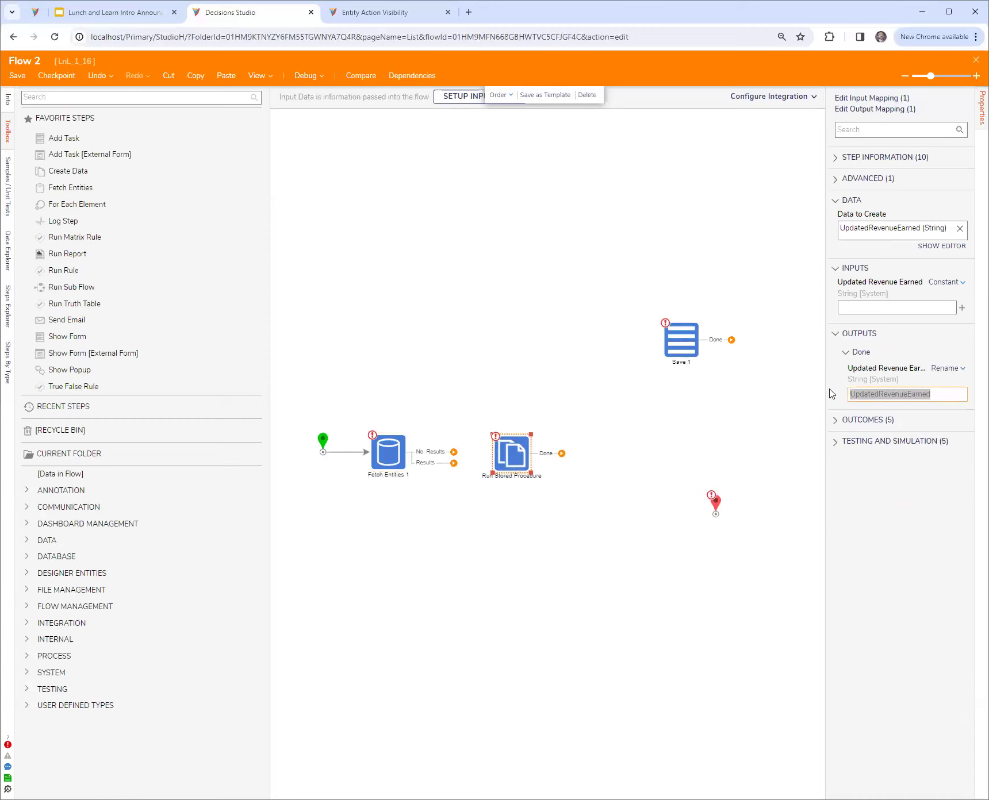
click(388, 464)
click(924, 311)
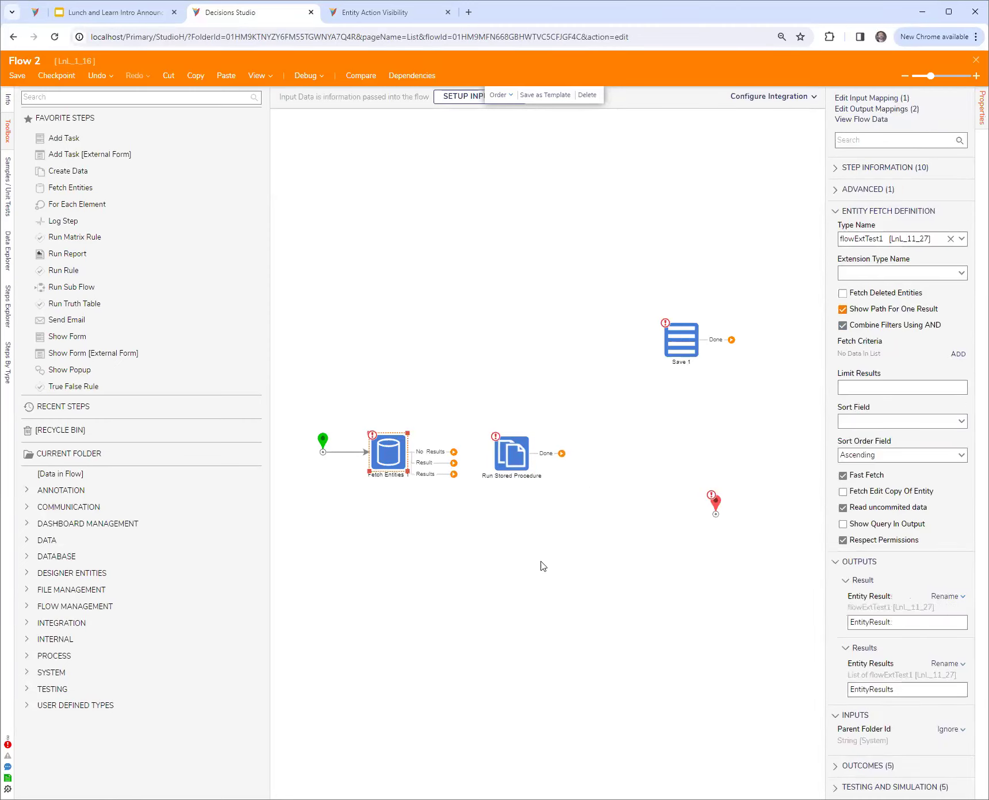
Connect the Result path of Fetch Entities 1 to the Run Stored Procedure step
click(520, 463)
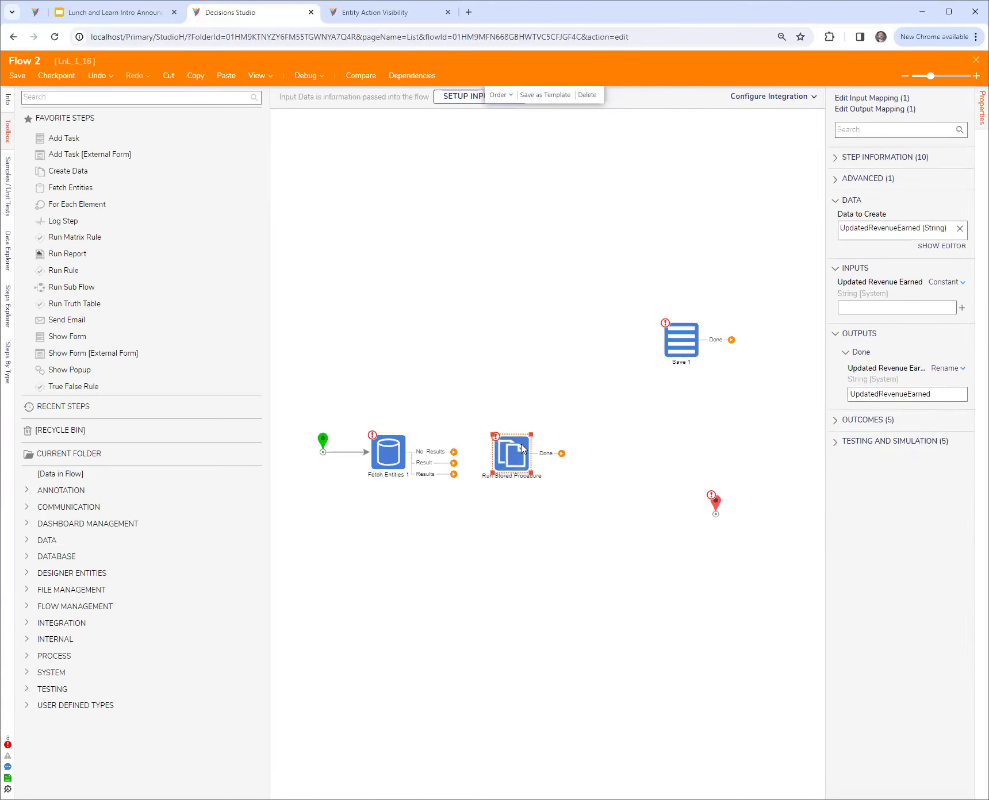
drag(961, 398, 769, 389)
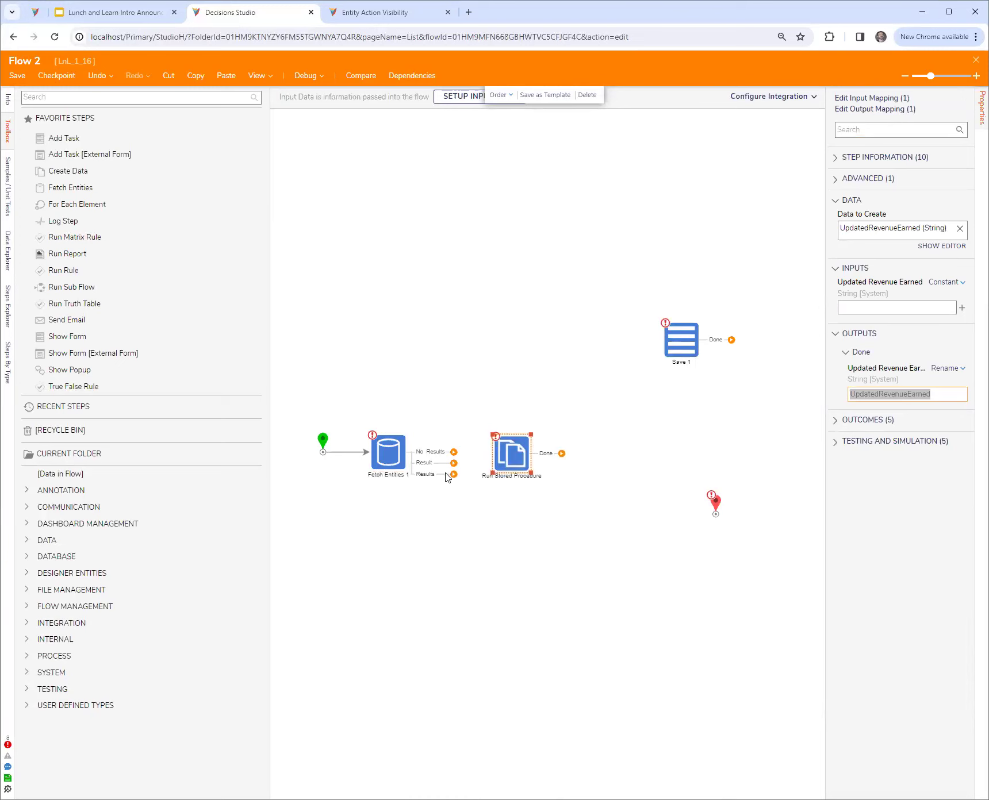
click(389, 460)
drag(453, 463, 514, 462)
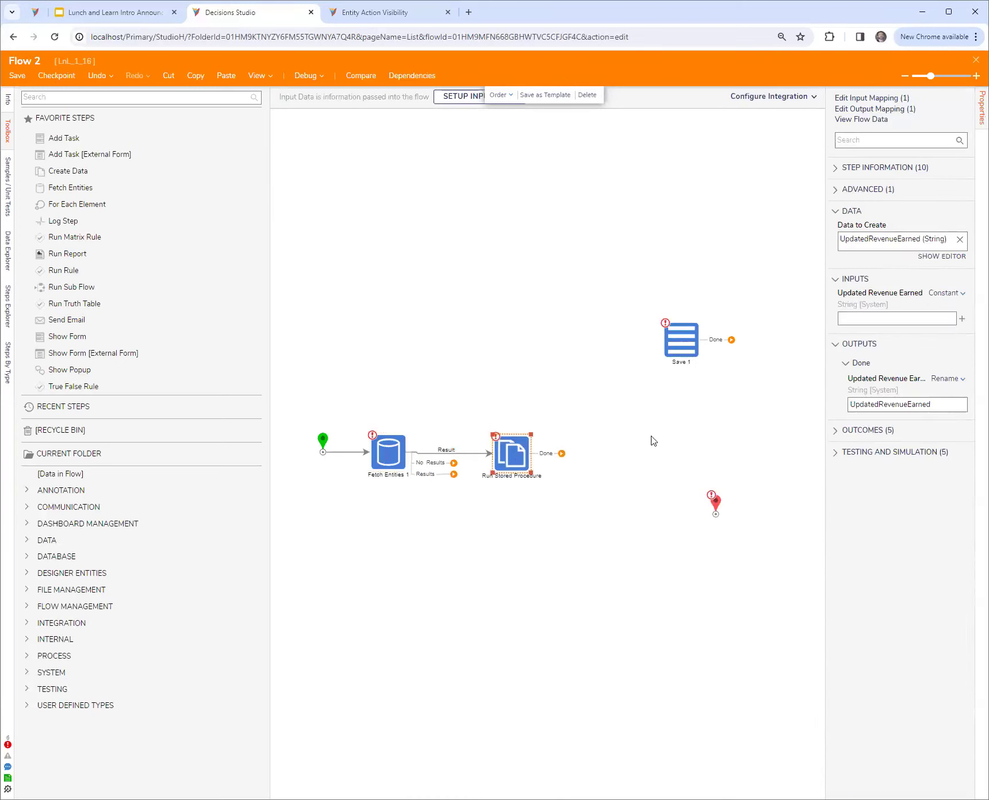
Set Updated Revenue Earned to the constant 30000 and map its output as Change Value to str1 of Entity Result
click(879, 319)
click(945, 379)
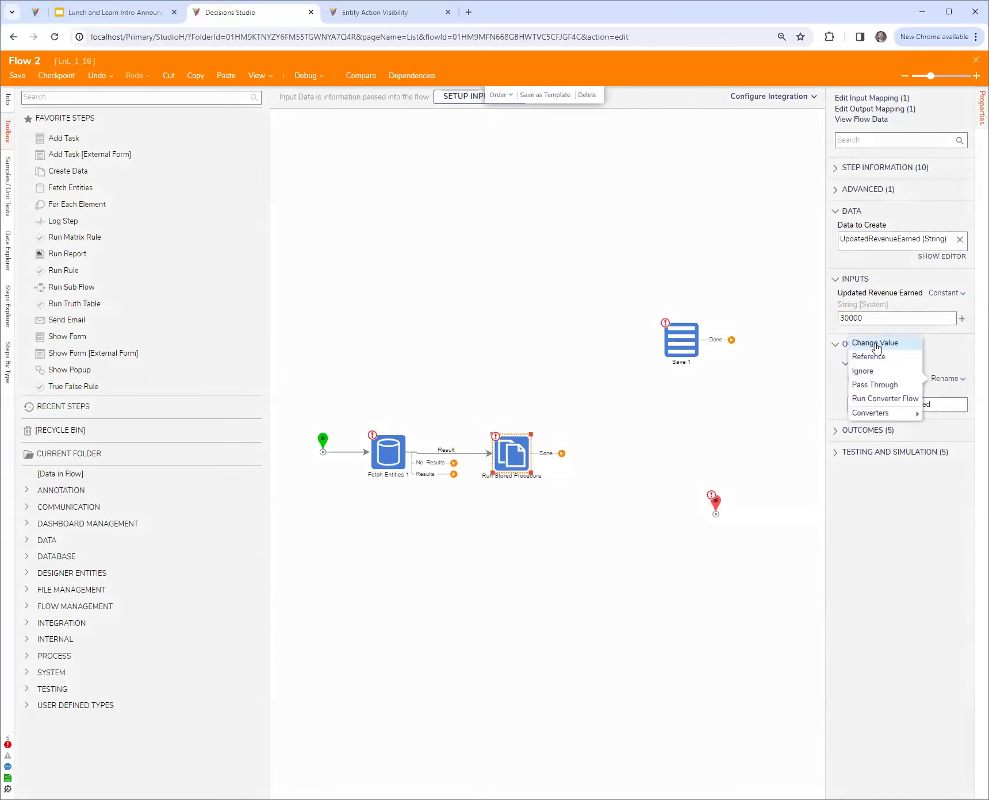
click(875, 343)
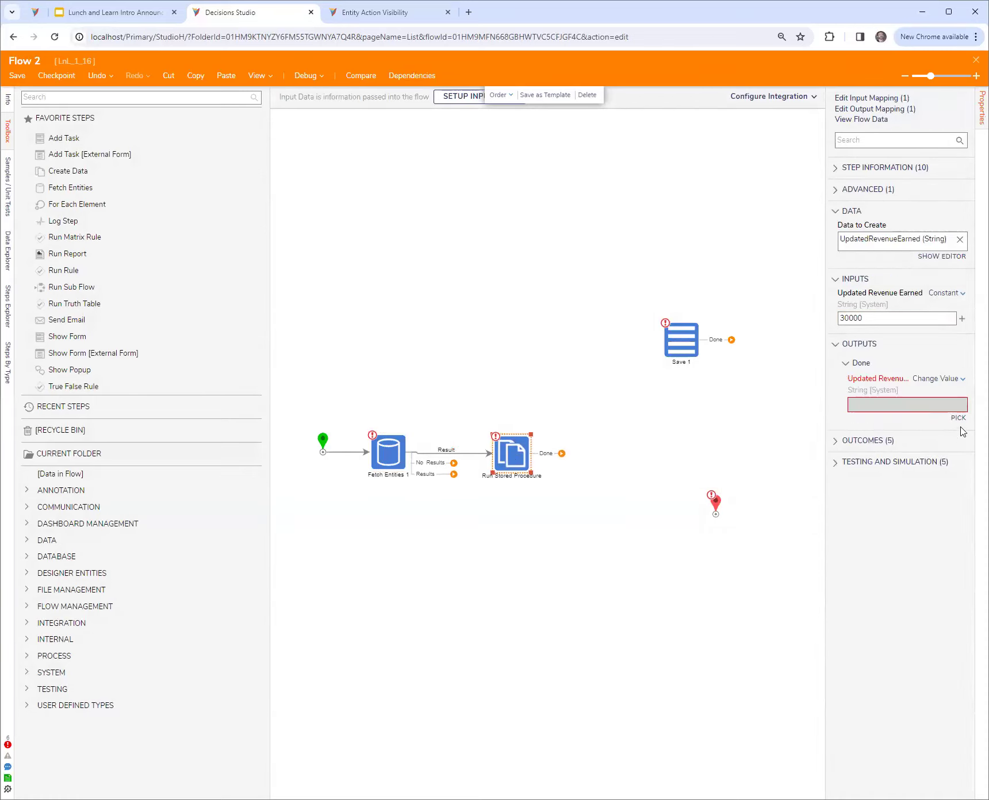
click(958, 418)
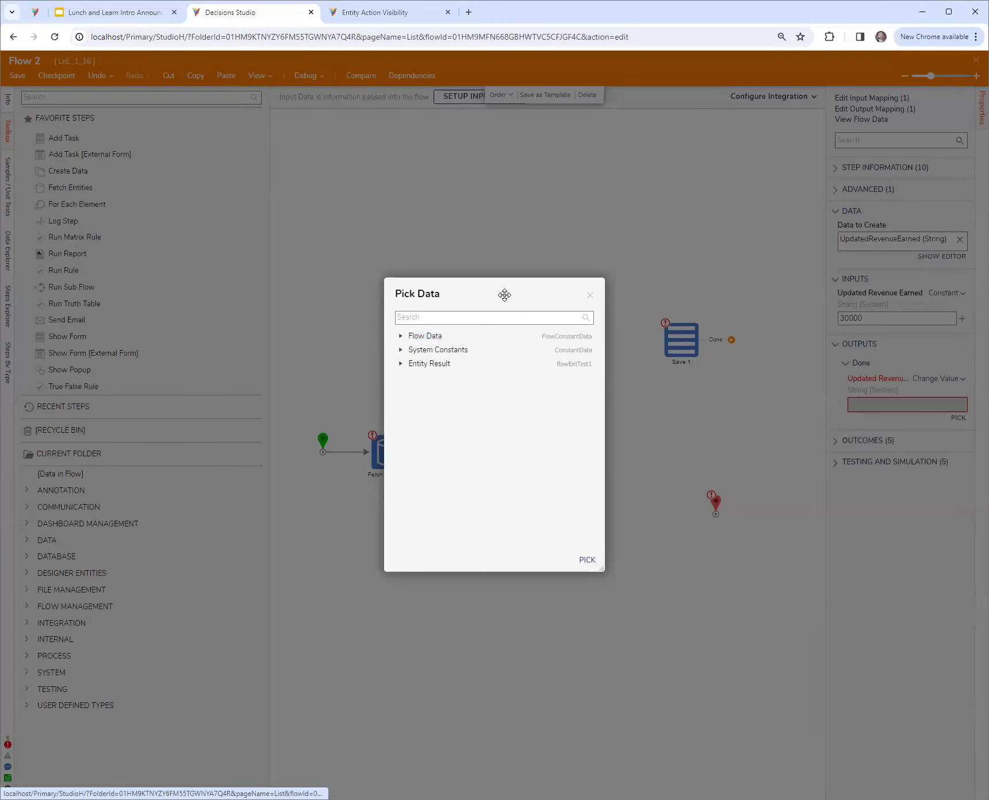
drag(503, 294, 448, 271)
drag(546, 545, 576, 587)
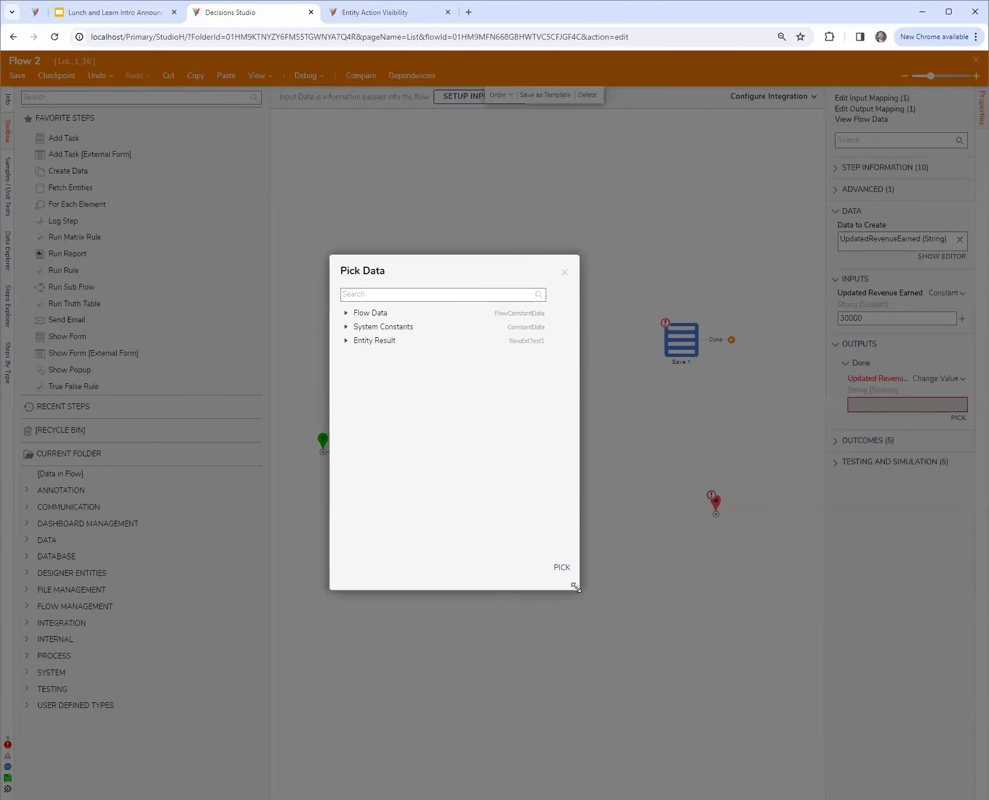
click(346, 341)
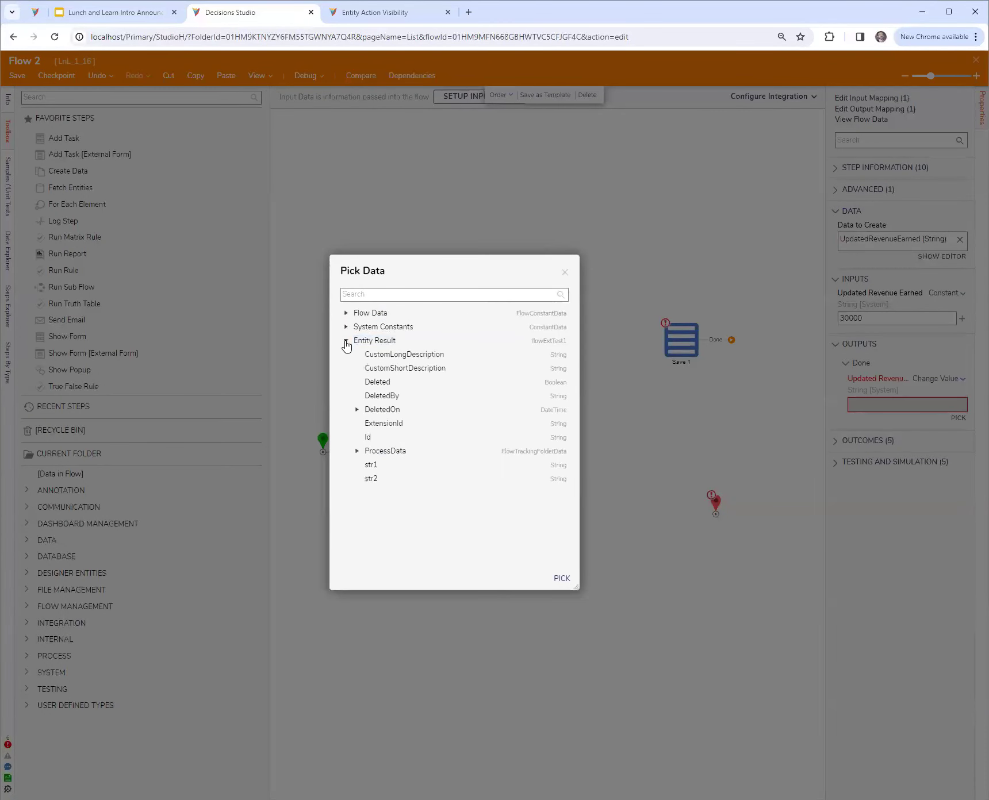
click(402, 465)
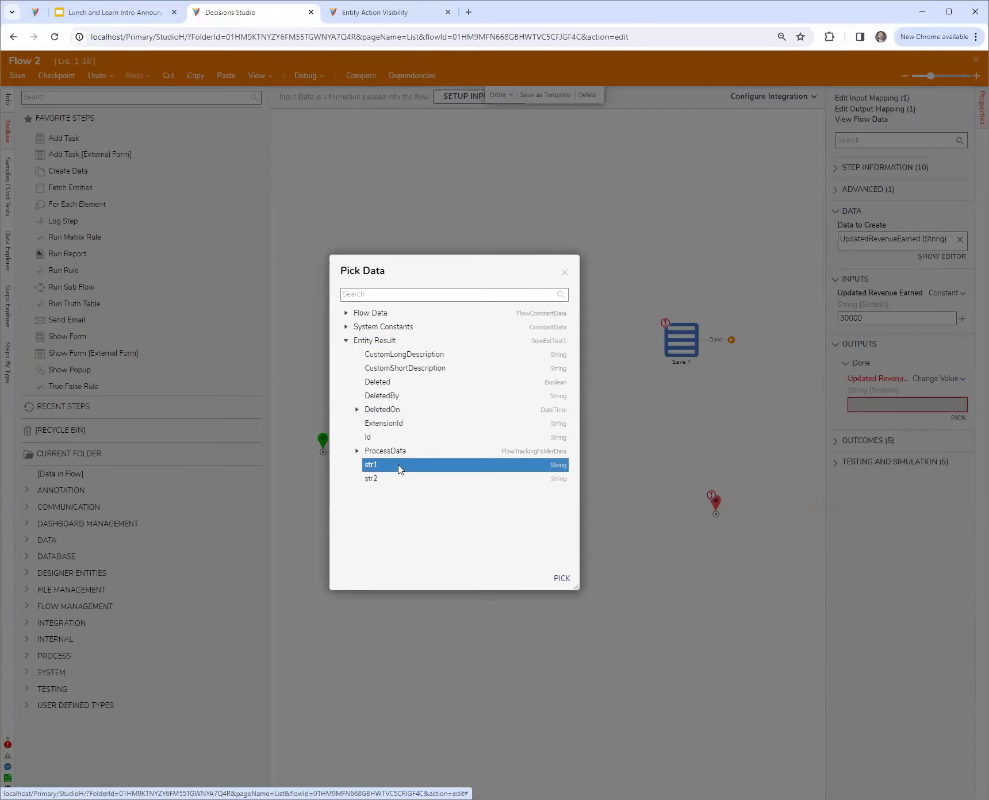
click(561, 579)
Connect Run Stored Procedure to Save 1 within the row and set its Value input from the flow to EntityResult
drag(560, 454, 605, 458)
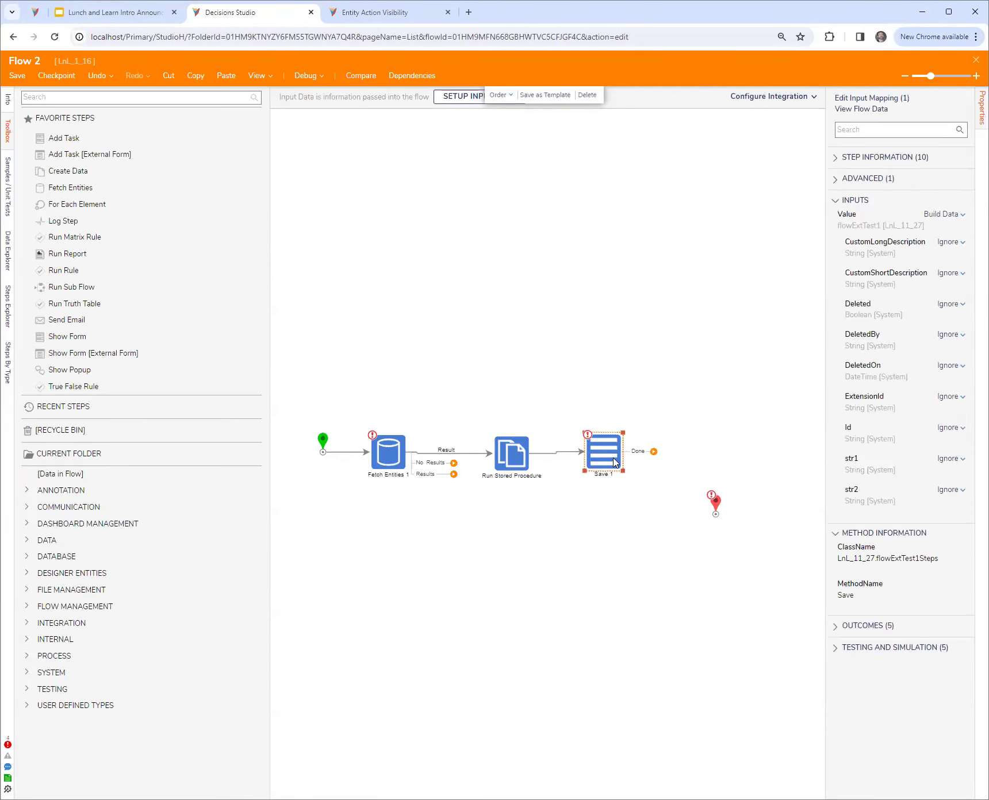
click(949, 218)
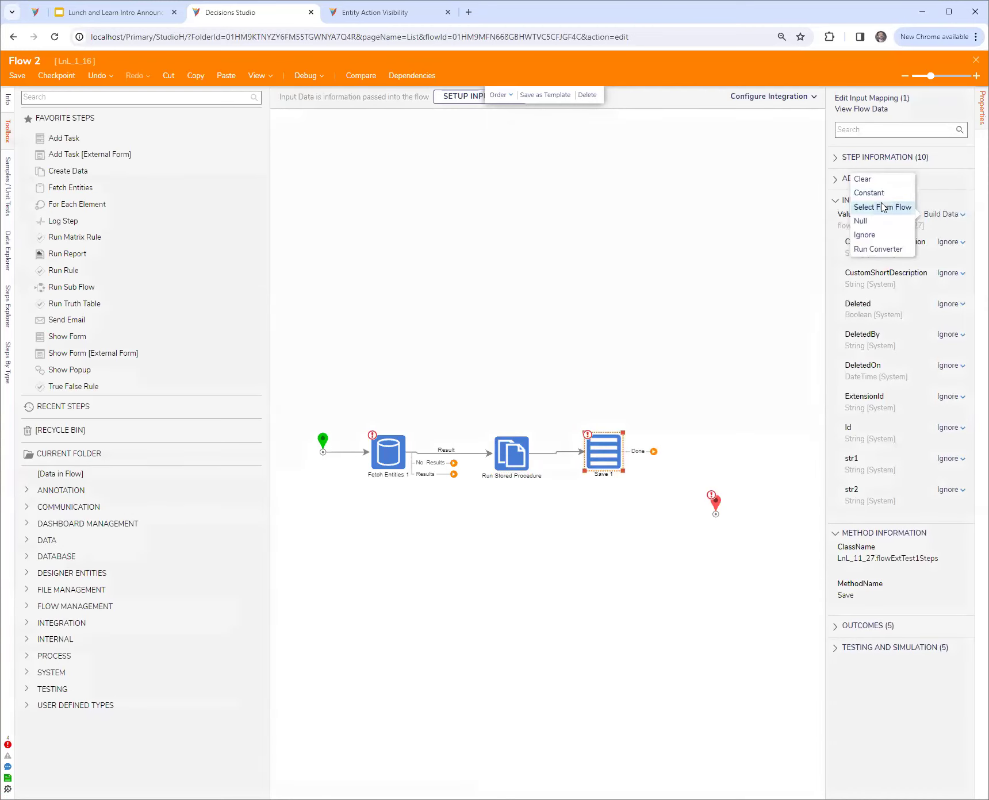
click(883, 208)
click(332, 368)
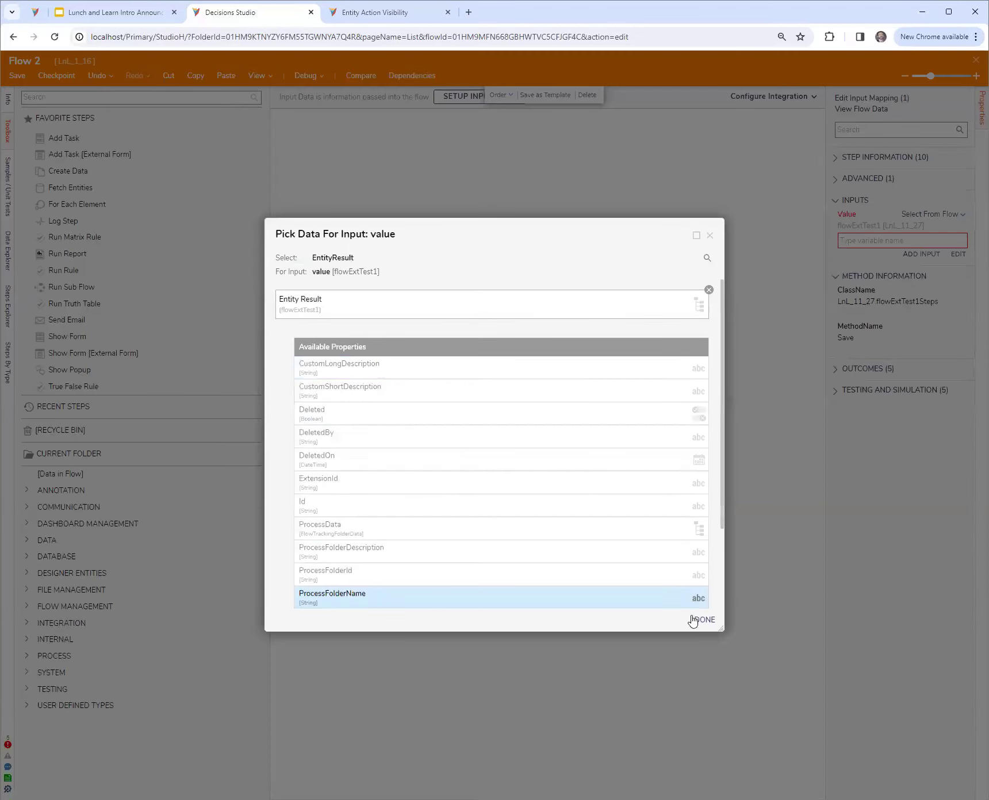
click(699, 620)
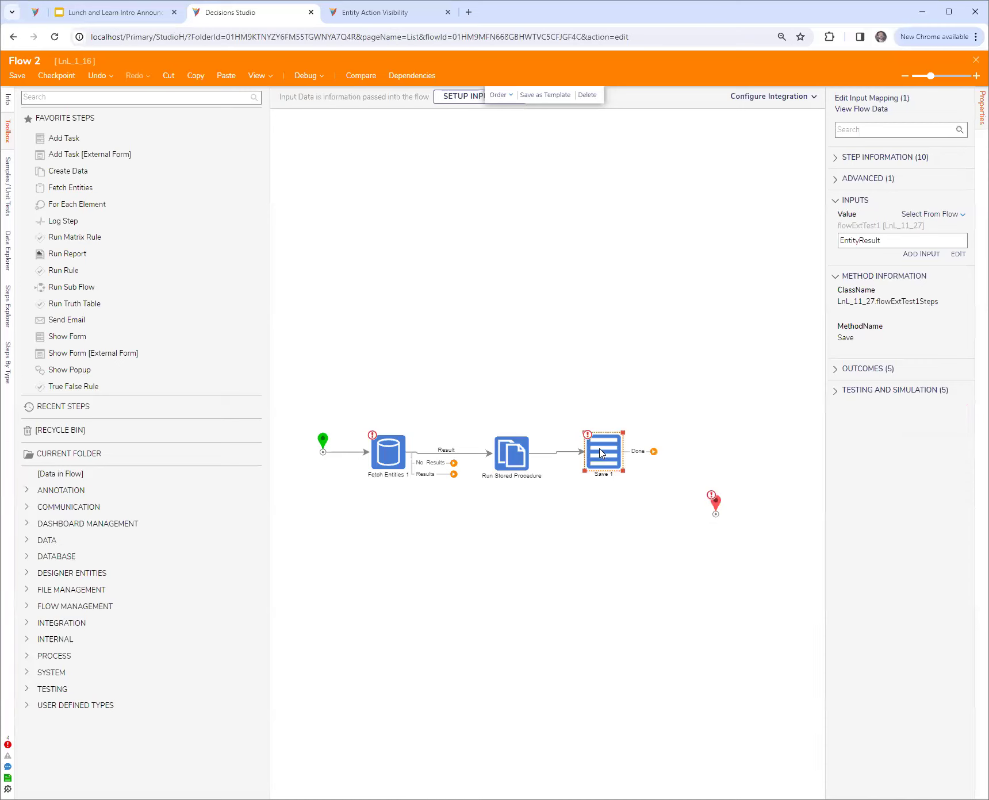
drag(600, 448, 598, 449)
Connect the Done path of Save 1 to the end step, placed in line with the row
click(389, 453)
click(517, 460)
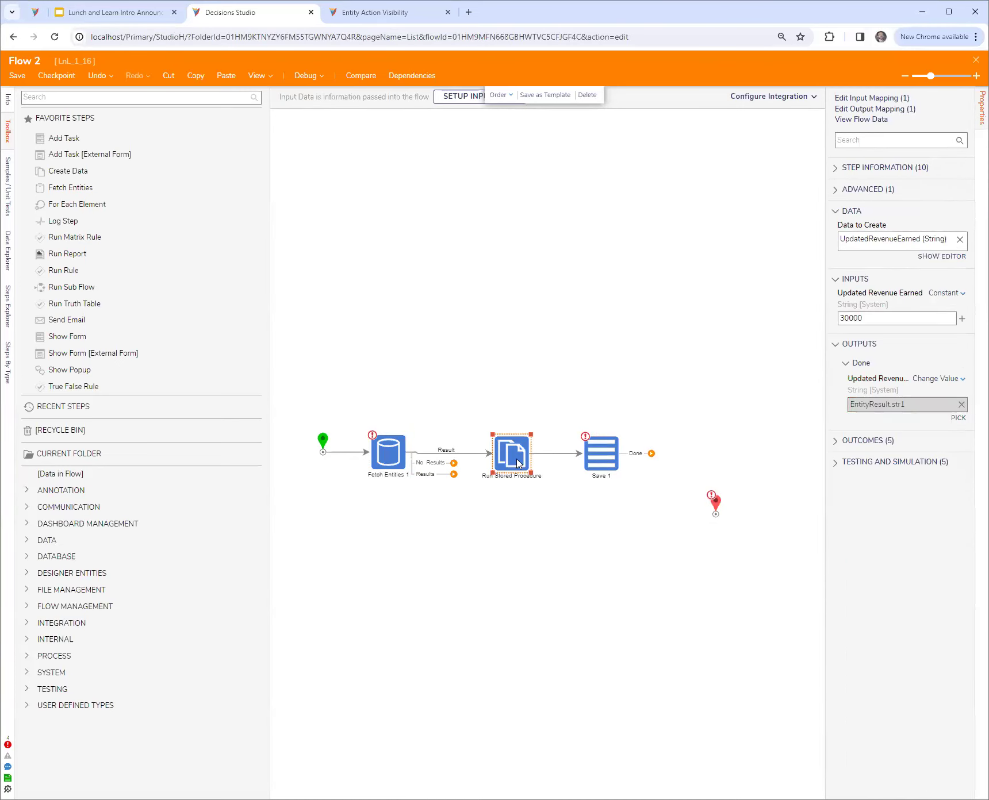
click(604, 457)
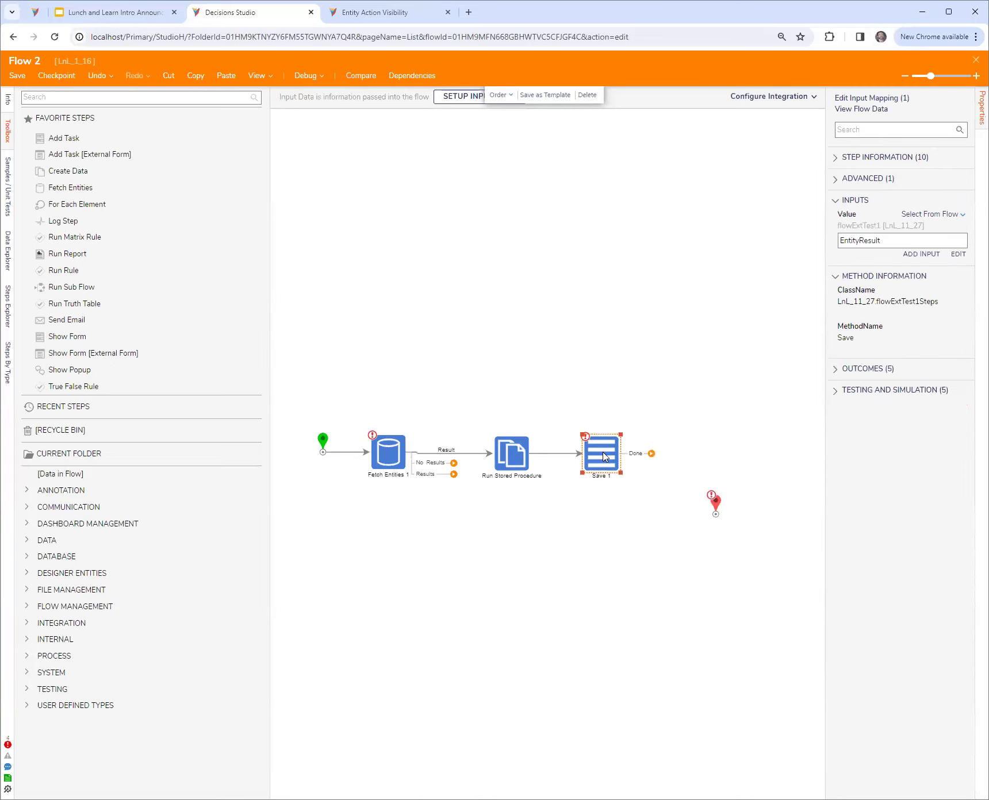
drag(651, 454, 689, 451)
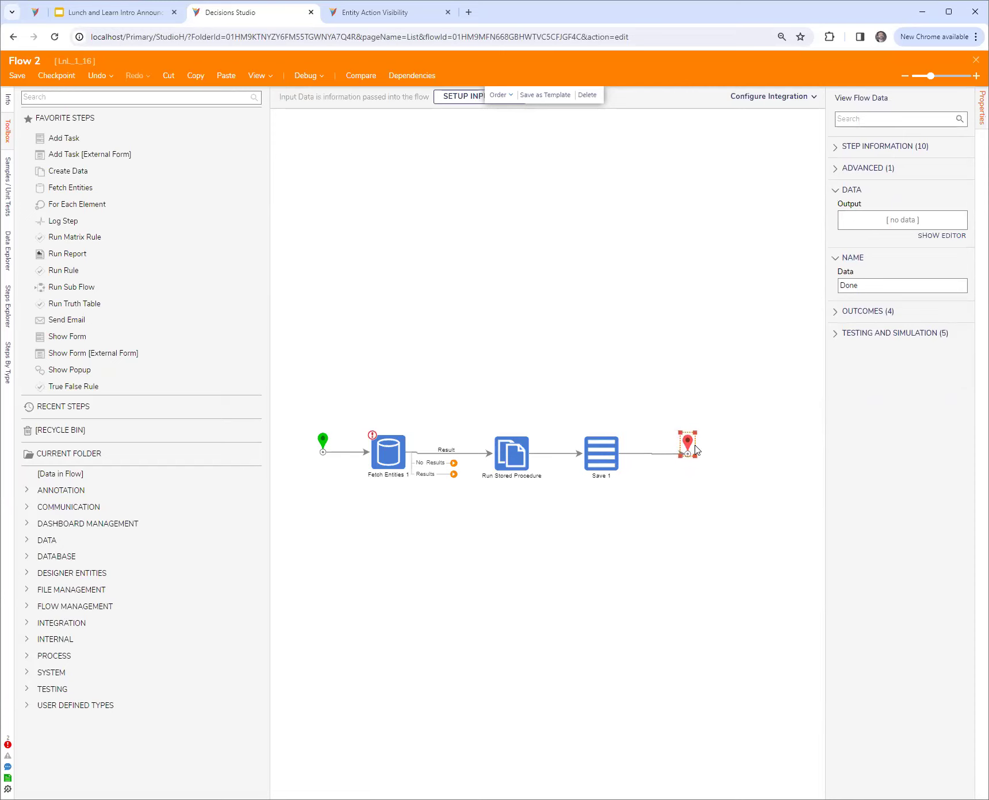
click(667, 532)
Review the Change Value output of Run Stored Procedure and the EntityResult input of Save 1 in a widened properties area
click(507, 457)
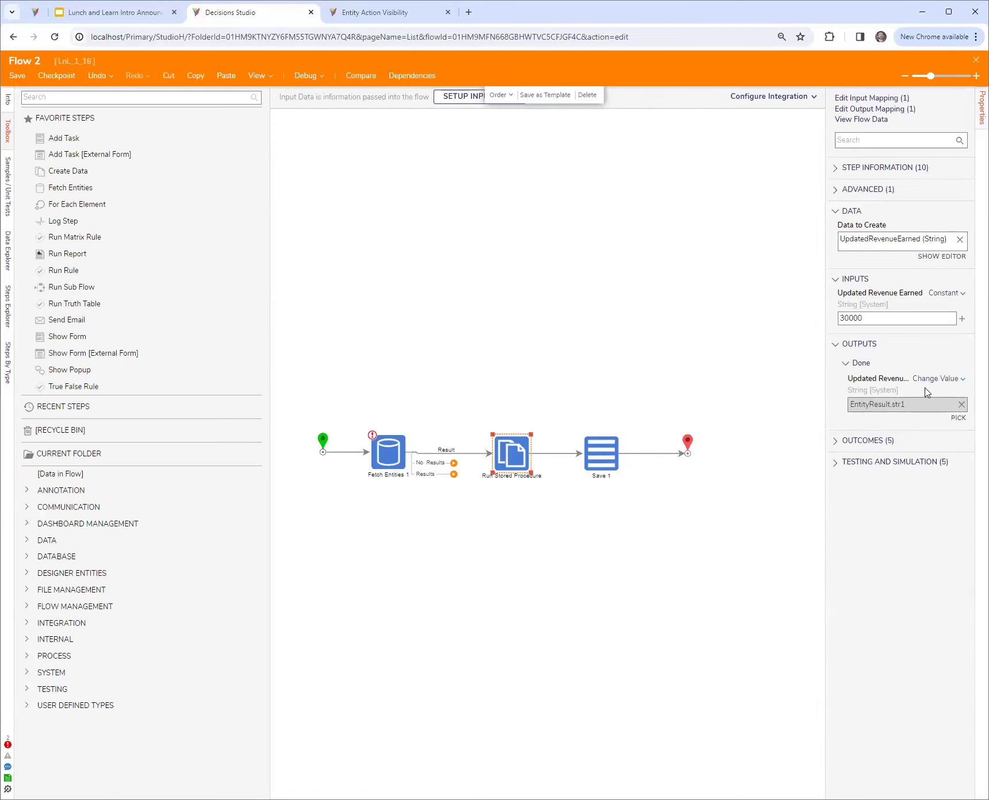
drag(826, 435, 777, 433)
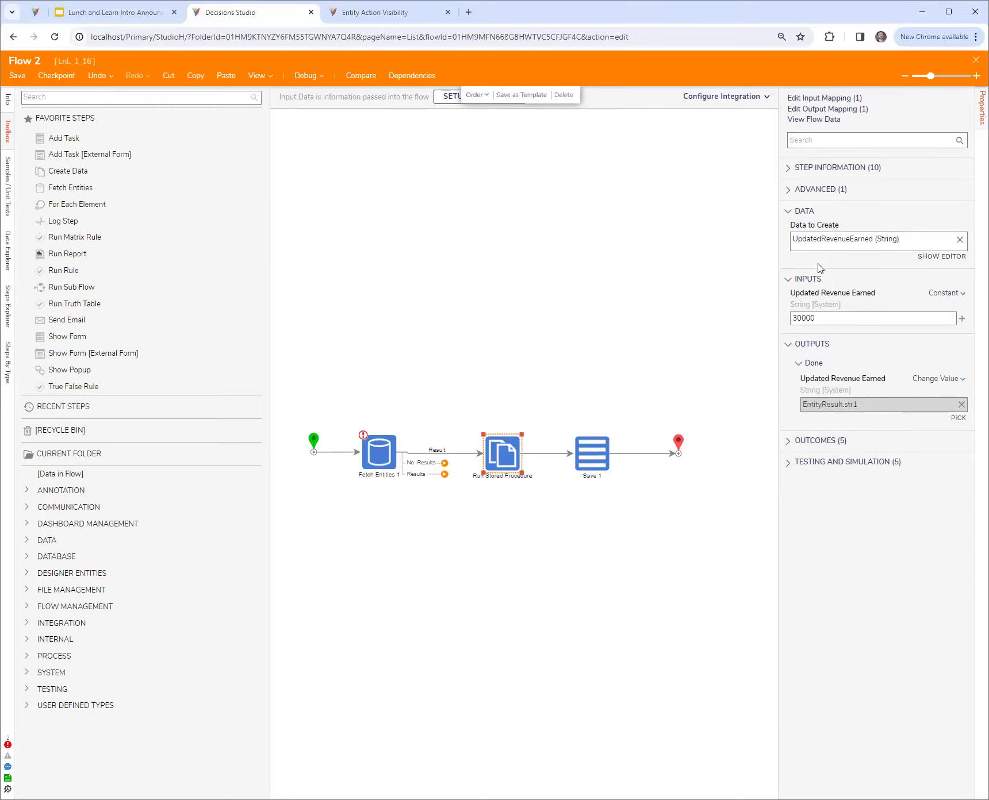
click(930, 380)
click(594, 452)
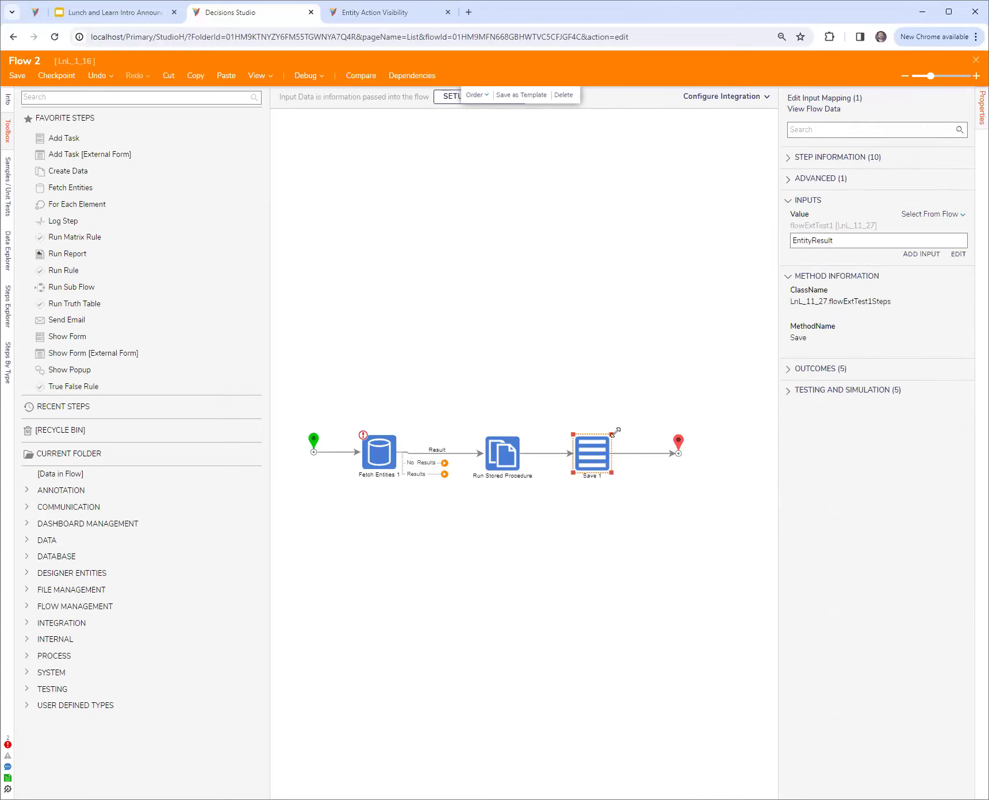
double_click(857, 242)
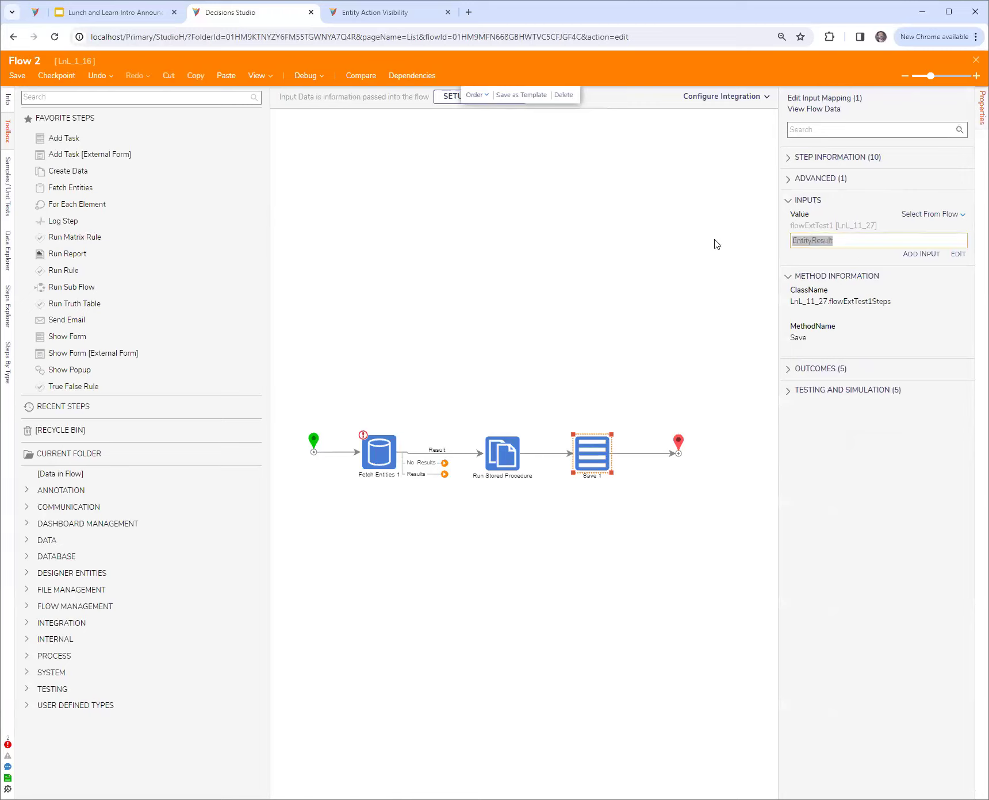
click(503, 461)
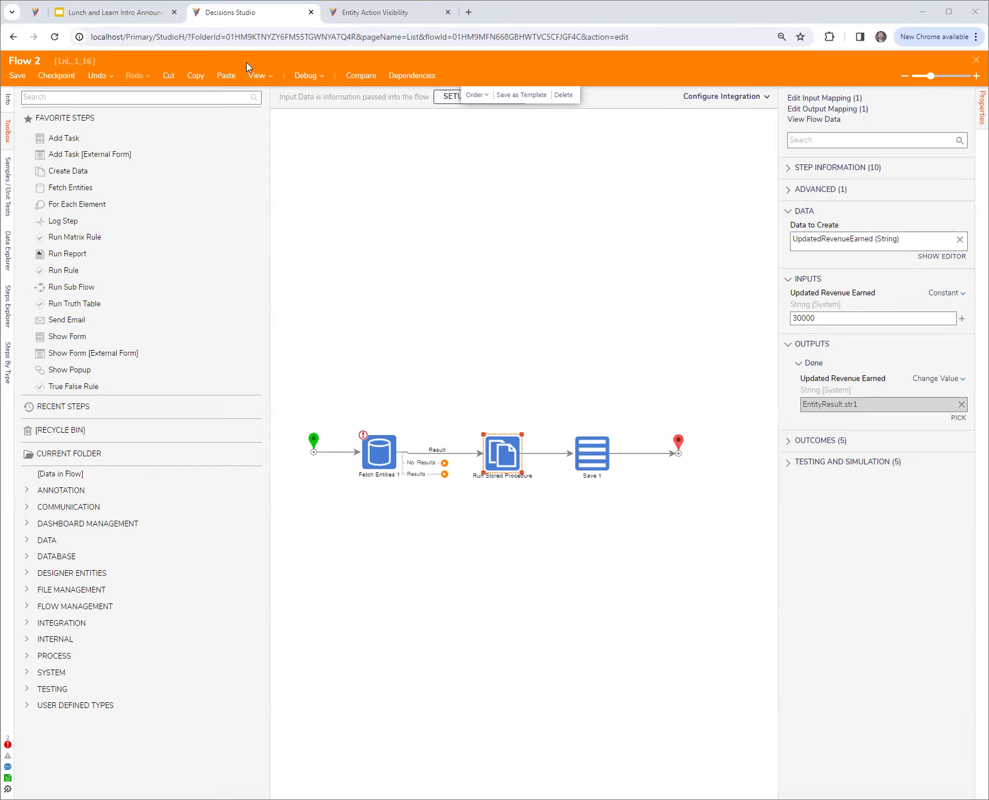
Find Setup Process Folder by searching for "setup" and add it above the existing row of steps
click(139, 98)
text(setup)
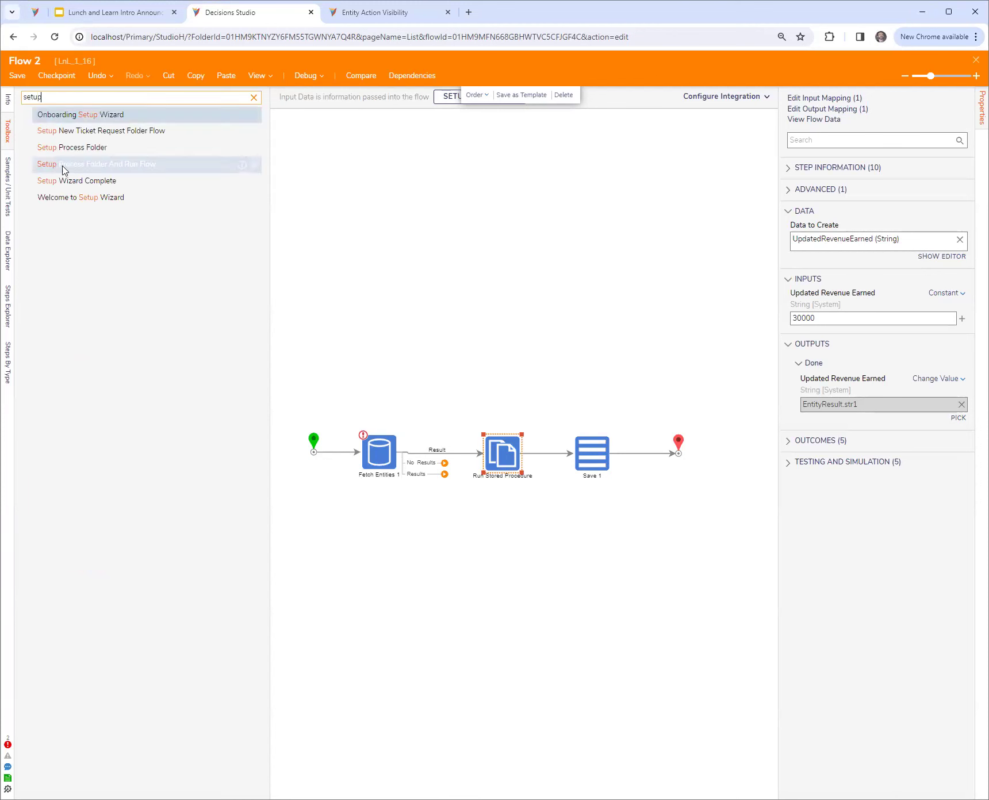
drag(66, 148, 472, 270)
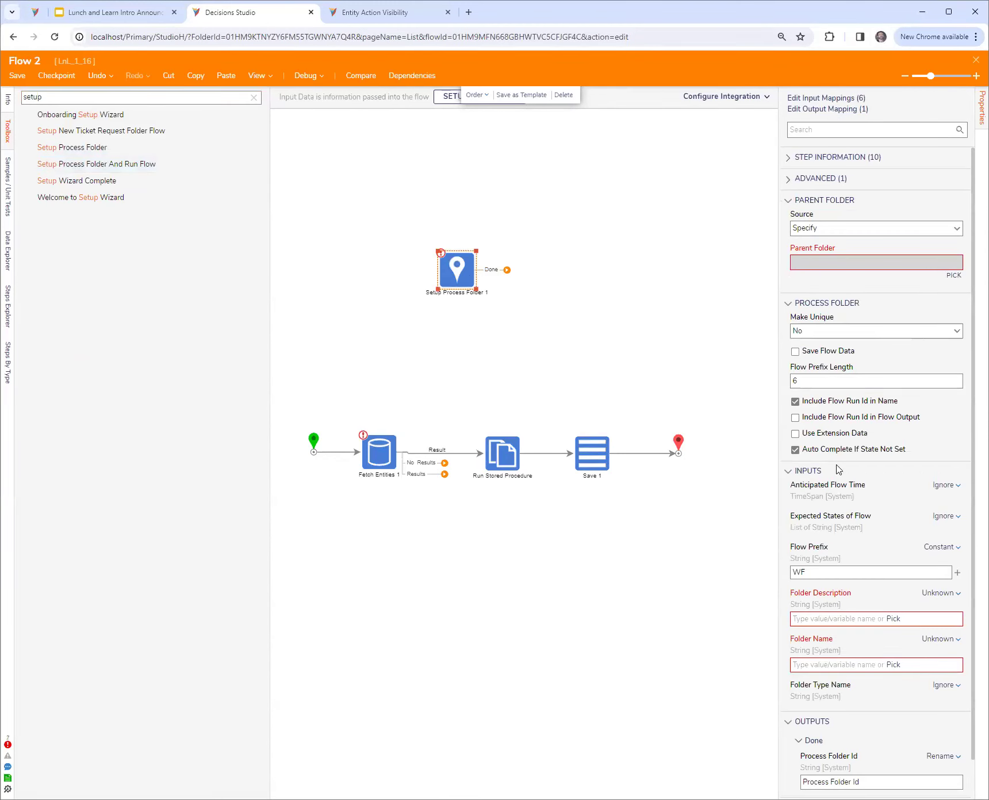
Enable Use Extension Data on Setup Process Folder 1 with type LnL_11_27.flowExtTest1, and set the Extension Data input to Build Data
click(839, 435)
click(957, 464)
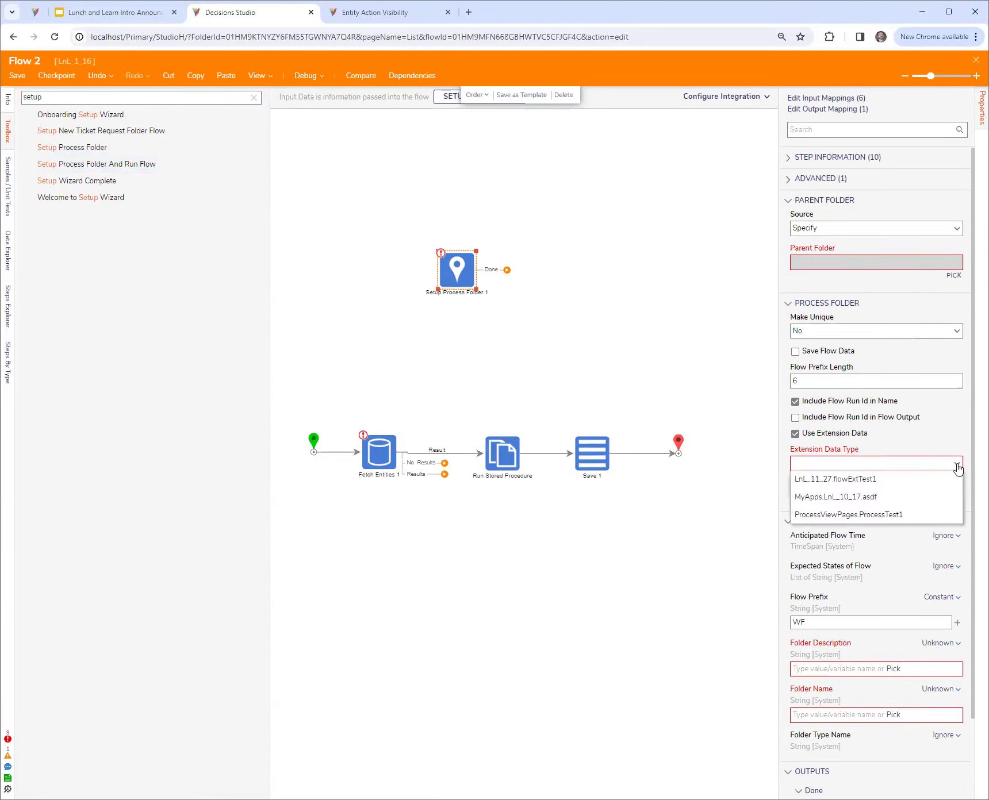
click(873, 477)
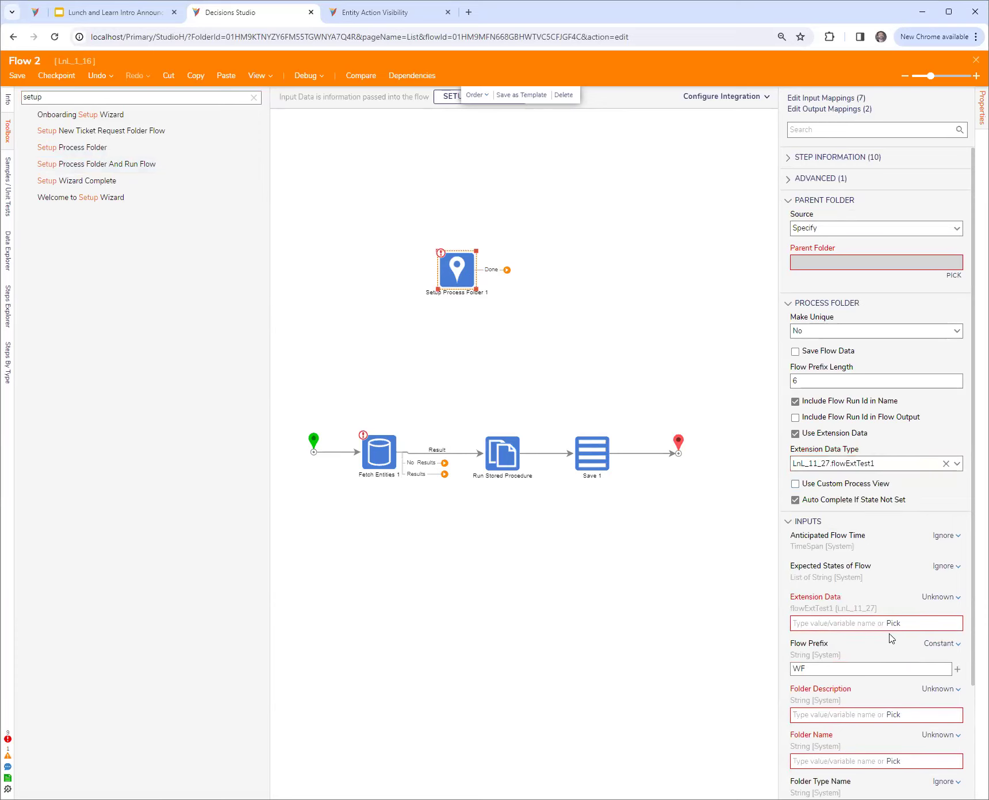
click(941, 597)
click(874, 589)
scroll(815, 610, down, 3)
scroll(809, 429, down, 2)
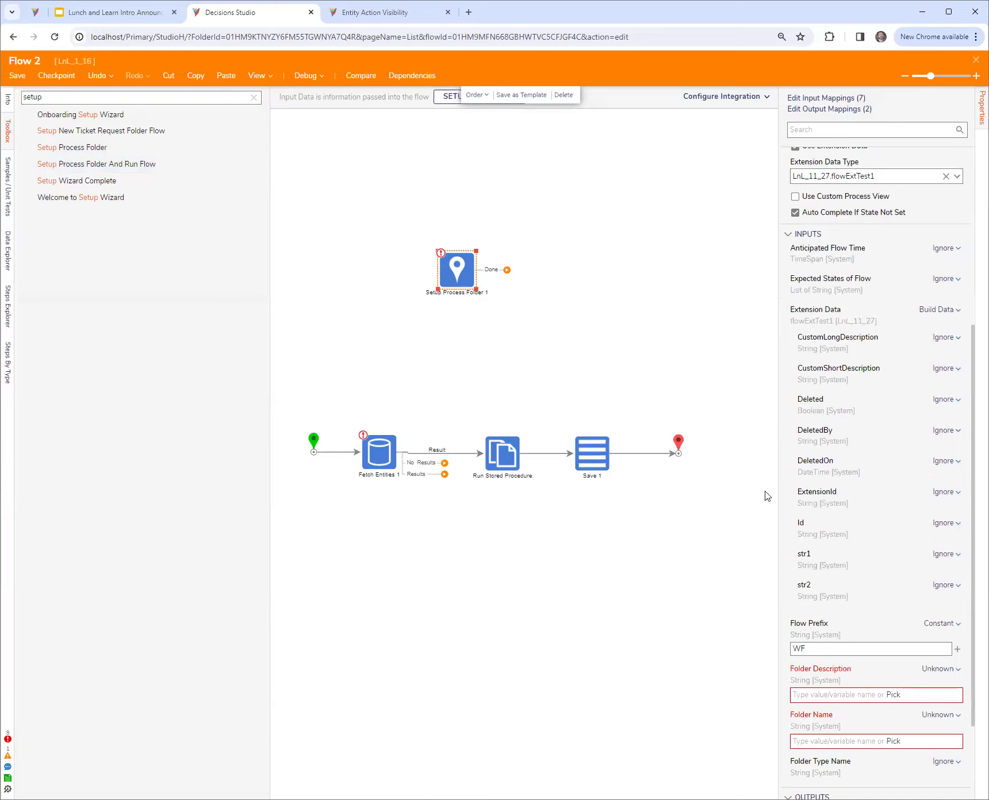
drag(778, 515, 755, 515)
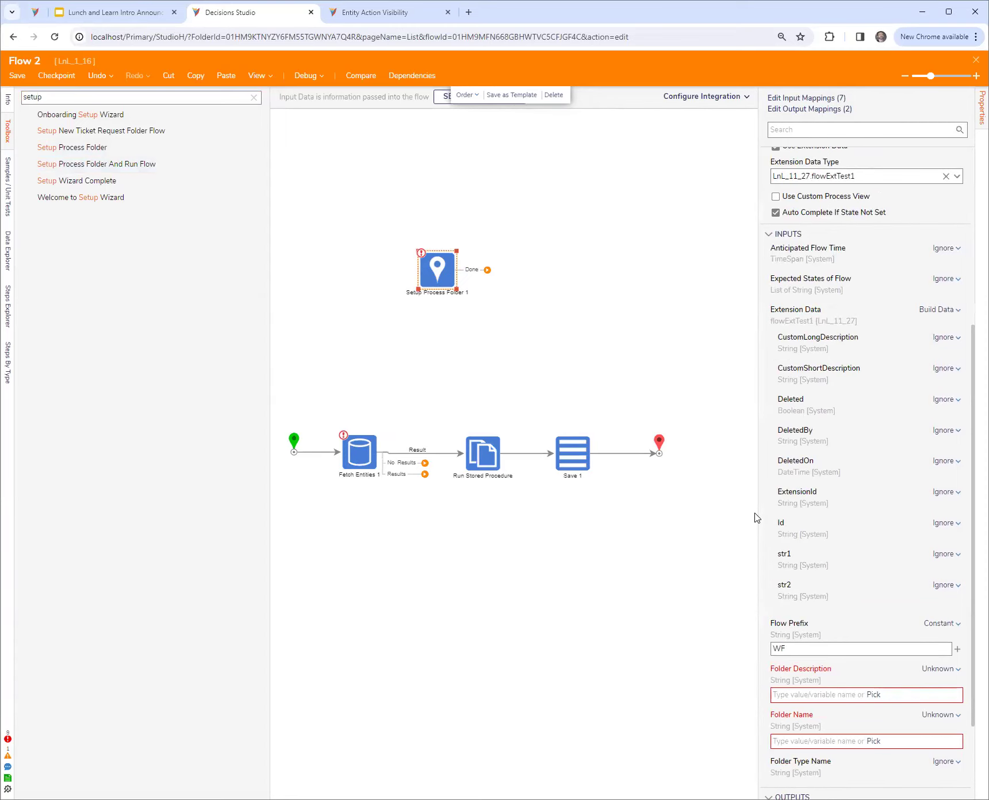
Examine the Process Folder Id output of Setup Process Folder 1 and move the step closer above Fetch Entities 1
scroll(894, 586, down, 2)
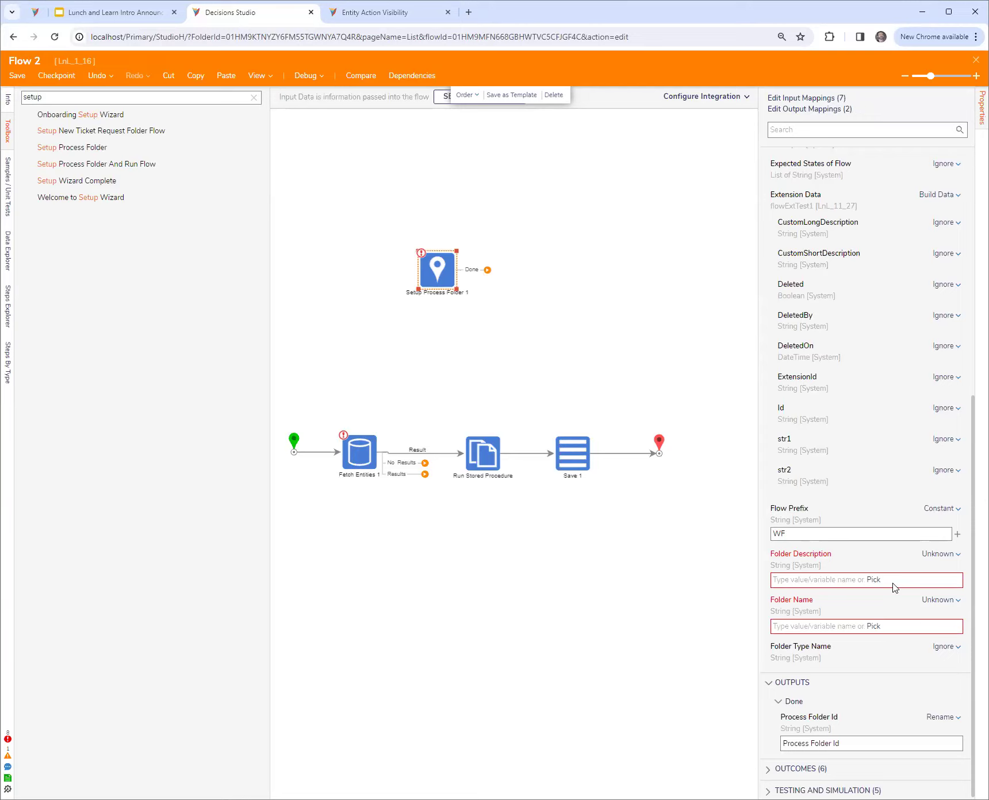
triple_click(856, 743)
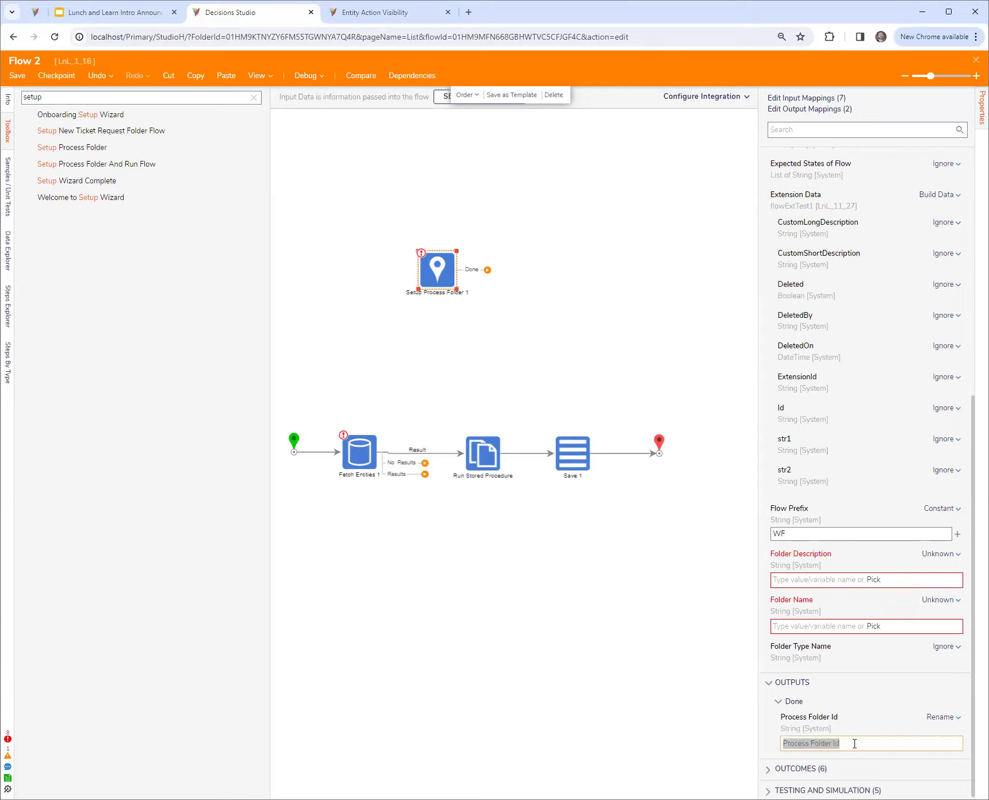
drag(855, 744, 750, 746)
drag(433, 275, 390, 307)
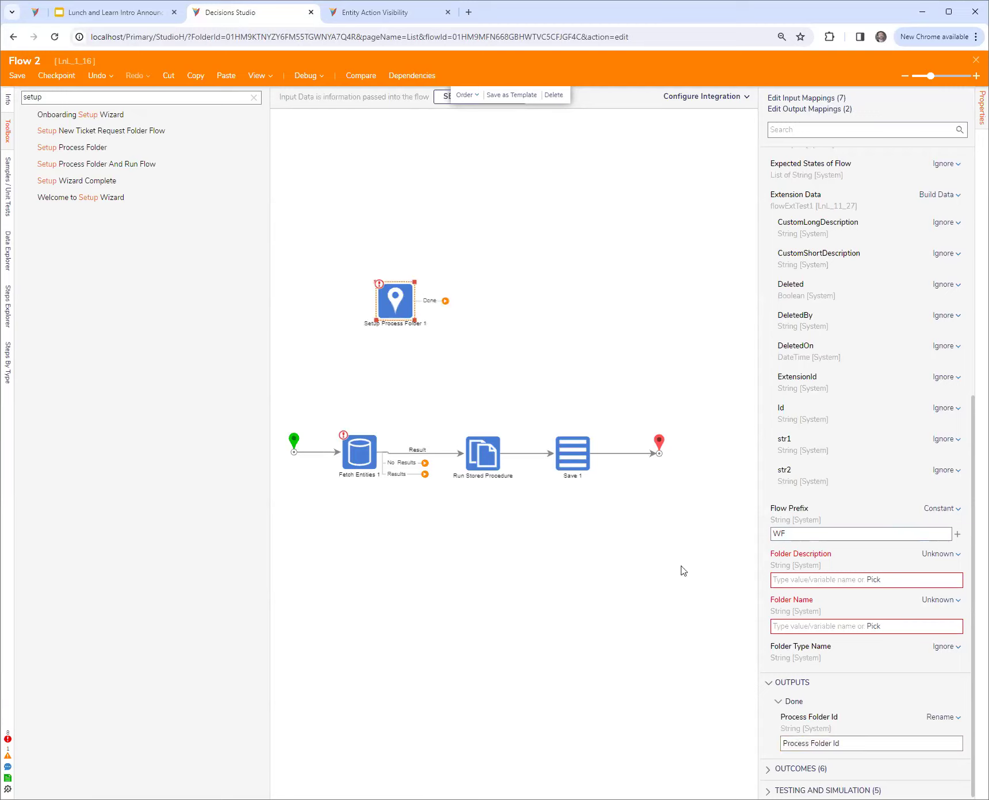
triple_click(861, 742)
click(907, 741)
scroll(854, 714, down, 1)
drag(858, 740, 736, 745)
click(739, 745)
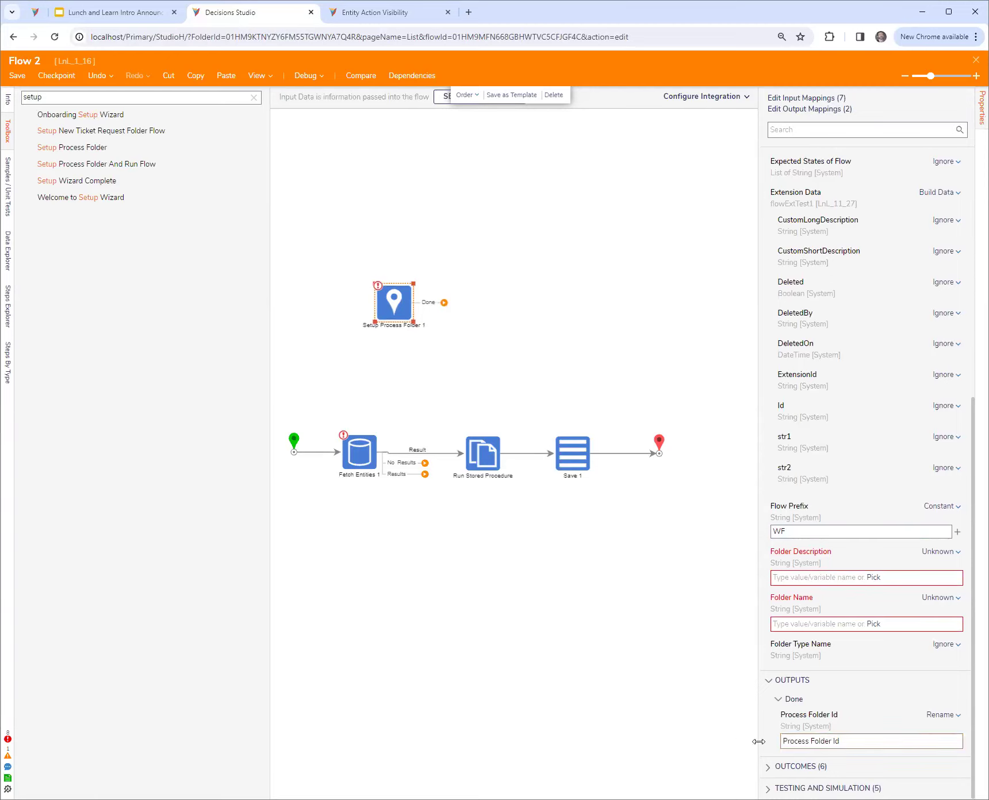
drag(388, 311, 394, 335)
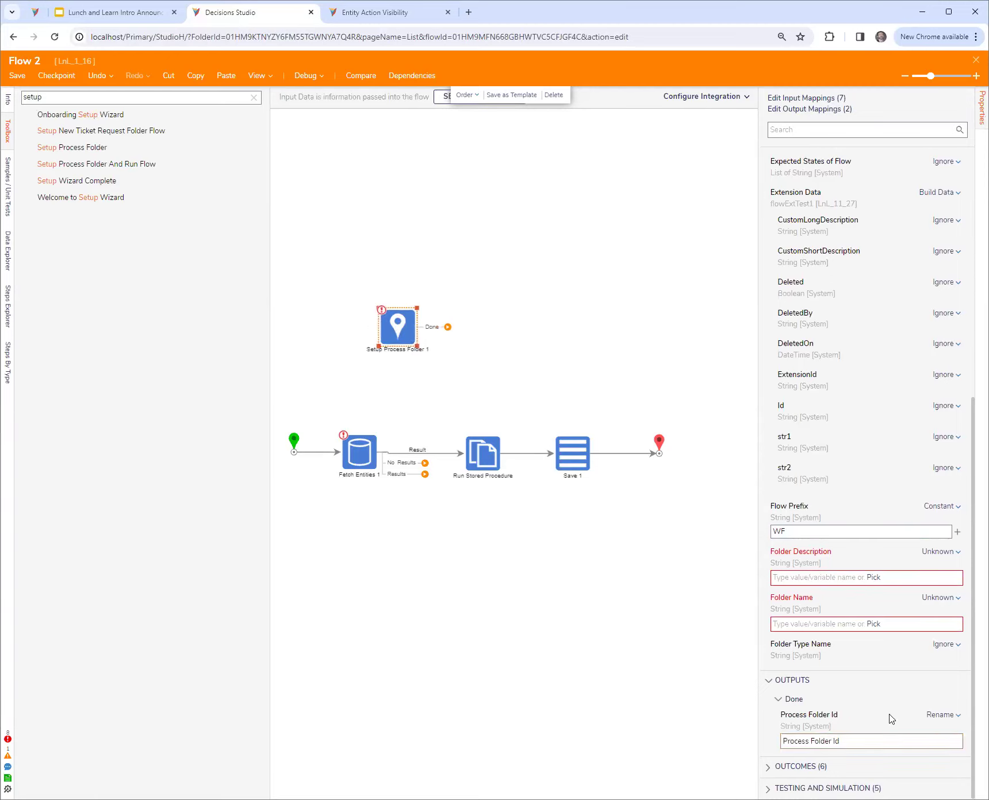
triple_click(863, 743)
click(863, 743)
click(579, 463)
click(444, 505)
drag(310, 407, 806, 536)
click(739, 557)
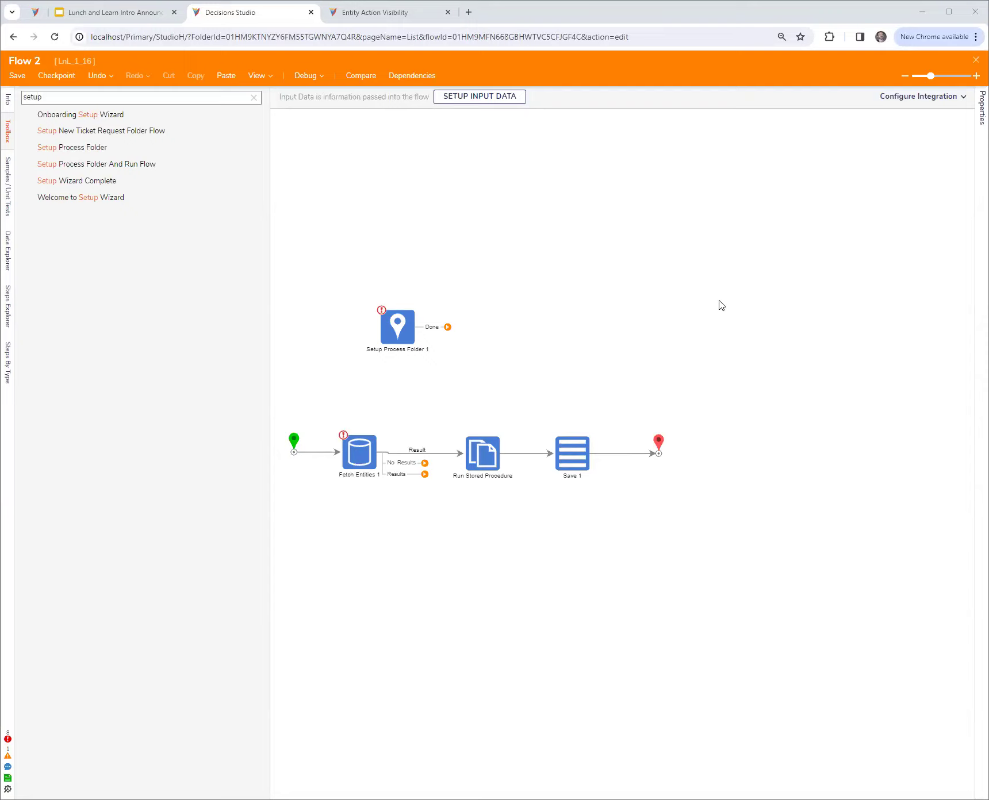
Close the Flow 2 designer and return to the LnL_1_16 folder
click(976, 59)
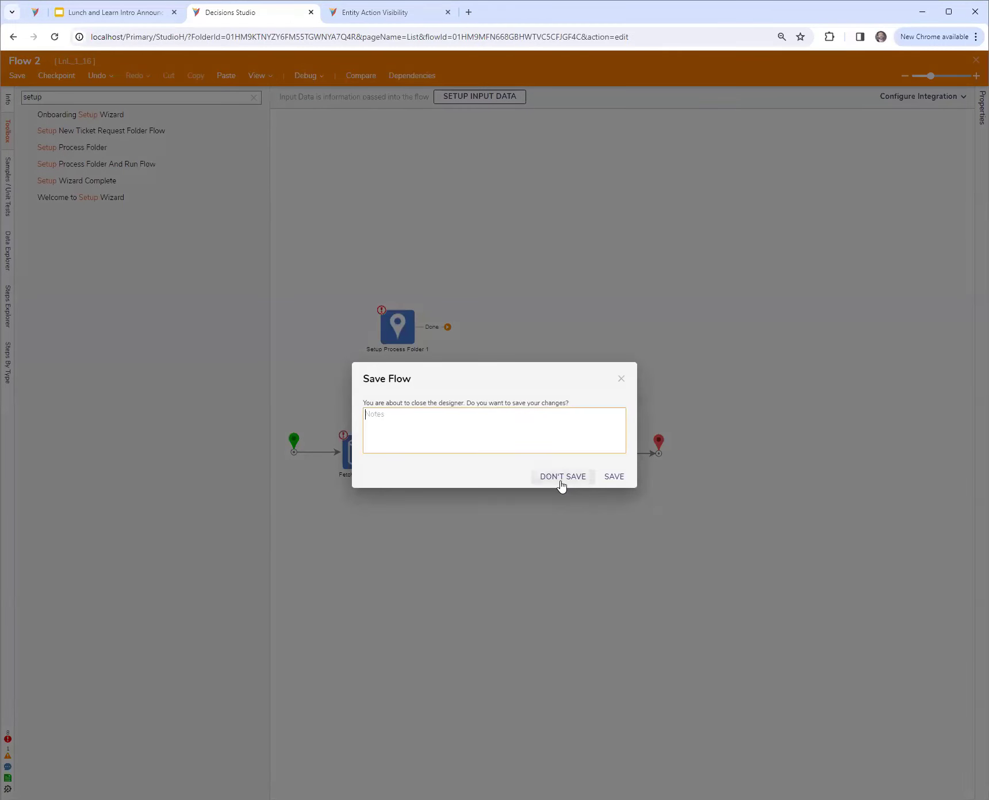
click(561, 481)
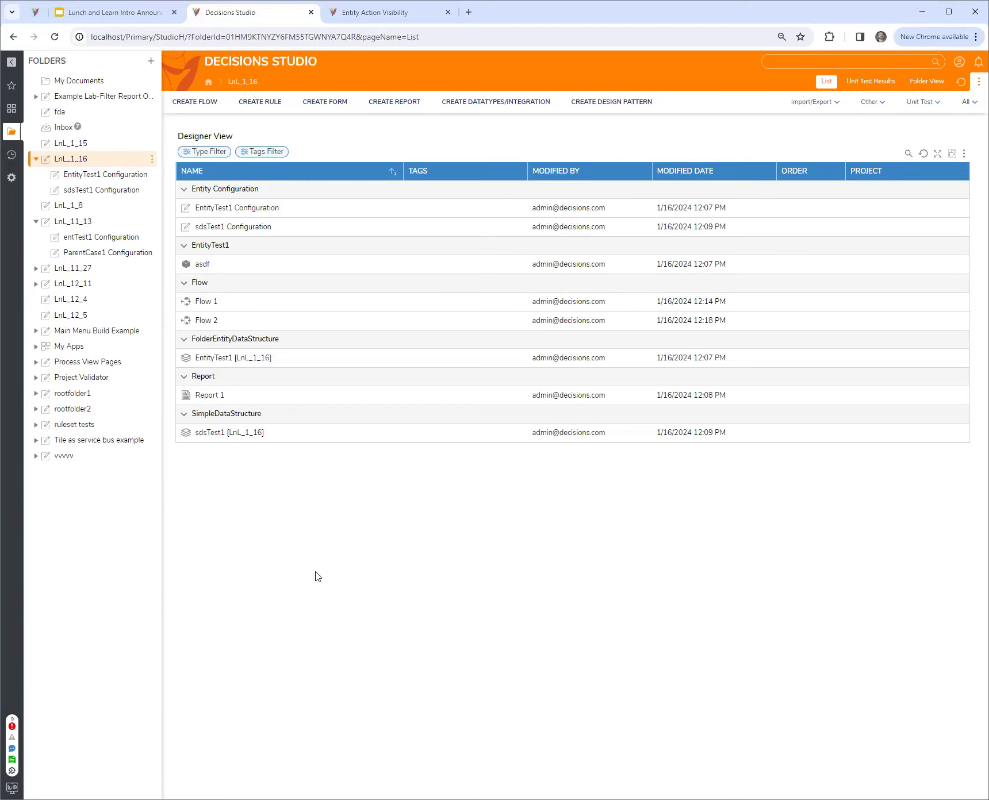
Start a new Case Entity from the user defined types in the LnL_1_16 folder
right_click(84, 161)
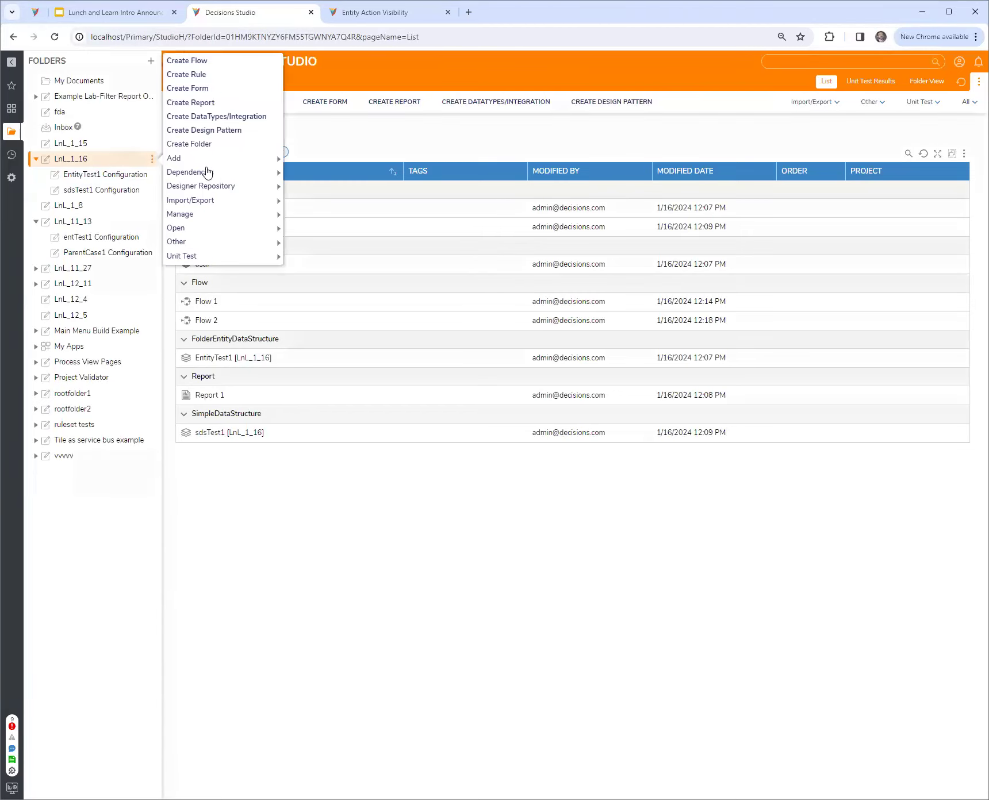
click(223, 117)
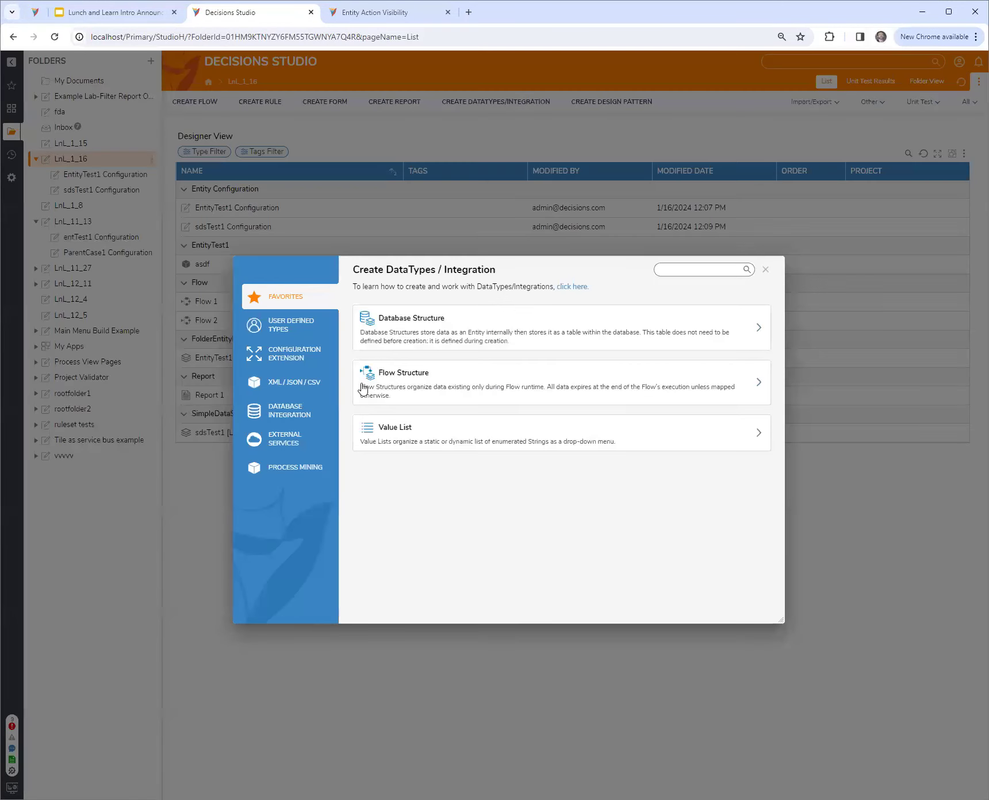
click(285, 325)
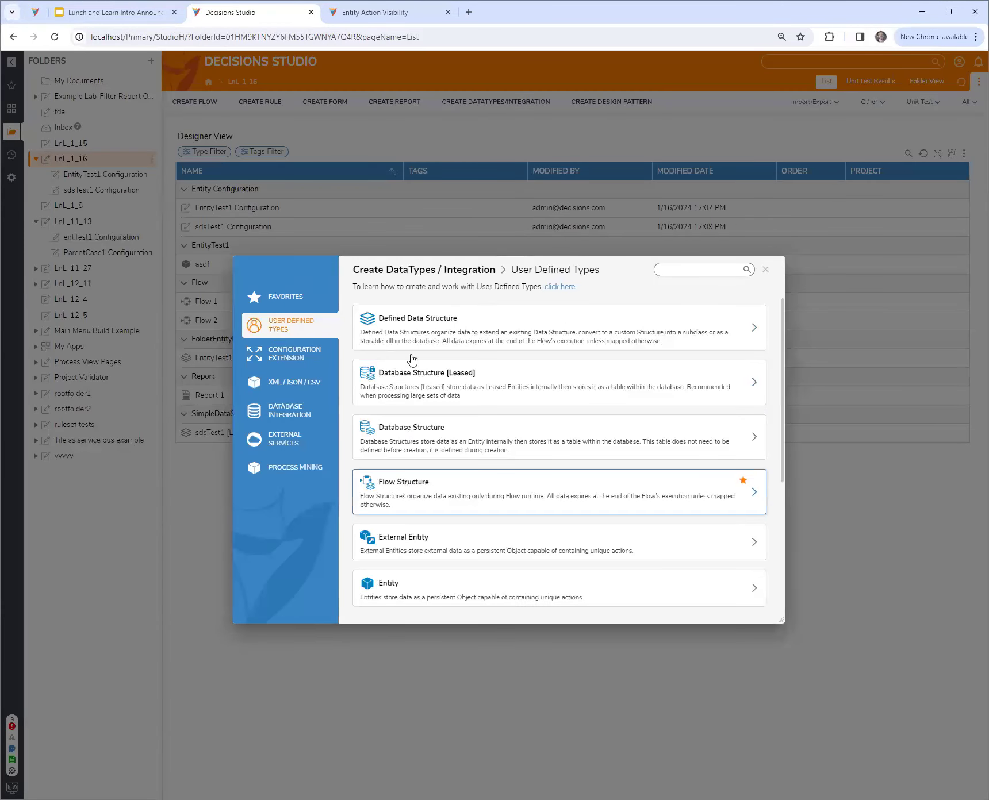
scroll(416, 566, down, 4)
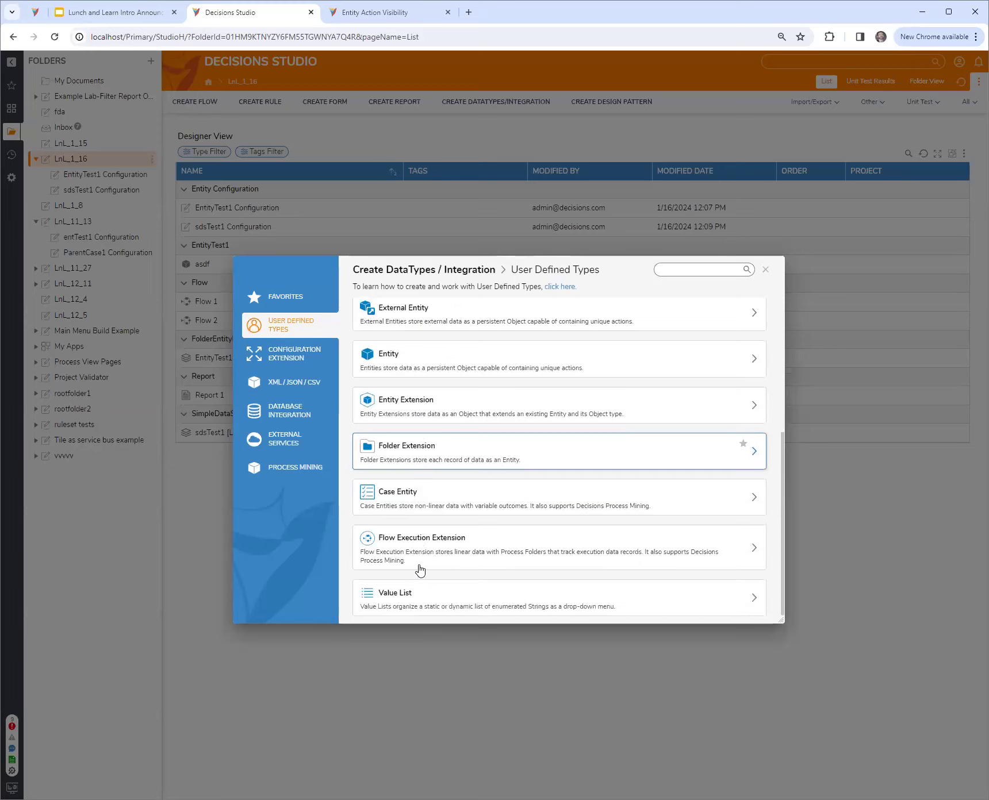
click(462, 497)
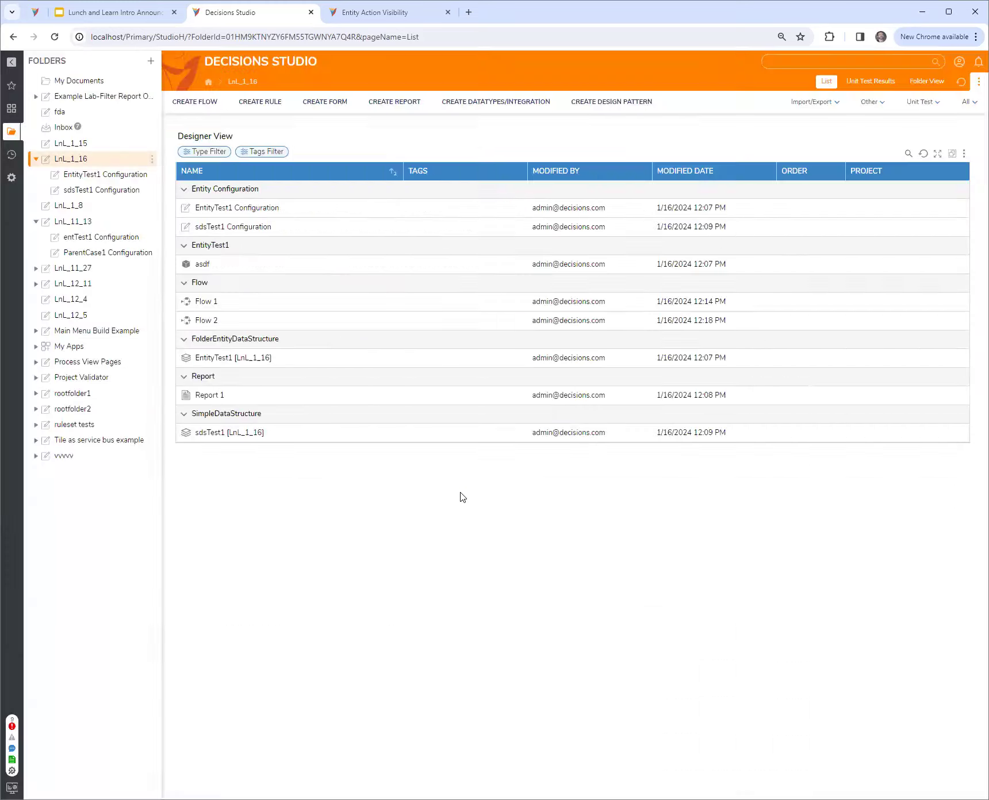
Name the case entity caseTest1_16, add a String field named str1, and save the structure
text(casde)
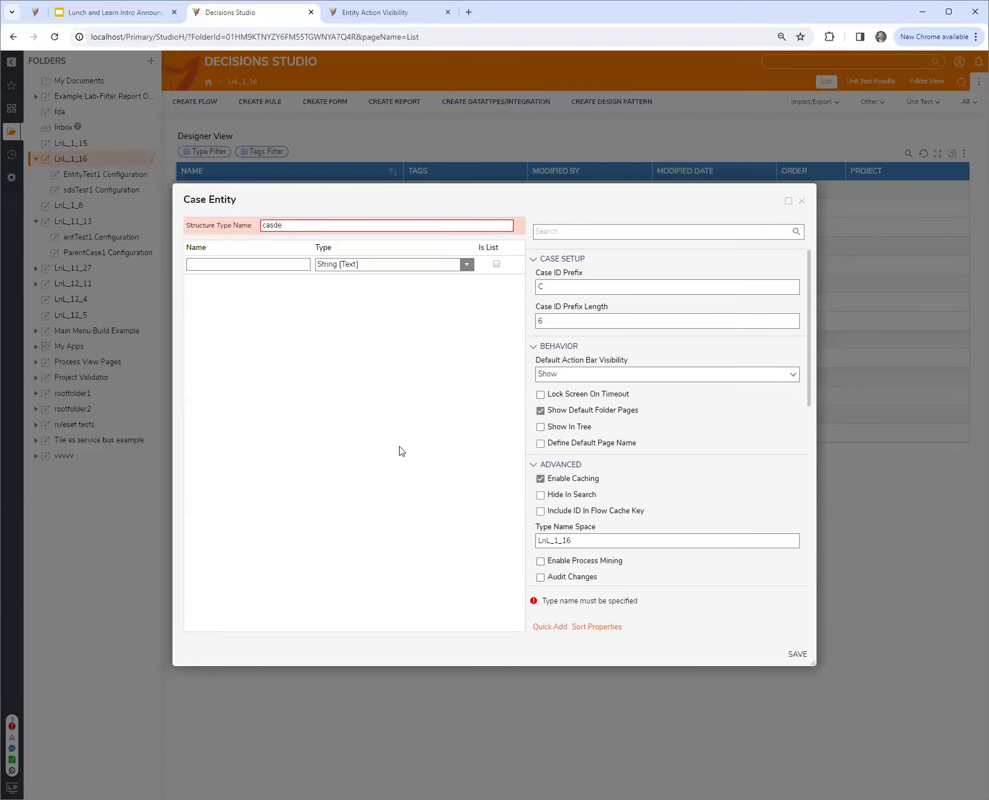
key(BackSpace)
key(BackSpace)
text(eTest)
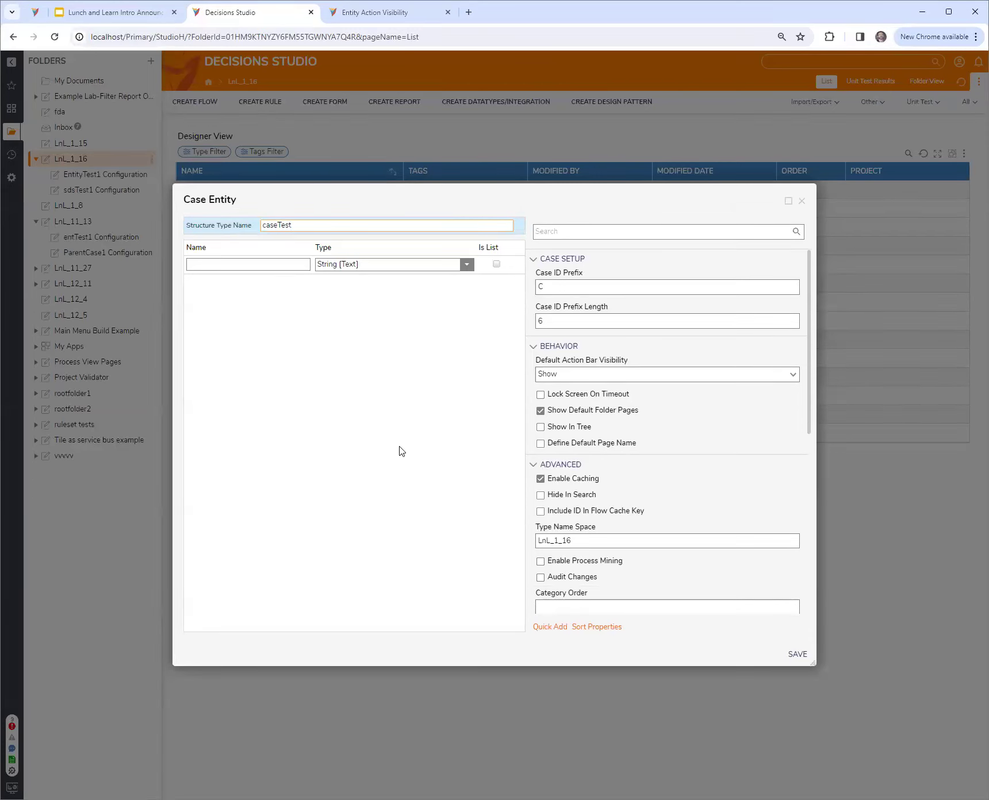
text(1_16)
click(278, 264)
text(str1)
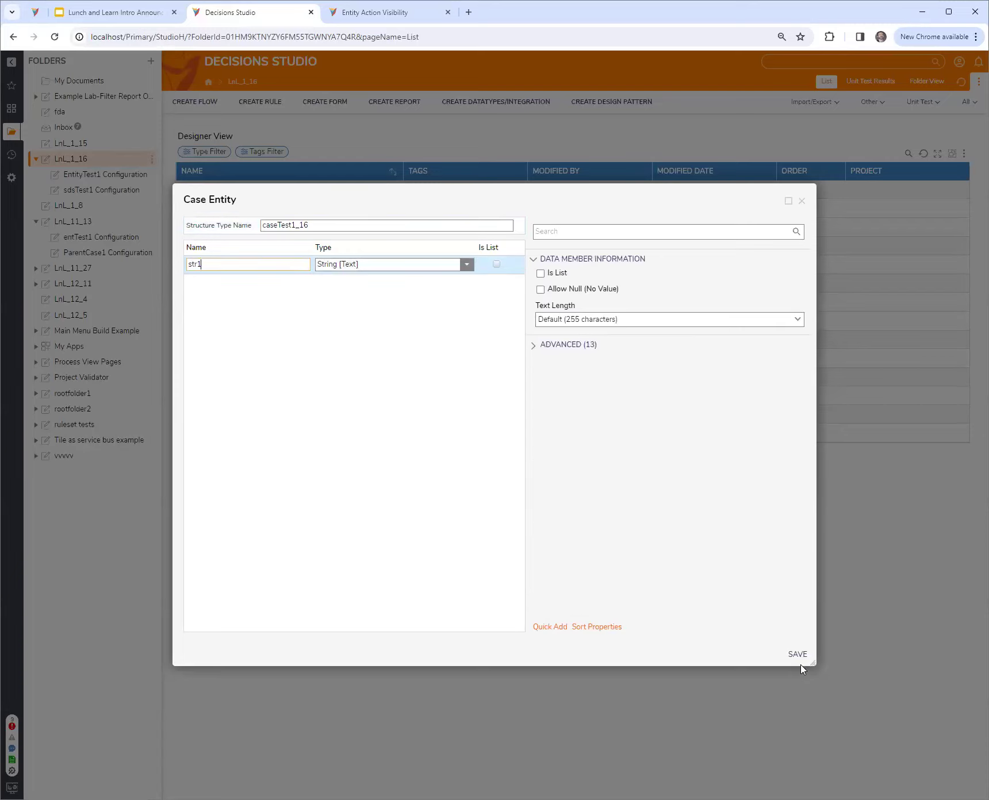
click(798, 655)
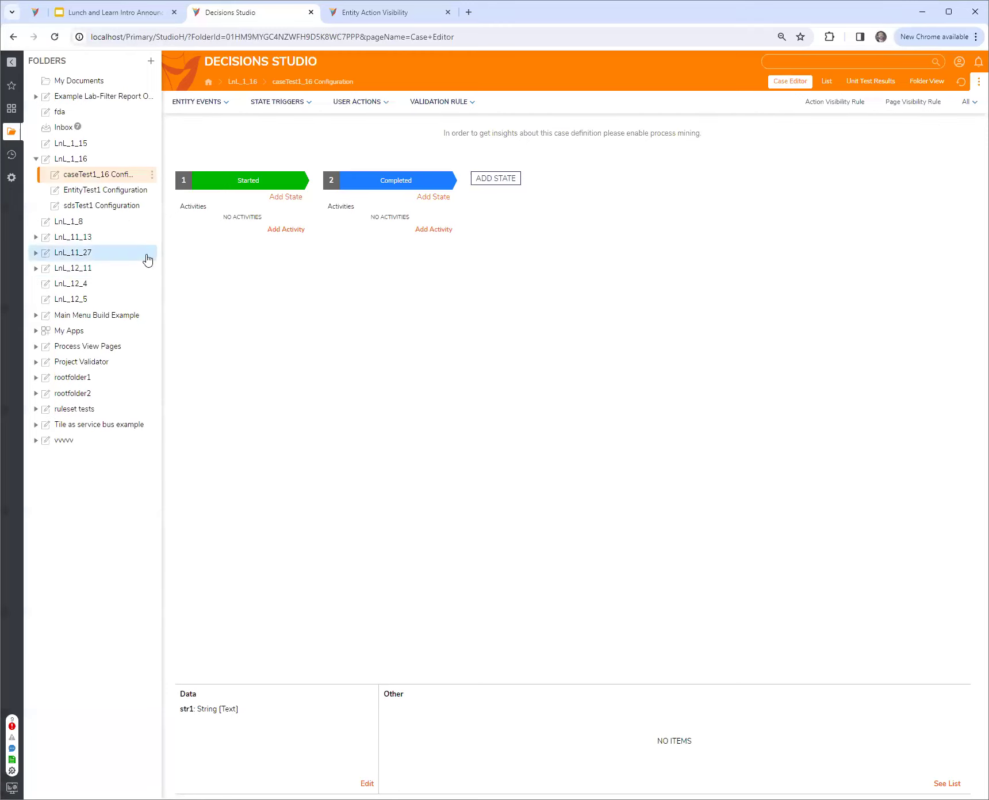
Return to the LnL_1_16 folder and check which case types can be added to it
click(83, 159)
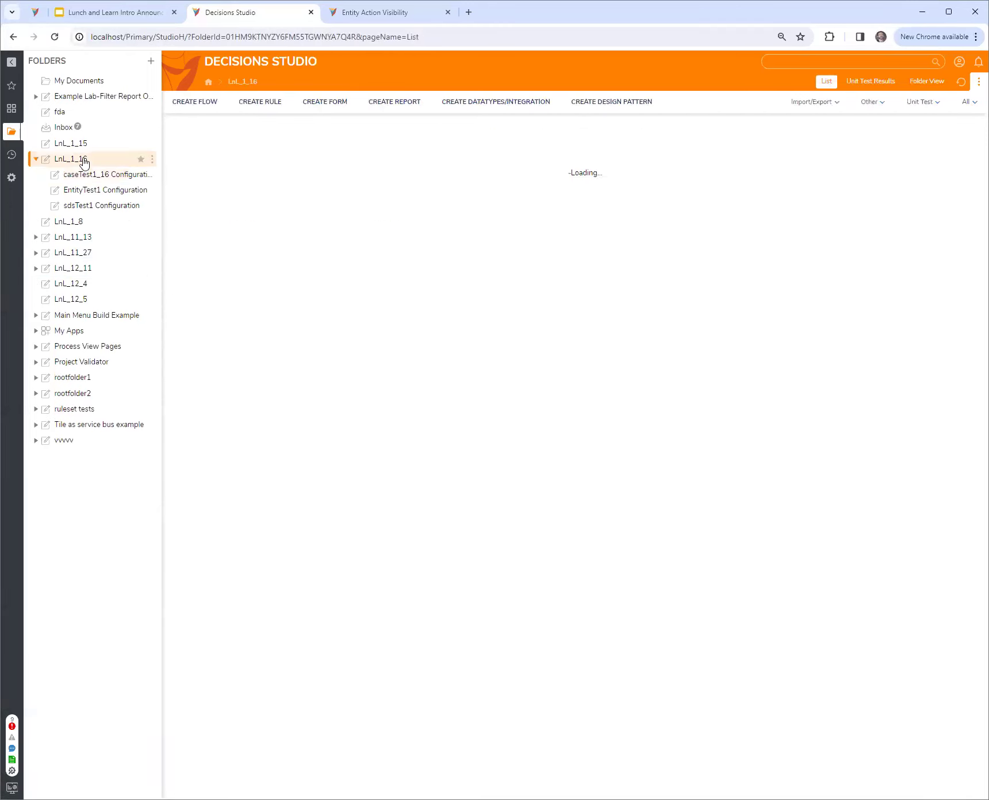
click(152, 159)
mouse_move(175, 158)
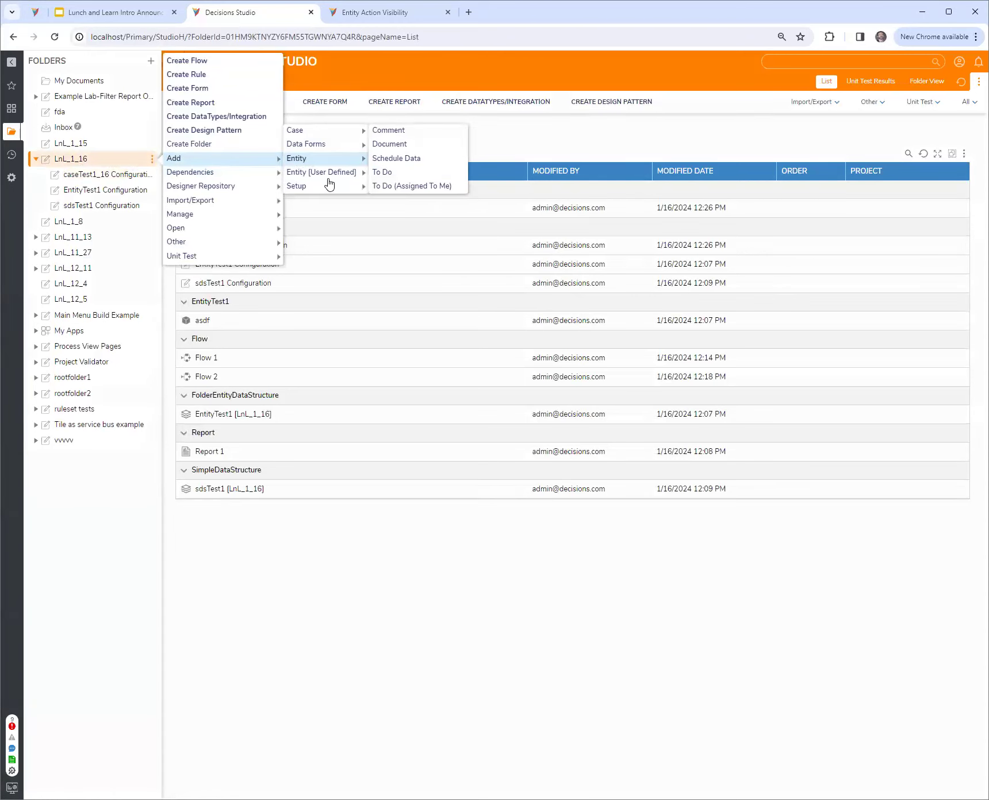
mouse_move(311, 130)
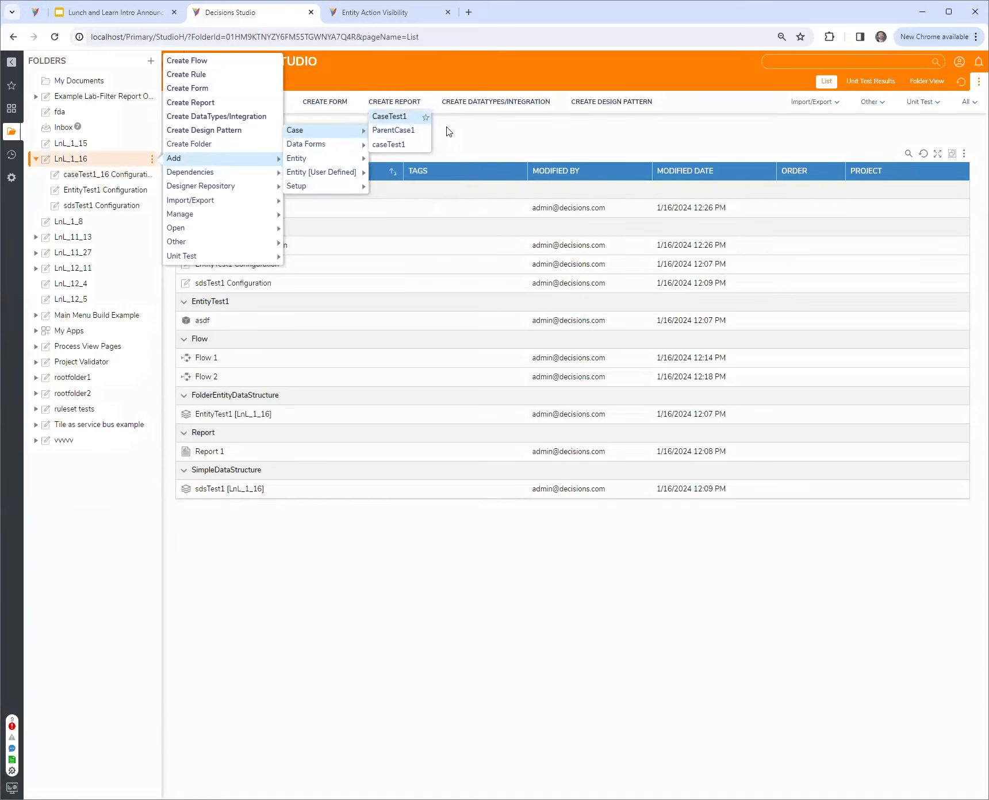
click(543, 142)
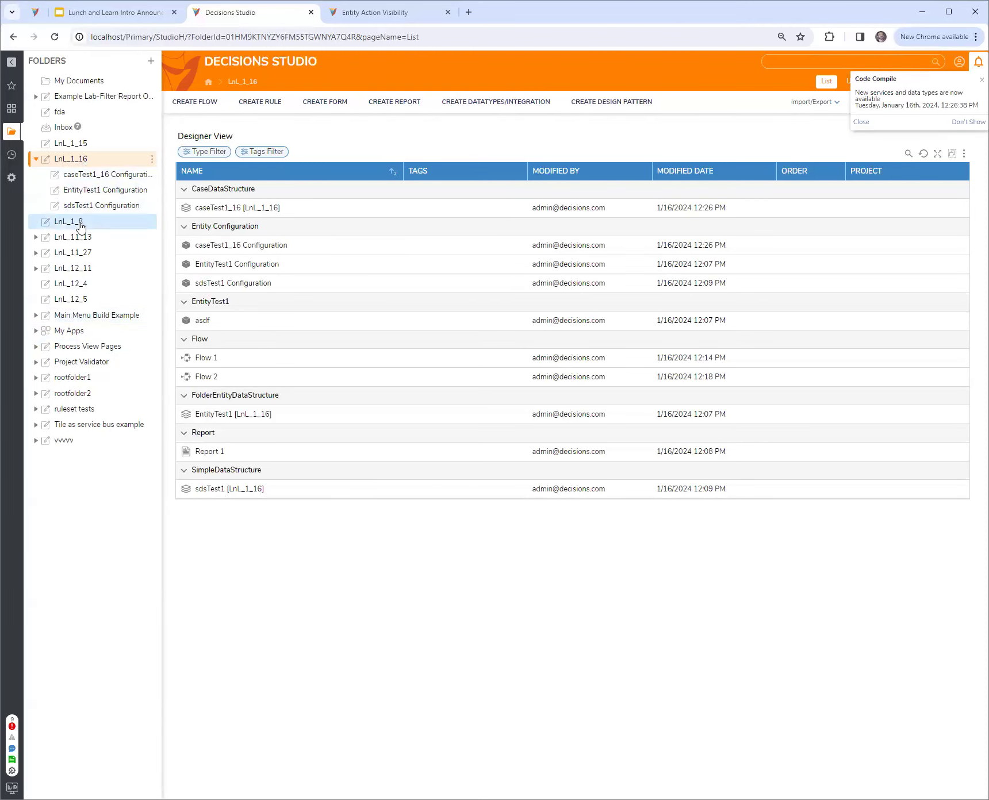
Examine the action settings in the caseTest1_16 data structure definition and close it without saving
right_click(246, 211)
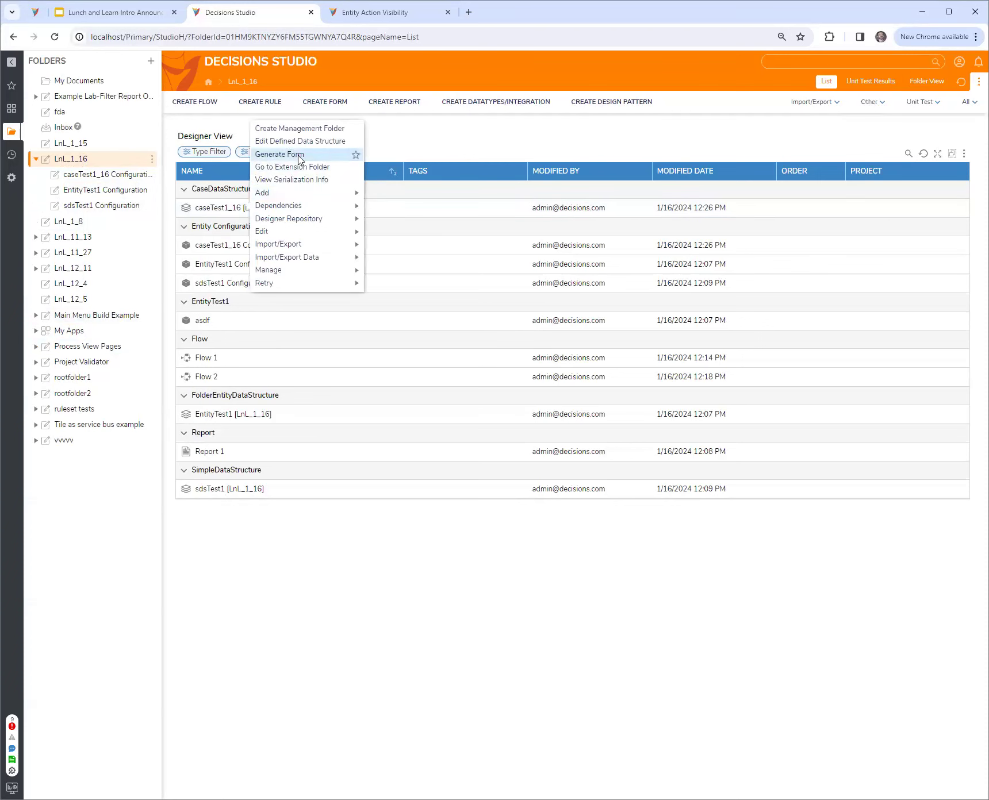
click(288, 138)
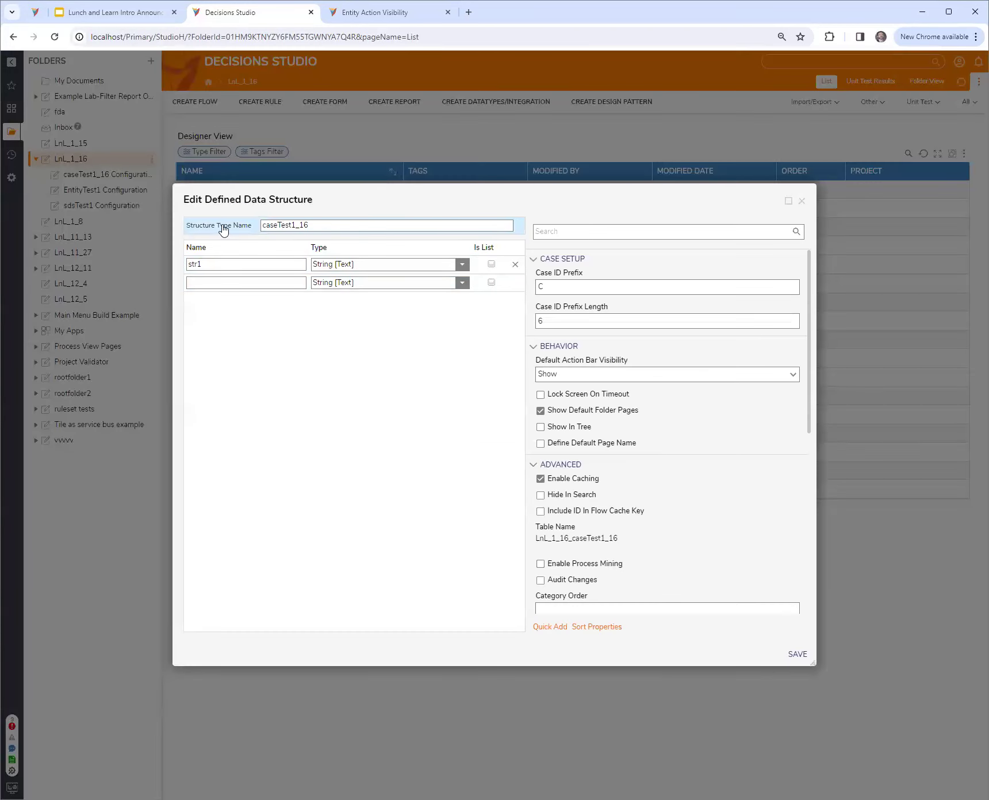
scroll(631, 522, down, 2)
scroll(626, 518, down, 4)
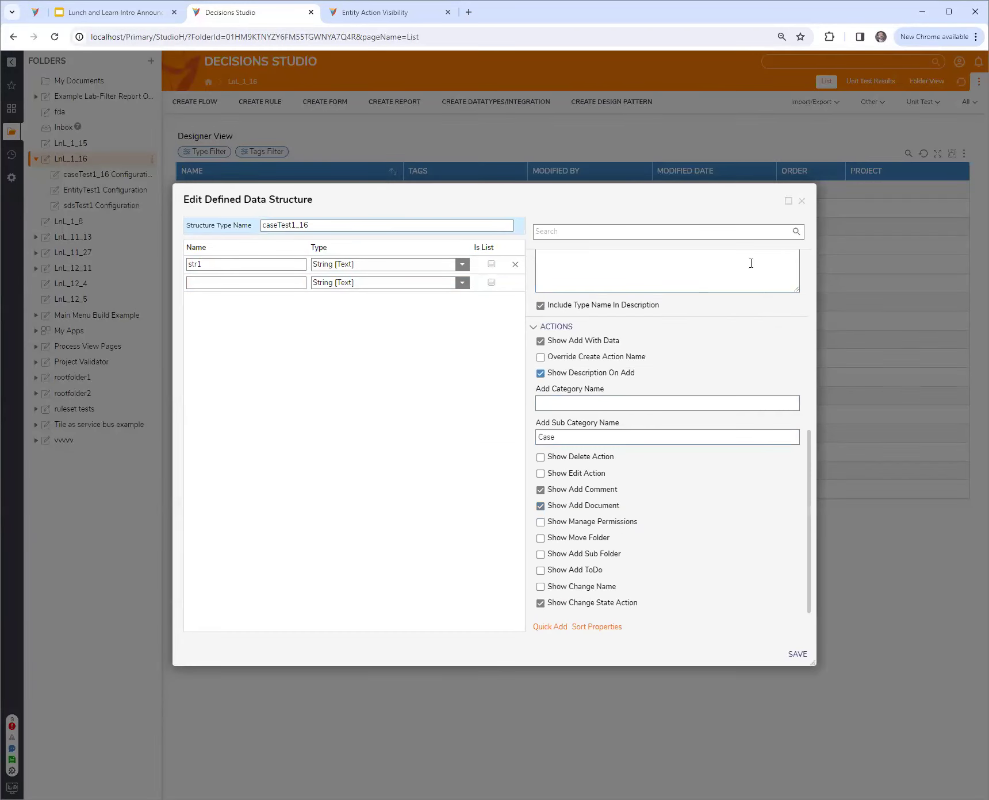
click(805, 204)
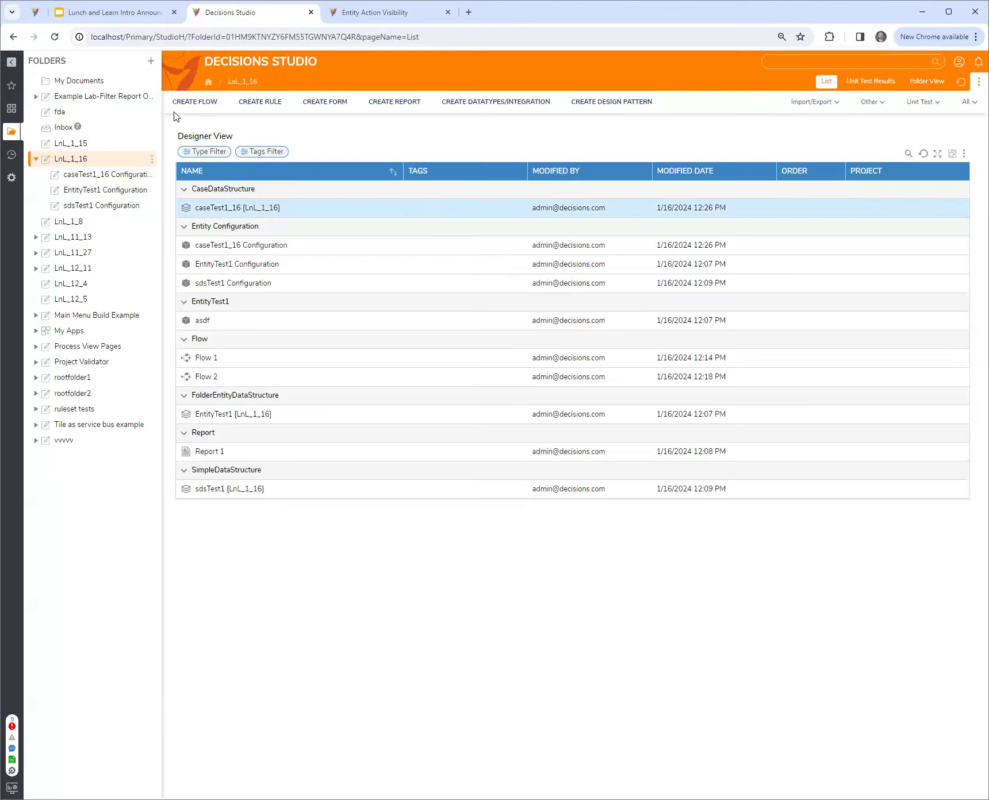
Add a caseTest1_16 case named "first case" with str1 set to "asdf" to LnL_1_16, and reopen it from the folder list
click(91, 161)
right_click(92, 163)
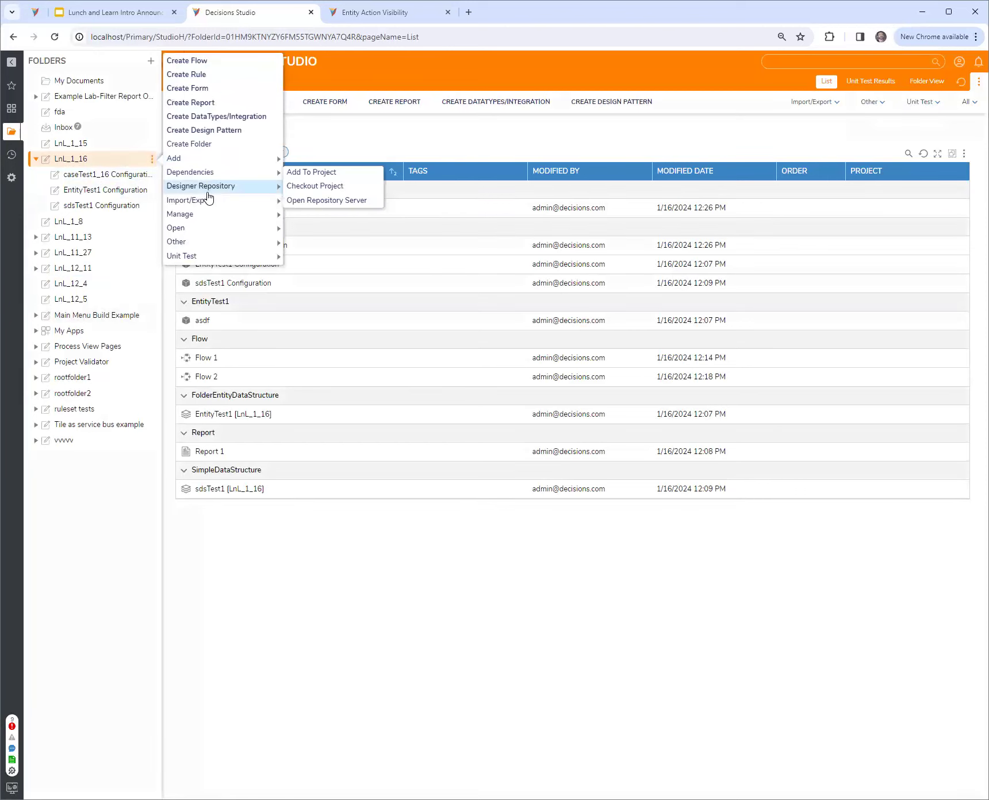
mouse_move(201, 163)
mouse_move(312, 135)
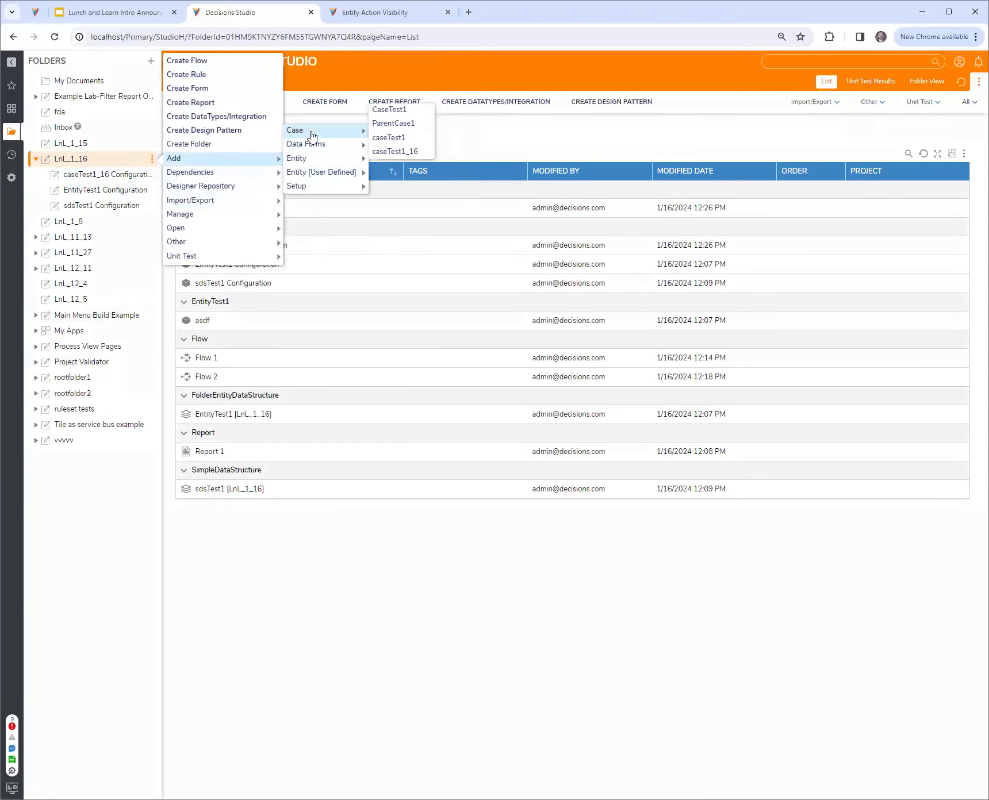
click(391, 151)
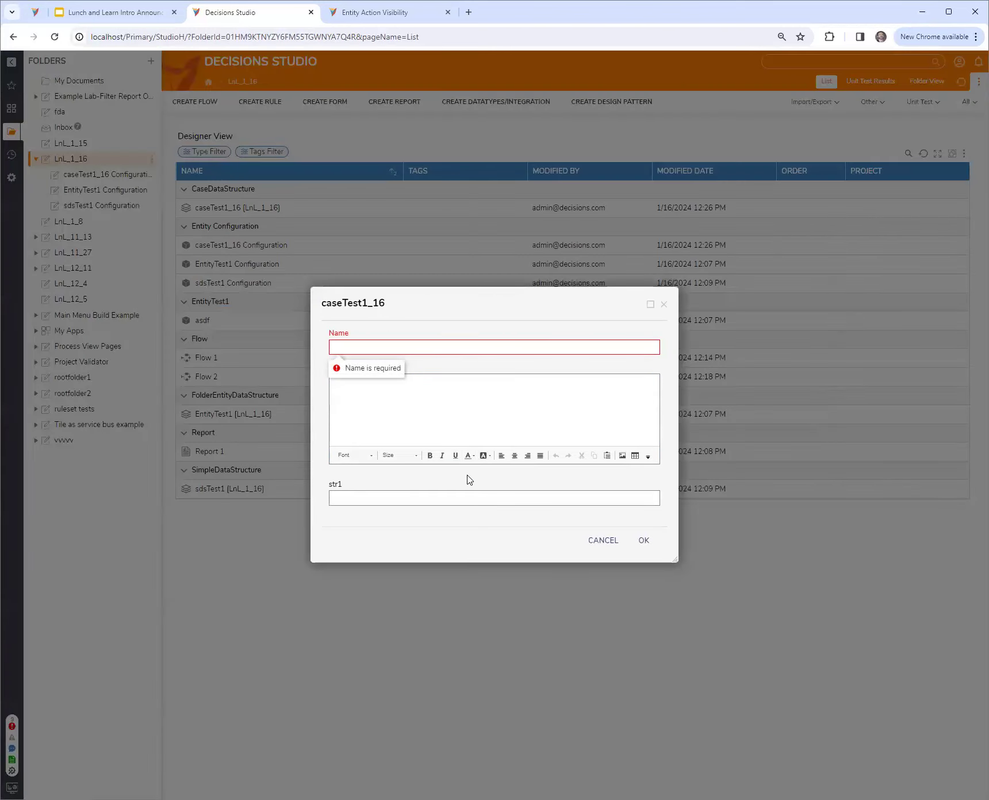
click(385, 348)
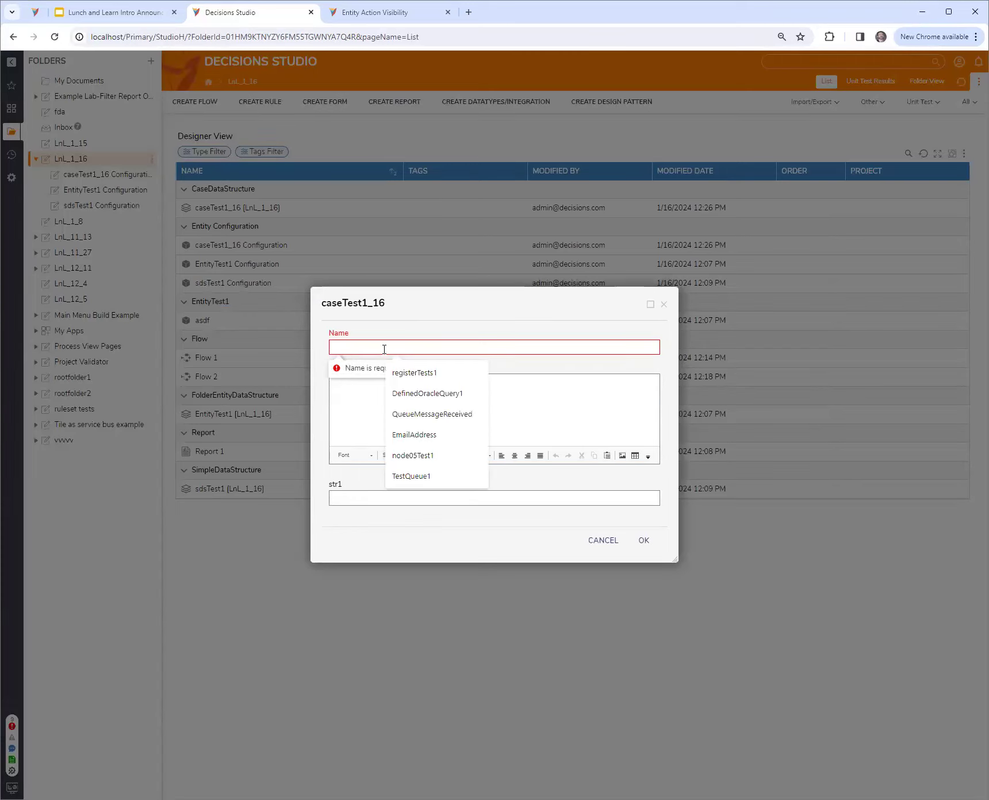
text(first case)
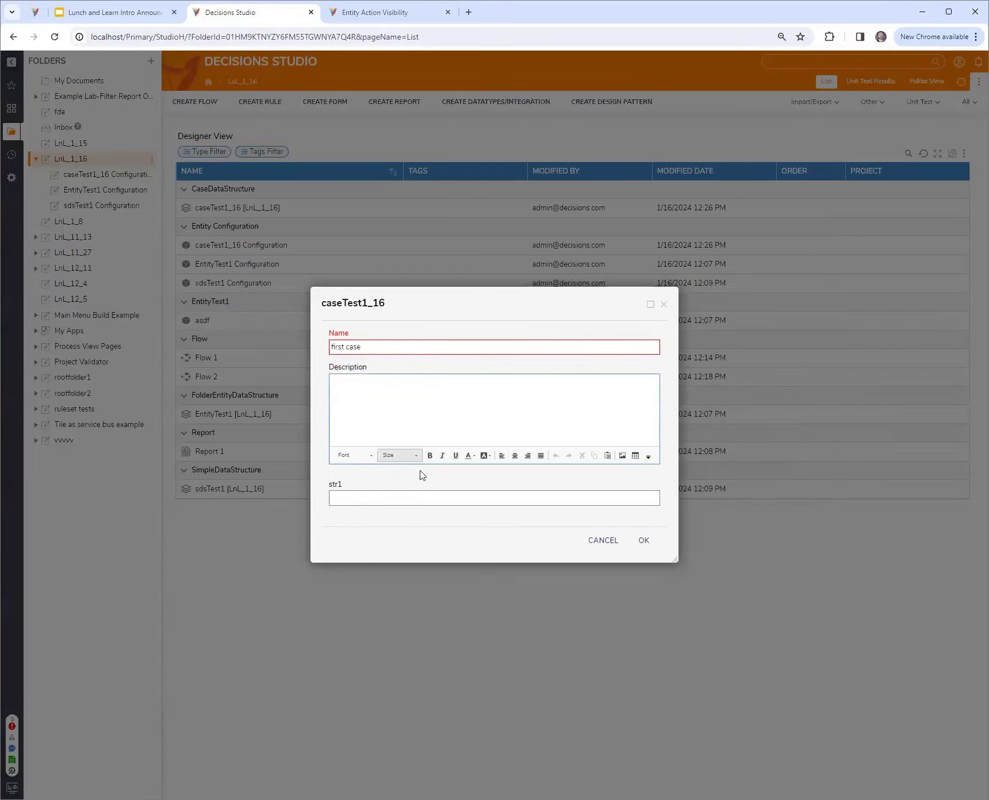
click(410, 498)
text(asdf)
click(642, 542)
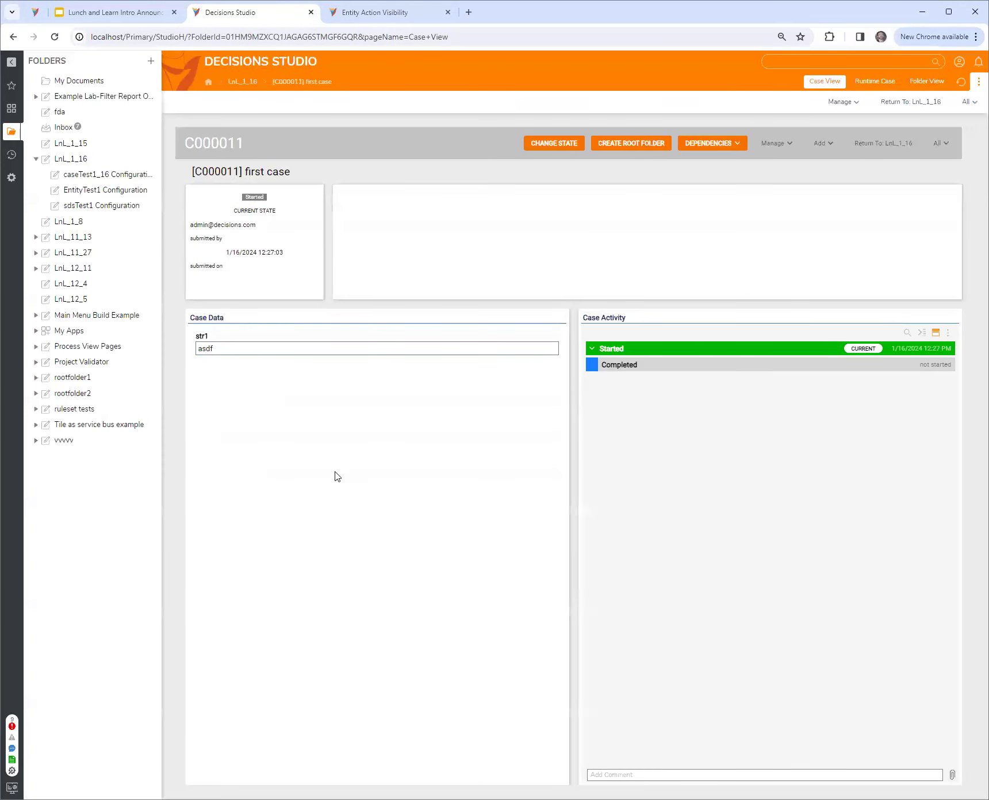
key(alt+Left)
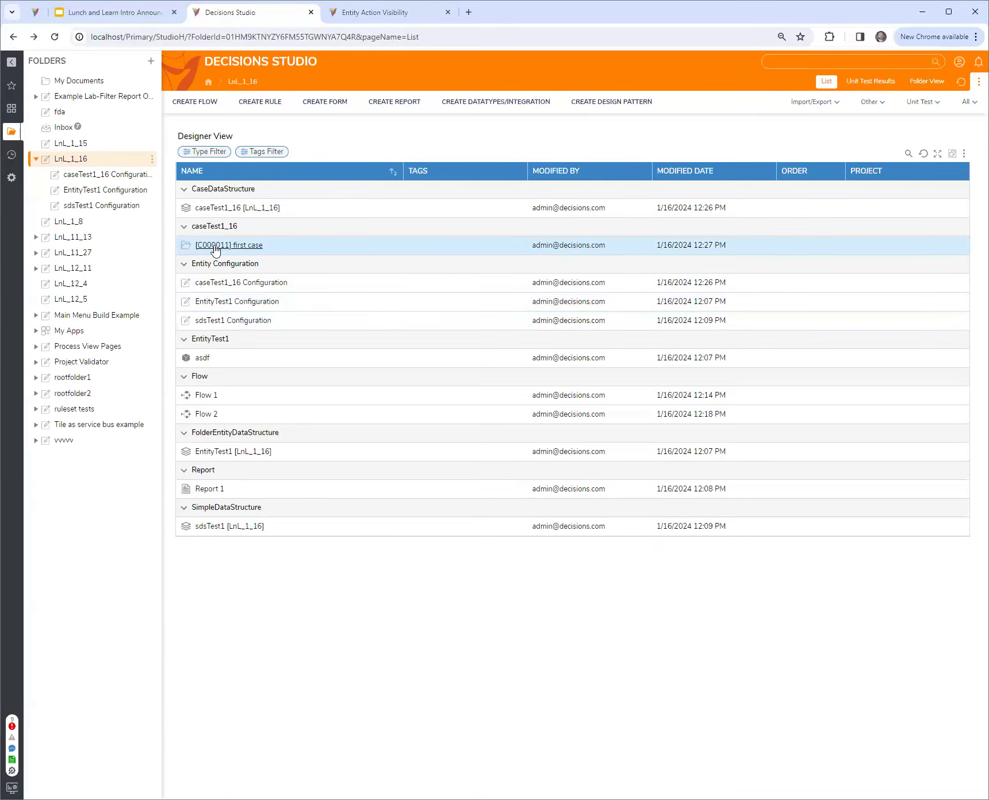
click(234, 246)
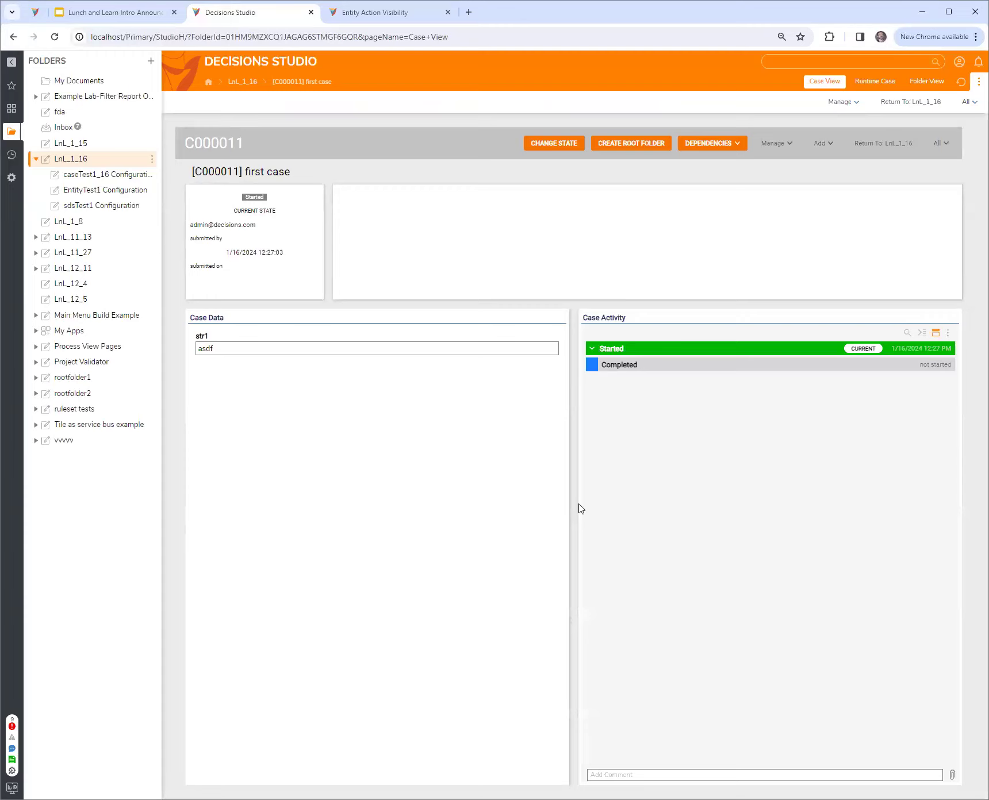
Create a new page named Page 1 in the caseTest1_16 Configuration folder
click(104, 179)
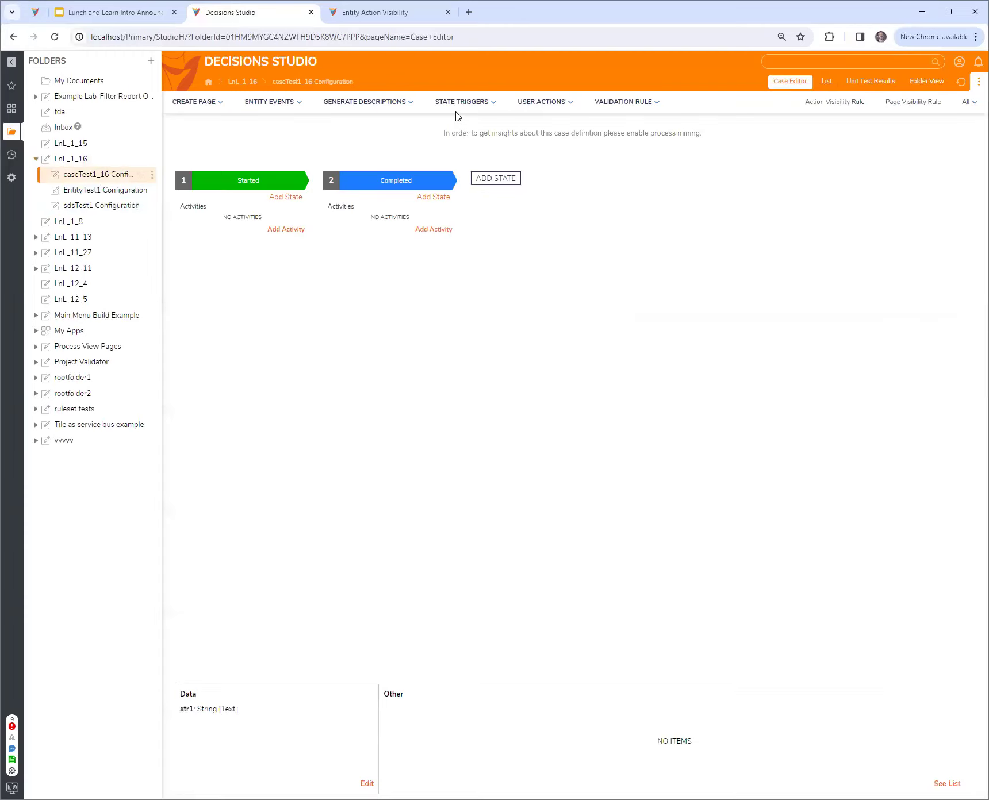
click(192, 104)
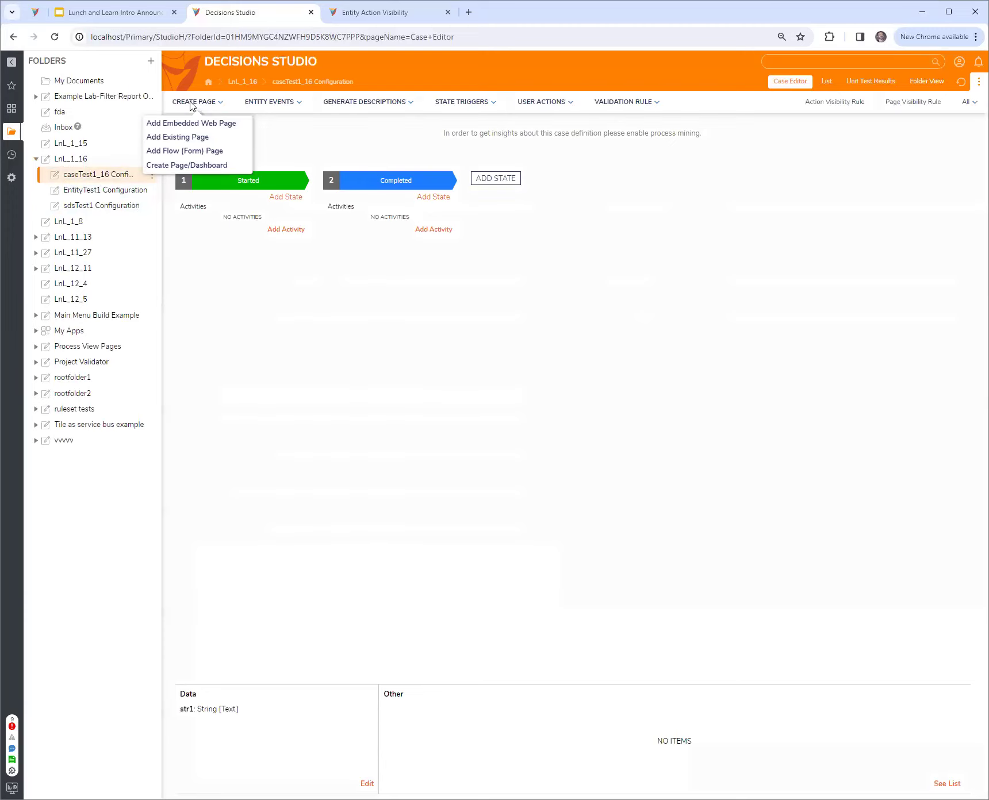
click(187, 165)
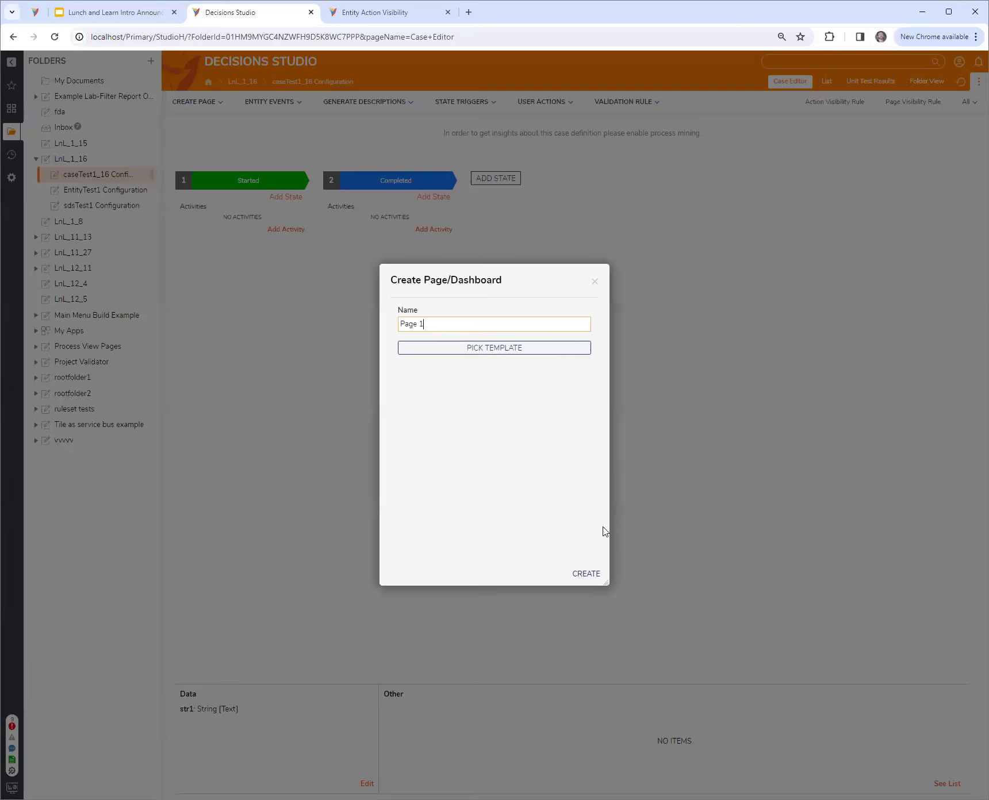
click(586, 574)
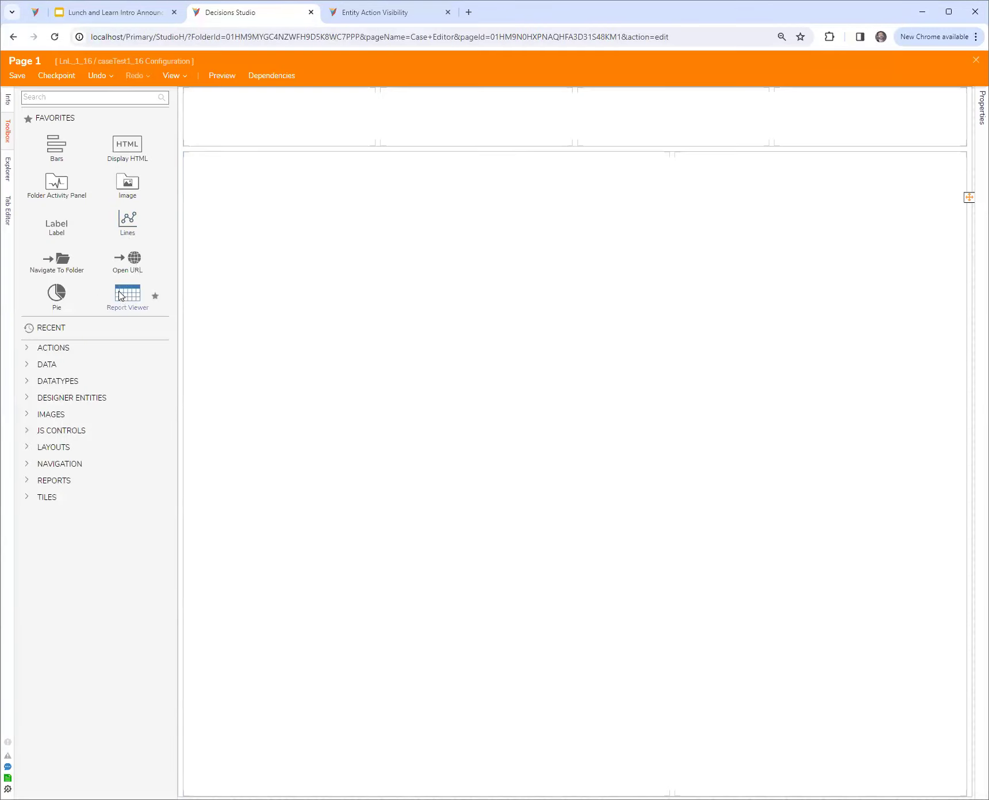
Place a Report Viewer in Page 1's main area, a Pie chart beside it, Bars and a Label in the upper row, and save the page
drag(121, 296, 294, 368)
drag(56, 293, 678, 339)
drag(56, 164, 241, 123)
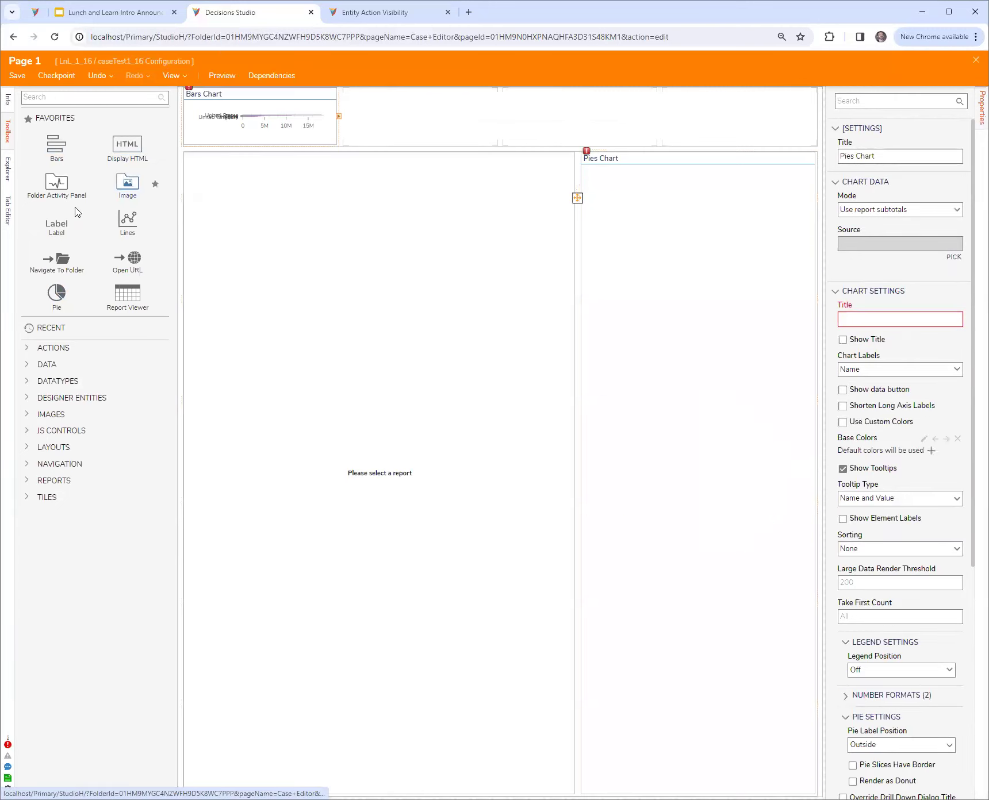
drag(56, 230, 402, 118)
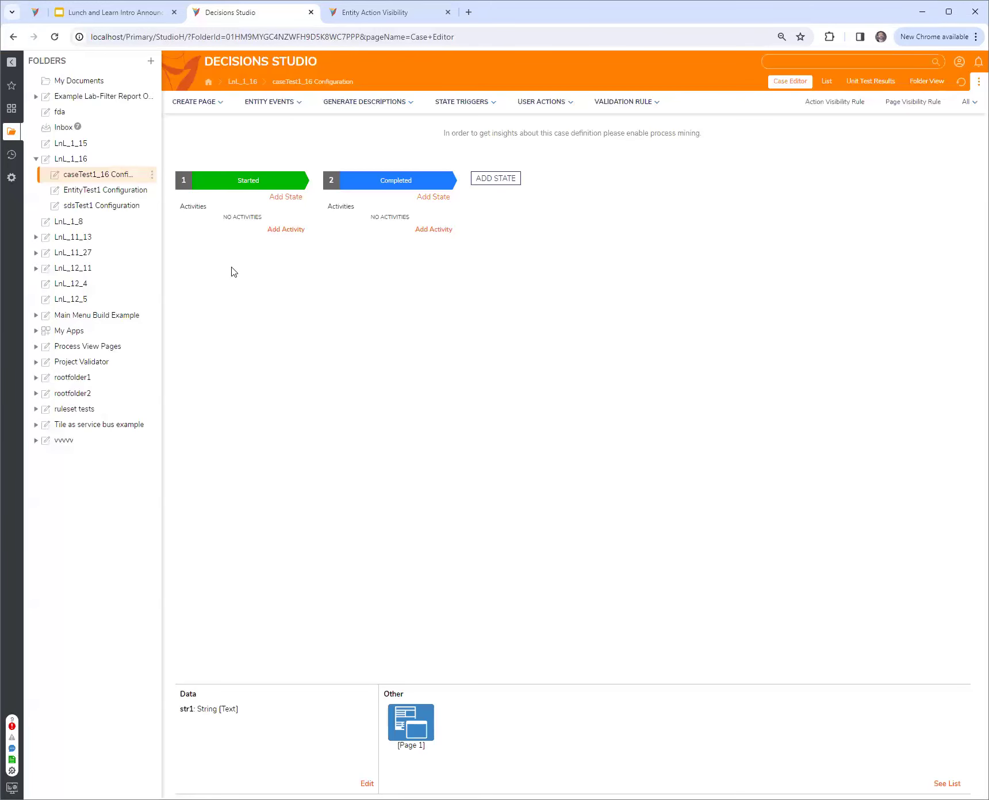
Open the first case from the LnL_1_16 folder and compare its Case View with Page 1
click(73, 160)
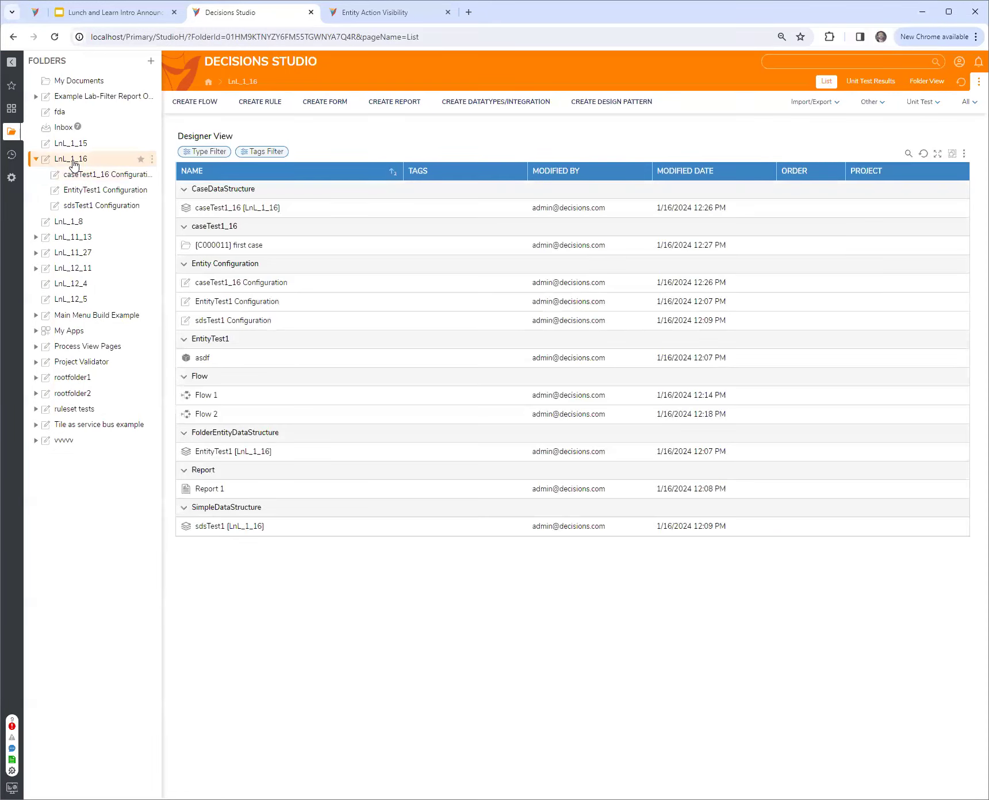
click(220, 246)
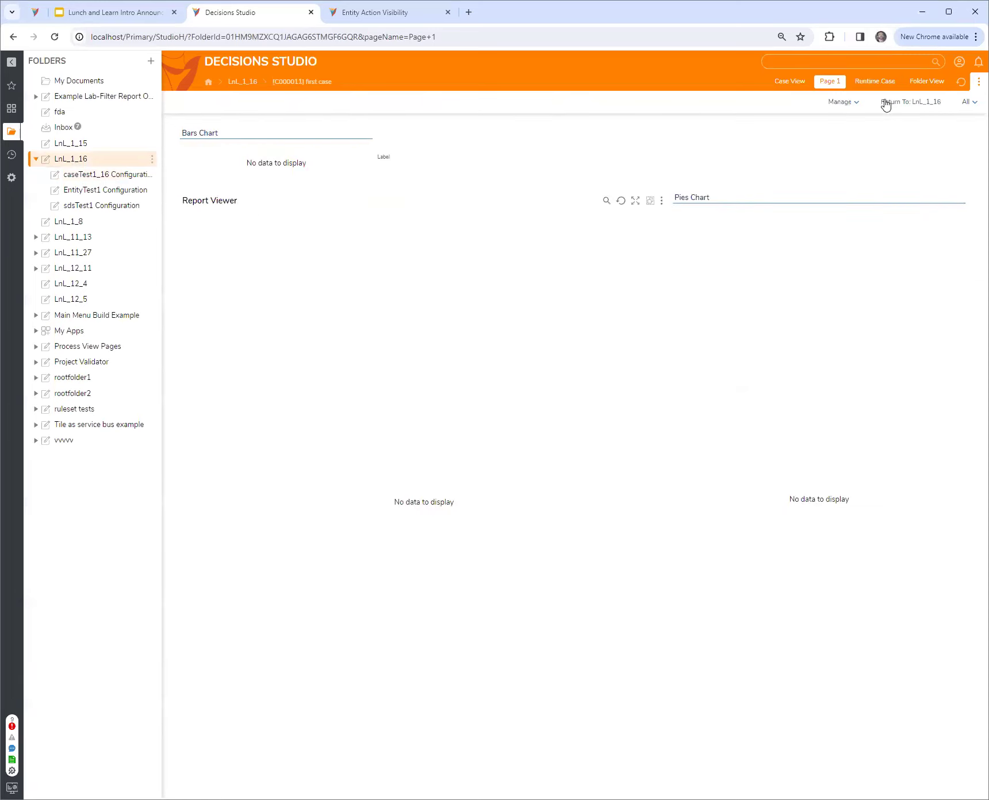
click(783, 83)
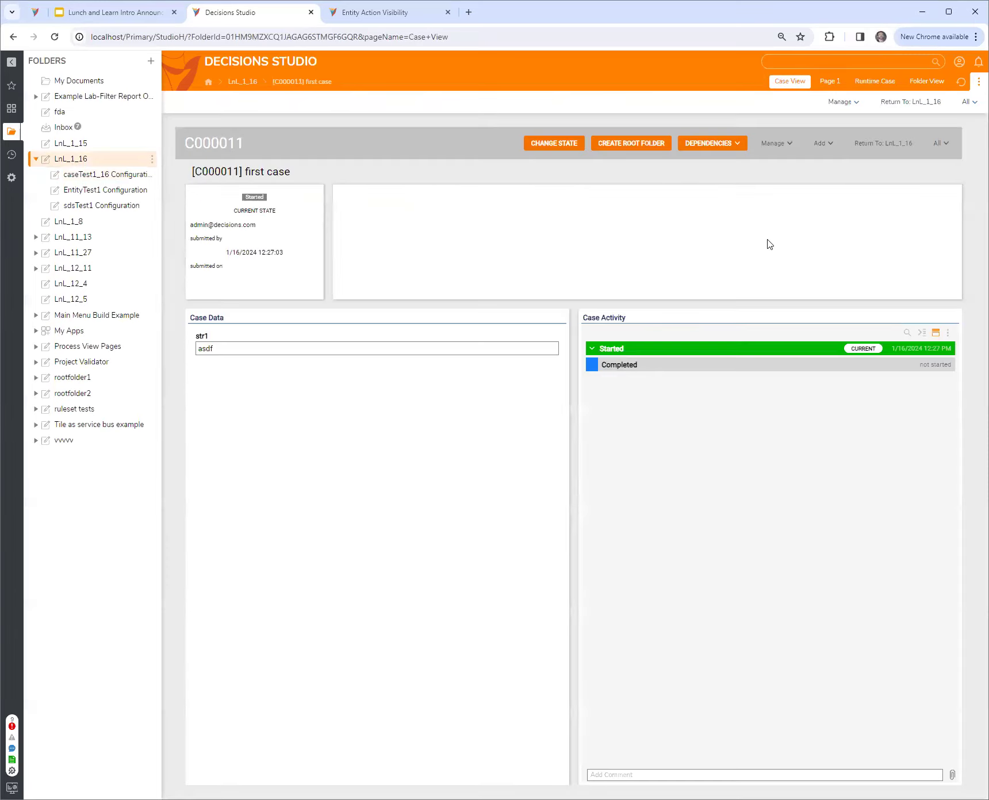
click(830, 81)
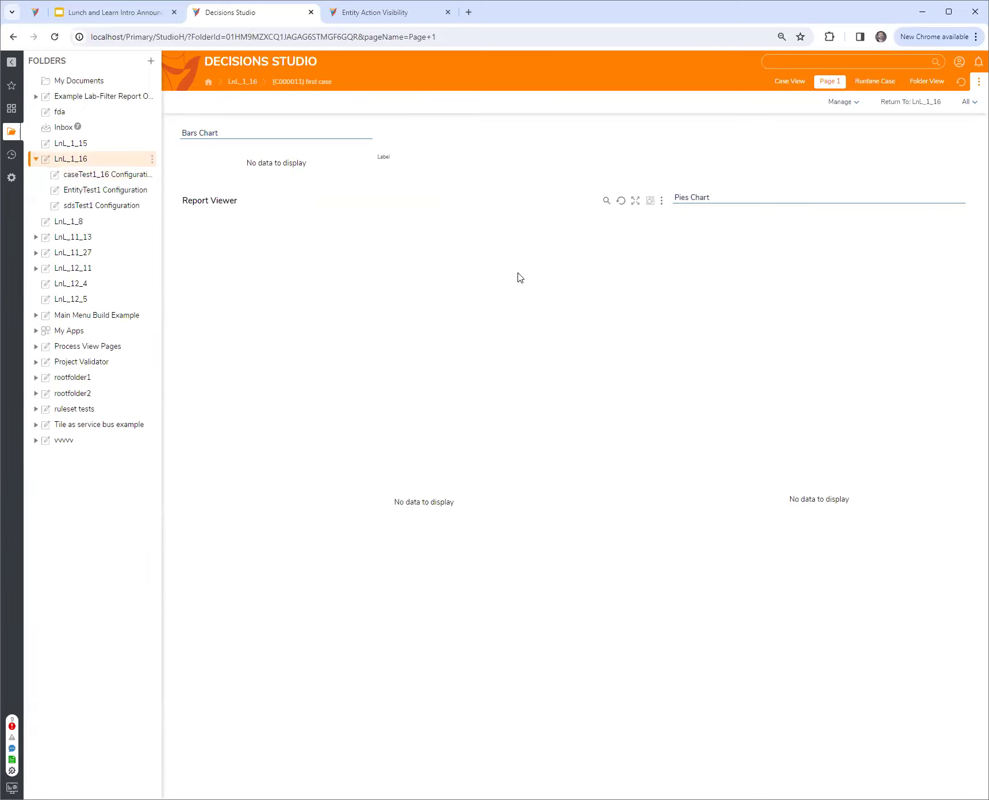
Add a caseTest1_16 case named "dfdsafsd" with str1 set to "asdfads" to LnL_1_16, and view its Page 1
right_click(70, 165)
mouse_move(218, 159)
mouse_move(359, 134)
click(396, 152)
click(410, 350)
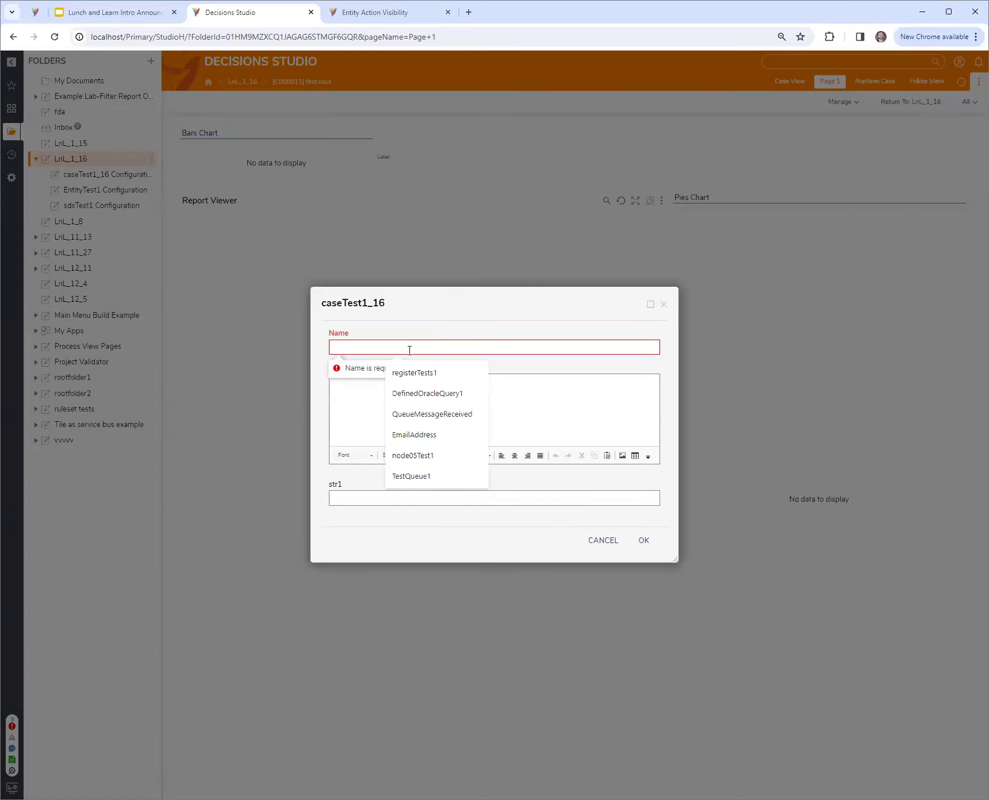
text(dfdsafsd)
click(418, 497)
text(asdfads)
click(642, 540)
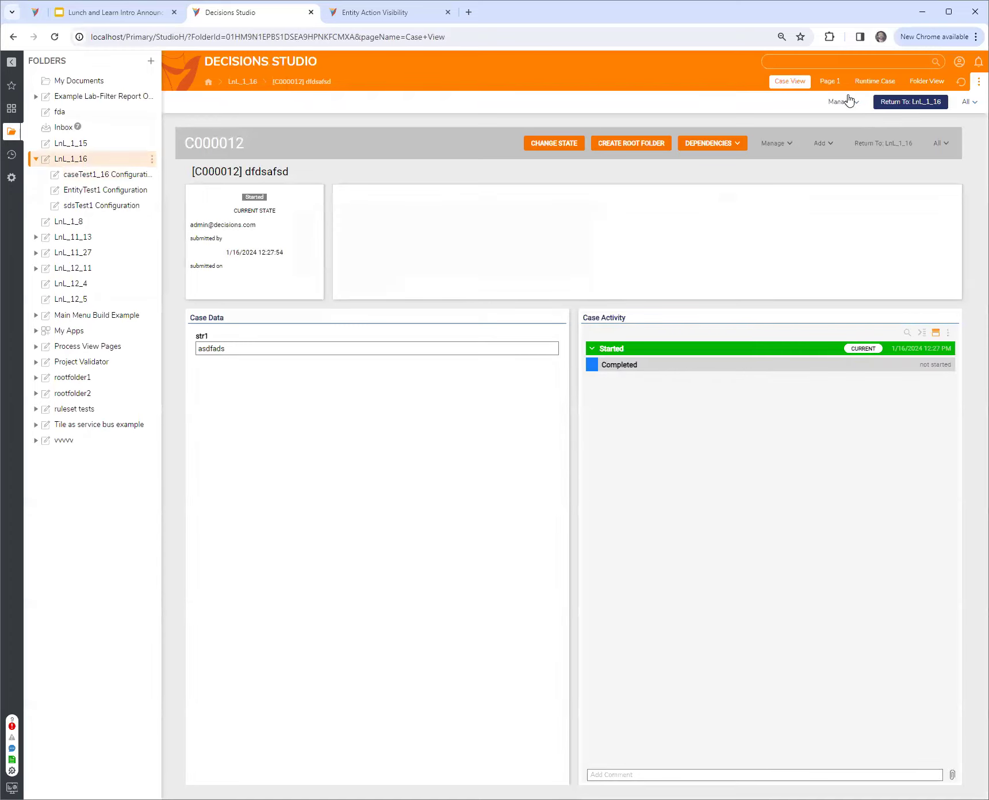
click(830, 82)
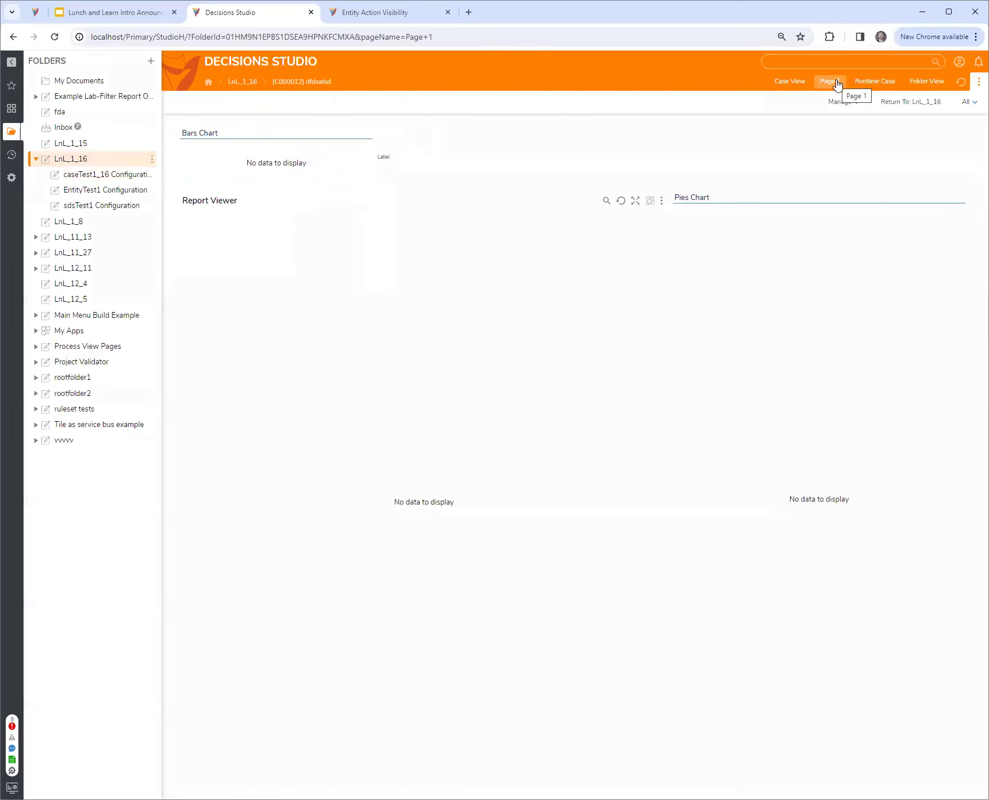
Examine the name and order settings in Page 1's page data from the caseTest1_16 Configuration folder's item list, and close them without saving
click(111, 182)
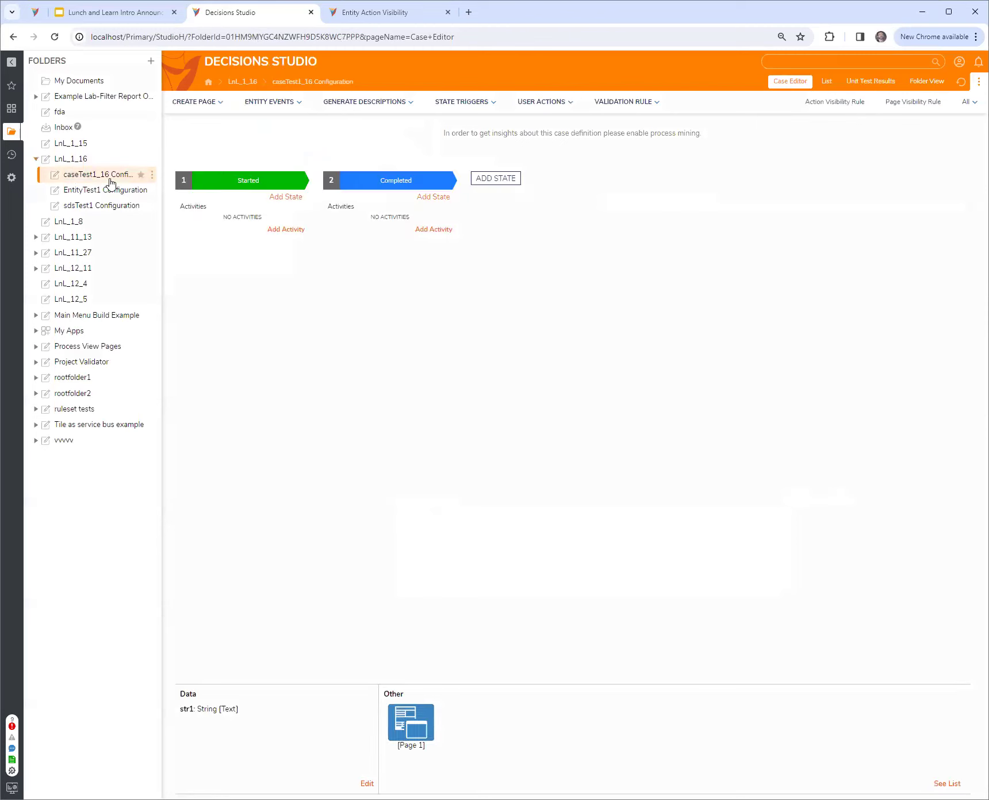
click(829, 84)
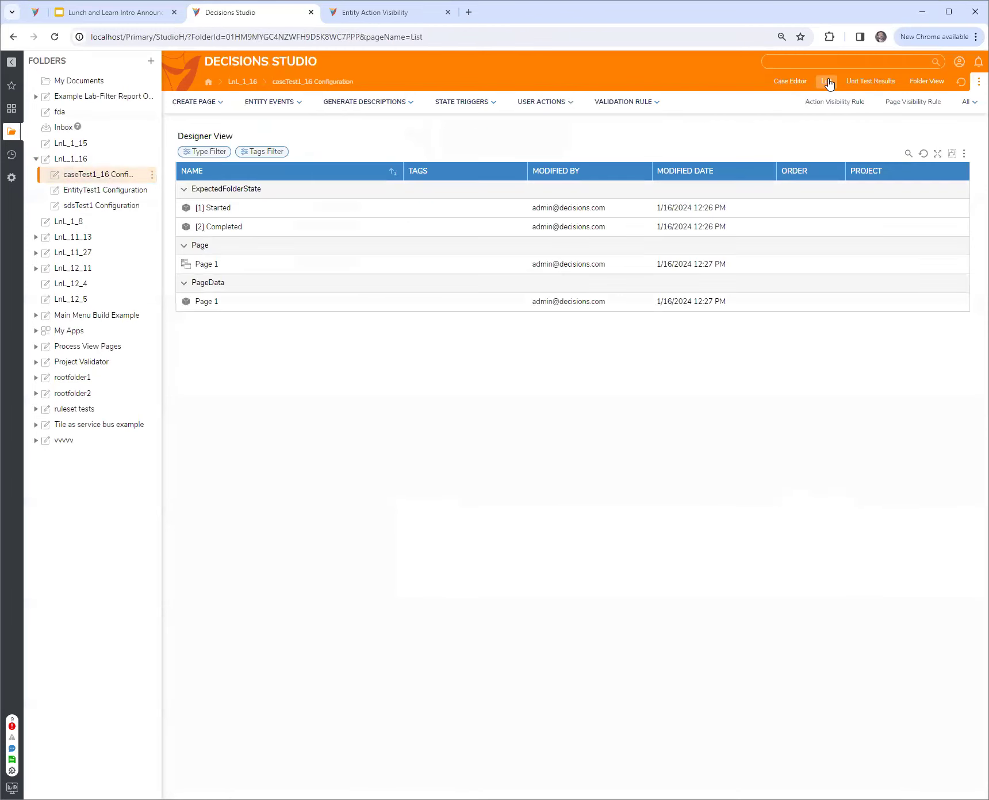
click(212, 305)
click(249, 274)
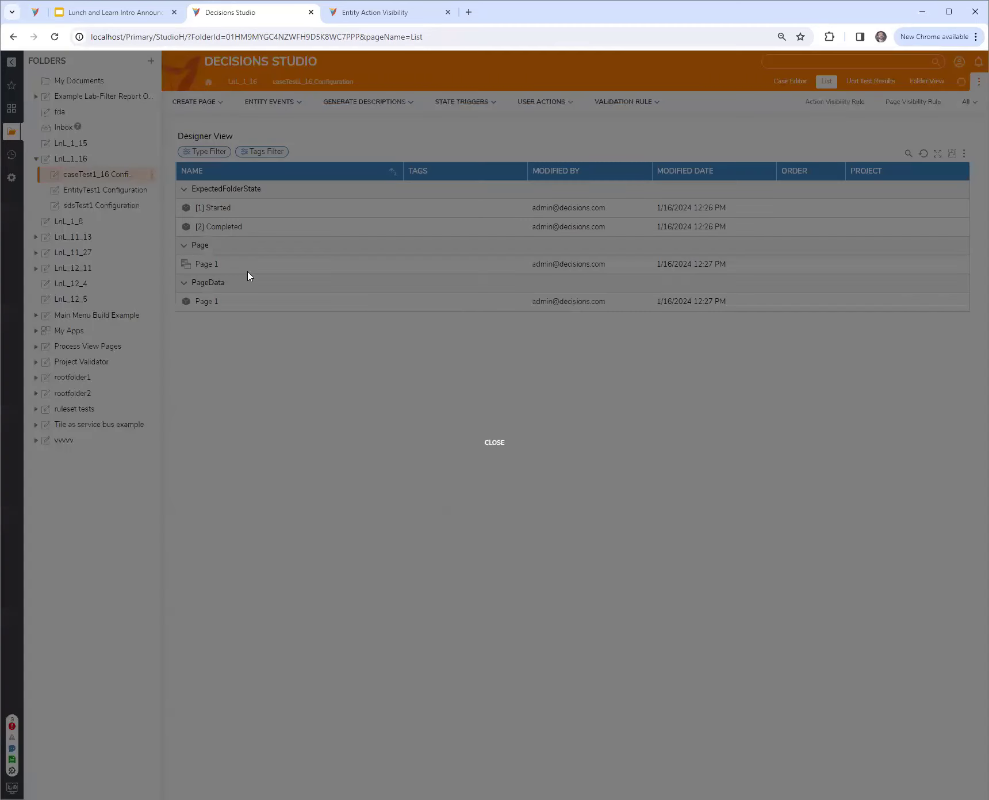
drag(379, 338, 305, 333)
click(368, 405)
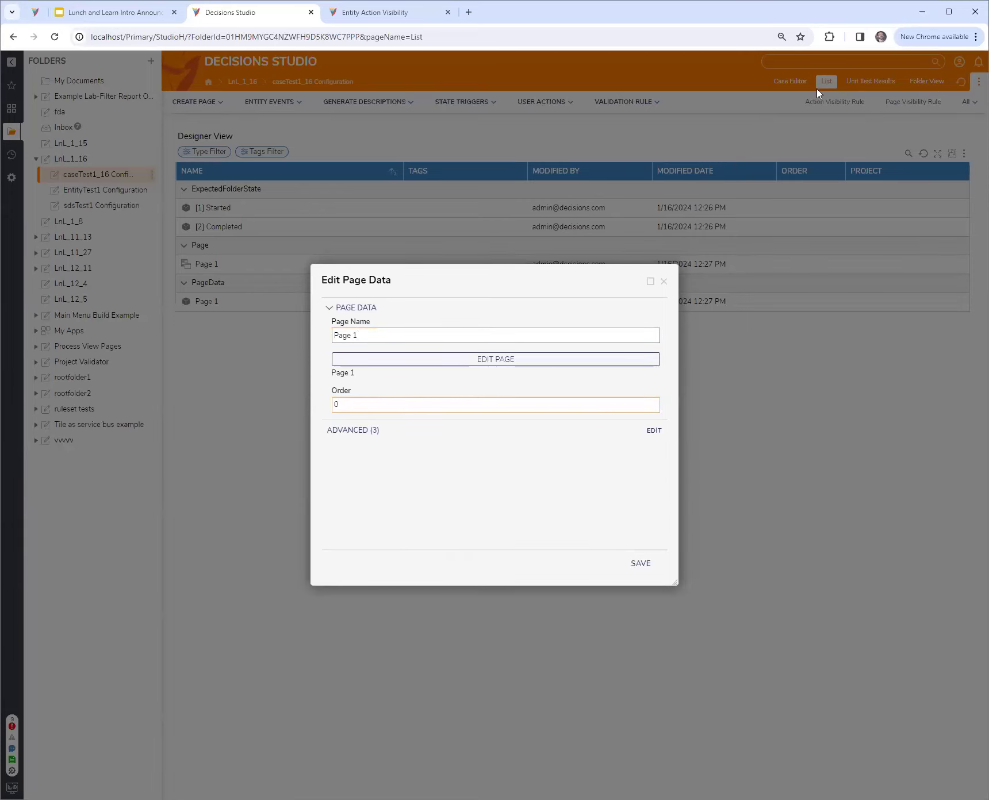
click(664, 281)
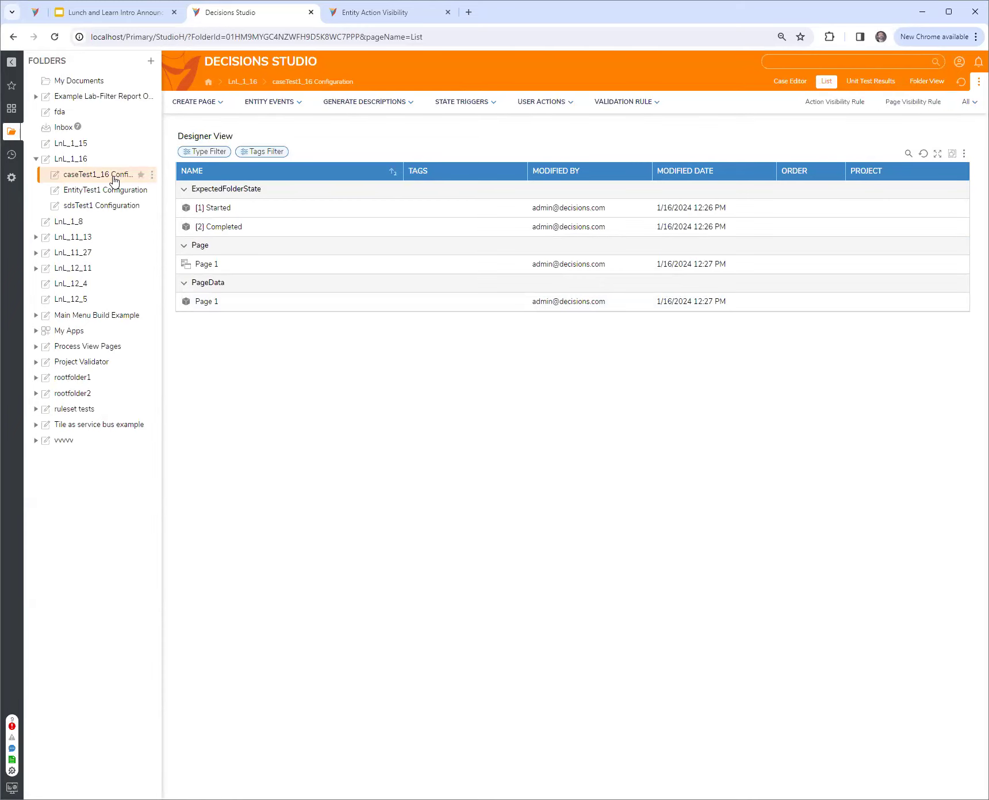
Revisit the case's Page 1 in LnL_1_16, and return to the item list of the caseTest1_16 Configuration folder
click(63, 160)
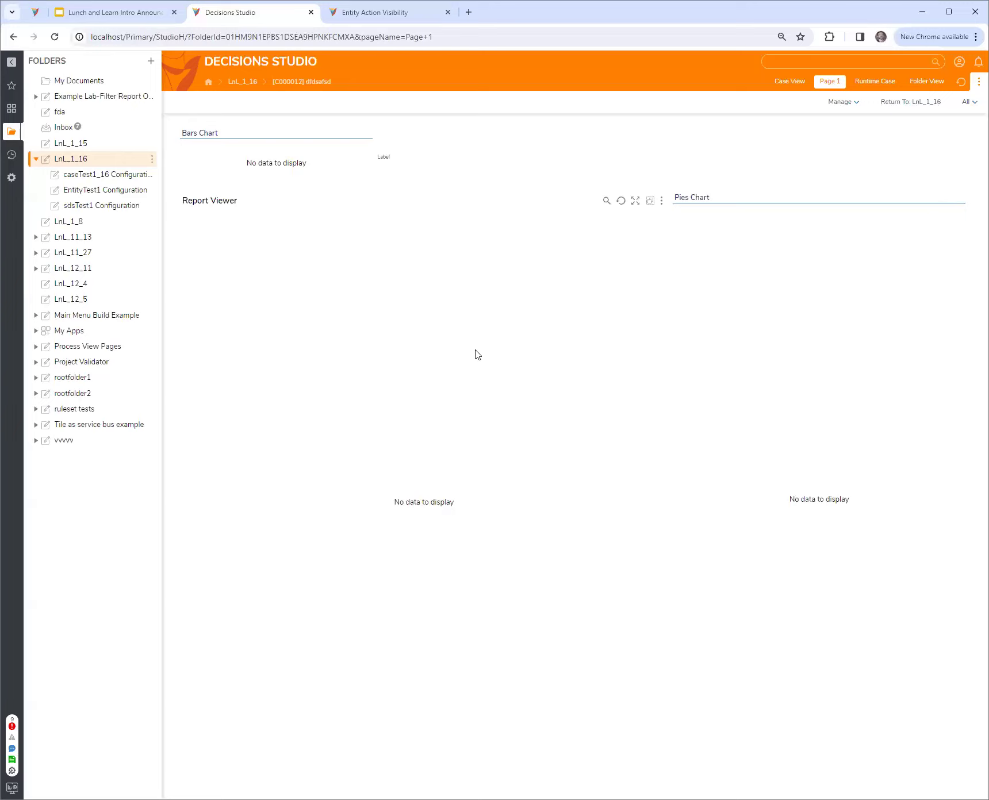
click(86, 178)
click(828, 82)
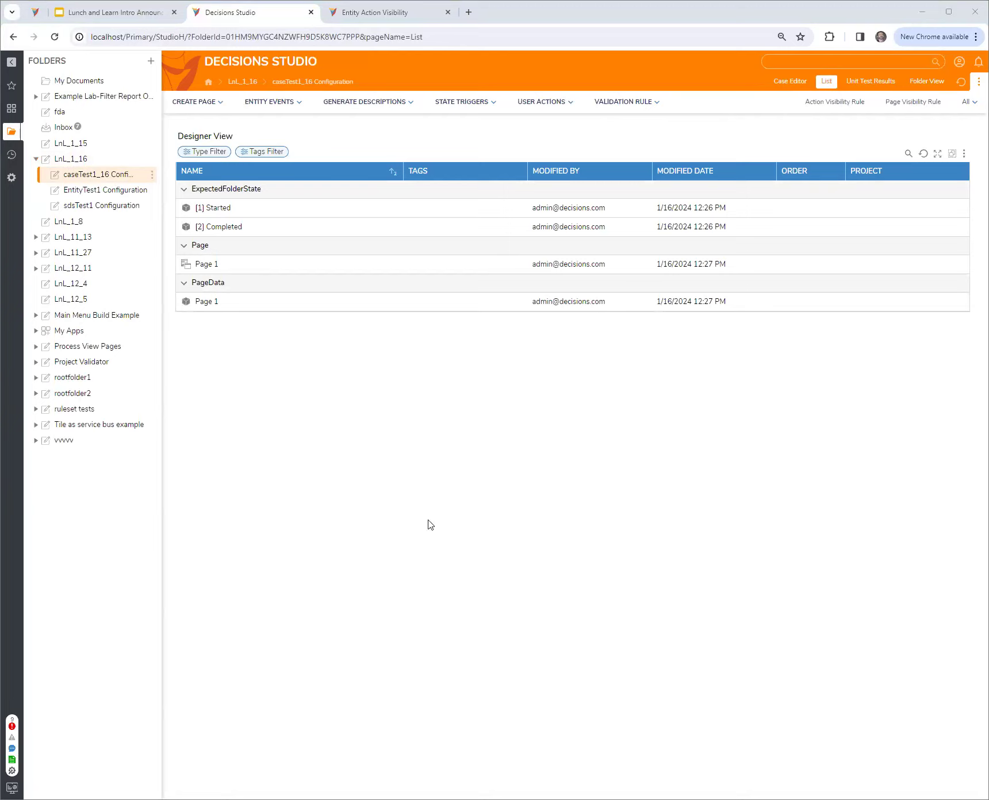
click(412, 427)
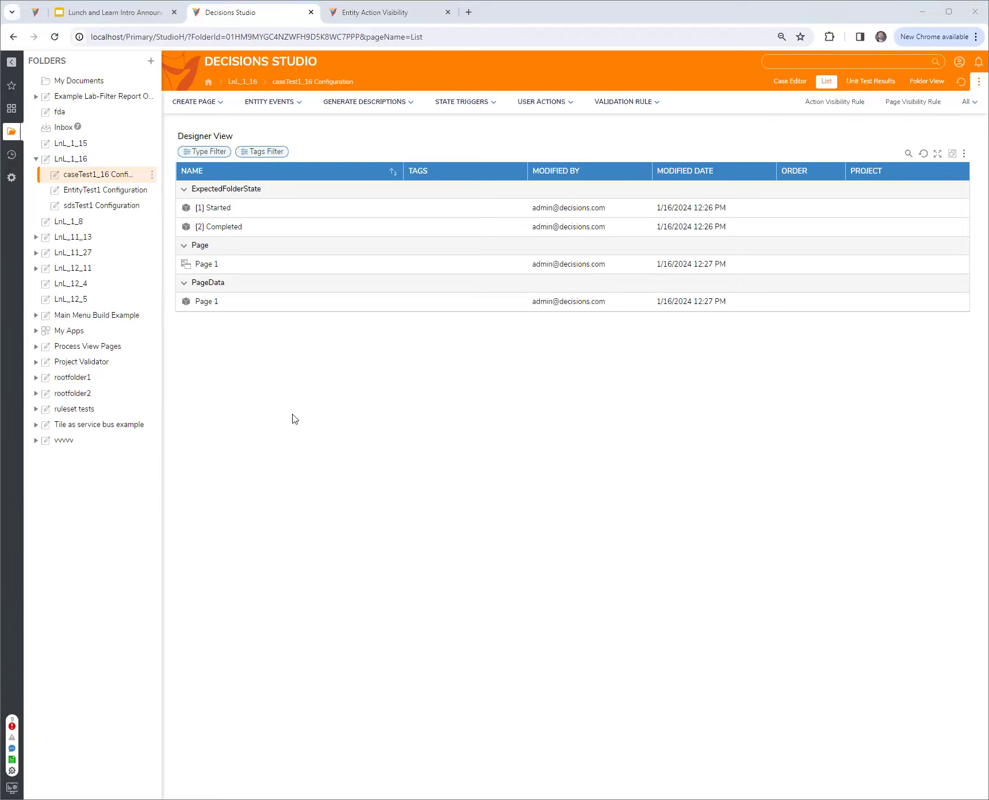
Create a folder named "data" inside the LnL_1_16 folder
click(64, 161)
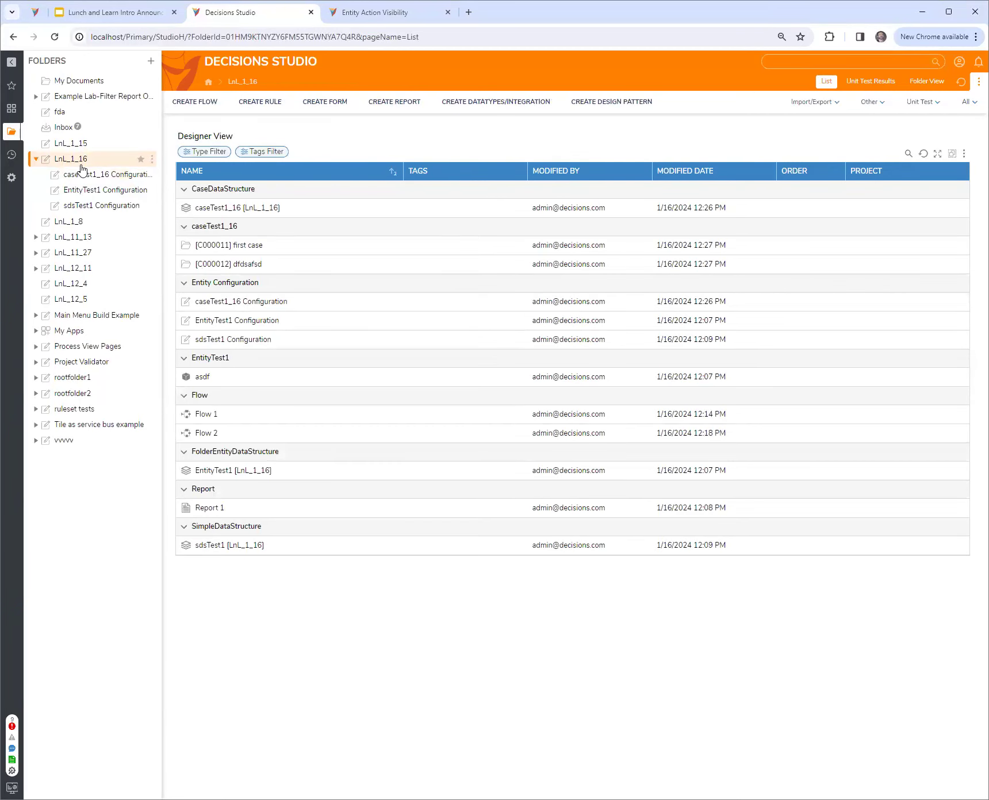
click(152, 159)
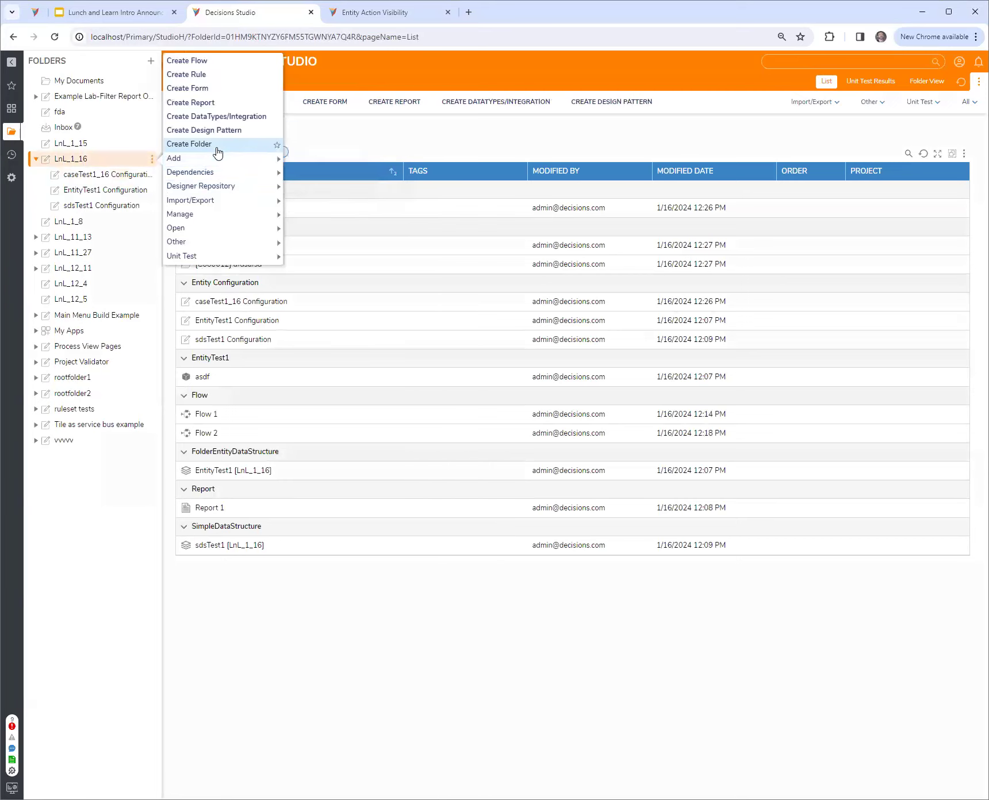
click(219, 143)
text(data)
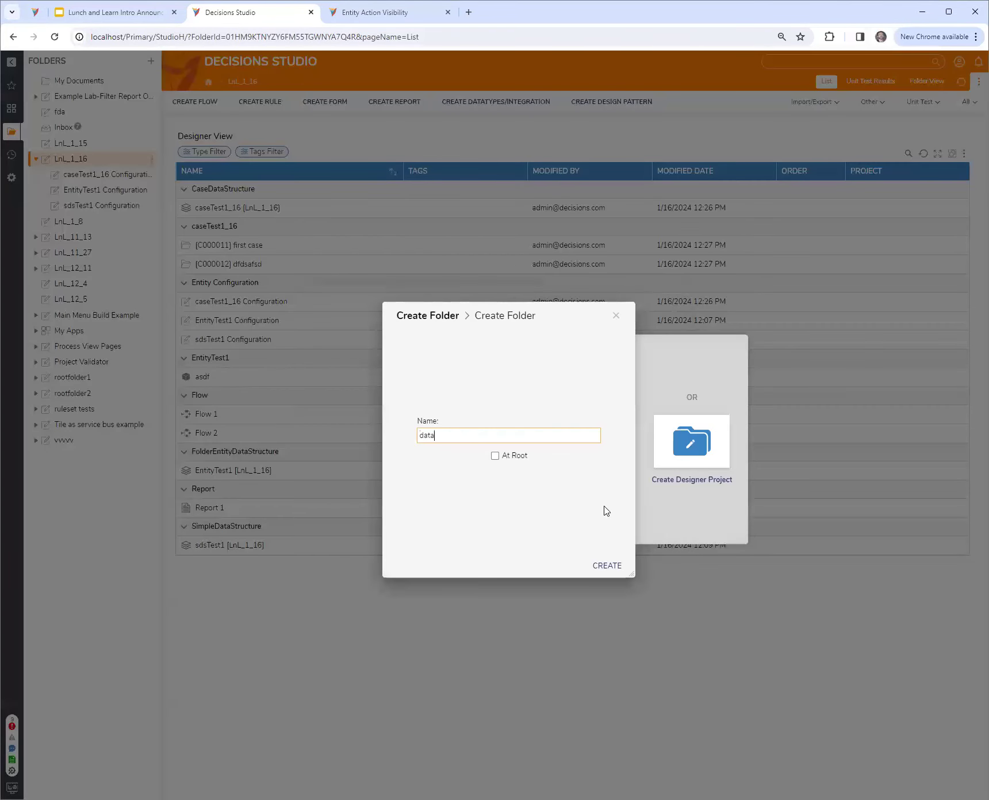
click(608, 566)
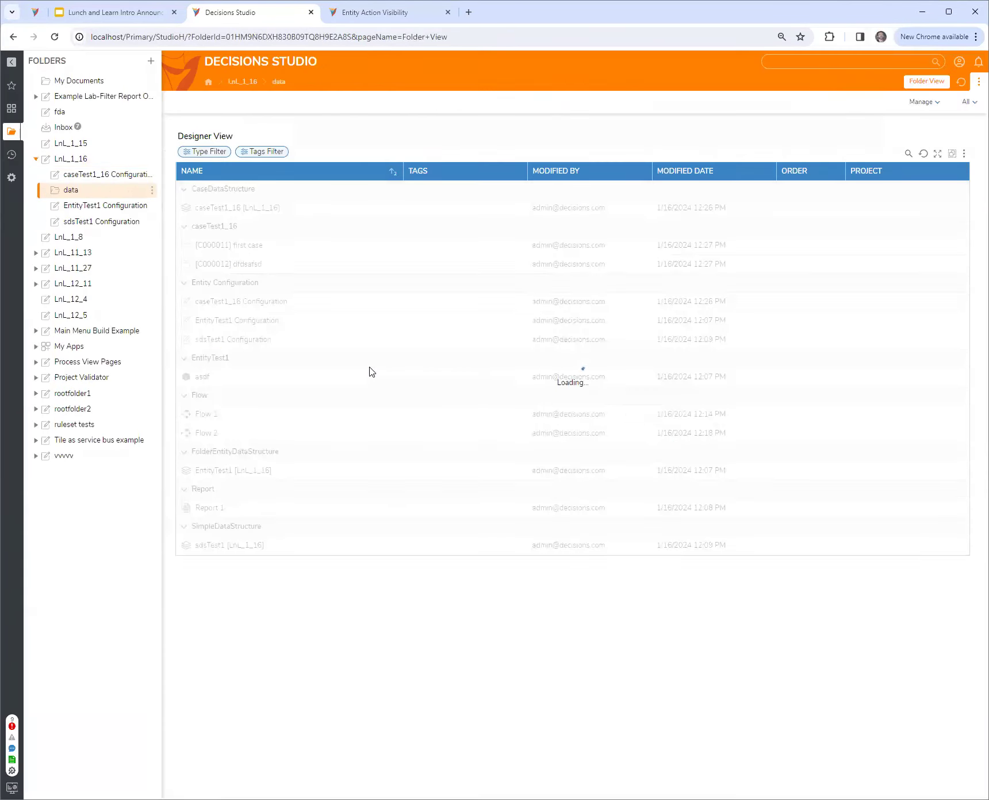
Add a caseTest1_16 case named "asdf" with str1 set to "asdf" to the data folder
right_click(87, 193)
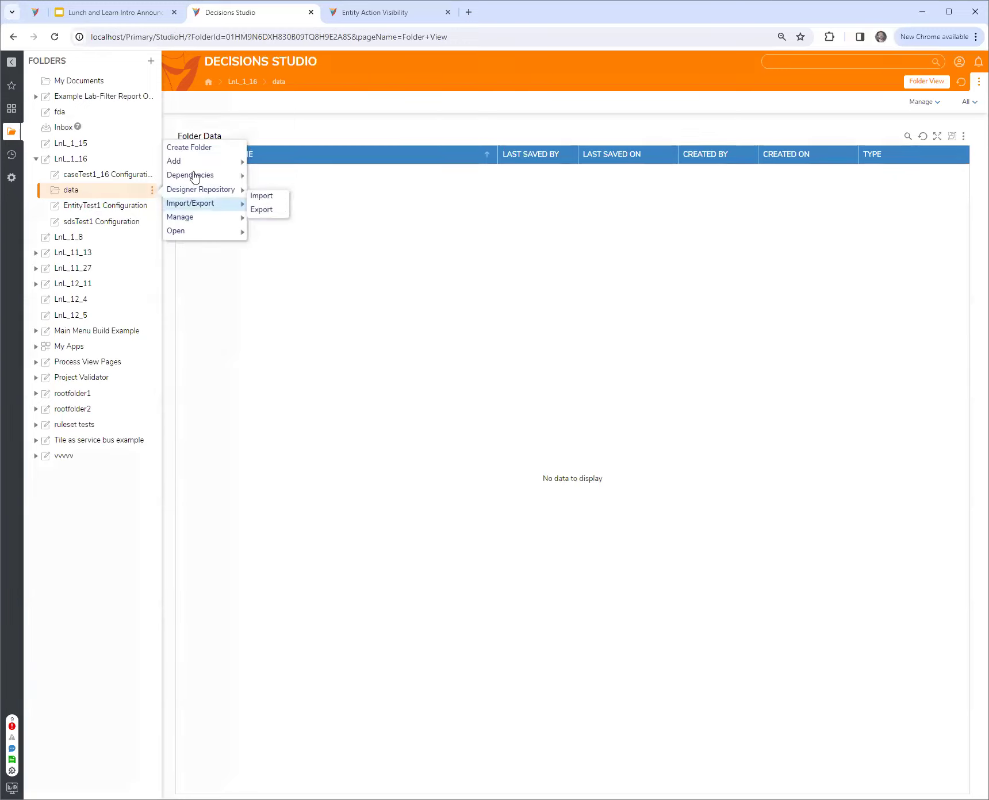
mouse_move(199, 162)
mouse_move(276, 134)
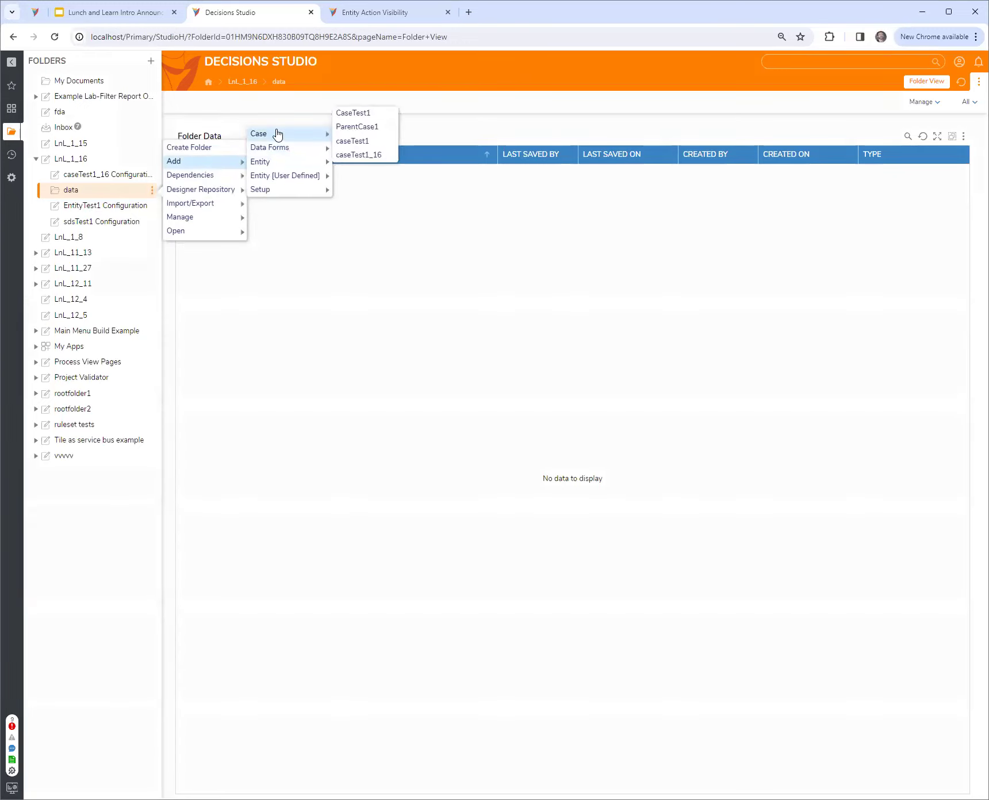
click(362, 153)
text(asdf)
click(515, 499)
text(asdf)
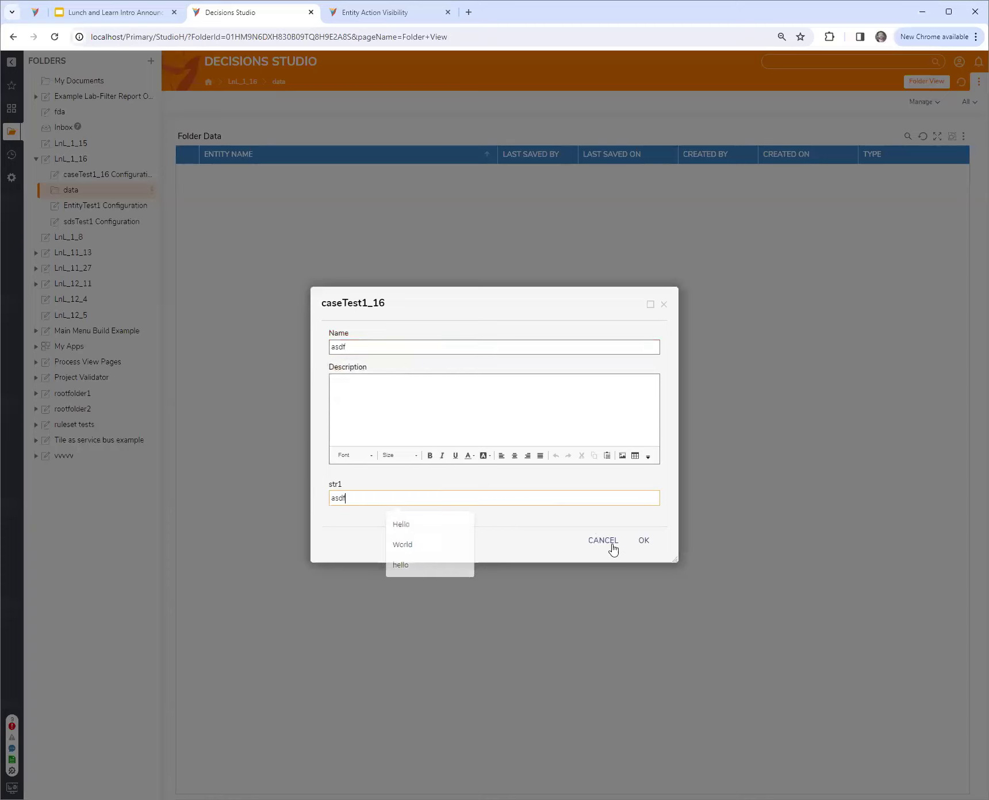
click(644, 541)
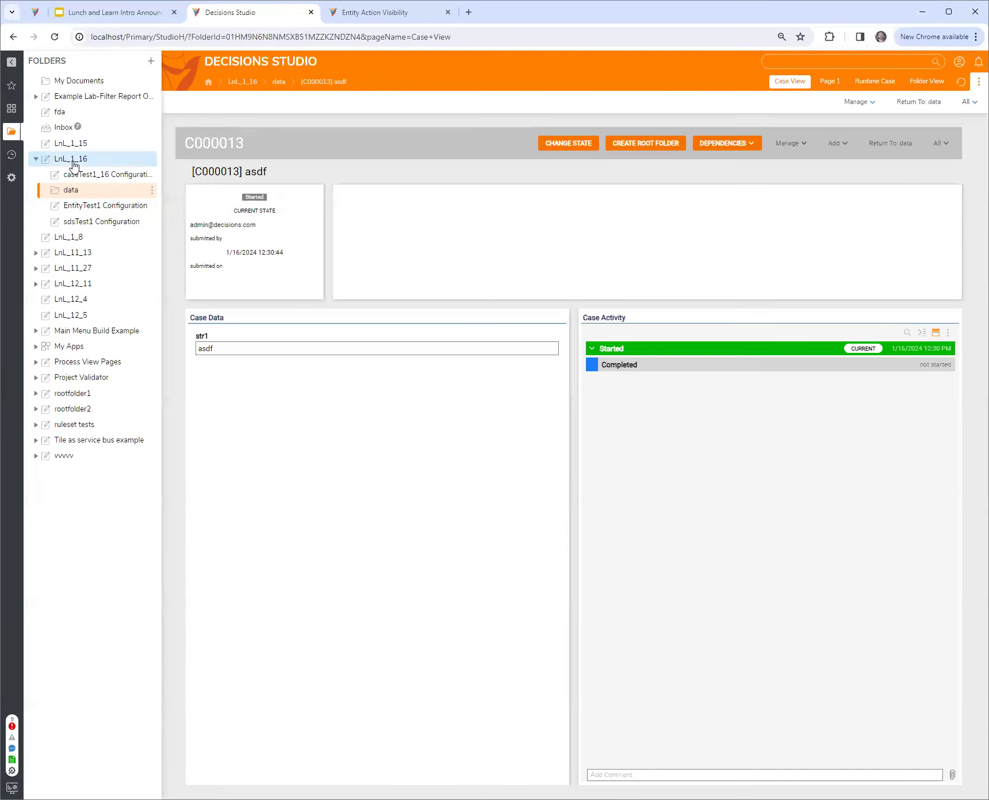
Create a report with the default name in the LnL_1_16 folder and return to the folder's item list
click(74, 161)
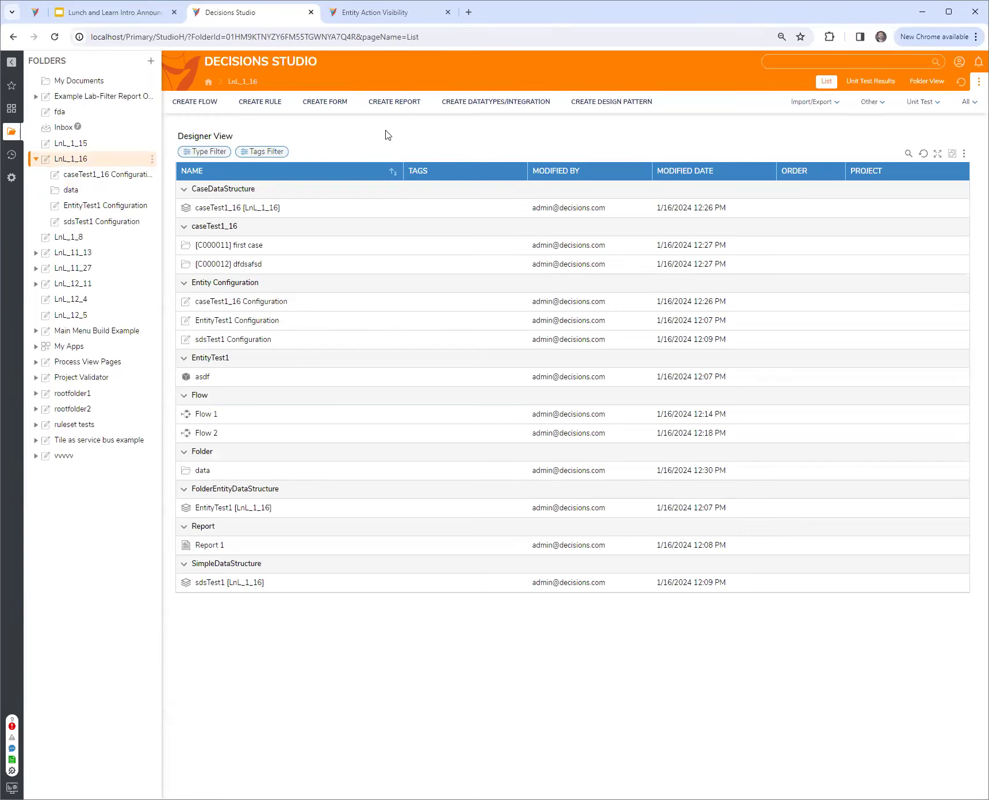
click(393, 104)
click(418, 320)
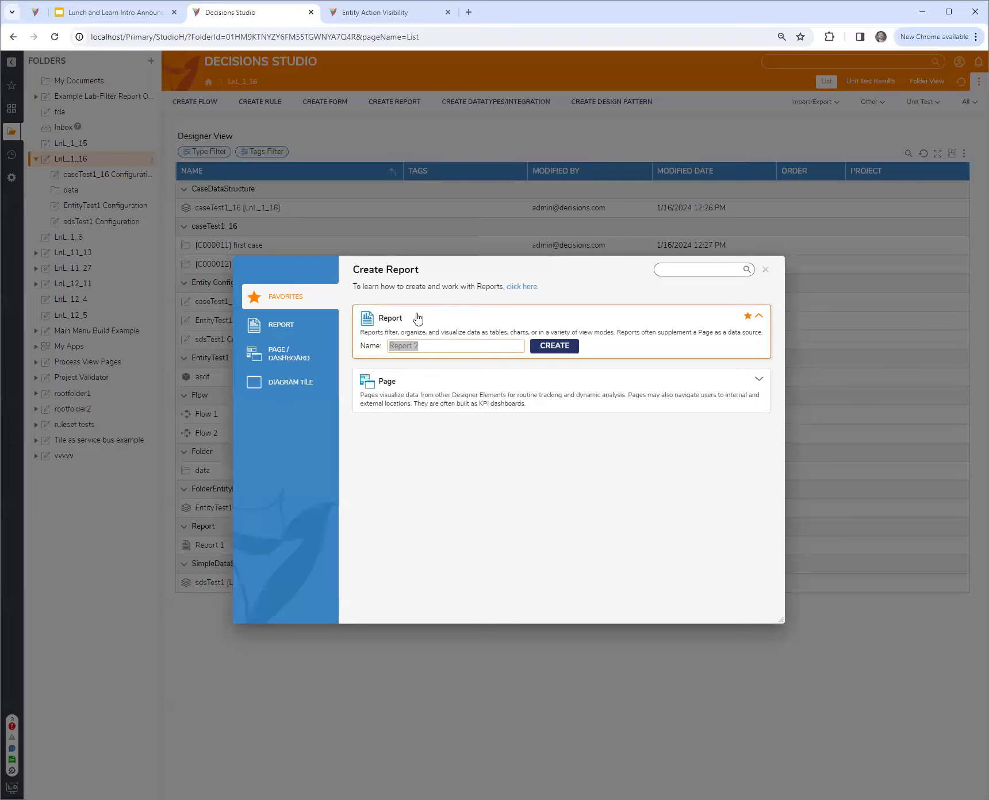
click(552, 348)
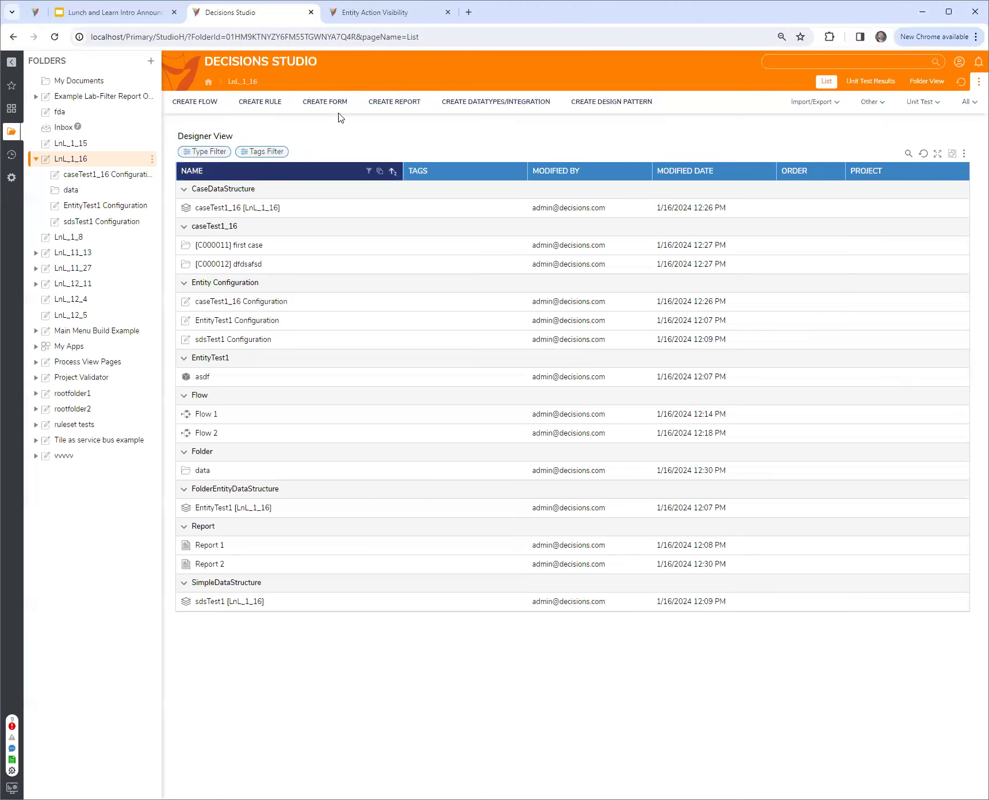
Create a page with the default name in LnL_1_16 and place a Report Viewer in its large main area
click(395, 102)
click(428, 374)
click(553, 400)
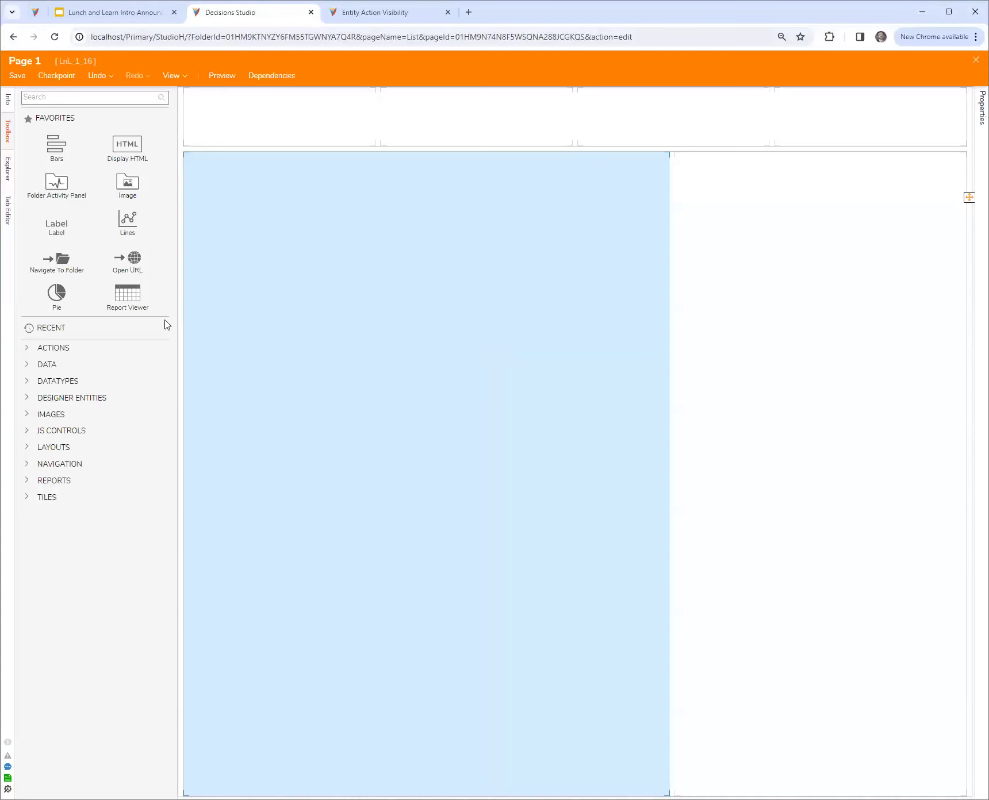
drag(135, 299, 305, 346)
Try the existing Report 1 as the Report Viewer's default report
click(901, 253)
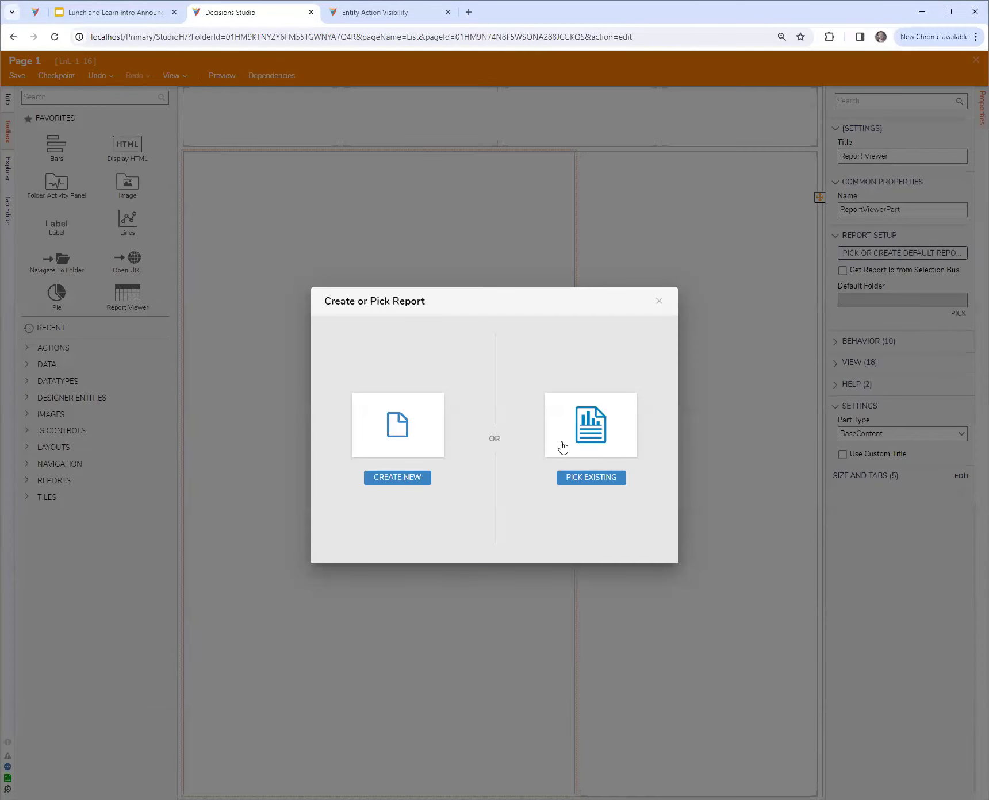
click(599, 446)
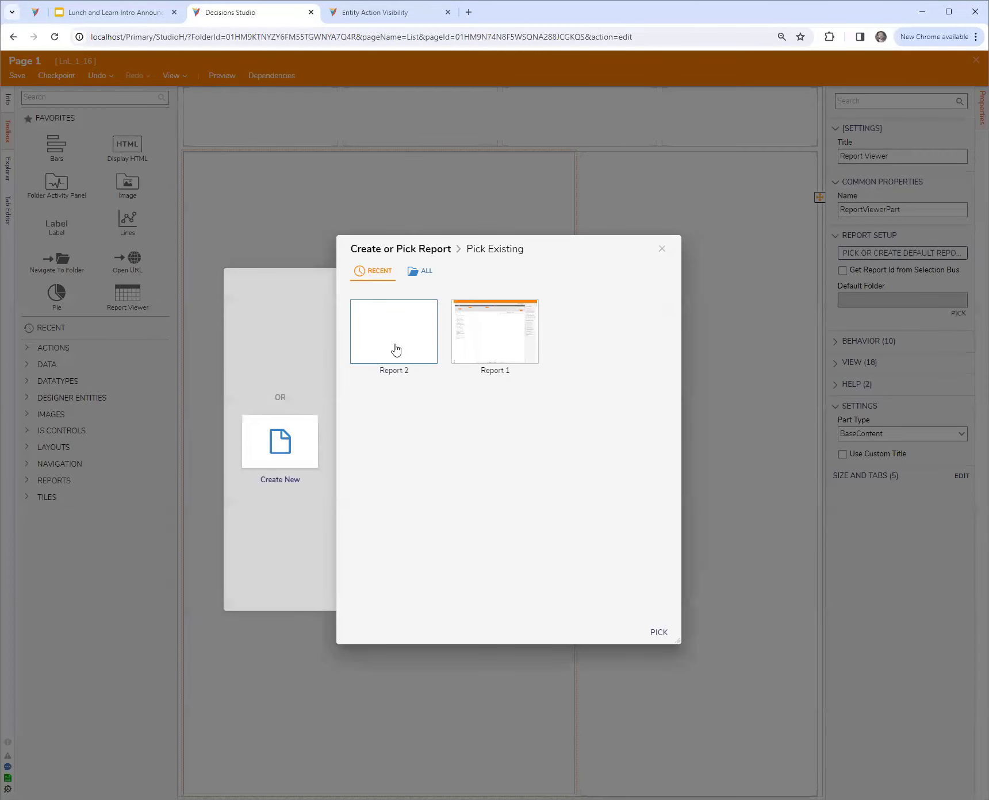
click(486, 336)
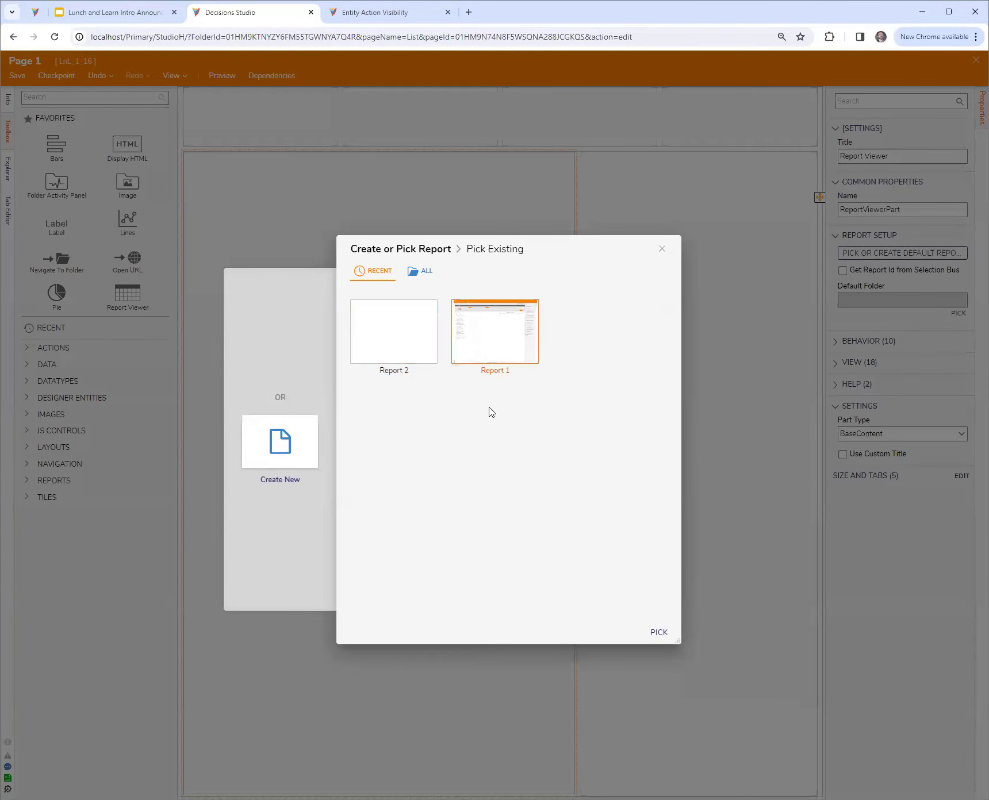
click(421, 271)
click(404, 368)
click(371, 272)
click(525, 340)
click(658, 633)
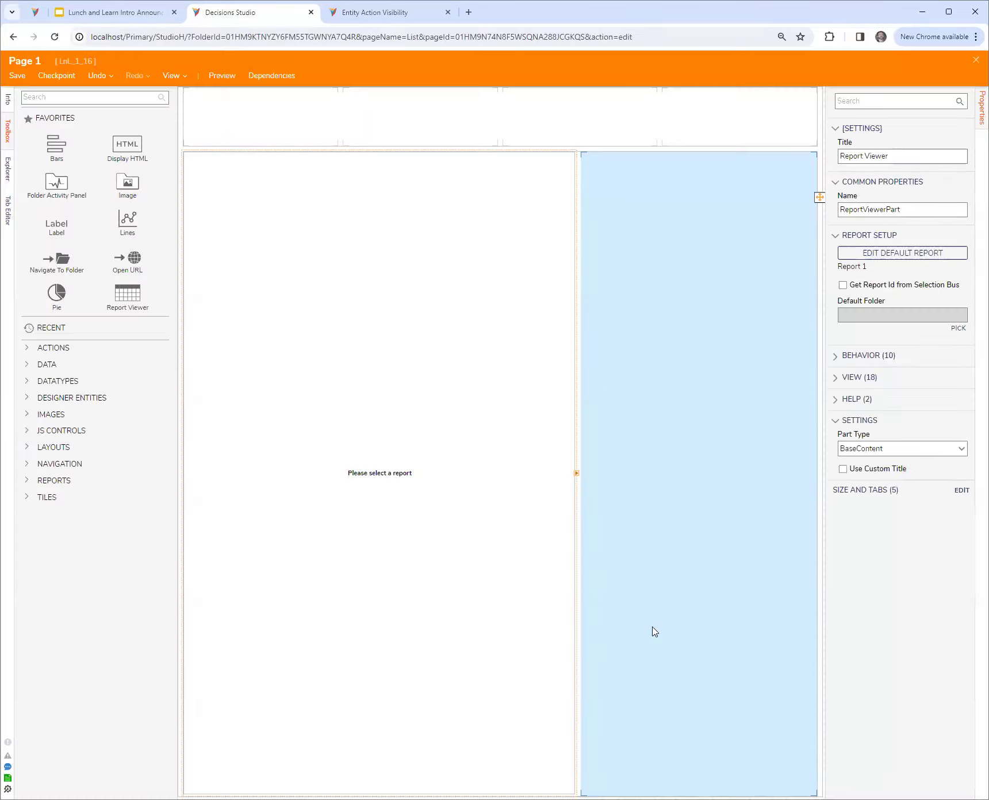
Check Report 1's definition, close it, and clear it from the Report Viewer
click(886, 260)
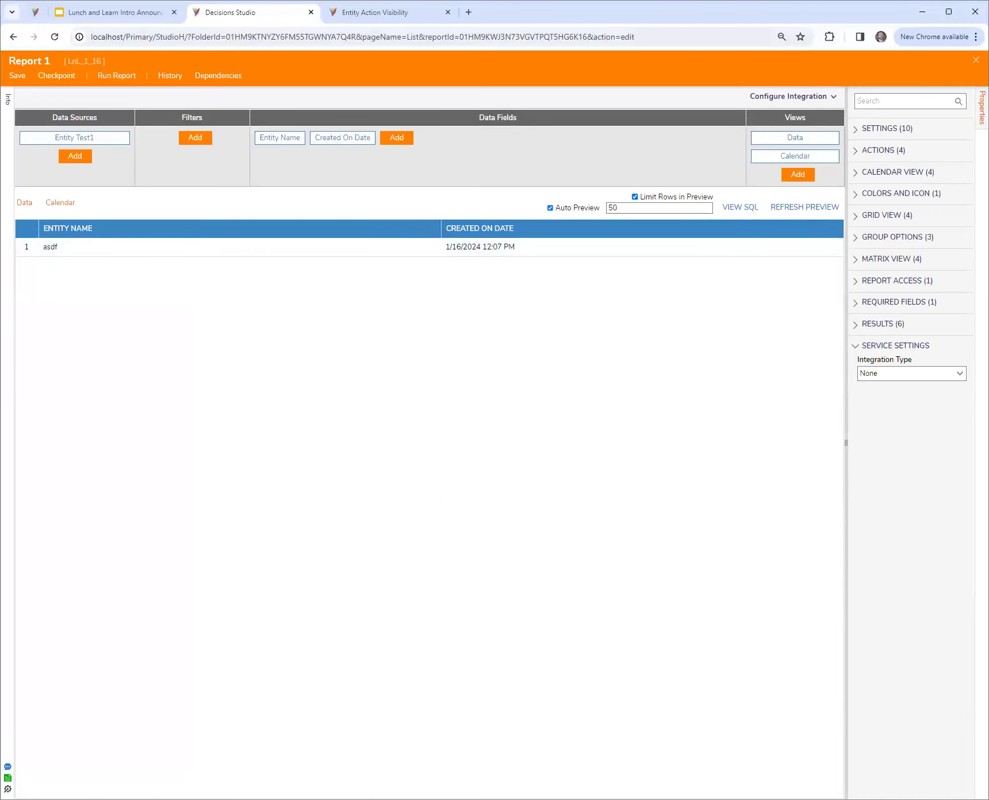
click(975, 60)
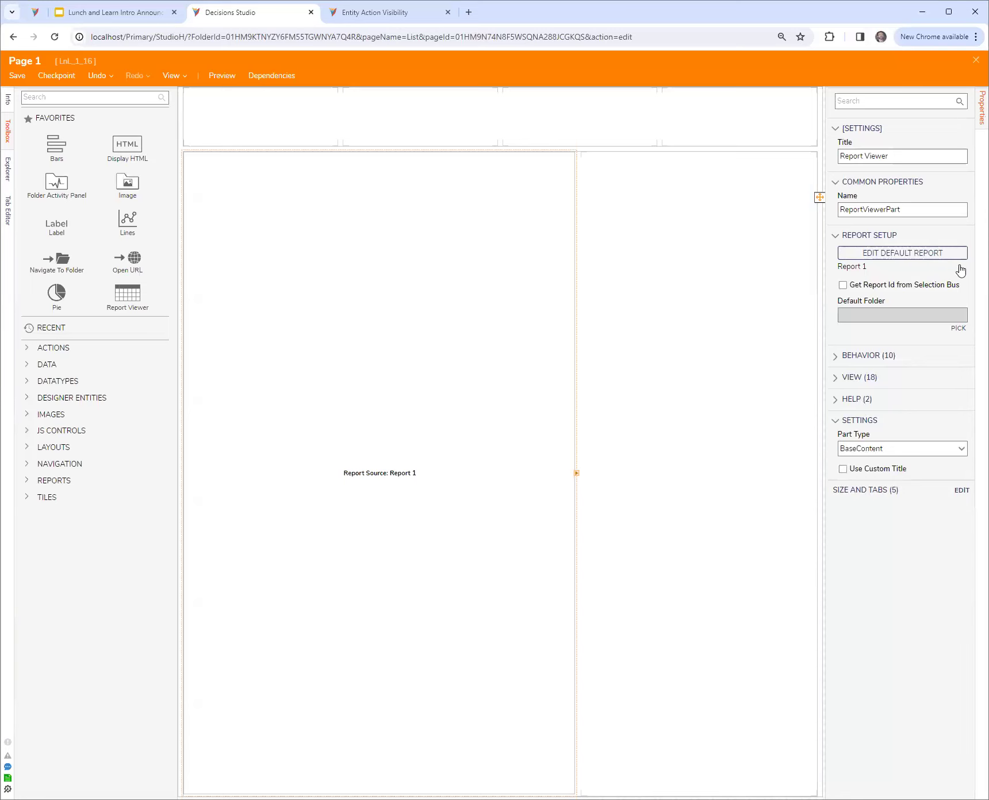
click(961, 268)
Create a new default report for the Report Viewer with case Test 1_ 16 [Folder] as its data source
click(903, 253)
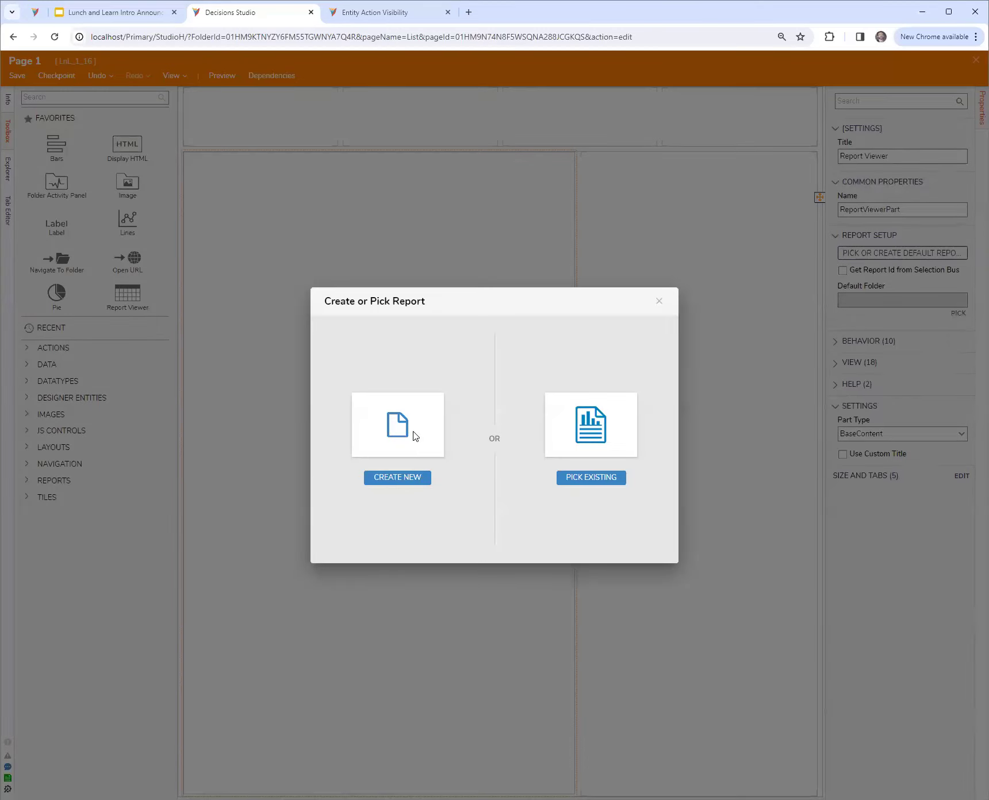
click(413, 437)
click(409, 323)
click(543, 339)
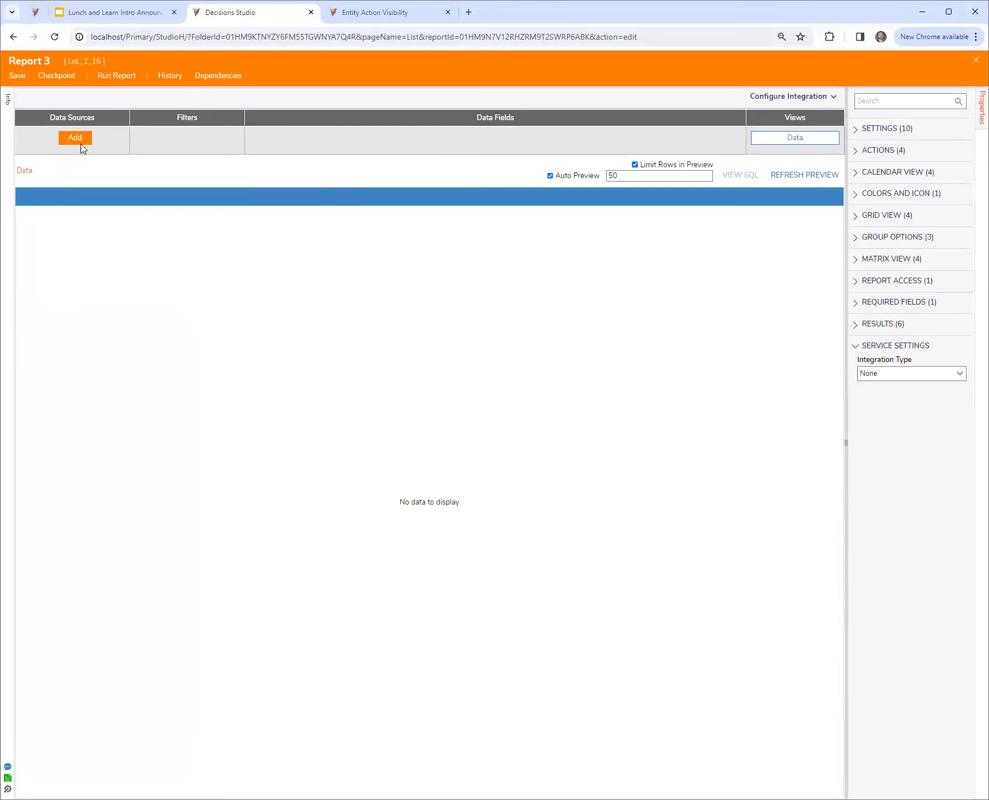
click(80, 142)
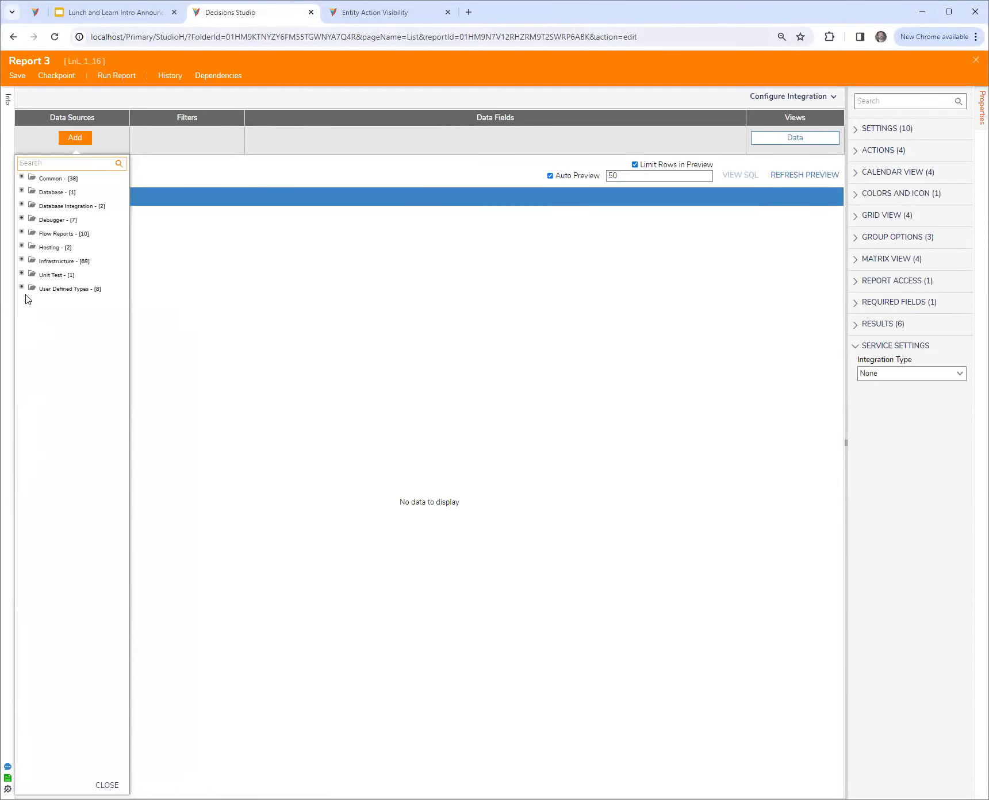
click(21, 287)
click(32, 300)
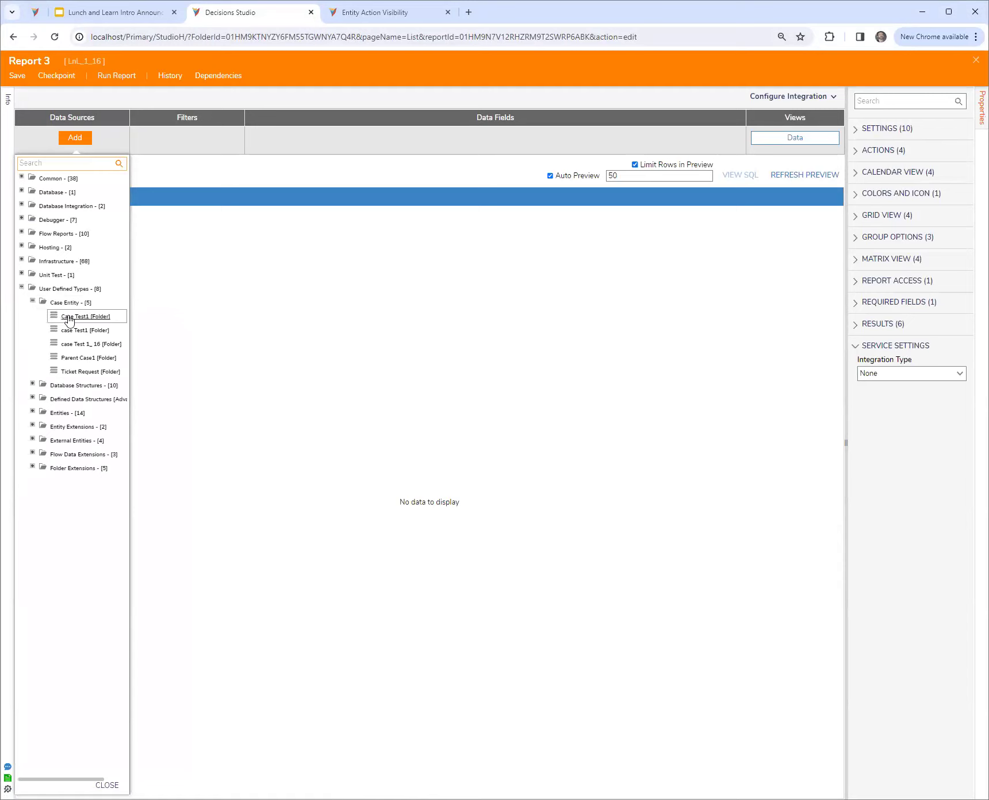
click(74, 345)
Add the Entity Name, Created On Date and Created By data fields to the report
click(271, 138)
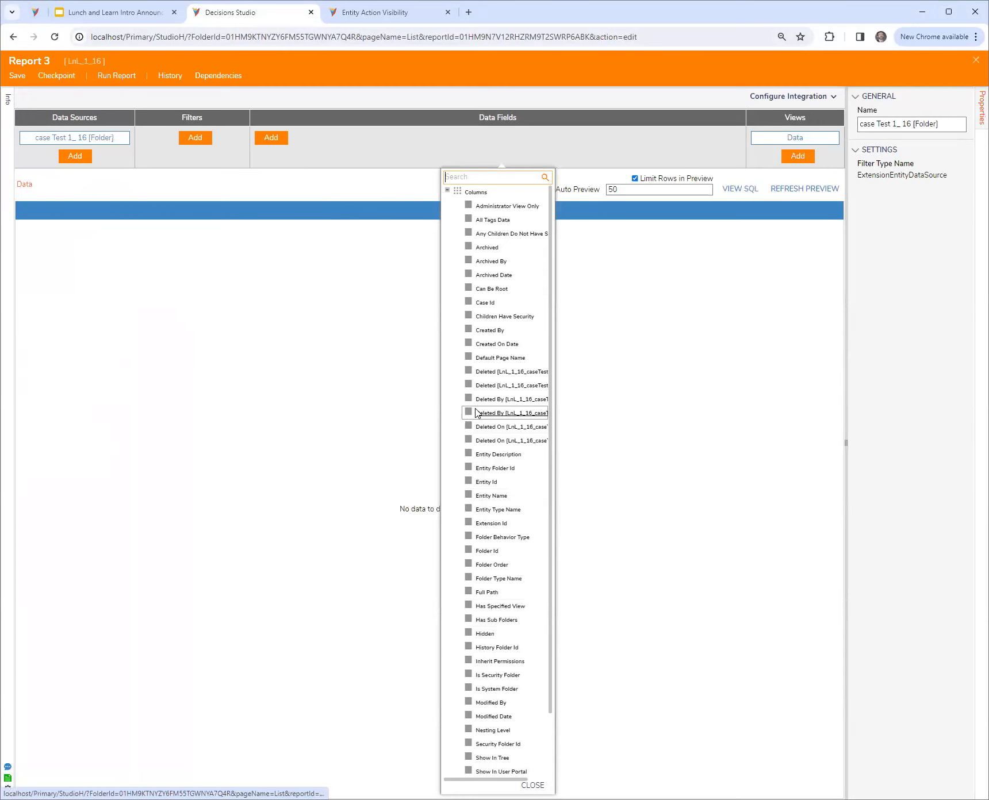
click(490, 496)
click(489, 344)
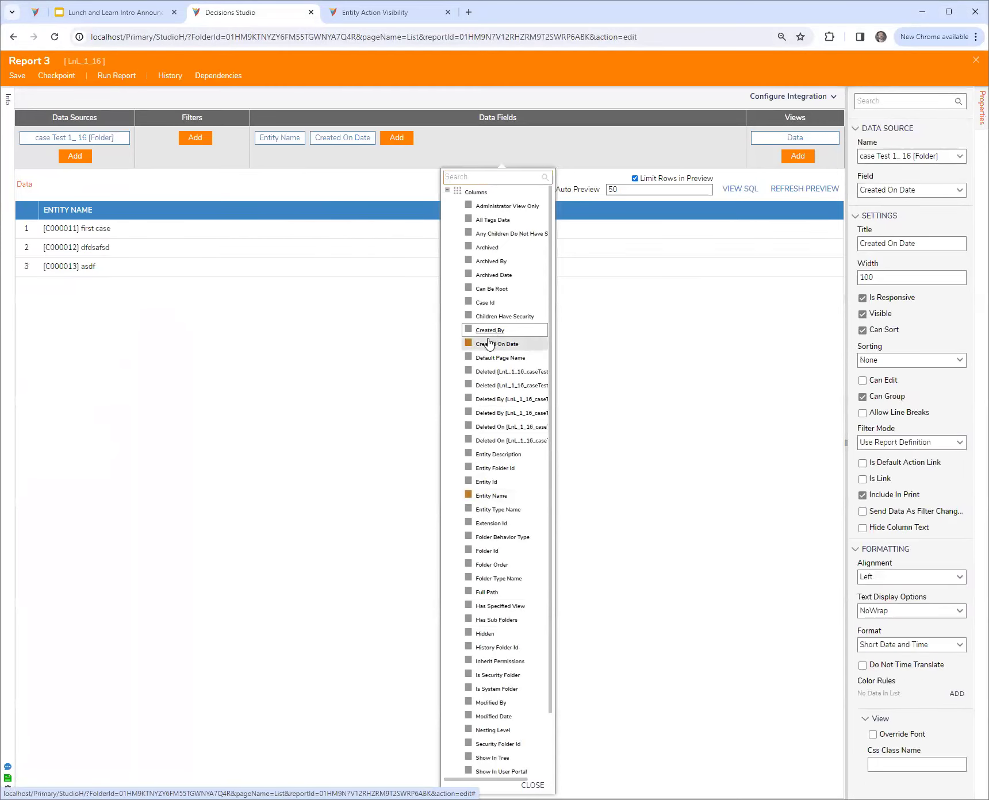
click(490, 330)
click(326, 163)
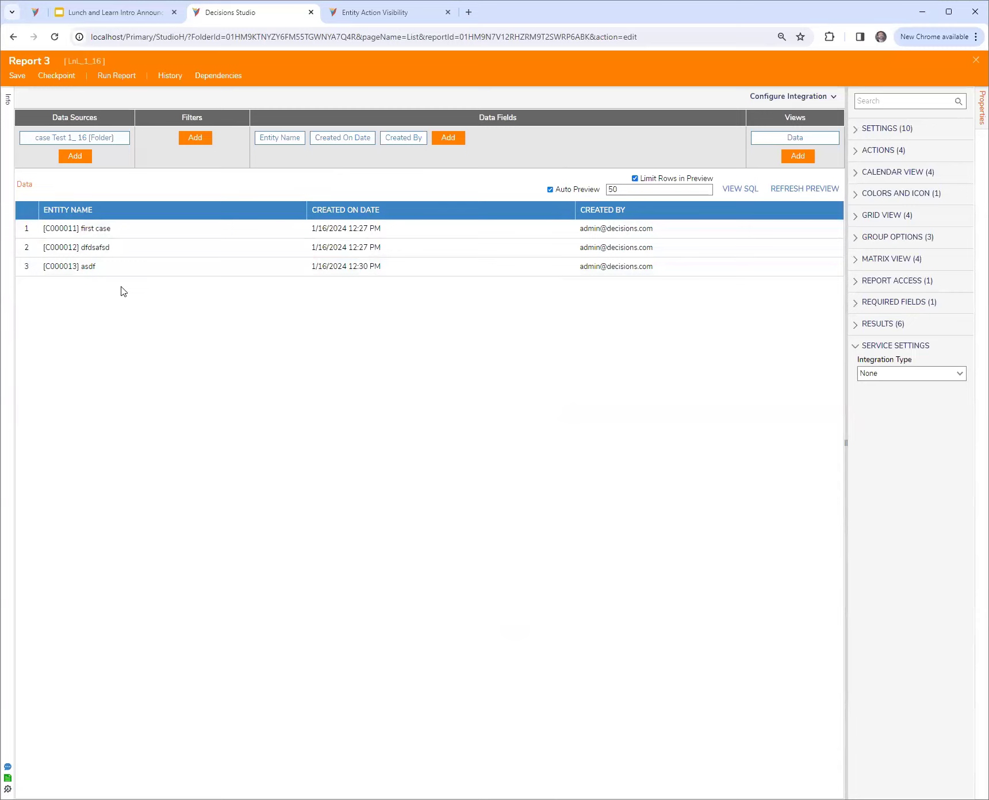
Add the For Current Folder filter from the In Folders group to the report
click(198, 139)
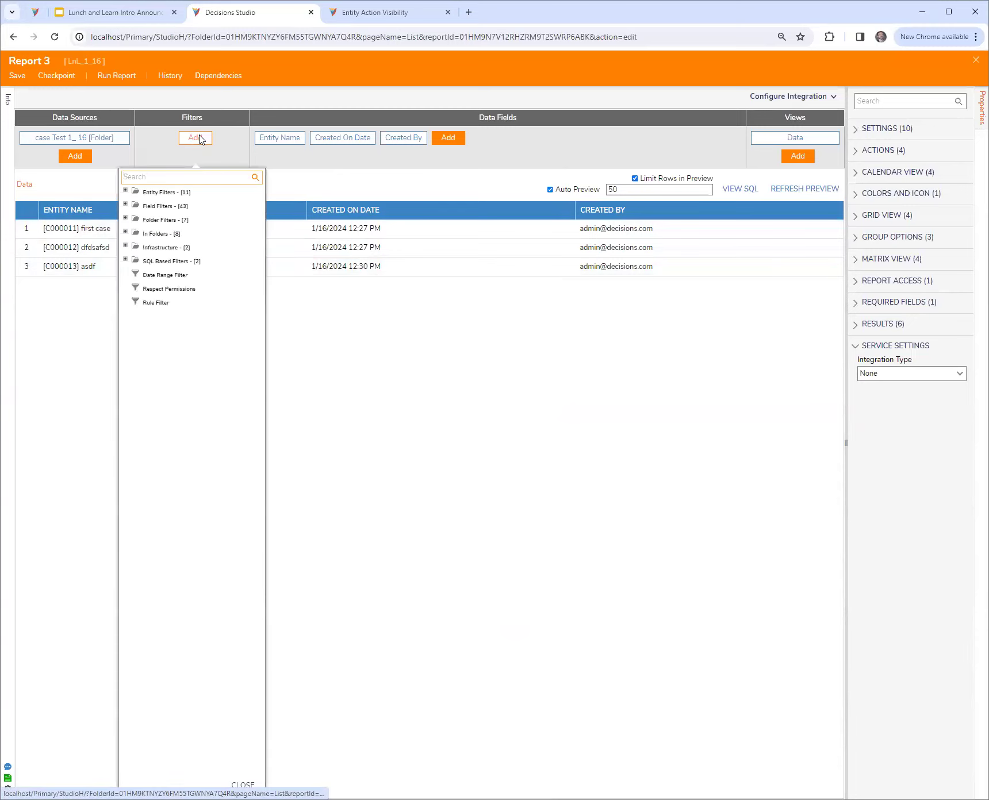
click(125, 218)
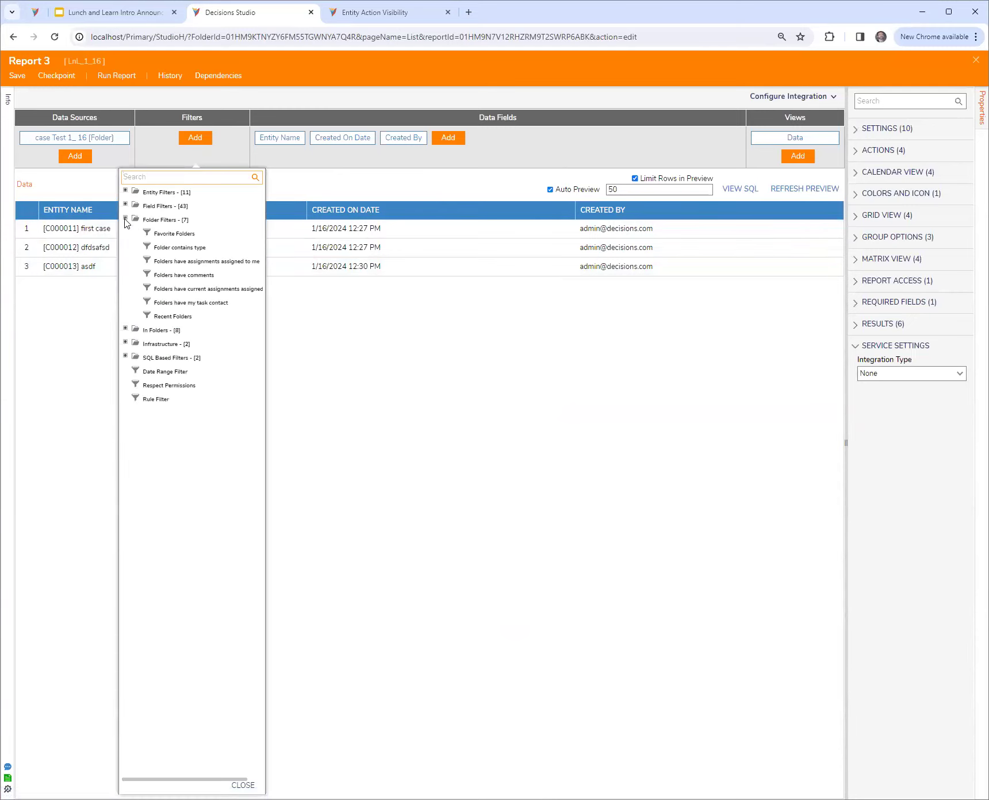
click(125, 218)
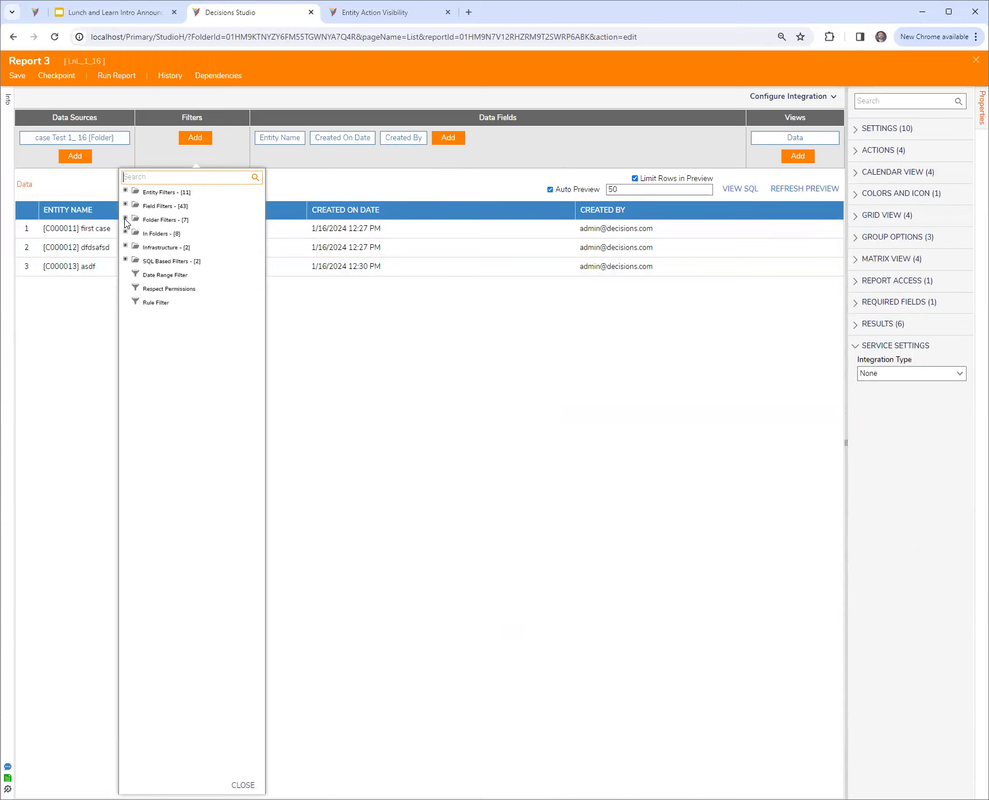
click(125, 233)
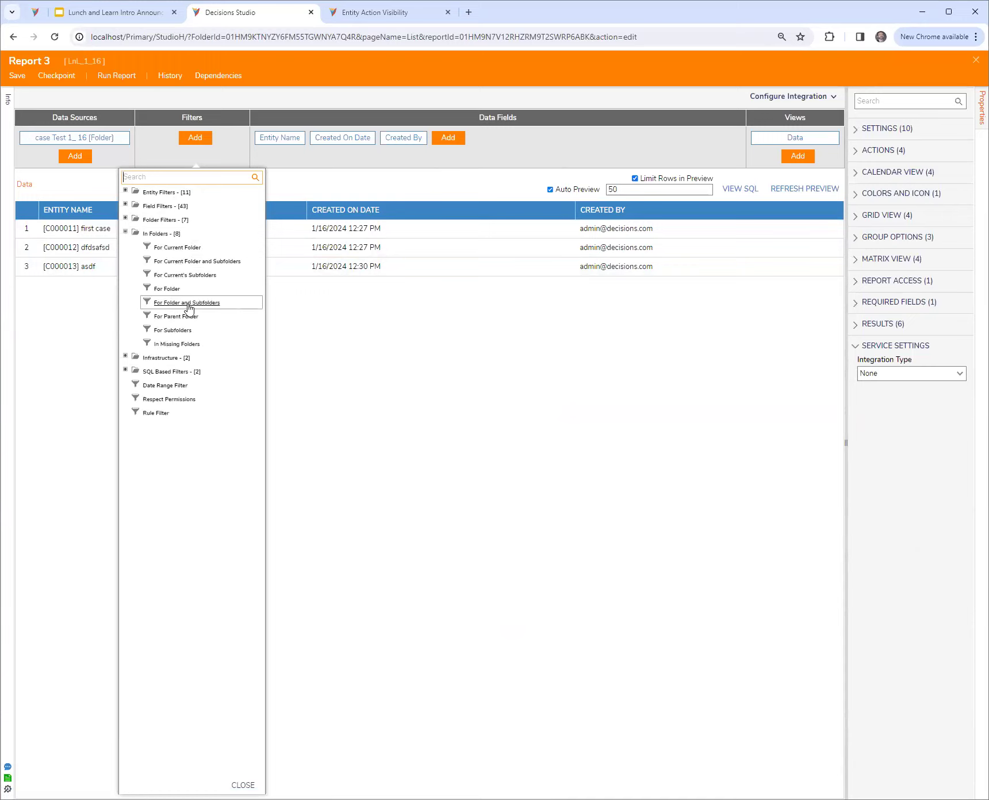
double_click(175, 247)
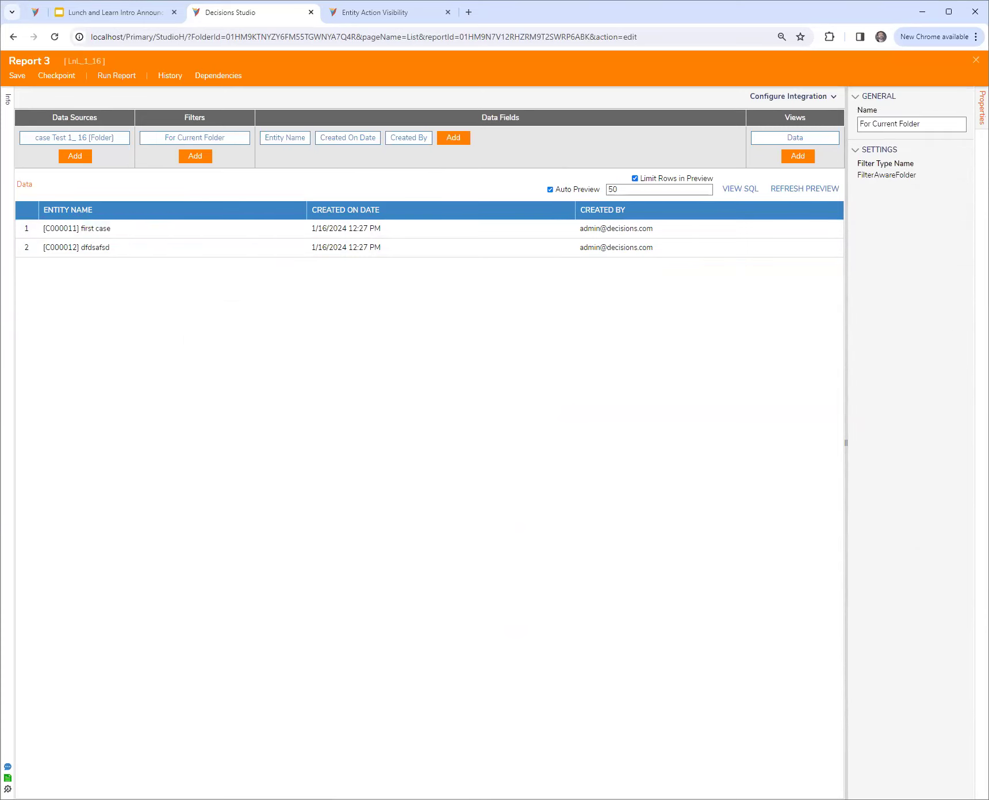
Save and close the report, and save and close the page that contains it
key(ctrl+s)
click(618, 475)
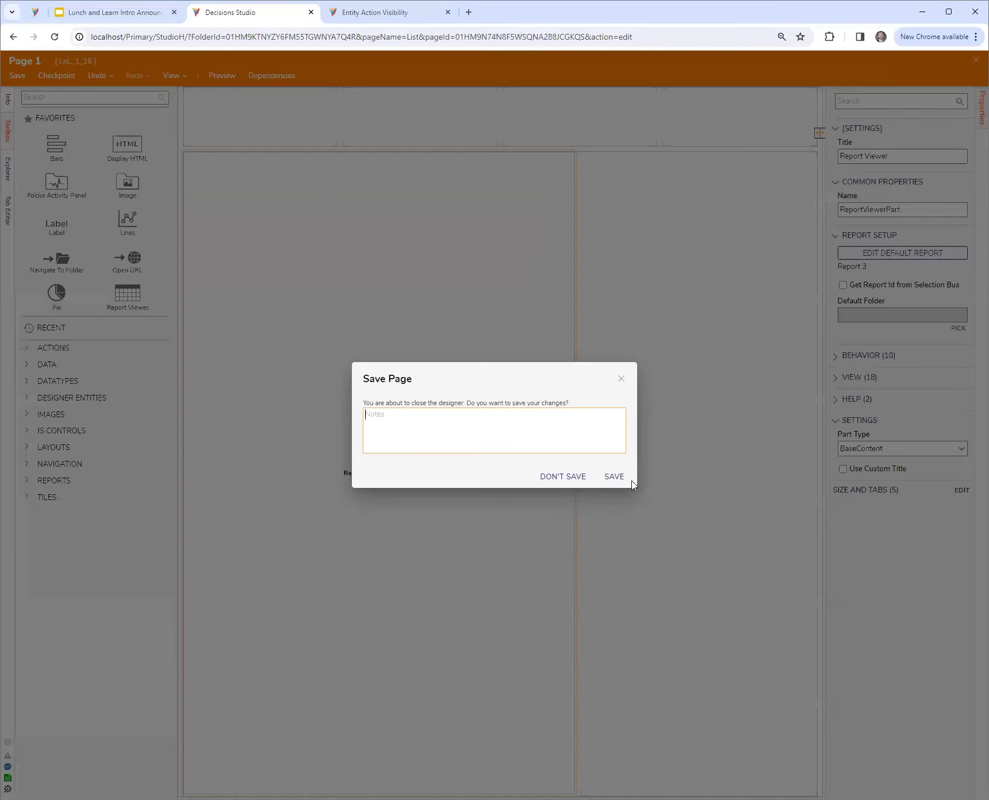
click(629, 478)
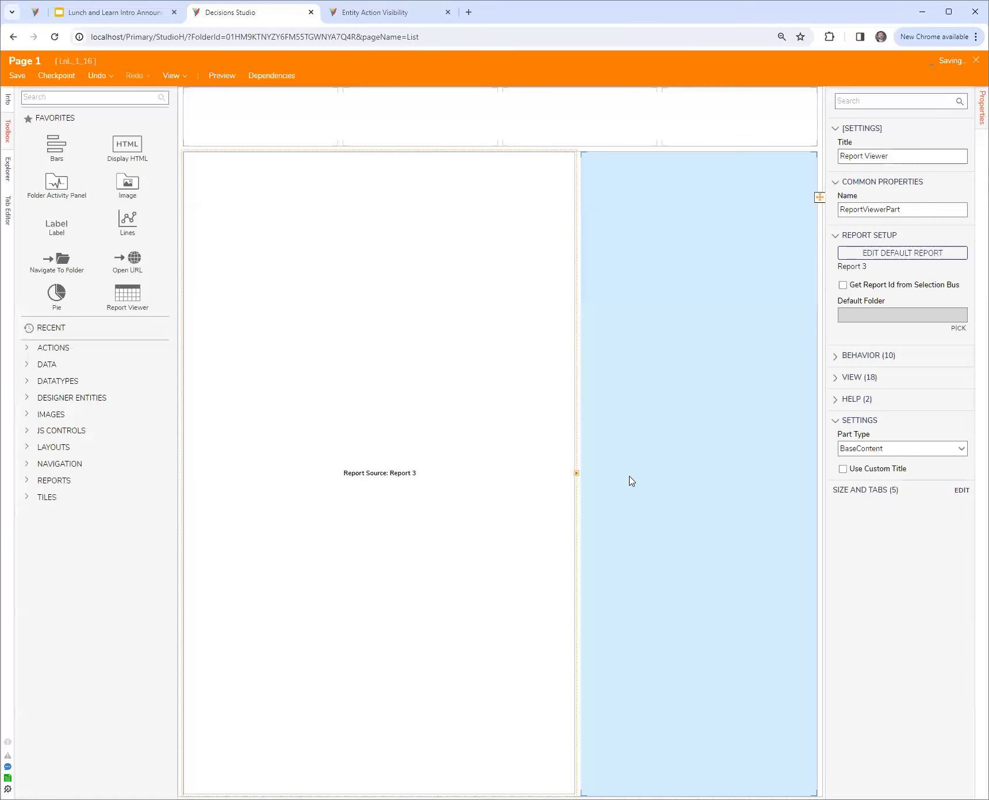
Start adding a page/dashboard to the data folder under LnL_1_16 and name it asdf
click(106, 191)
right_click(89, 194)
mouse_move(194, 218)
mouse_move(392, 344)
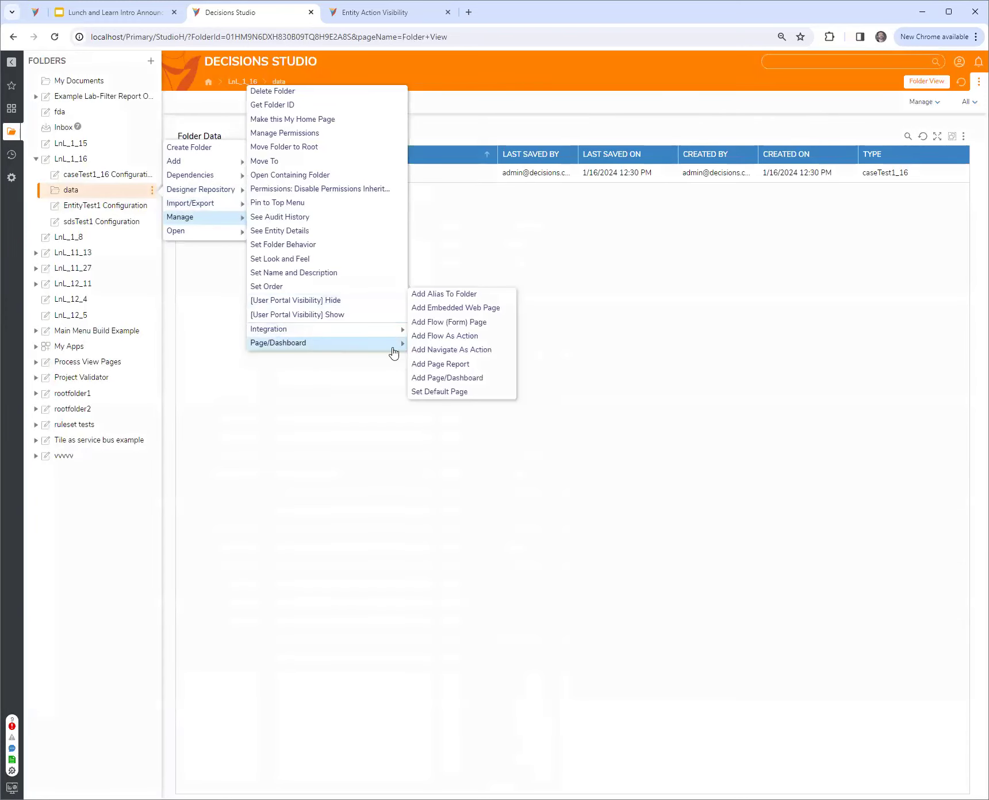
click(443, 377)
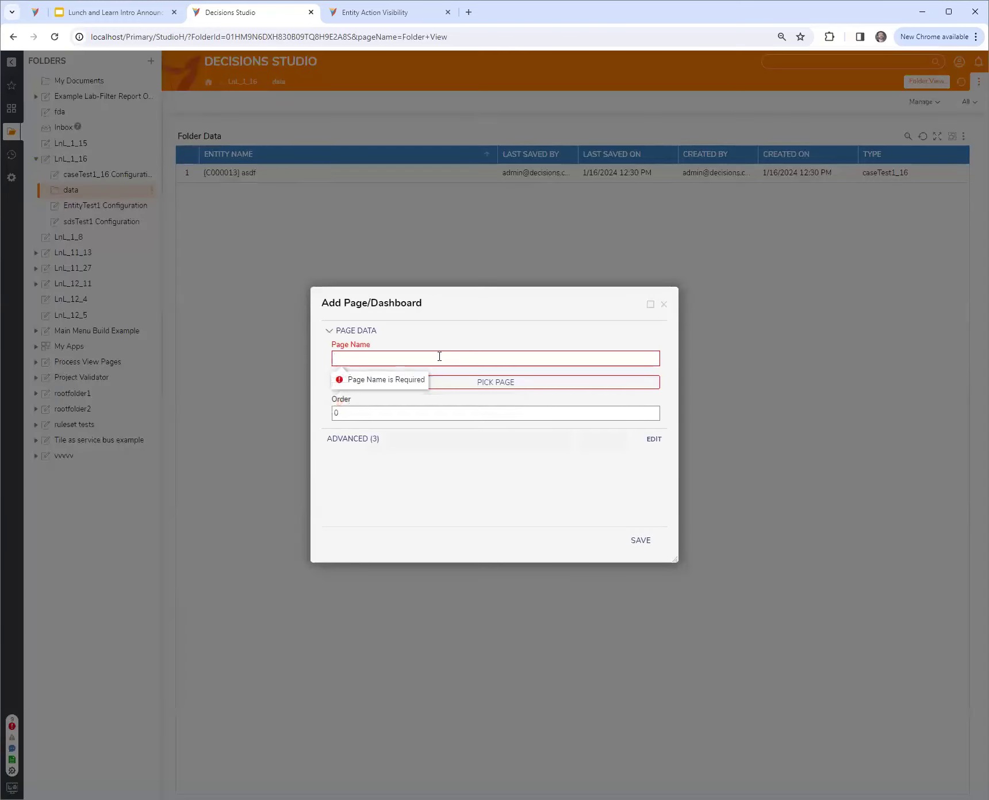
click(443, 355)
text(asdf)
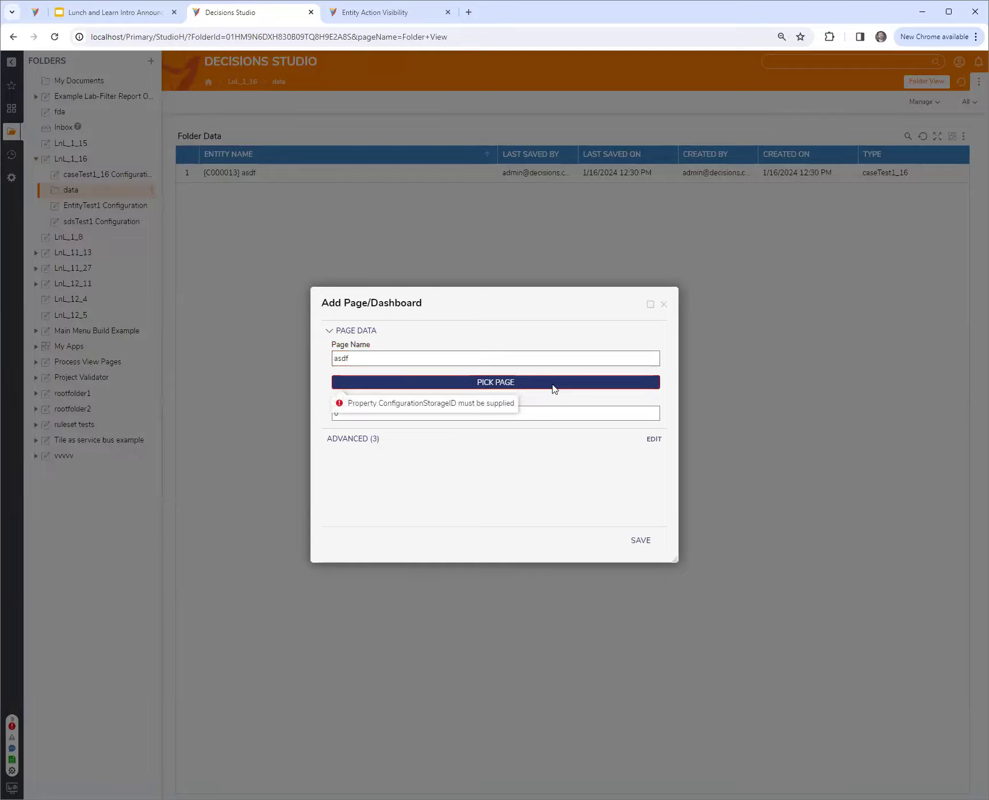
Assign the most recently edited existing Page 1 to the new folder page and save it
click(551, 383)
click(418, 272)
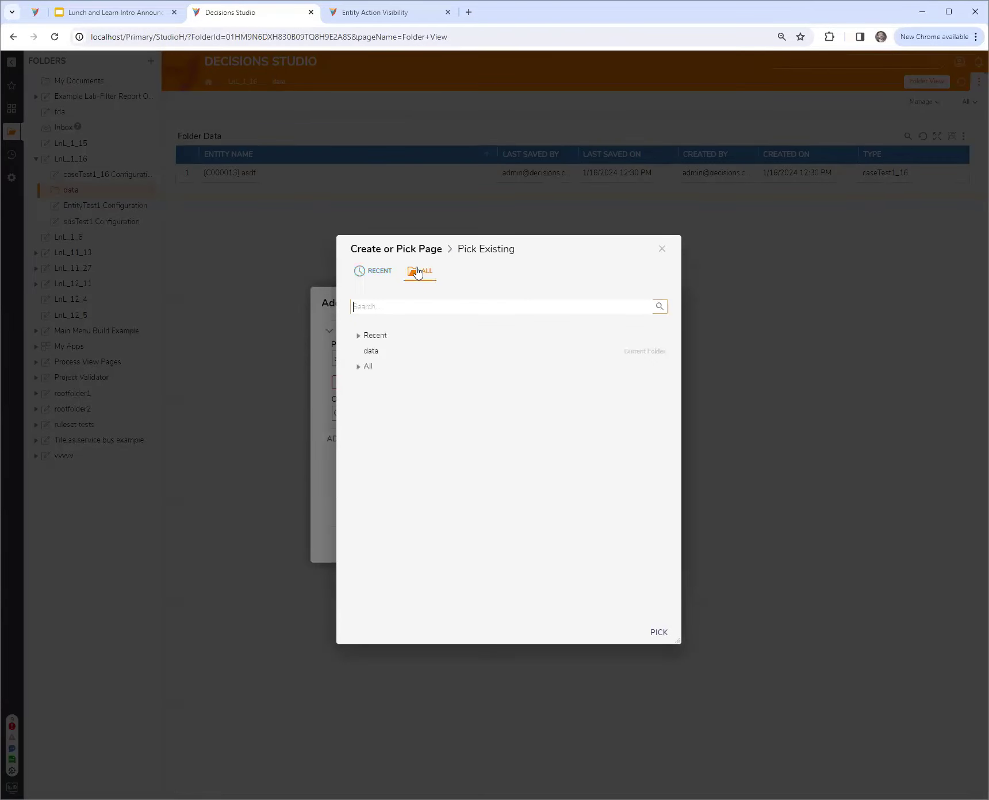
click(361, 366)
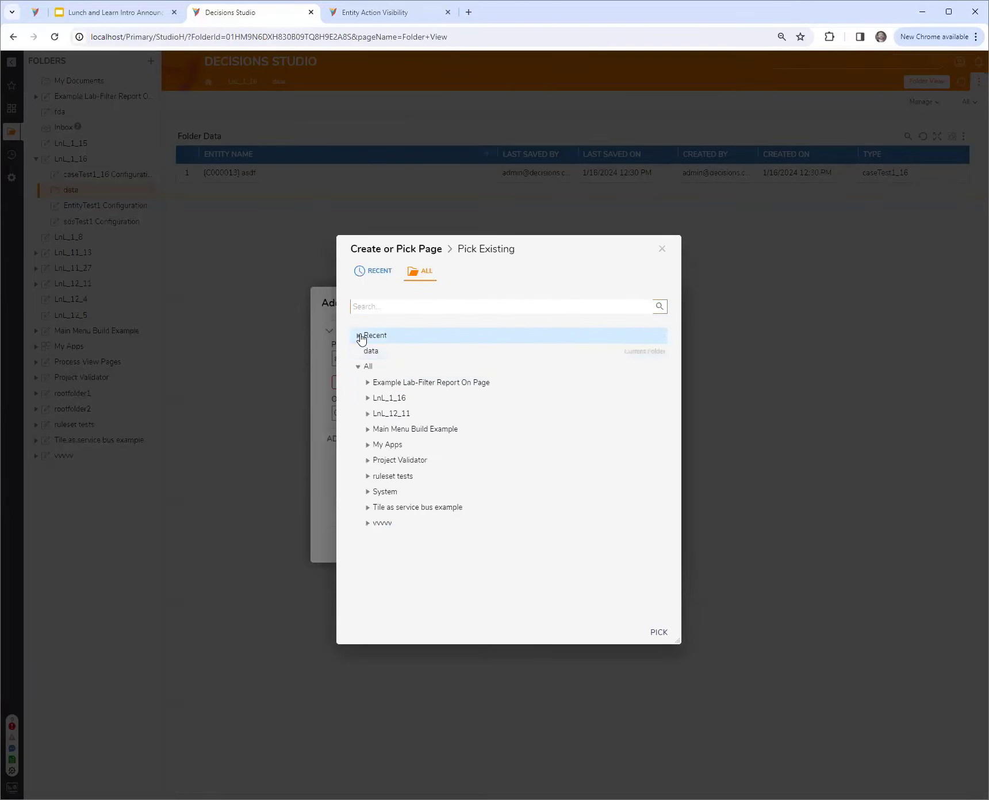
click(379, 272)
click(401, 345)
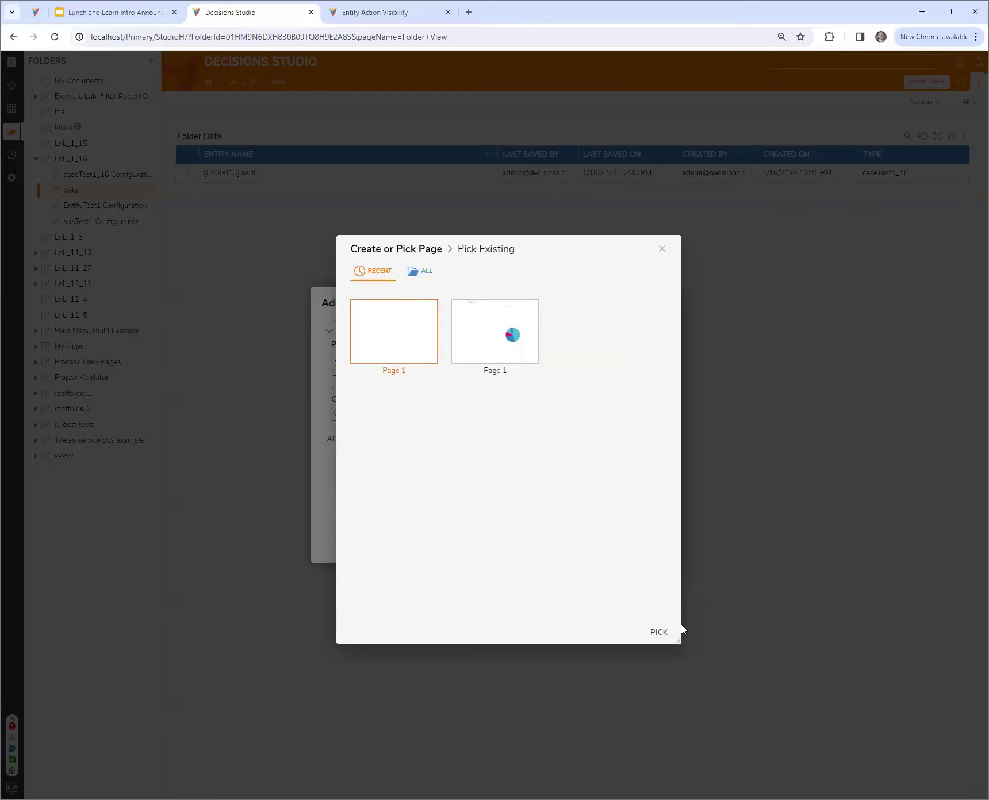
click(658, 633)
click(643, 546)
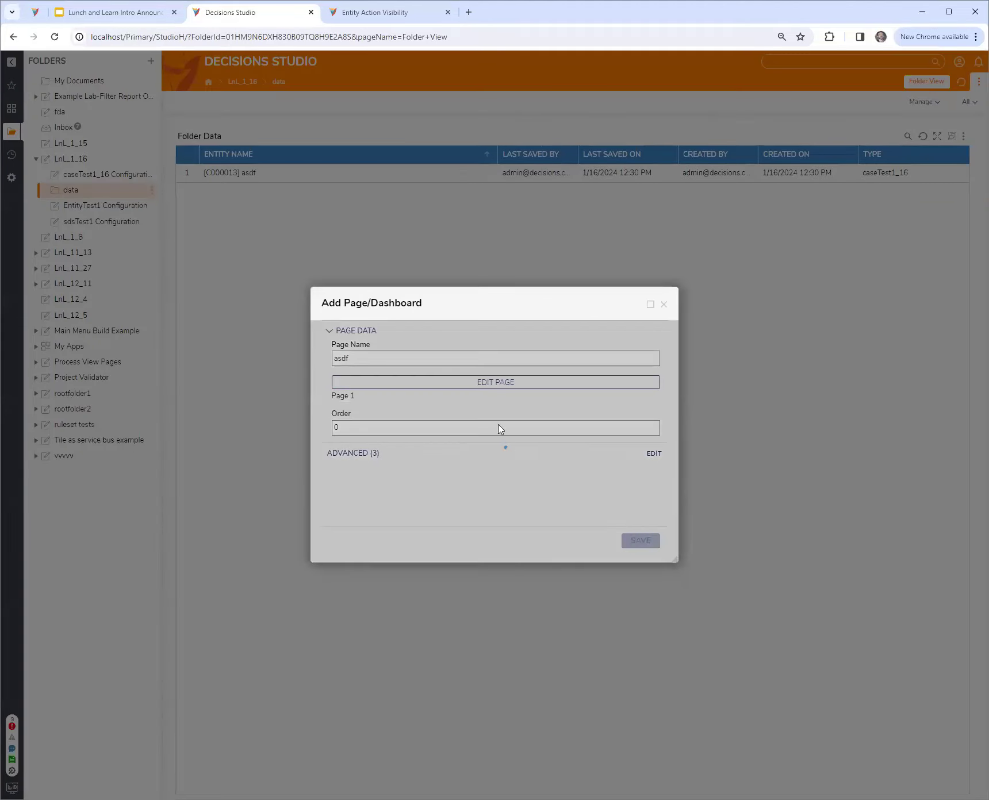
Reopen the data folder, view the asdf case from its report, and return to check the actions available on that case
click(98, 205)
click(84, 193)
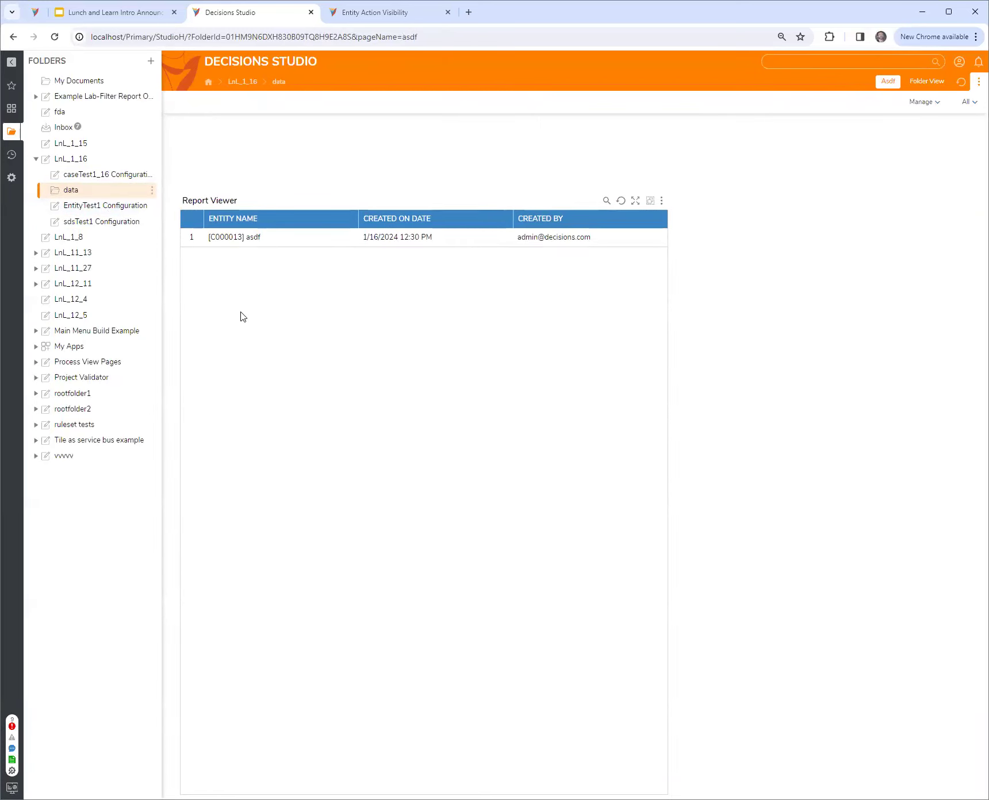
click(231, 239)
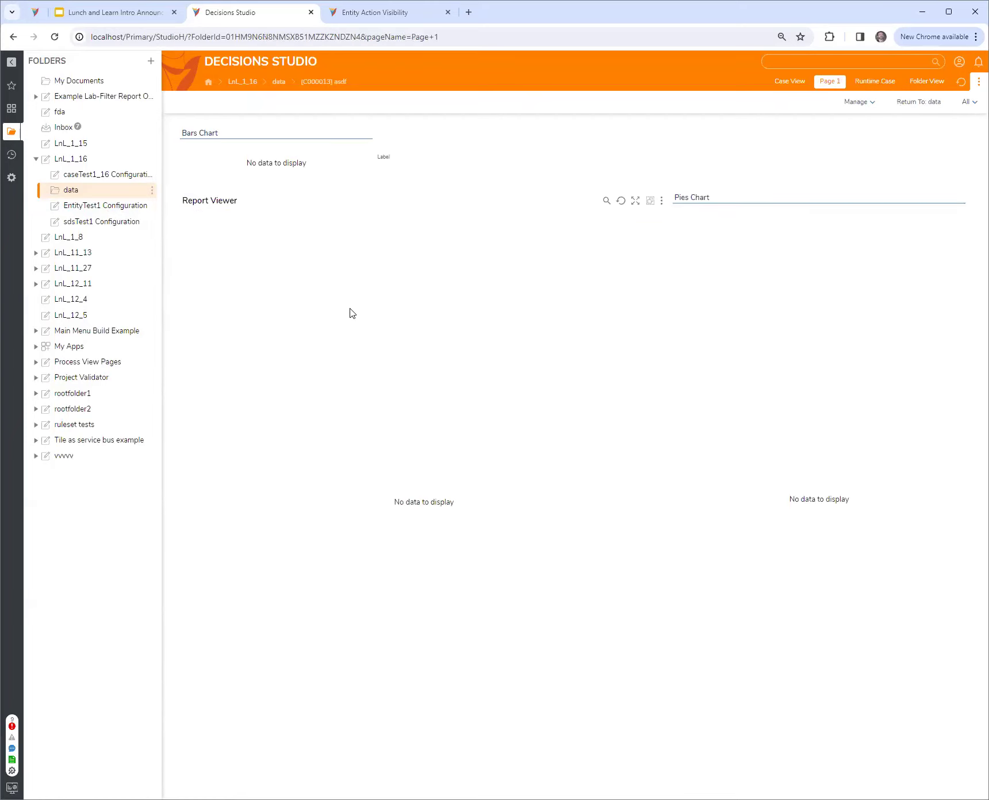
key(alt+Left)
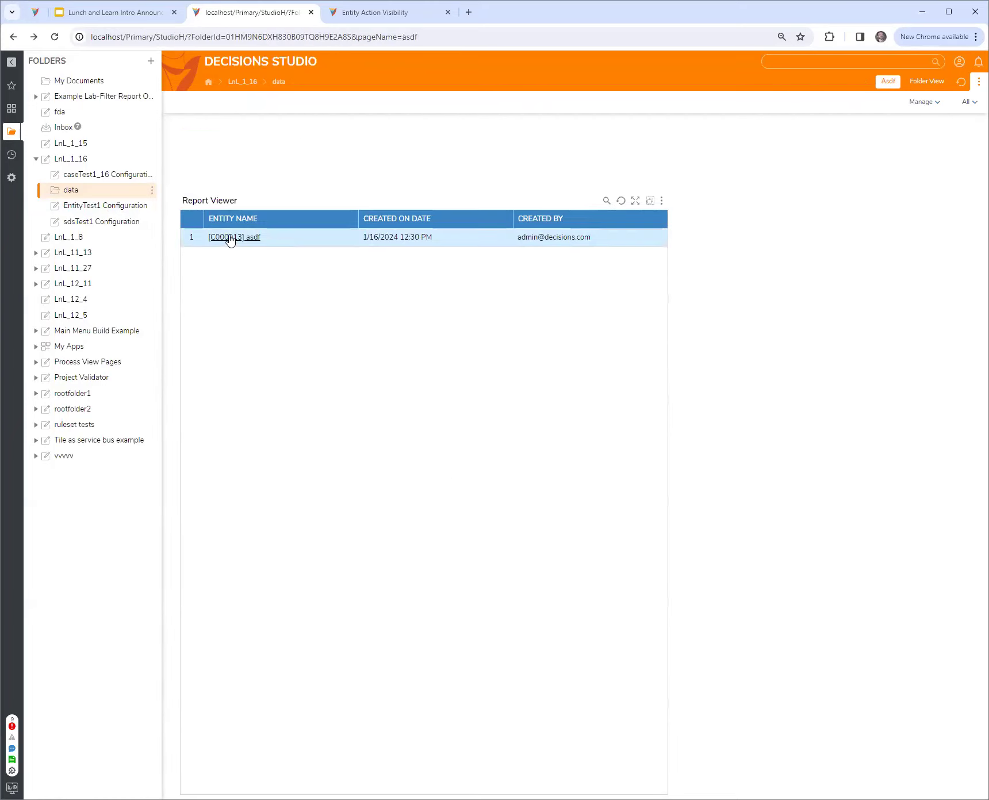
right_click(231, 244)
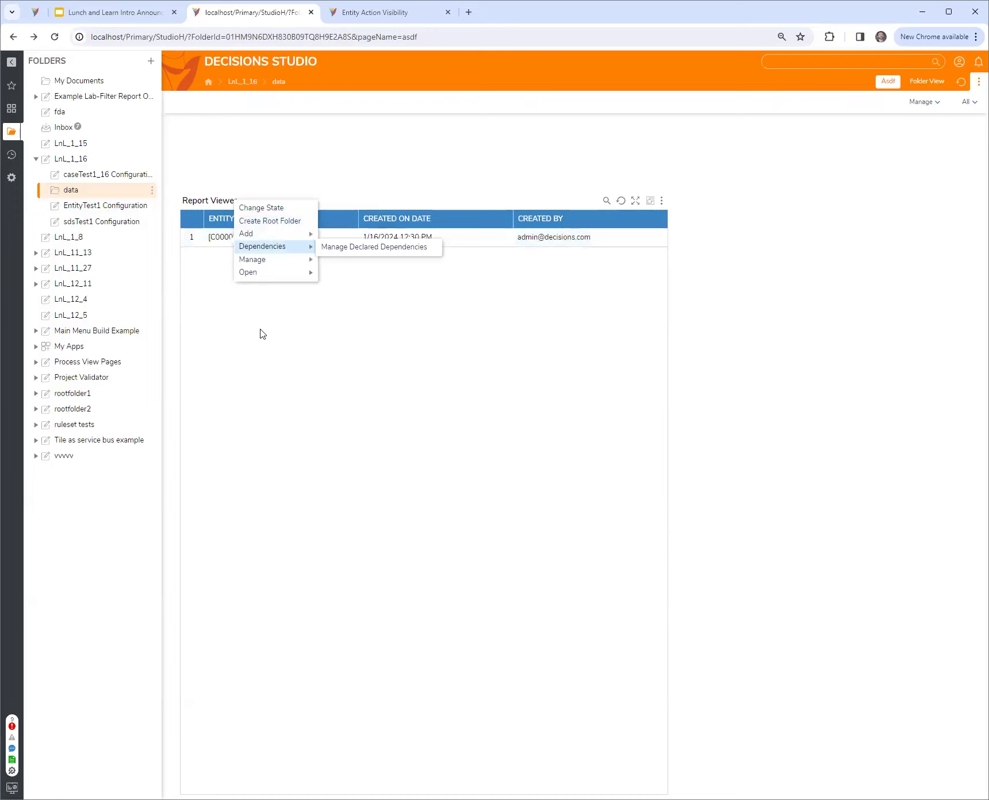
click(267, 363)
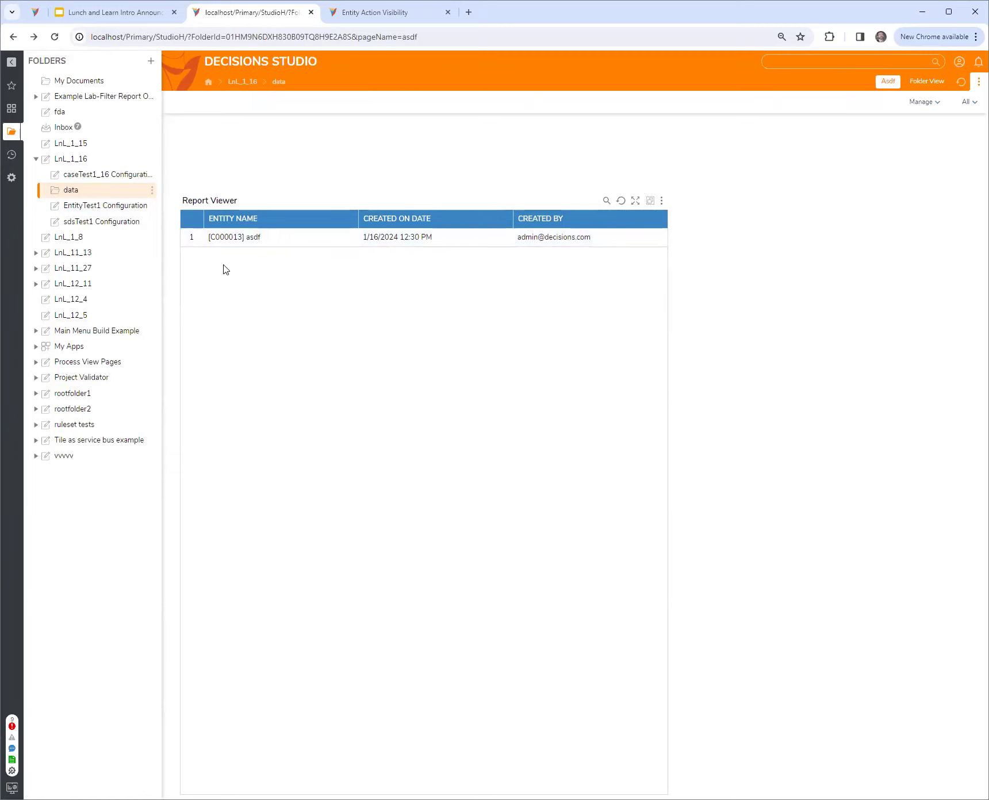
View the asdf case's page from the report again and return to the data folder
click(223, 237)
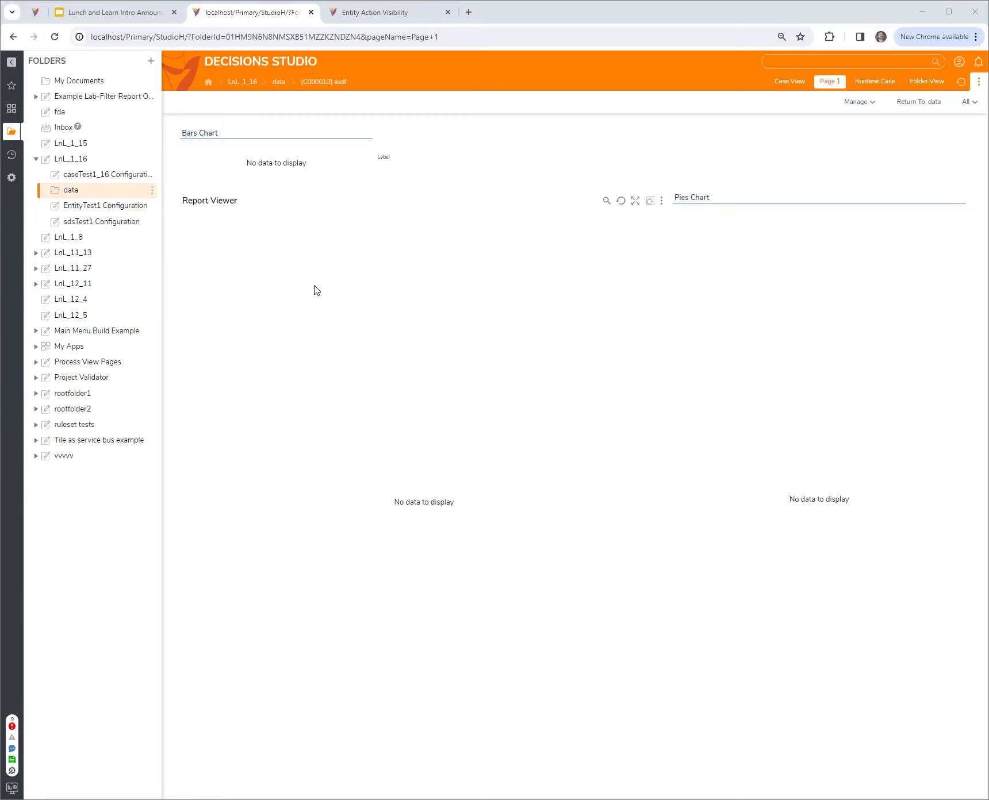
click(101, 196)
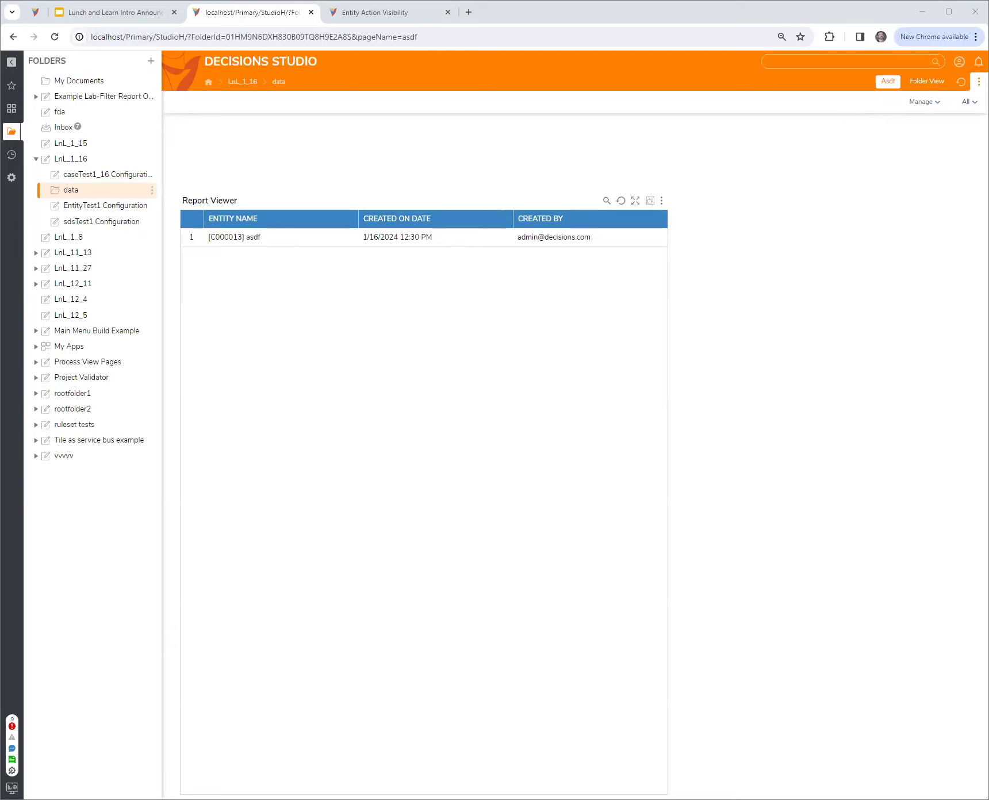
click(233, 237)
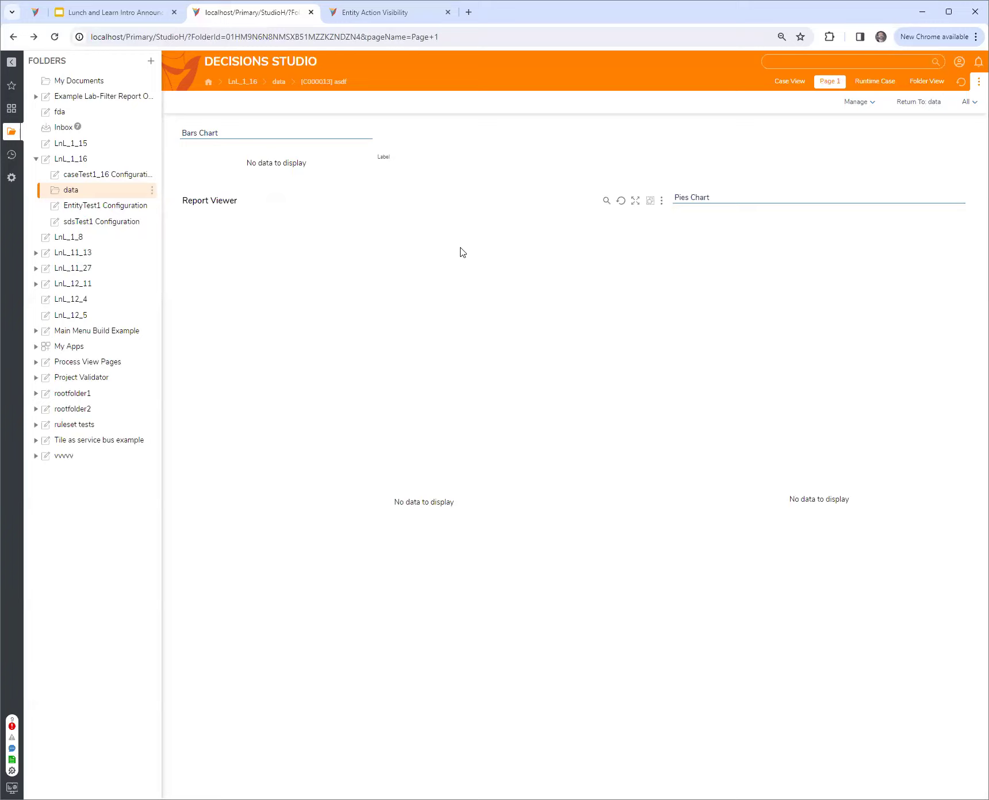
click(93, 191)
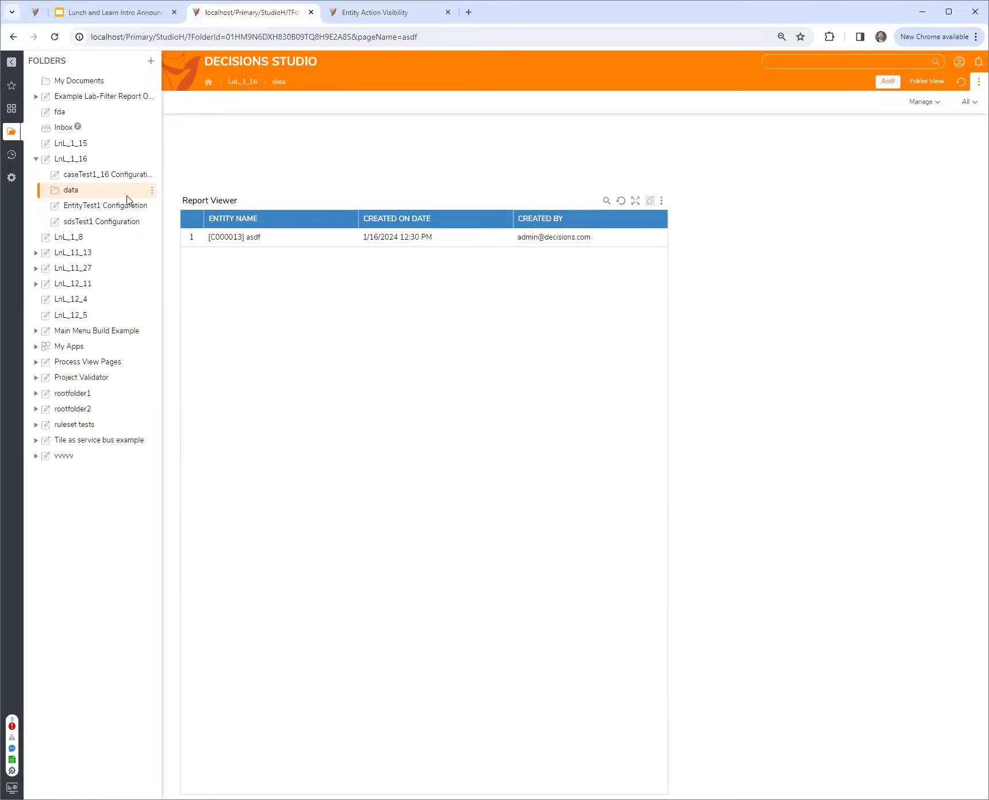
Edit the report shown in the data folder to remove the For Current Folder filter, and save and close it
click(662, 200)
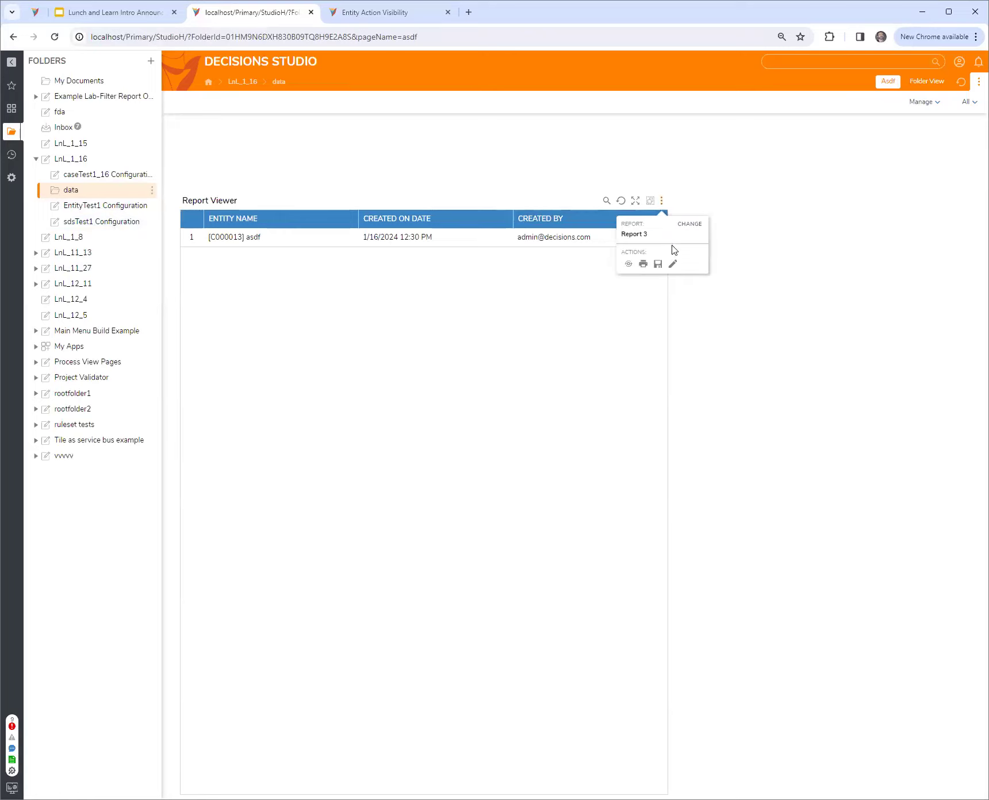
click(673, 264)
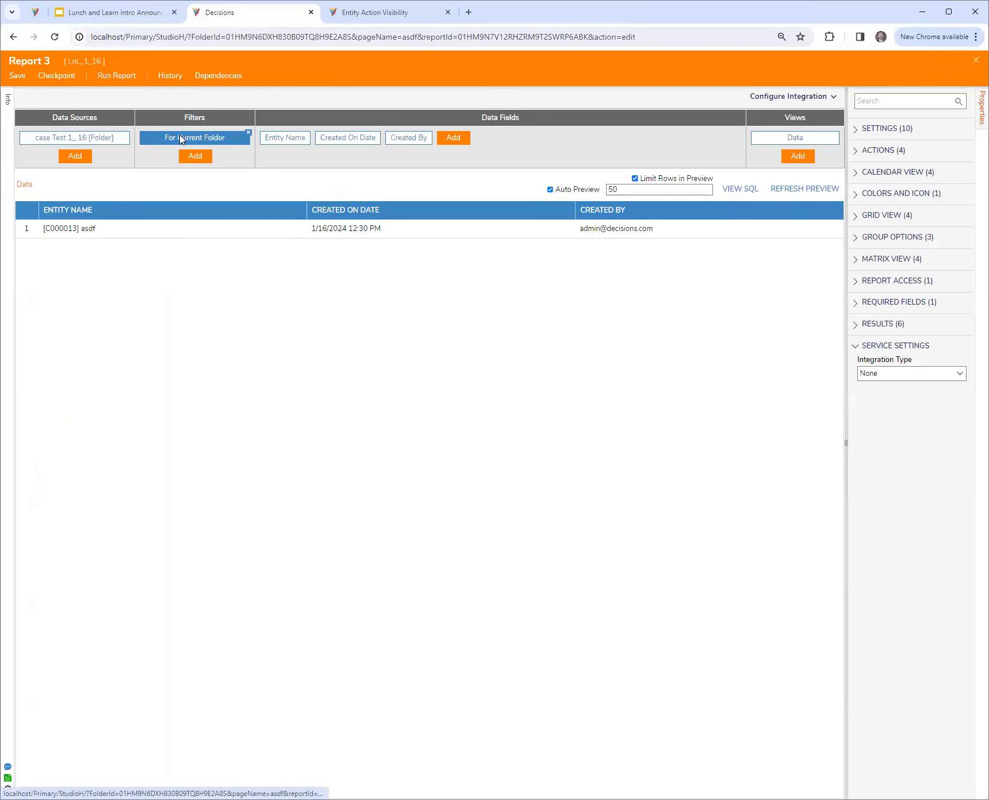
click(248, 133)
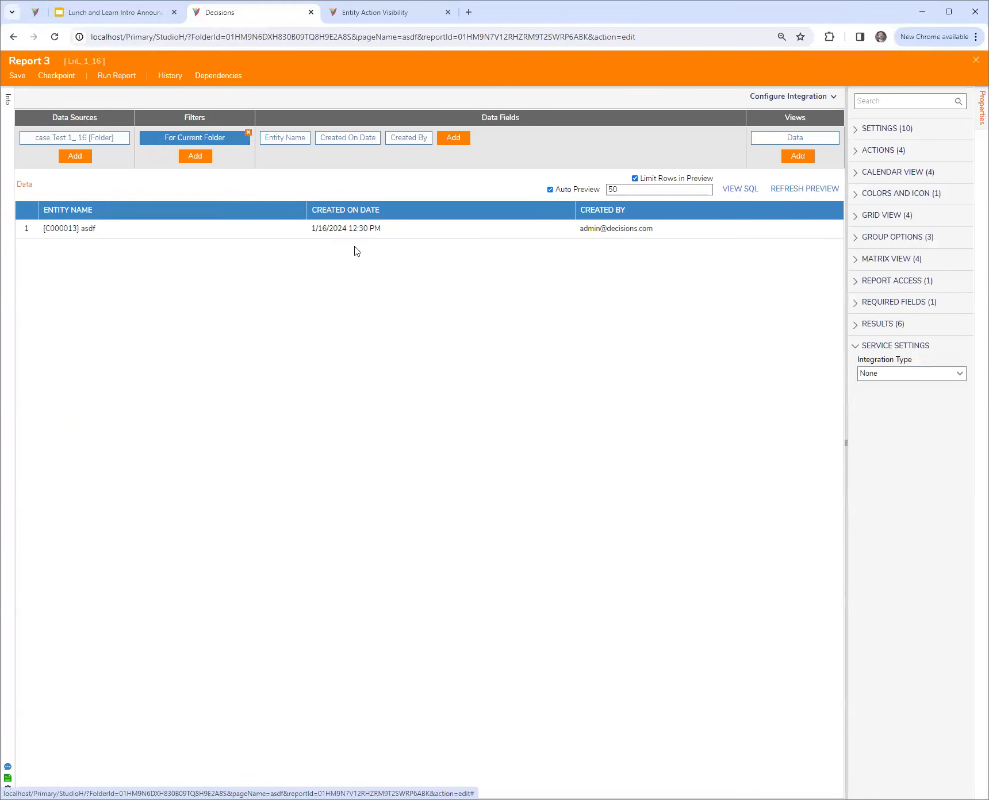
click(582, 460)
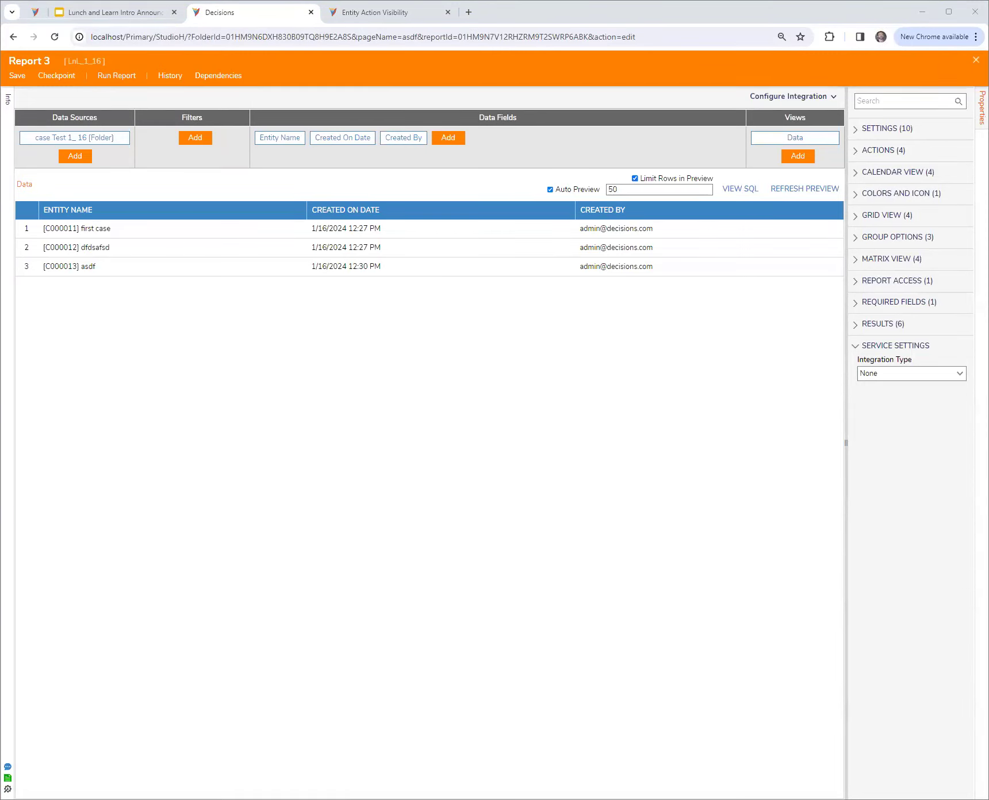
click(600, 479)
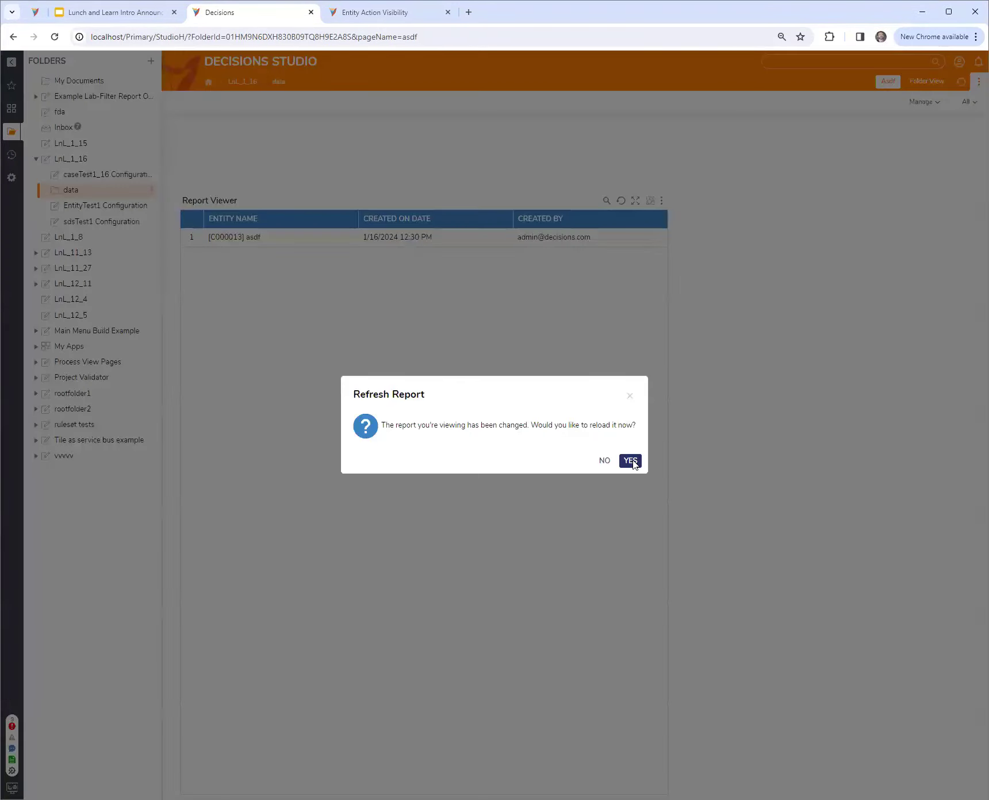
click(635, 465)
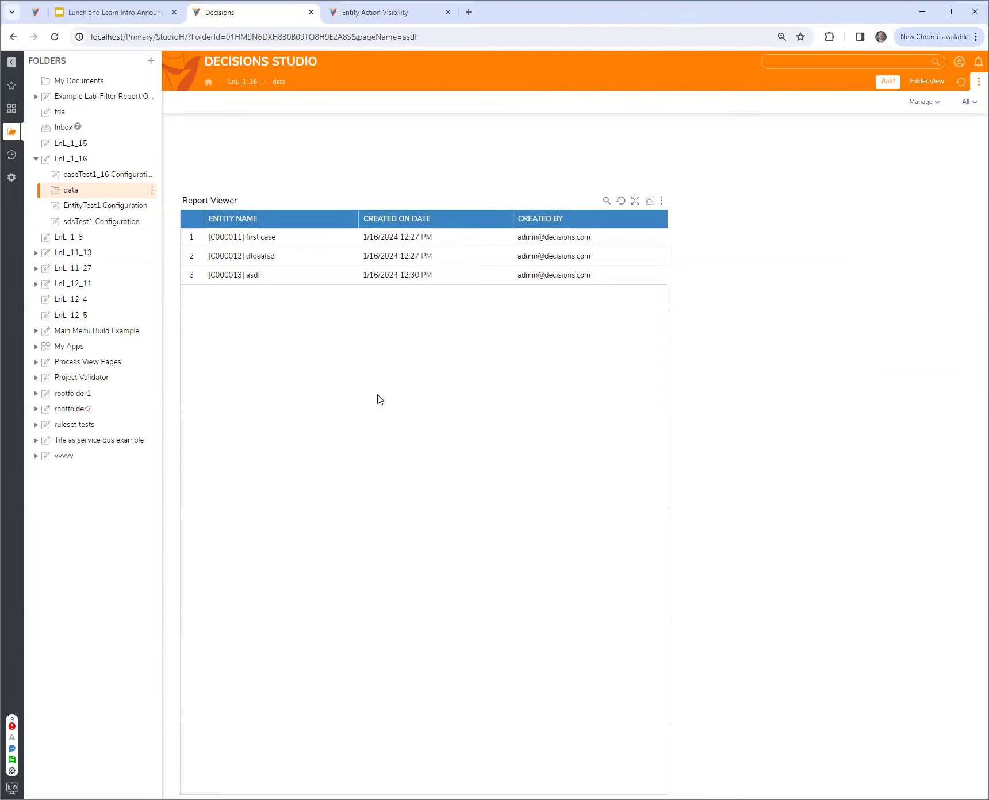
Compare the folder paths of the asdf and dfdsafsd cases from the report, and switch to the Lunch and Learn presentation
click(231, 276)
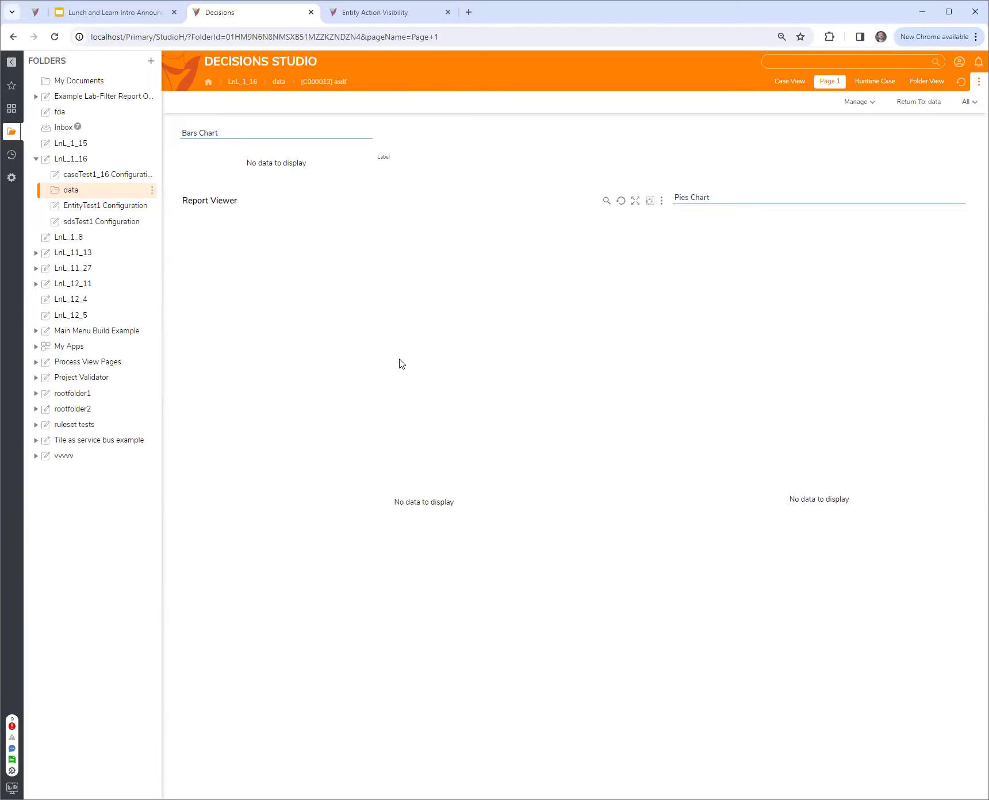
key(alt+Left)
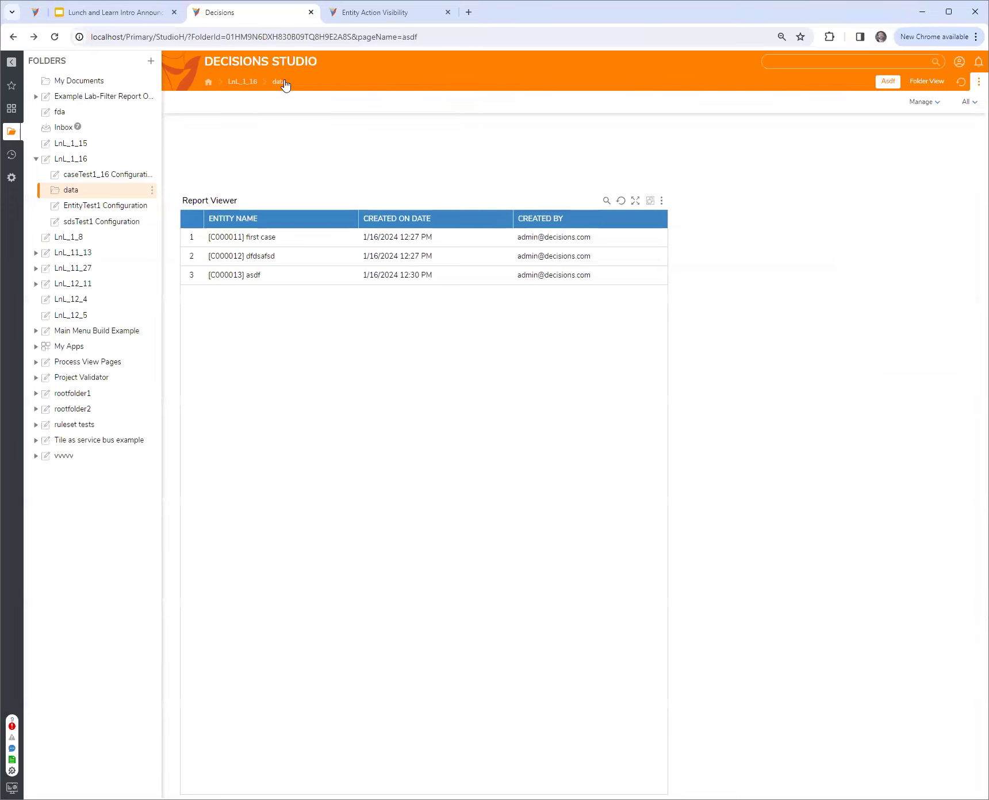
click(260, 257)
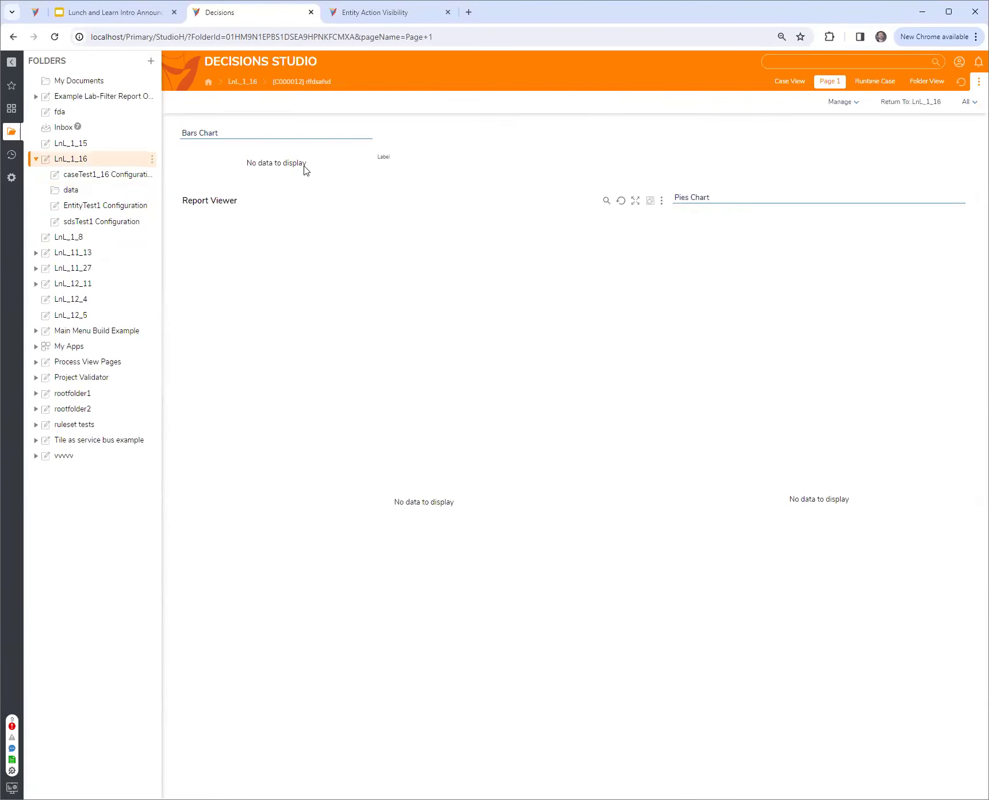
key(alt+Left)
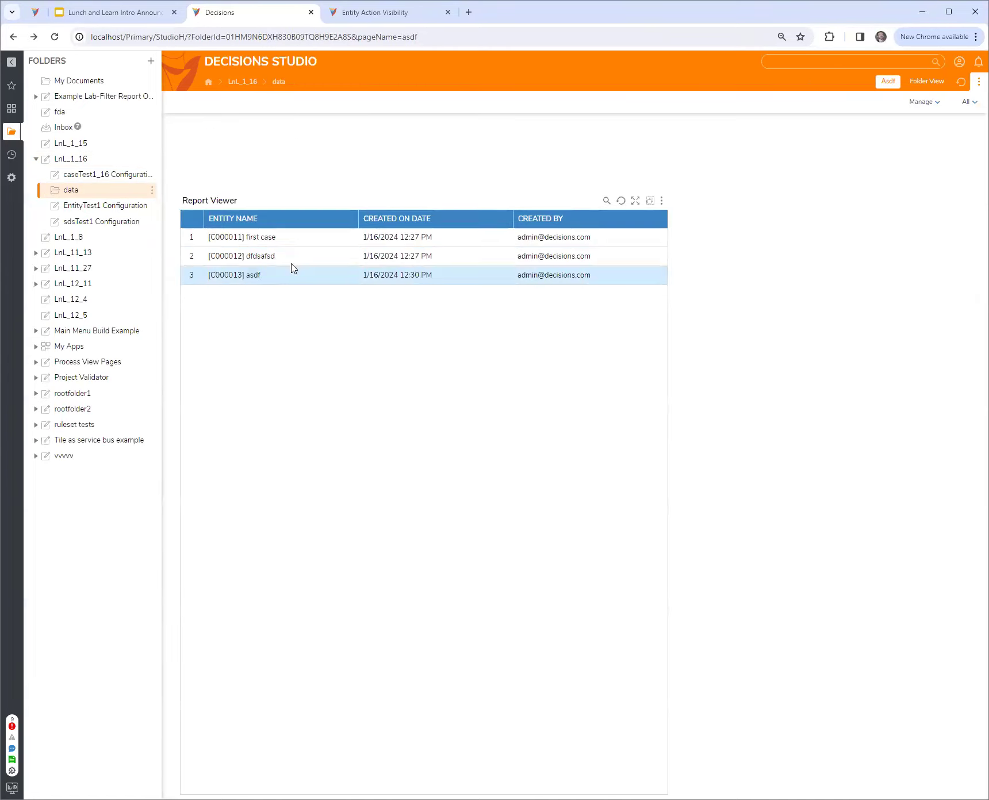
click(228, 277)
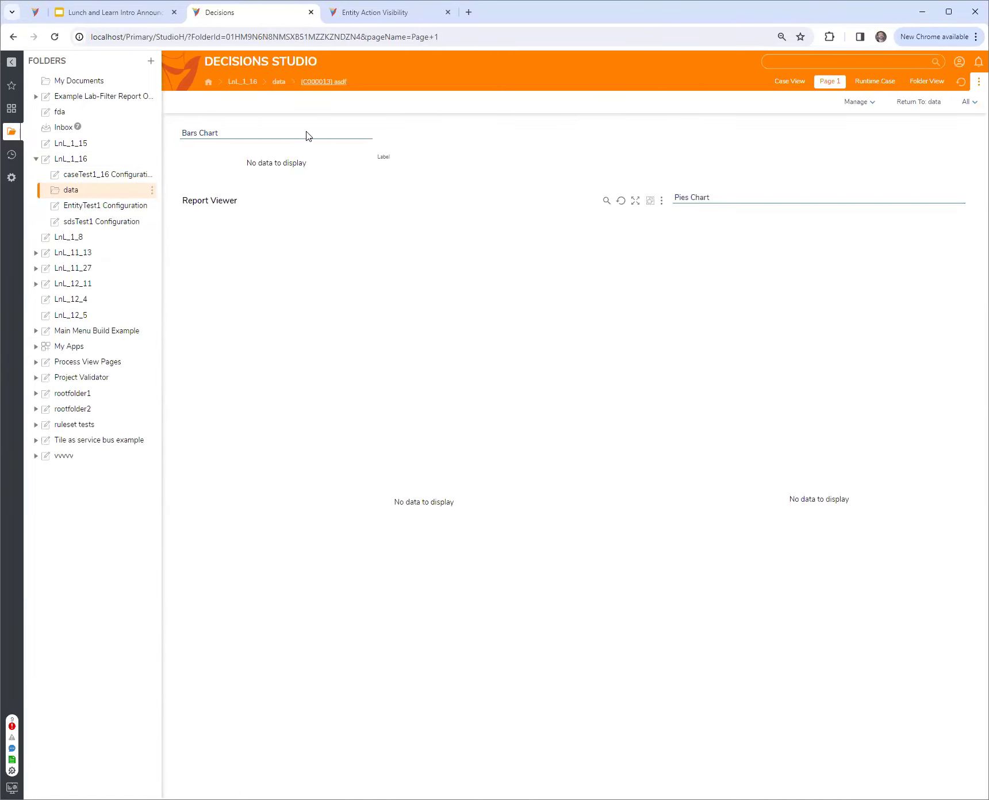
click(293, 84)
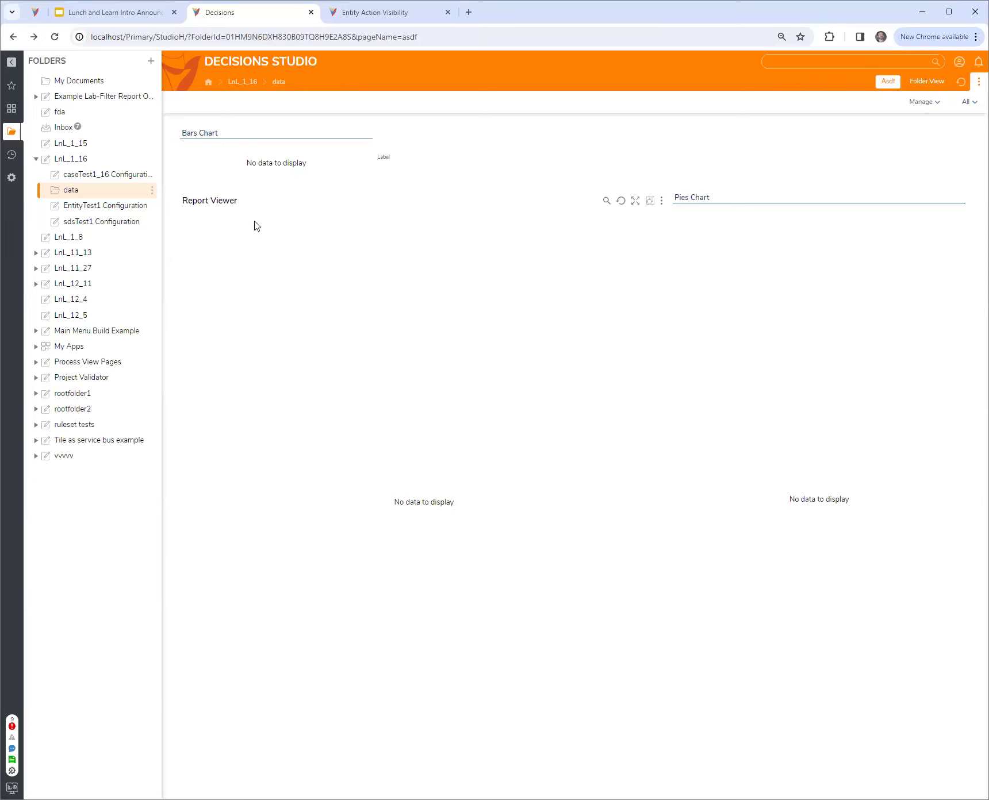
click(243, 257)
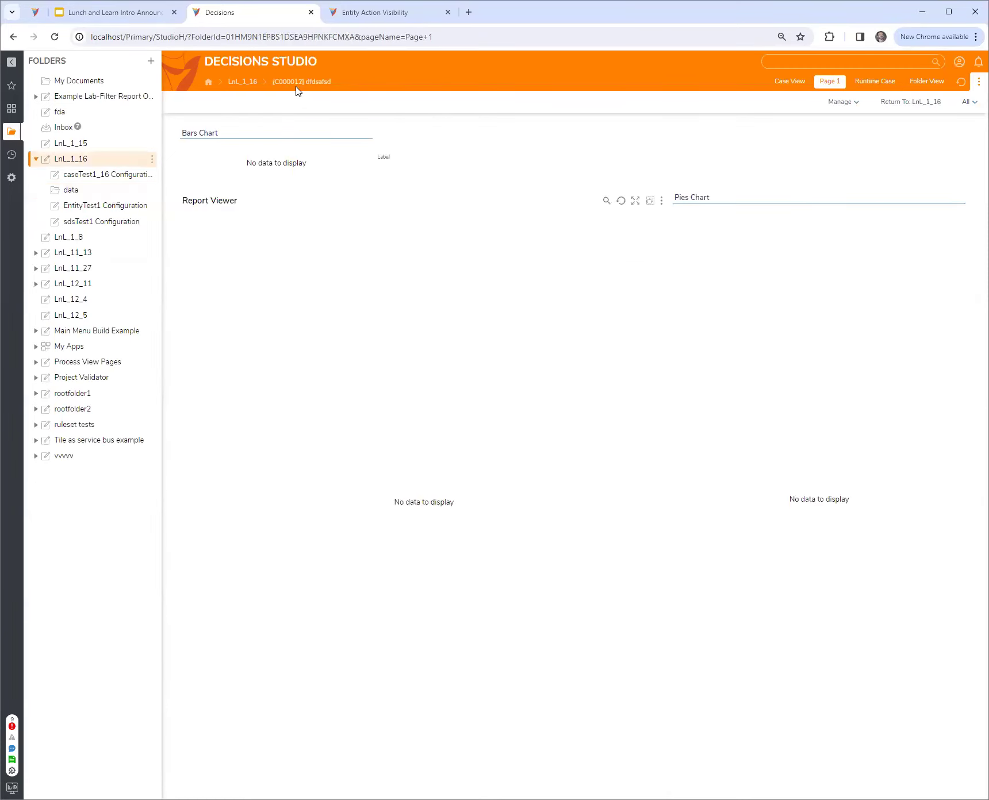
key(alt+Left)
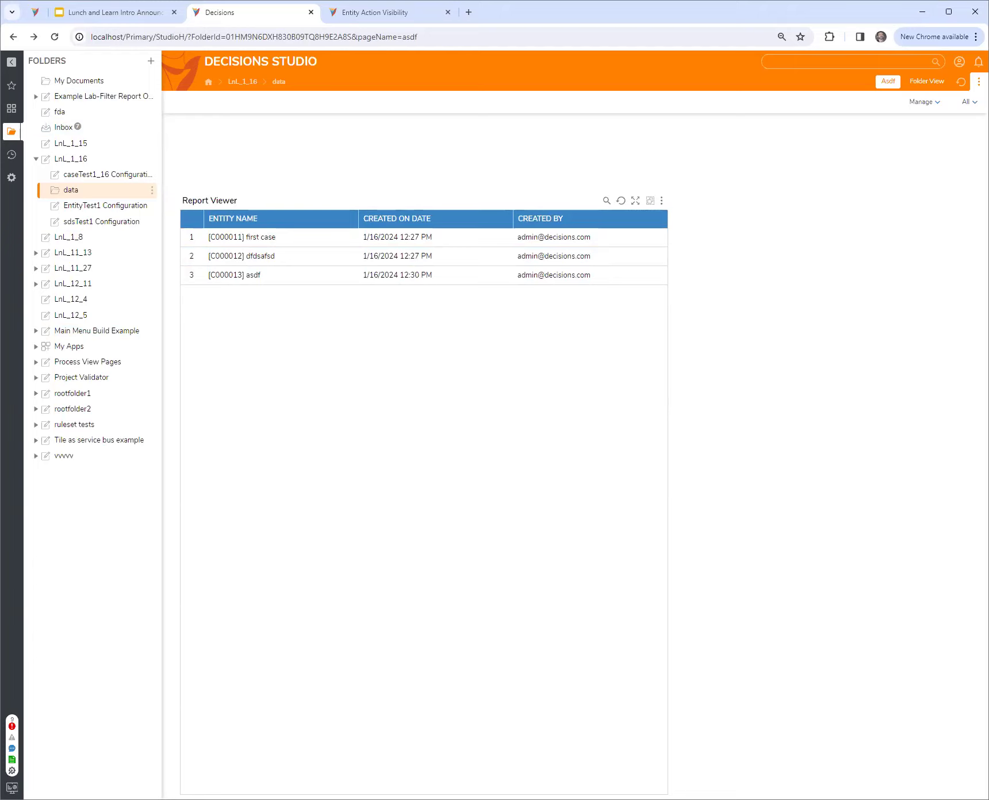
click(125, 21)
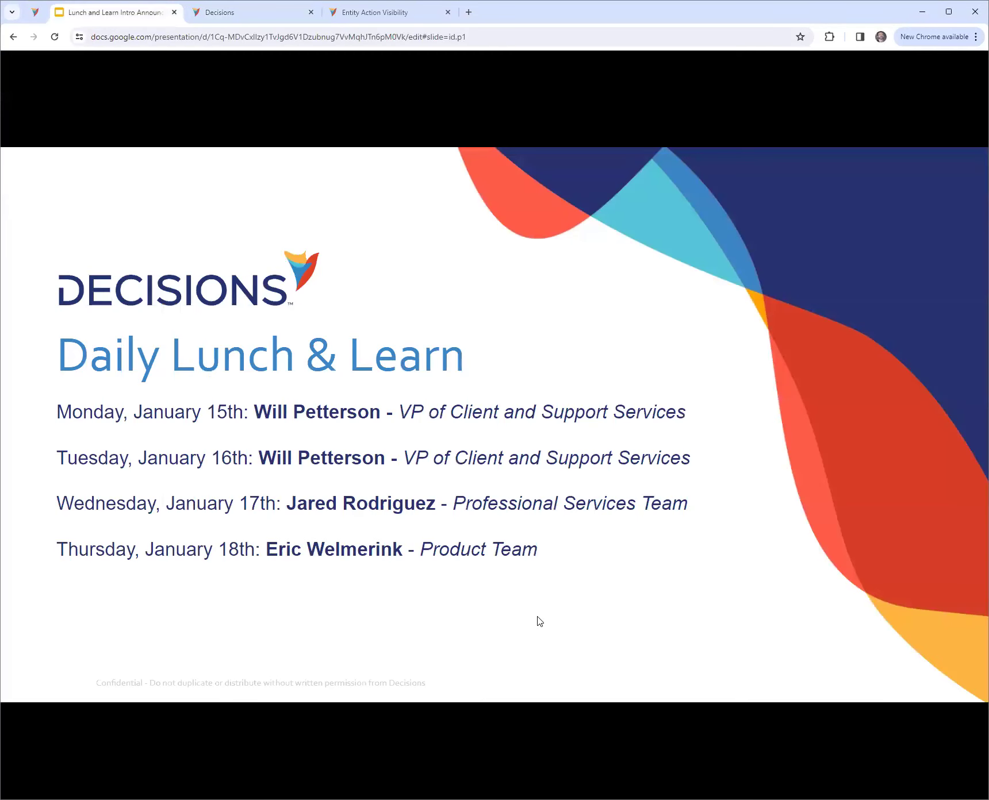